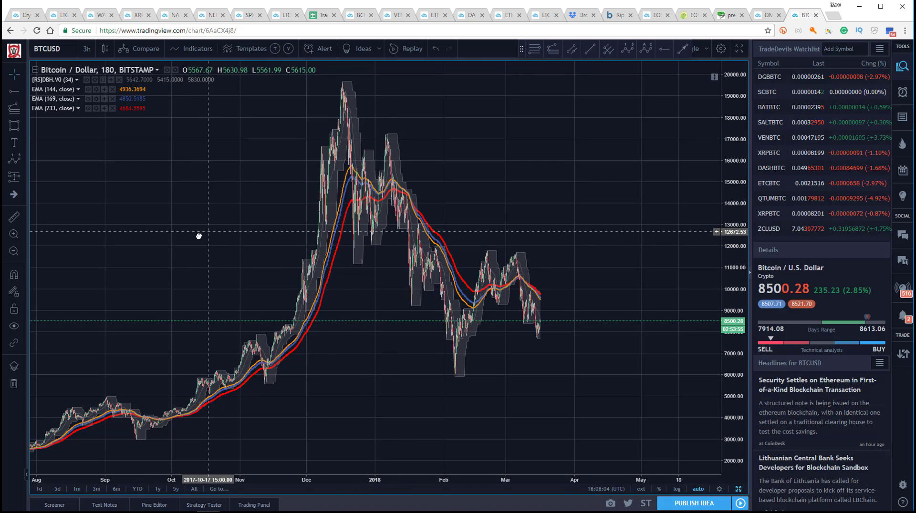
- Compress the price scale to reach 21000 and pan the candles slightly left and down
drag(199, 236, 199, 239)
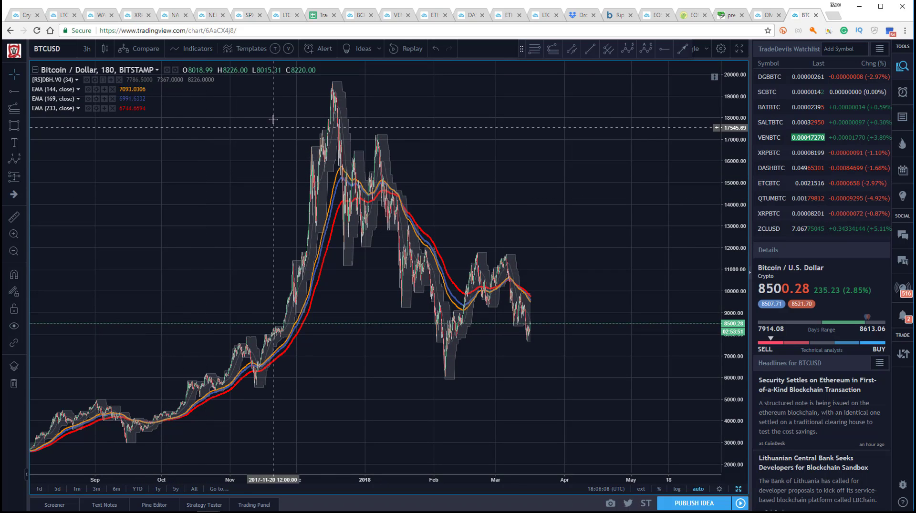
drag(742, 116, 741, 140)
drag(189, 219, 199, 220)
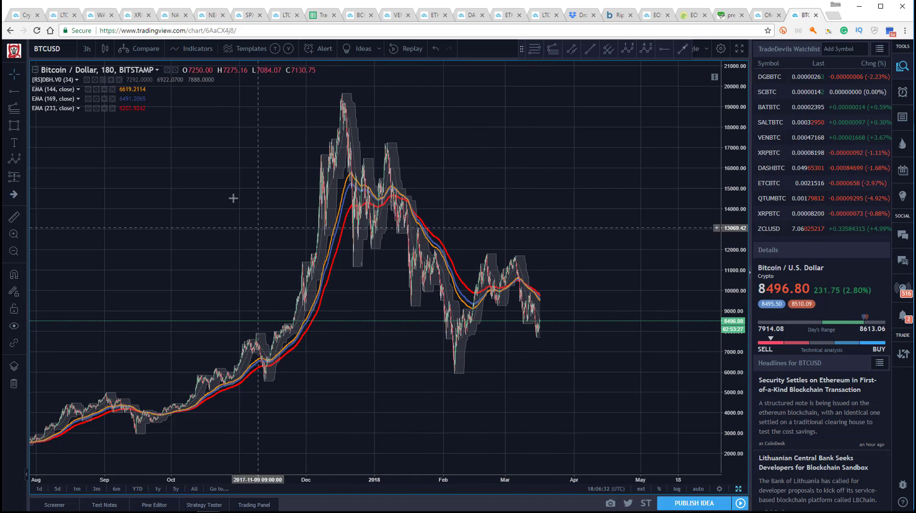
drag(223, 200, 215, 205)
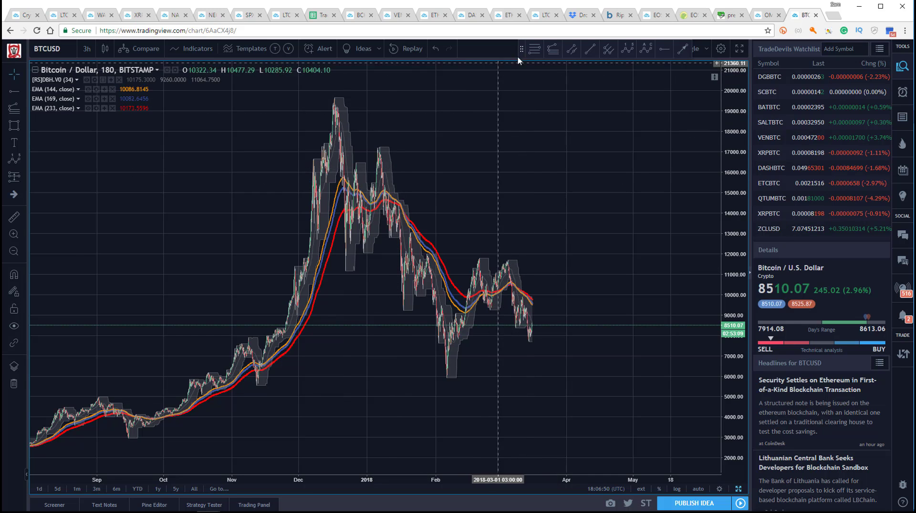
click(535, 49)
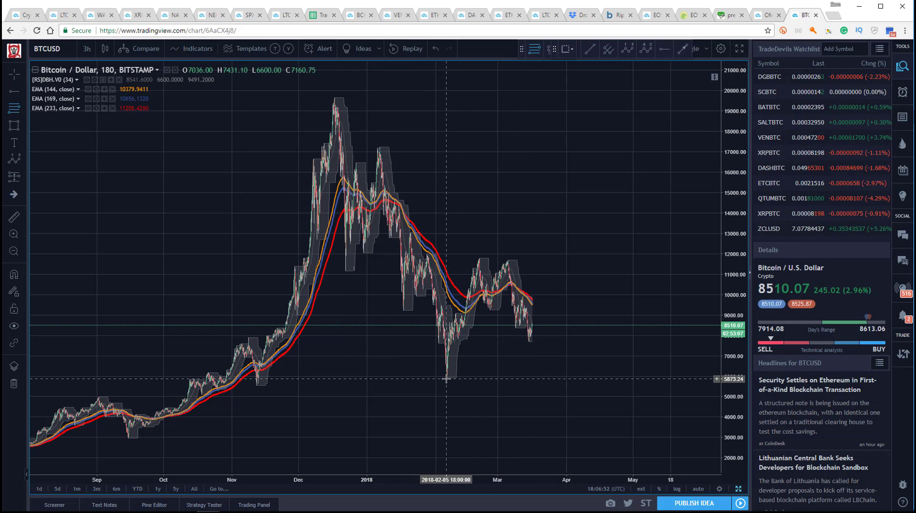
click(446, 378)
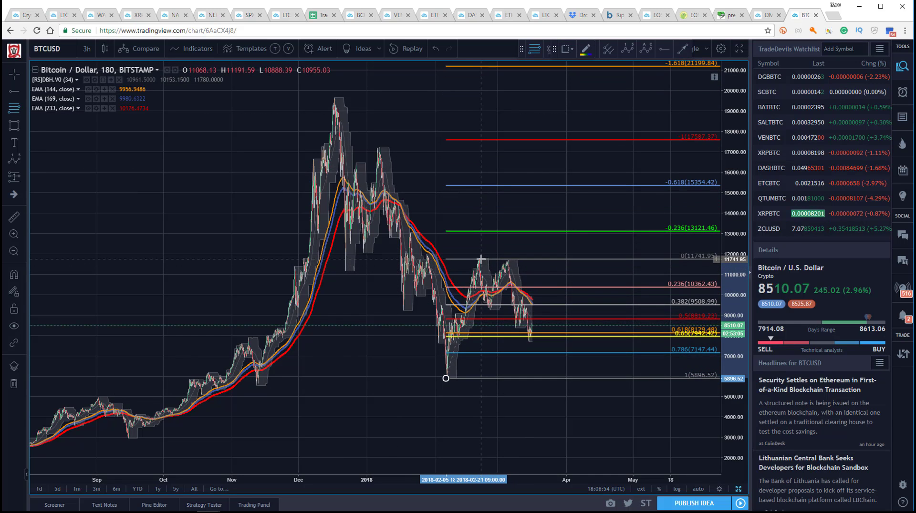
click(481, 259)
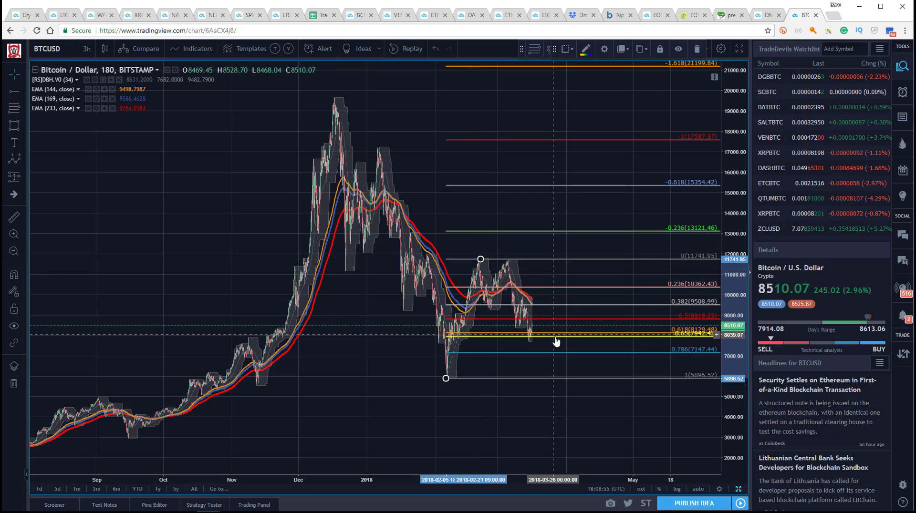
click(242, 233)
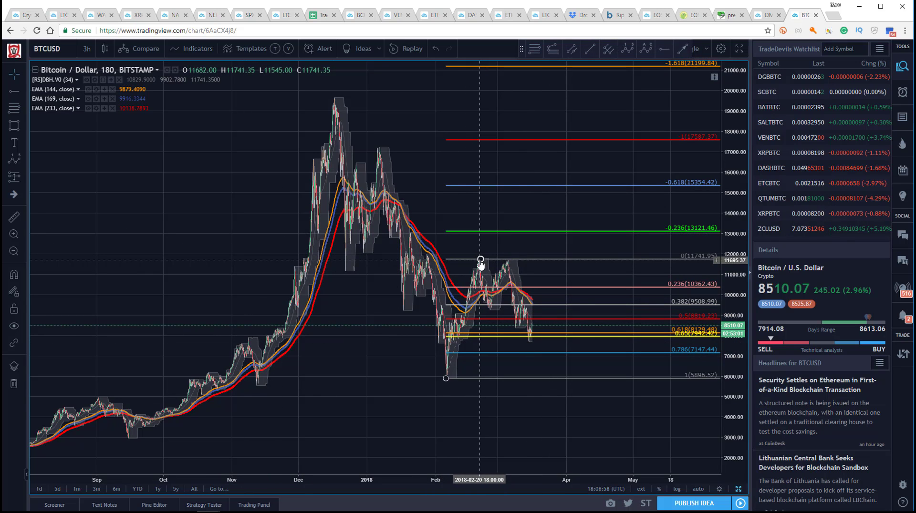
drag(480, 260, 478, 259)
click(235, 237)
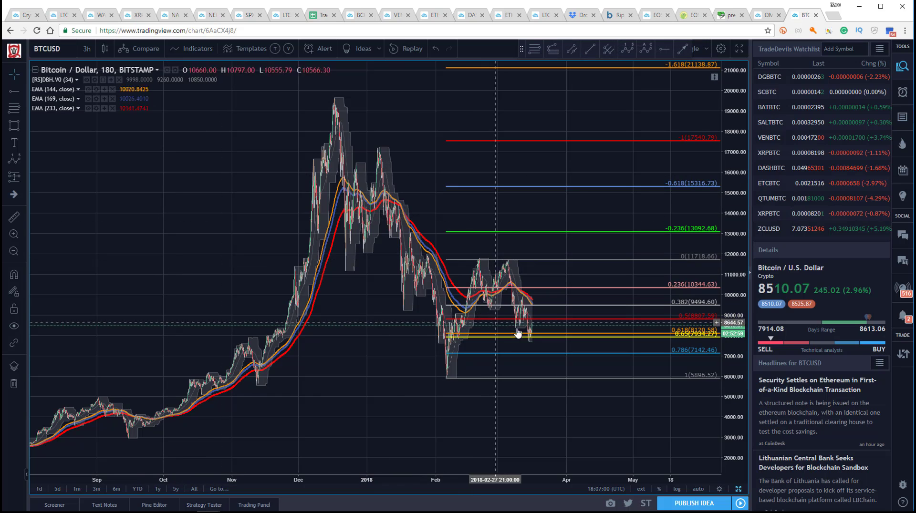
drag(478, 260, 479, 261)
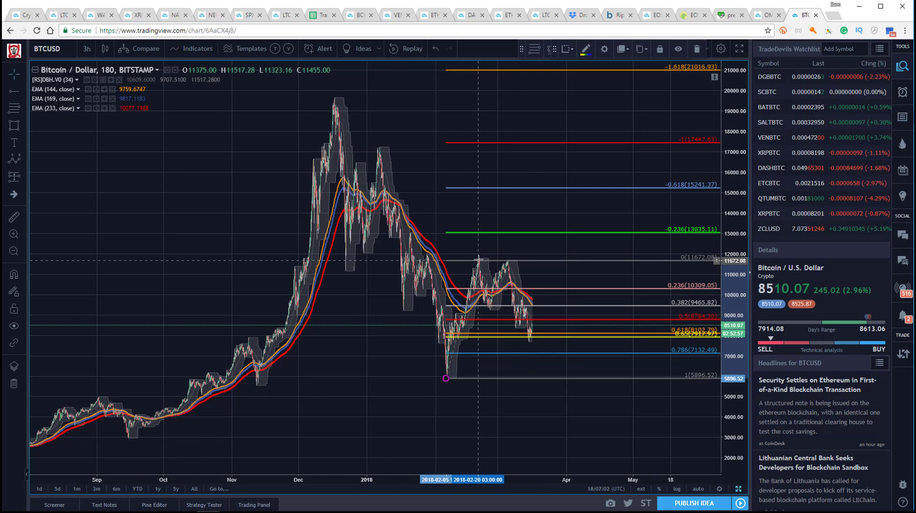
key(Delete)
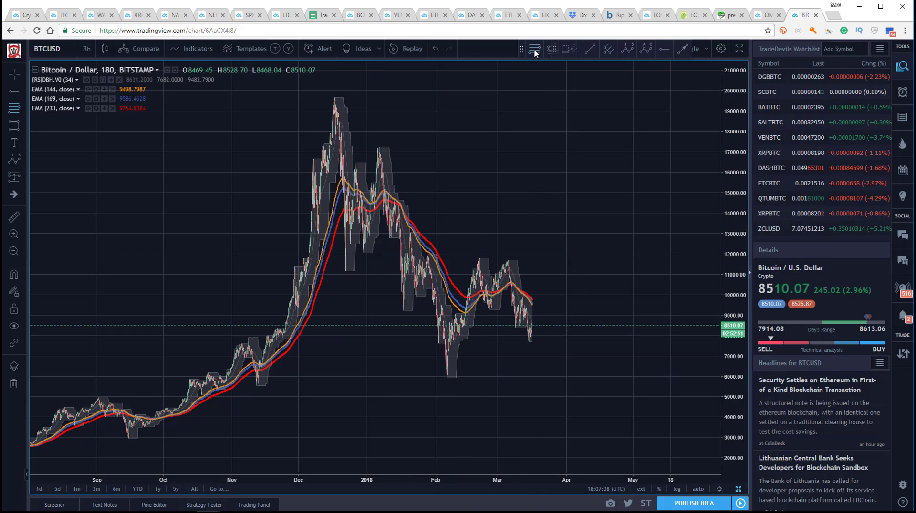
click(479, 257)
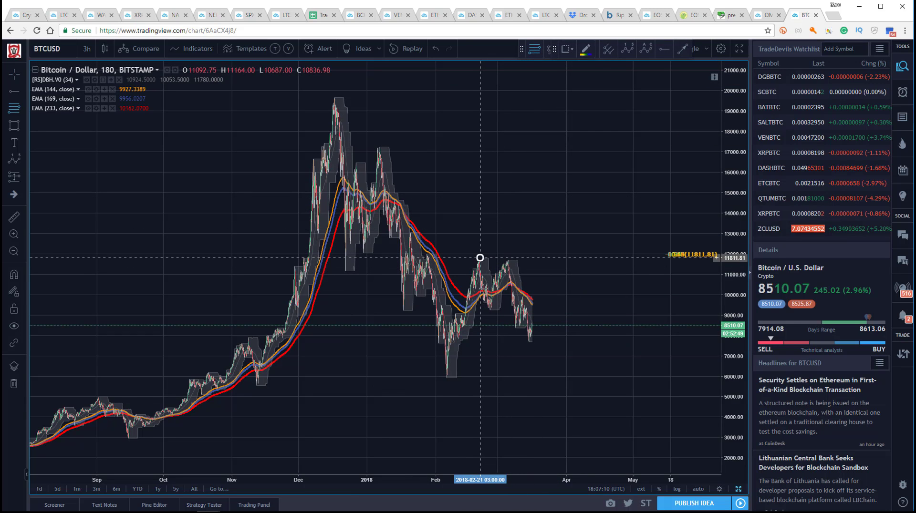
click(523, 342)
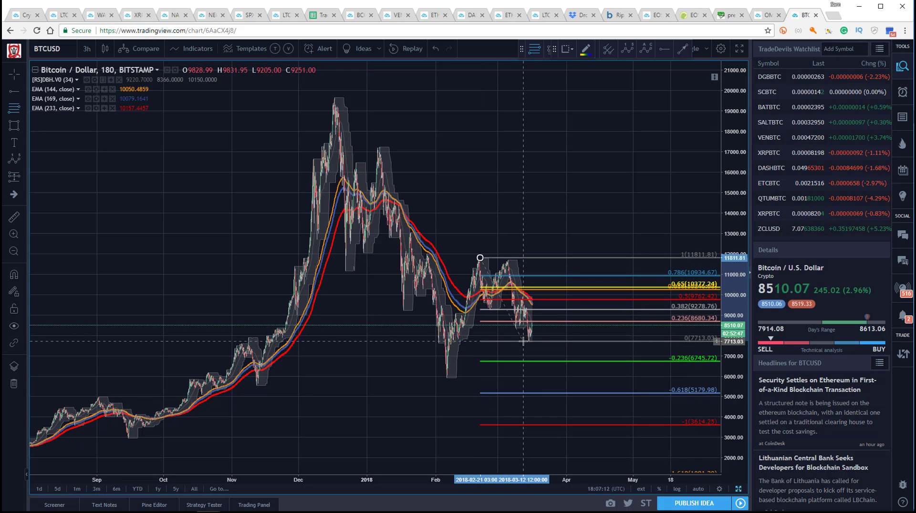
click(524, 341)
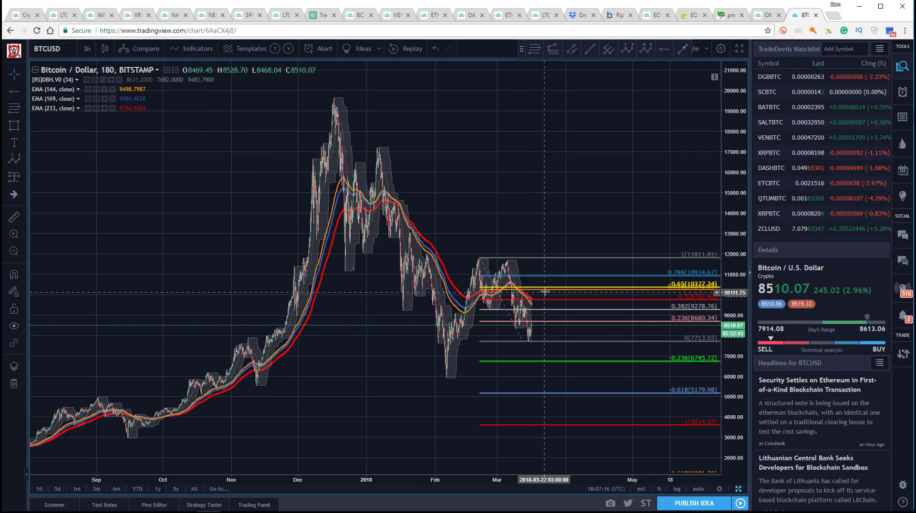
drag(737, 218, 740, 165)
scroll(375, 476, up, 3)
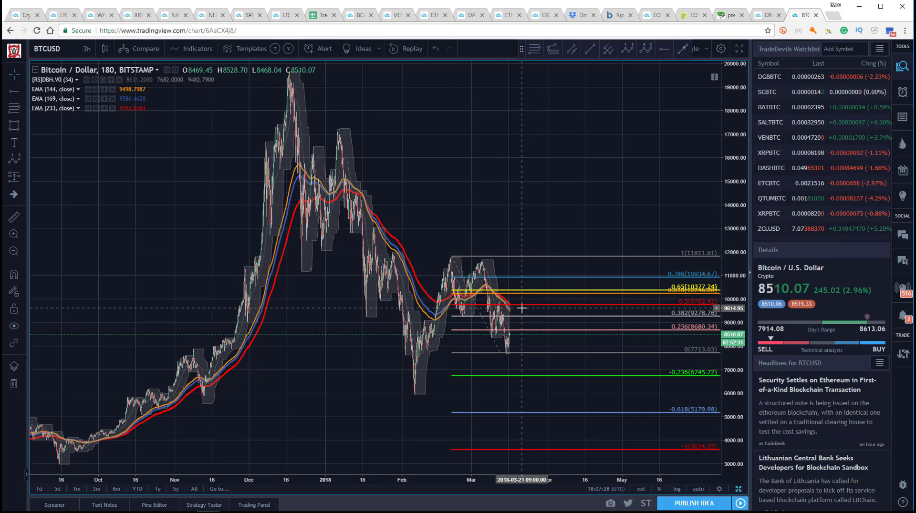
click(452, 256)
key(Delete)
drag(158, 207, 184, 218)
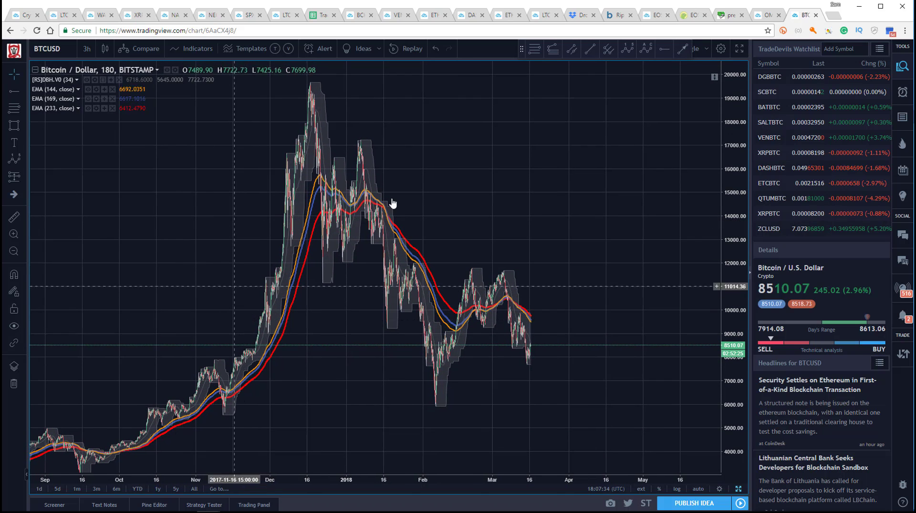
click(534, 52)
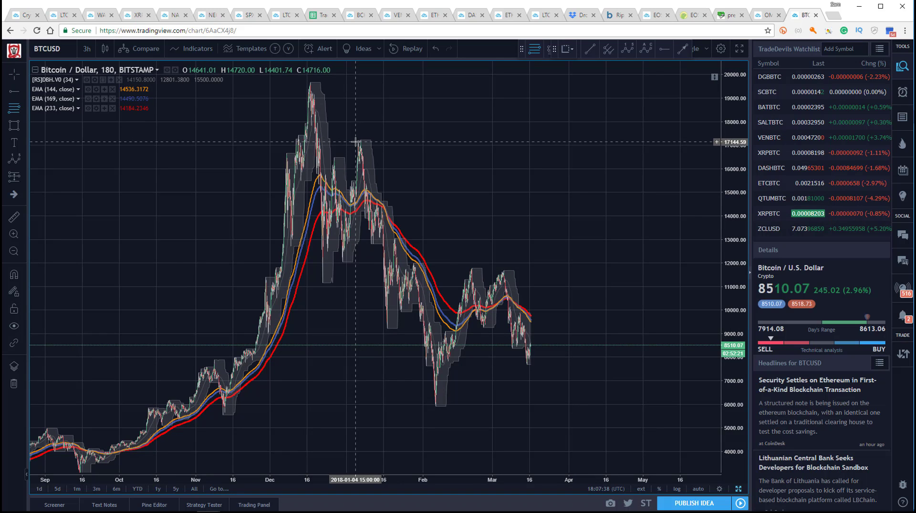
click(356, 139)
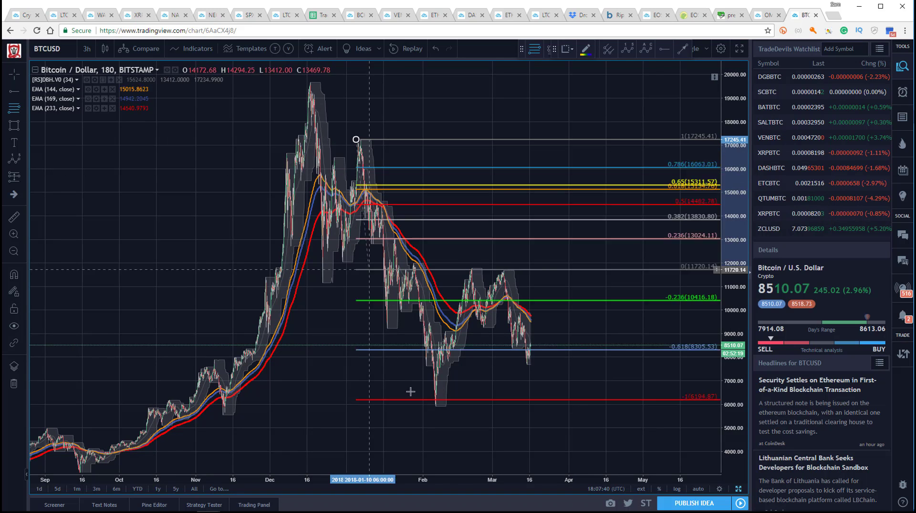
click(431, 407)
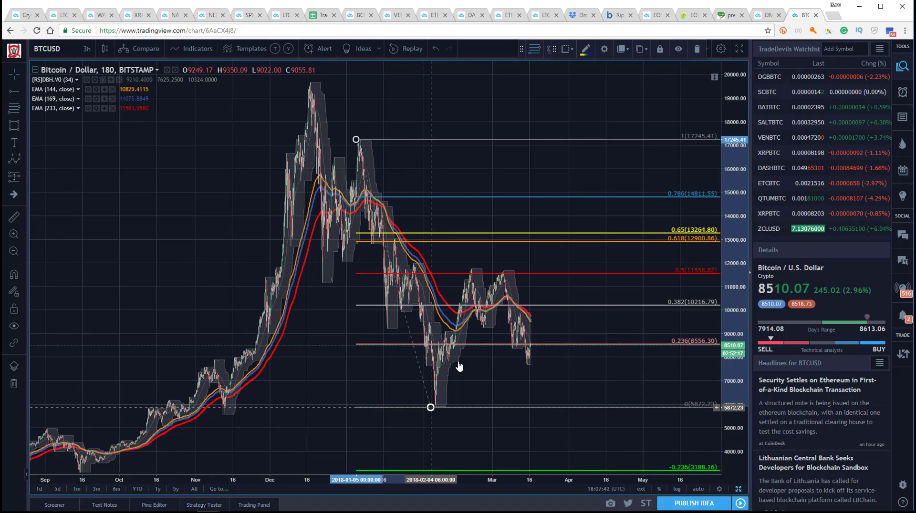
click(178, 207)
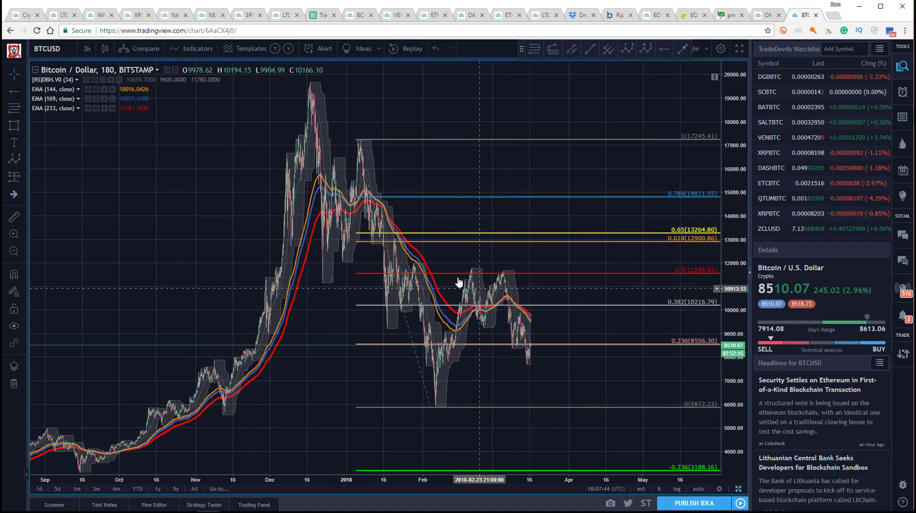
click(359, 141)
key(Delete)
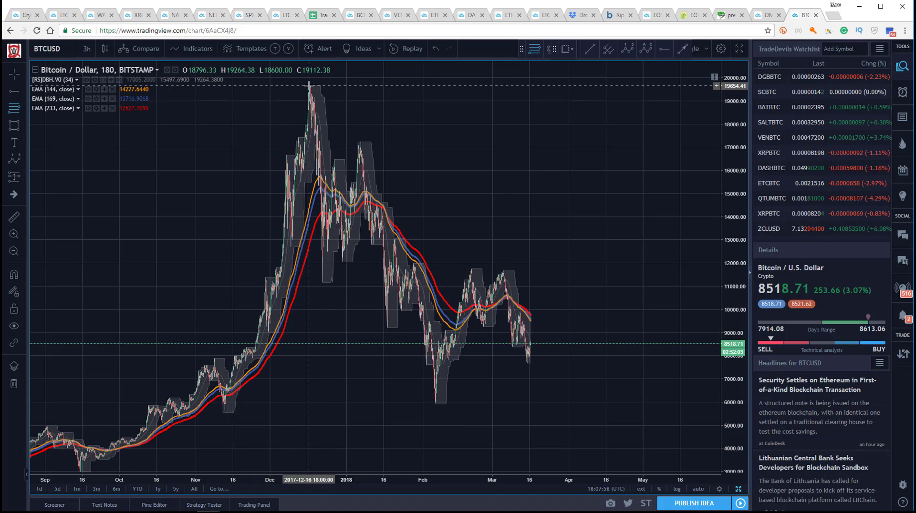
click(309, 85)
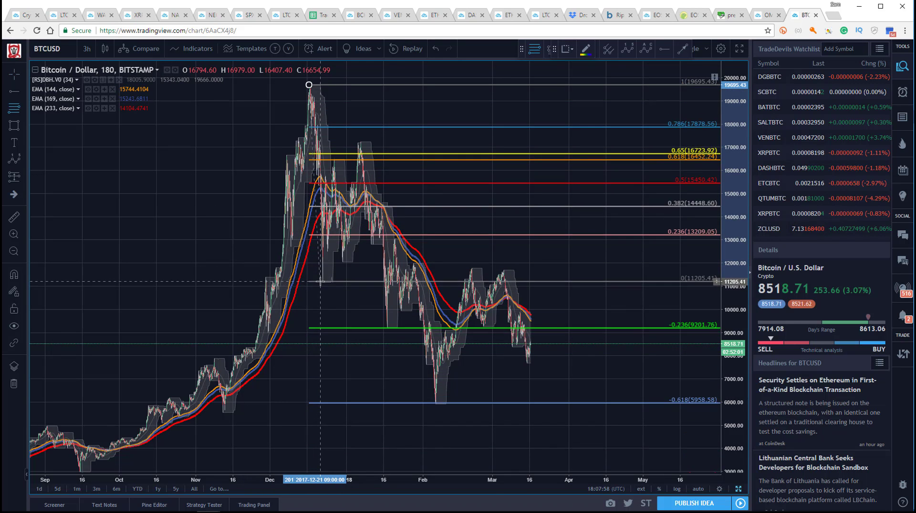
click(320, 282)
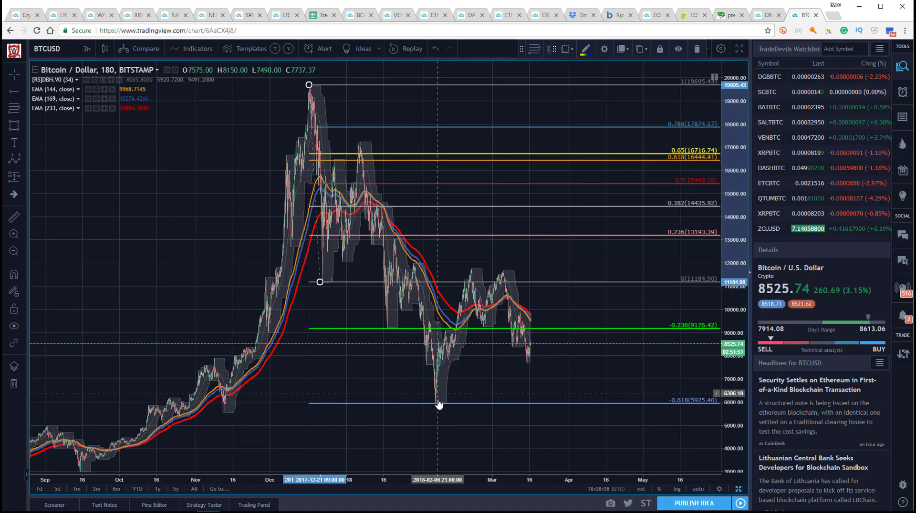
click(206, 233)
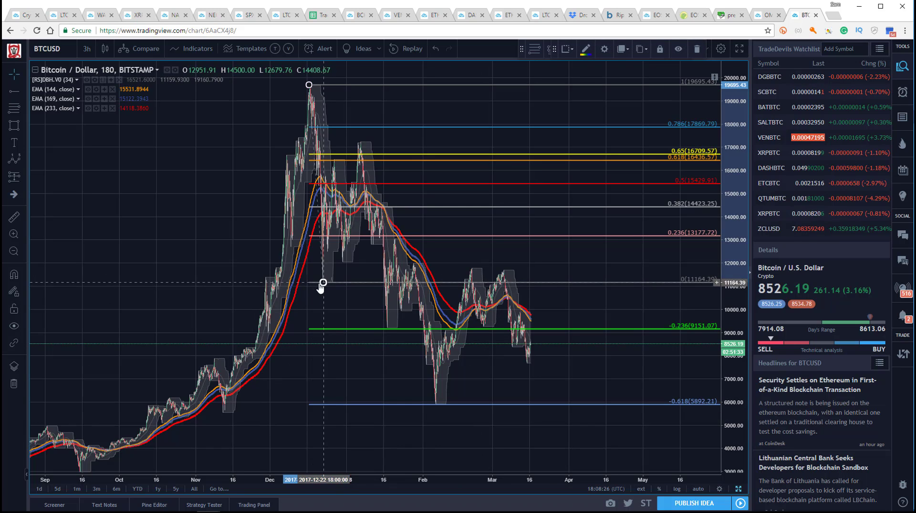
key(Delete)
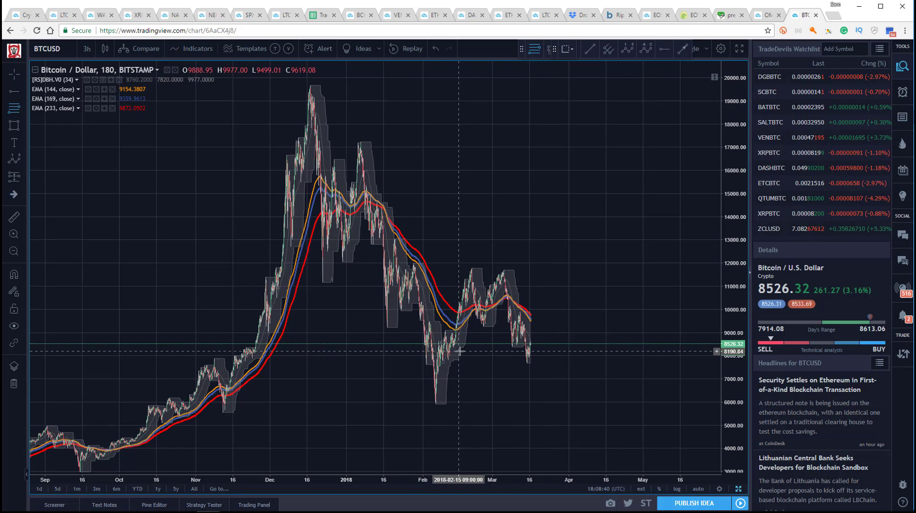
- Draw a Fibonacci retracement from the February low to the late-February high
key(alt+f)
click(436, 405)
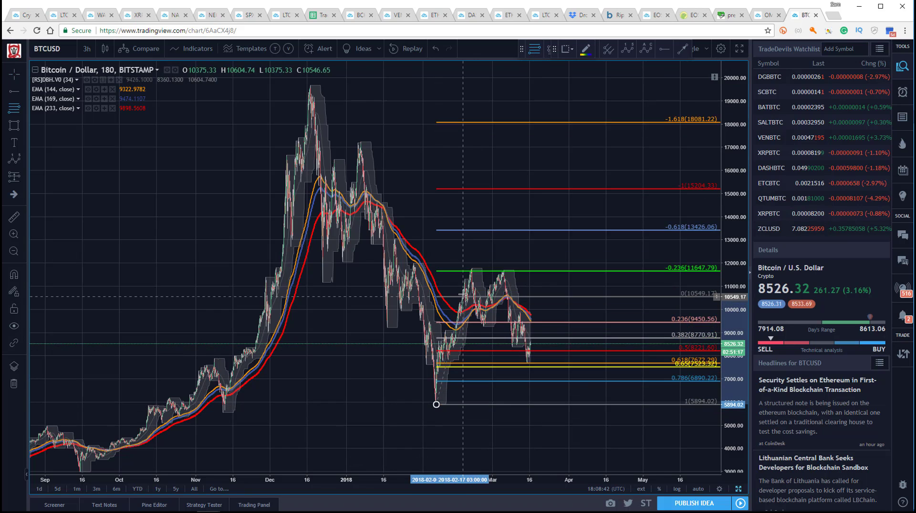
click(467, 268)
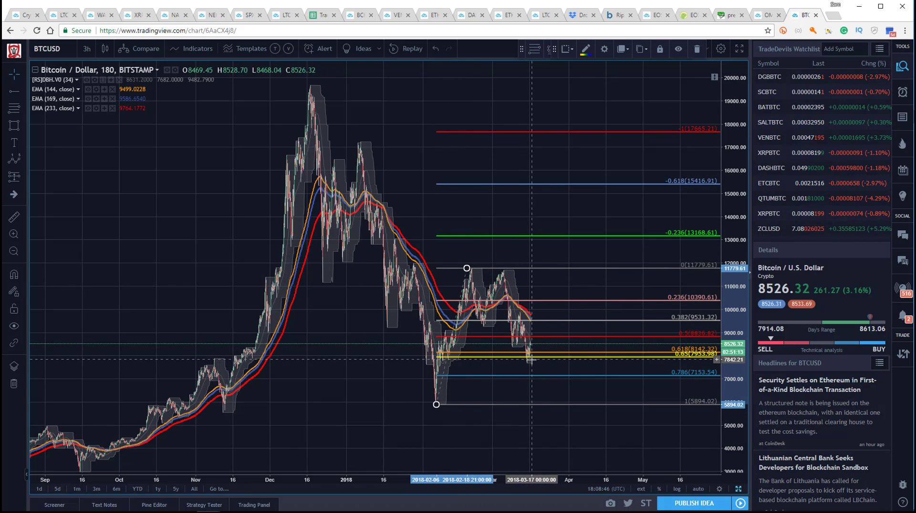
click(157, 231)
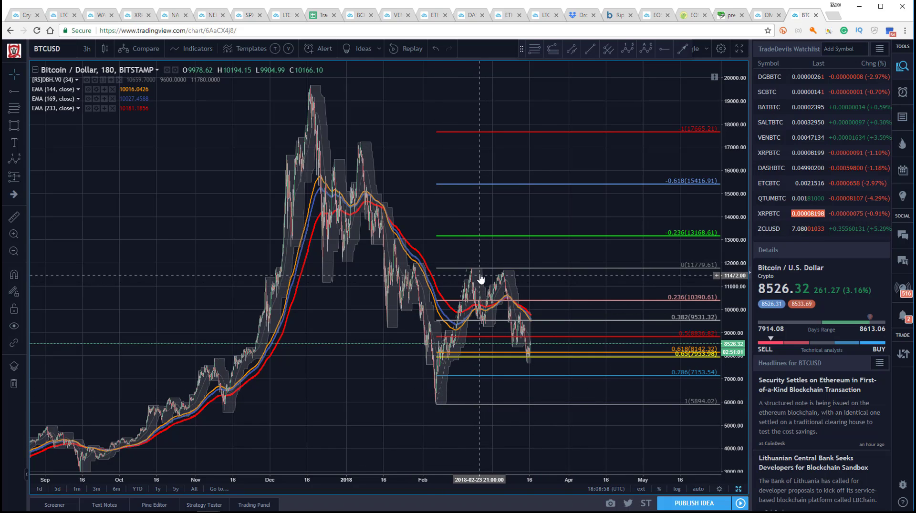
- Select the February–March Fibonacci retracement and delete it
click(465, 310)
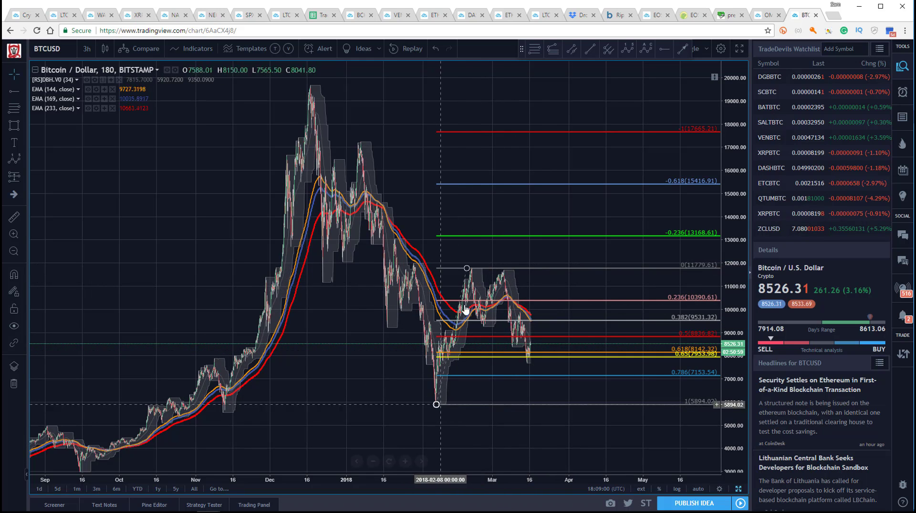
click(534, 358)
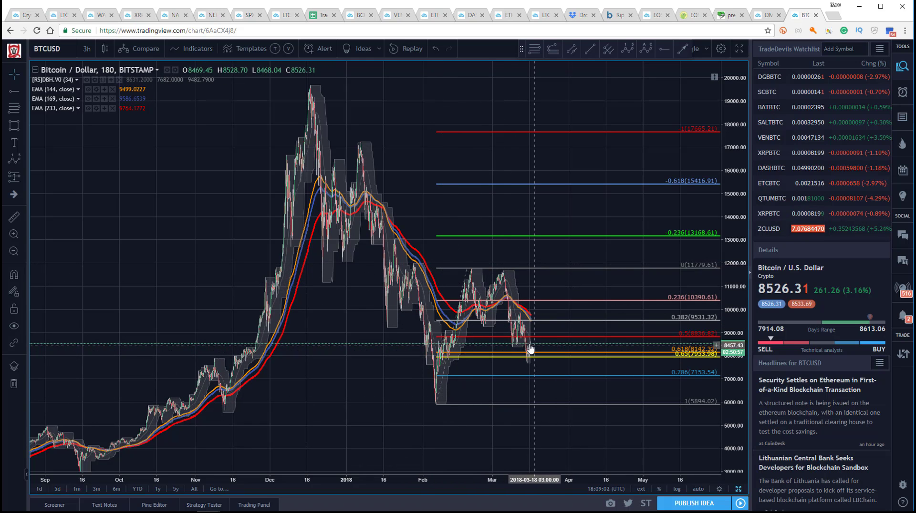
click(467, 268)
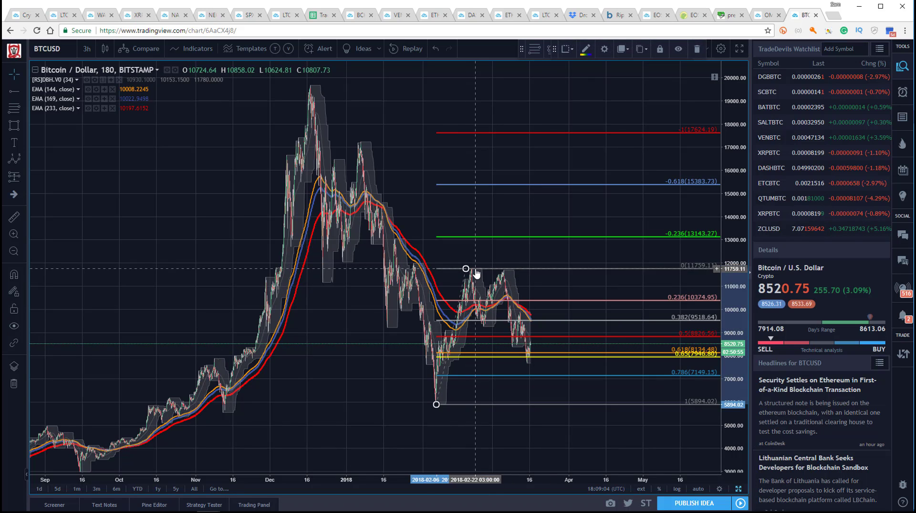
key(Delete)
key(alt+f)
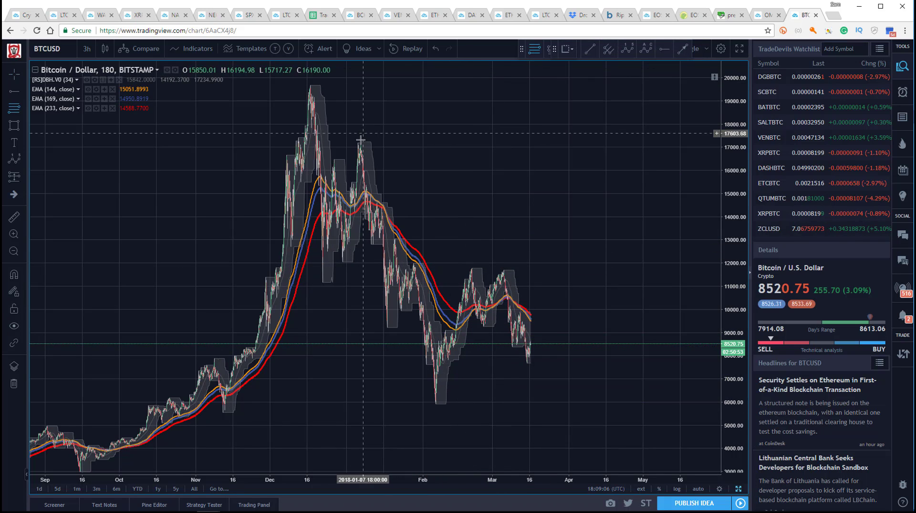
- Draw a Fibonacci retracement from the January 17234 high to the 5894 February low
click(359, 141)
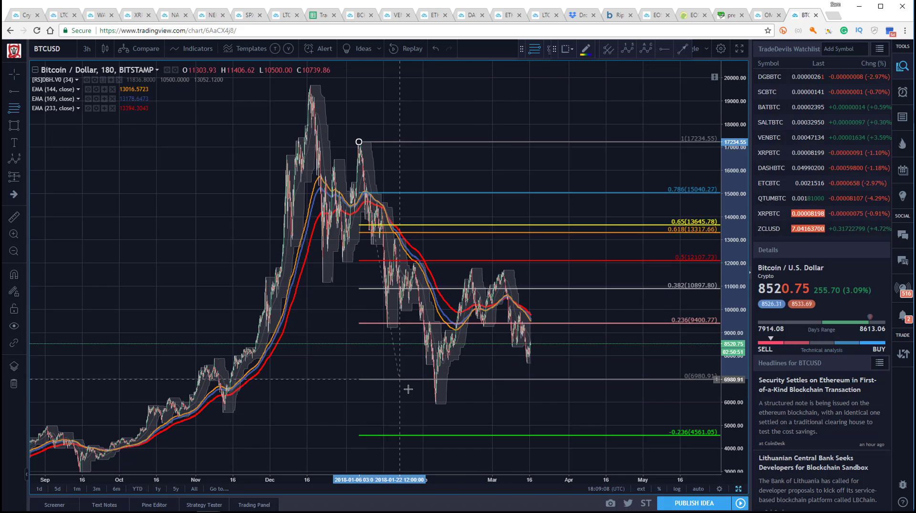
click(435, 403)
click(435, 405)
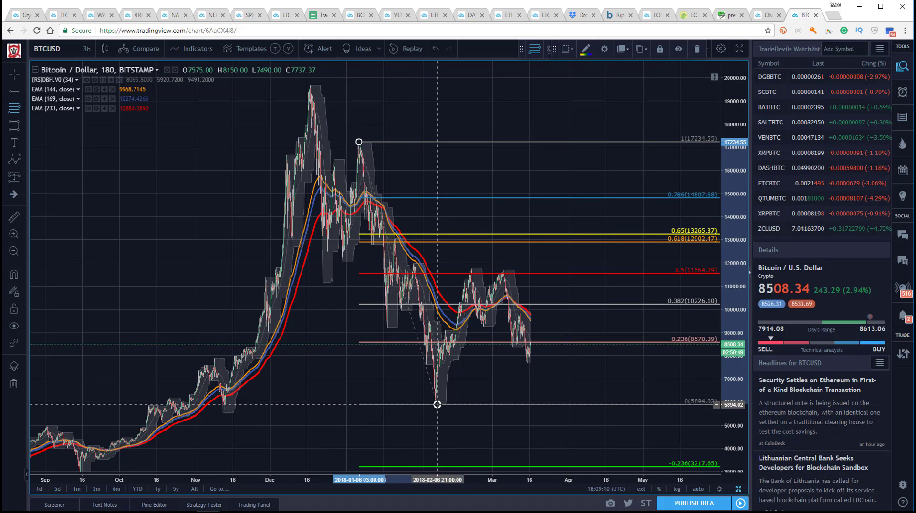
click(252, 261)
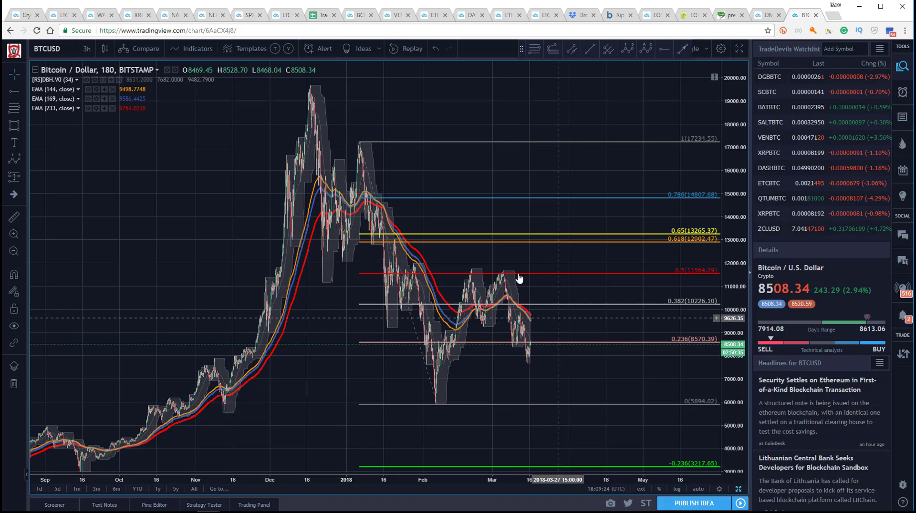
- Compress the price scale and pan the chart so all levels down to -0.236 fit
drag(236, 156, 231, 157)
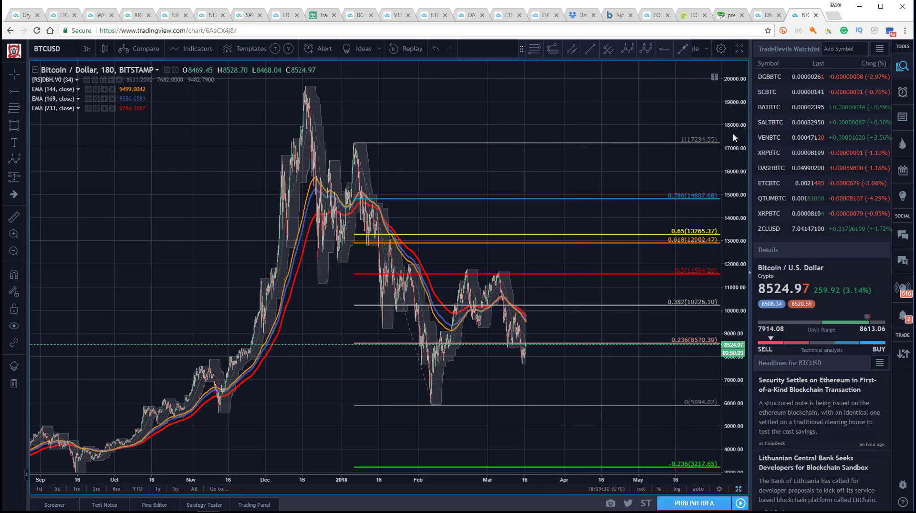
drag(735, 122, 739, 137)
drag(258, 182, 248, 183)
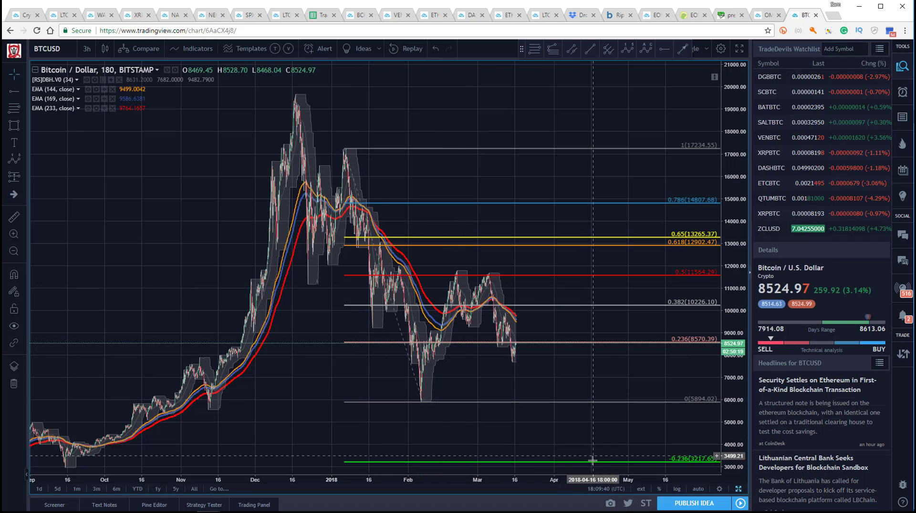
drag(162, 179, 191, 170)
drag(727, 103, 727, 108)
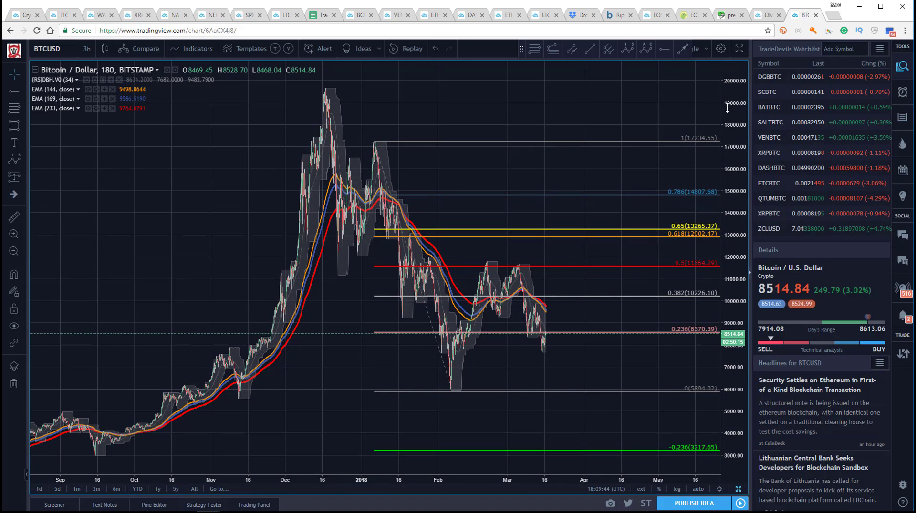
drag(219, 188, 213, 188)
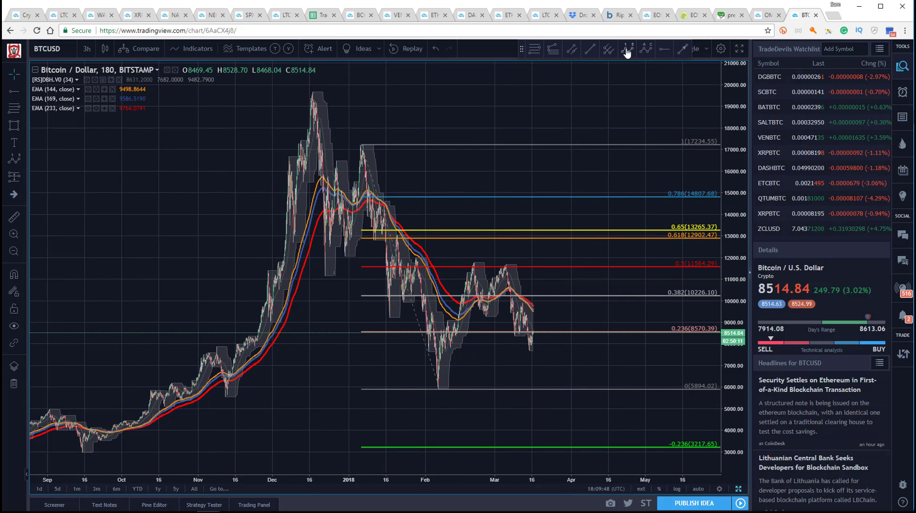
- Place impulse points i–v from the December peak to the April -0.236 target
click(314, 91)
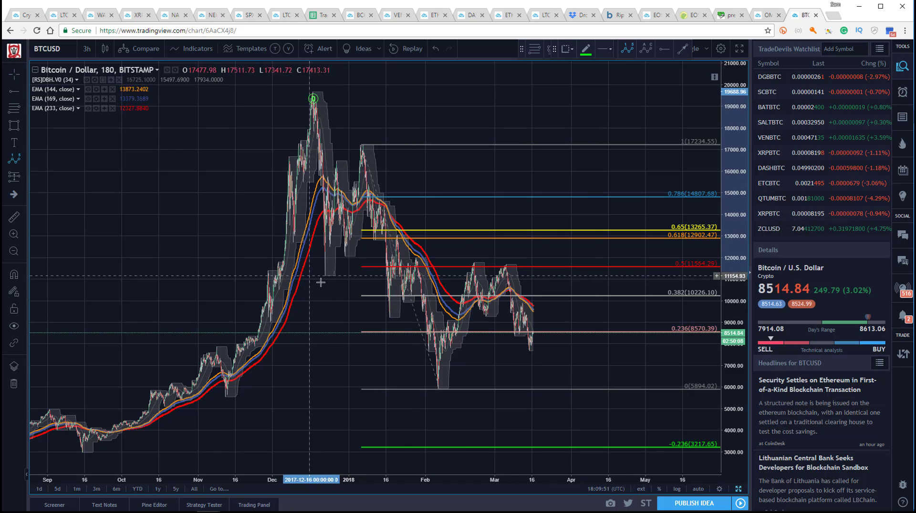
click(355, 132)
click(437, 404)
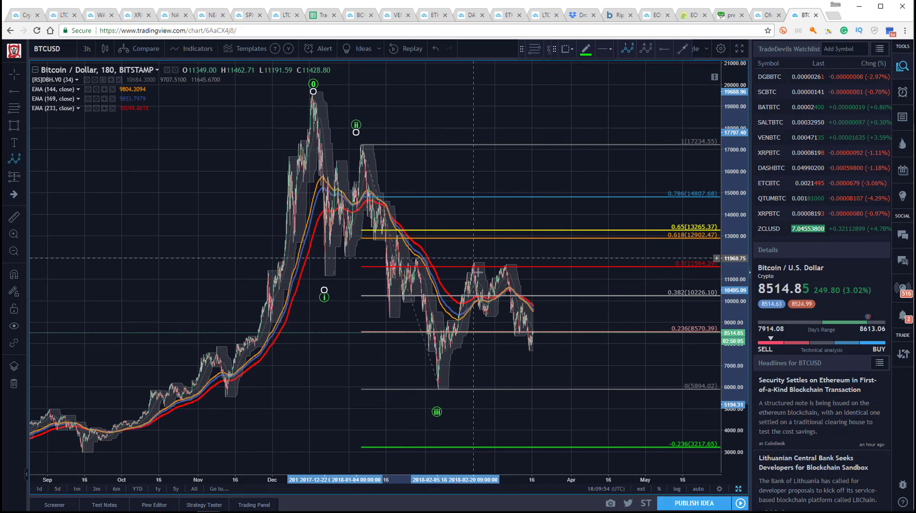
click(510, 273)
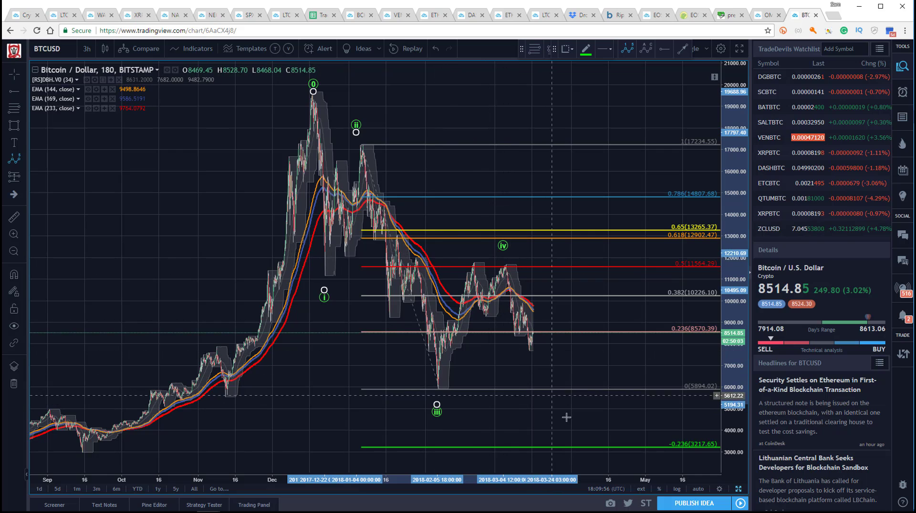
click(581, 438)
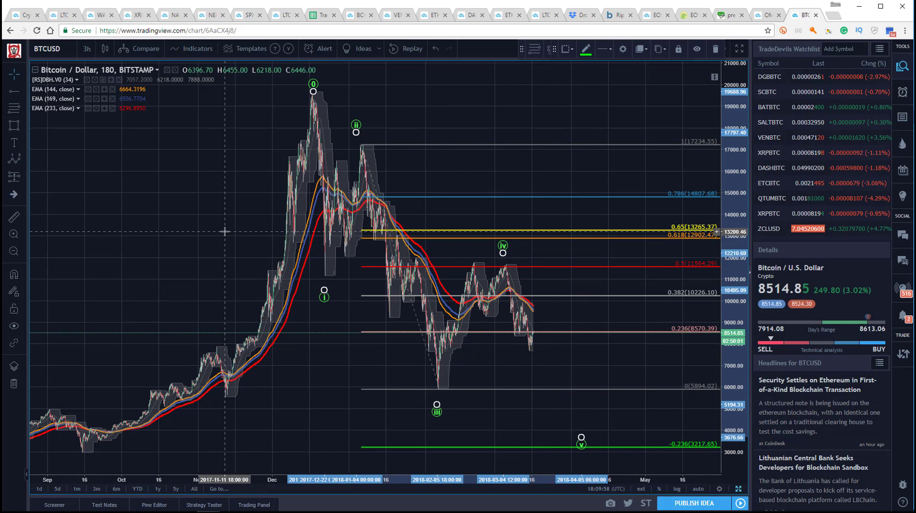
- Refine the wave ii, i and iv points onto their highs and lows
drag(356, 126, 361, 139)
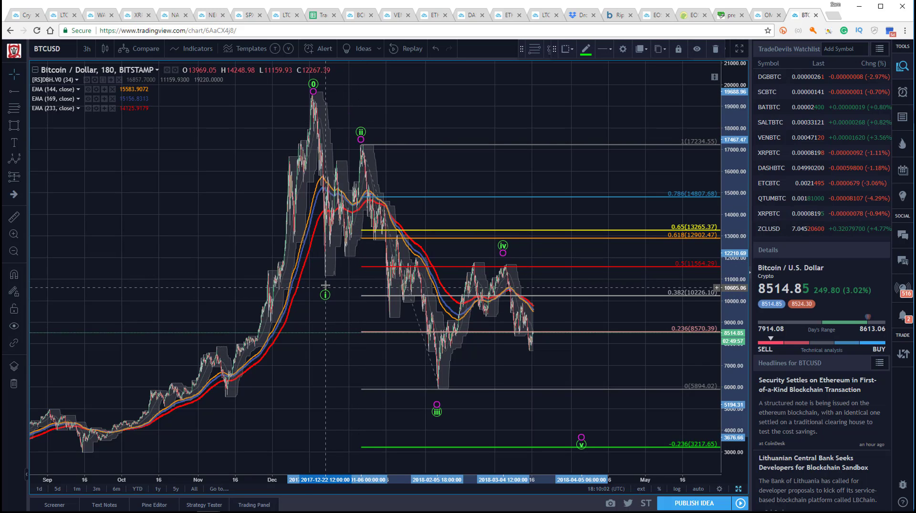
drag(325, 282, 324, 281)
click(262, 213)
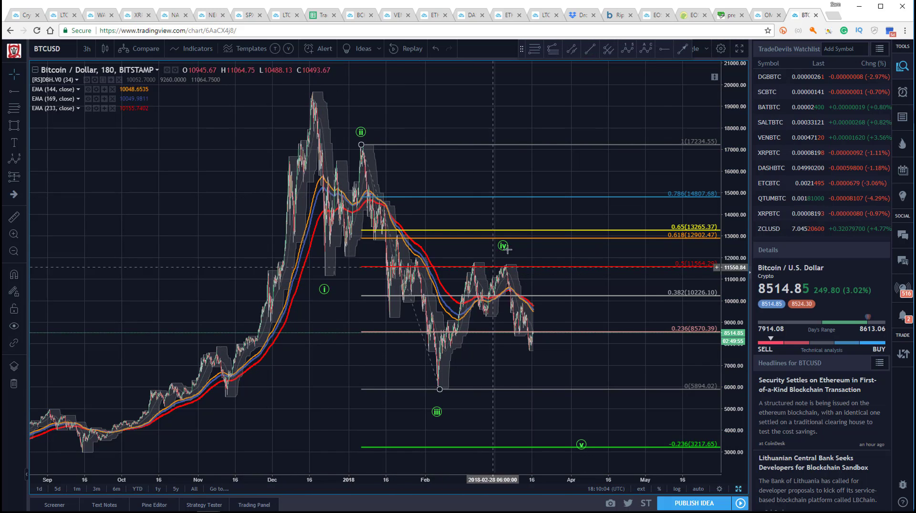
drag(502, 246, 506, 259)
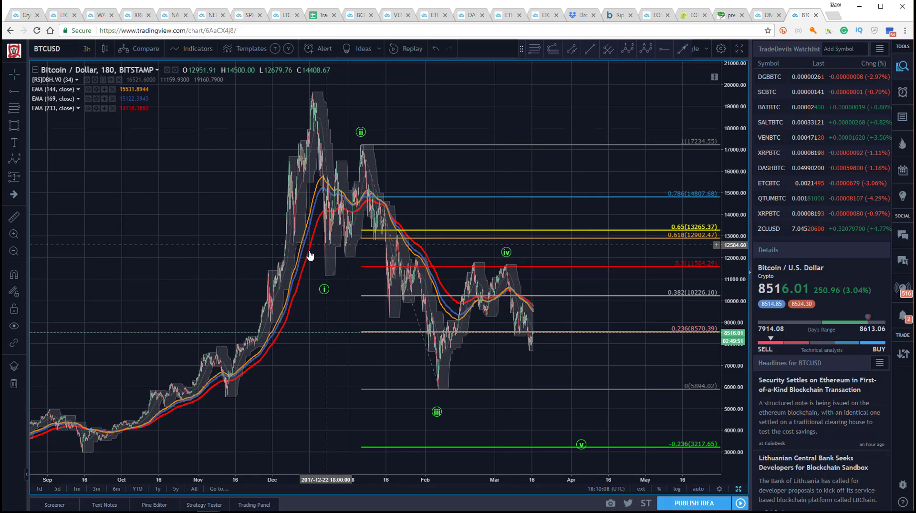
drag(231, 200, 227, 198)
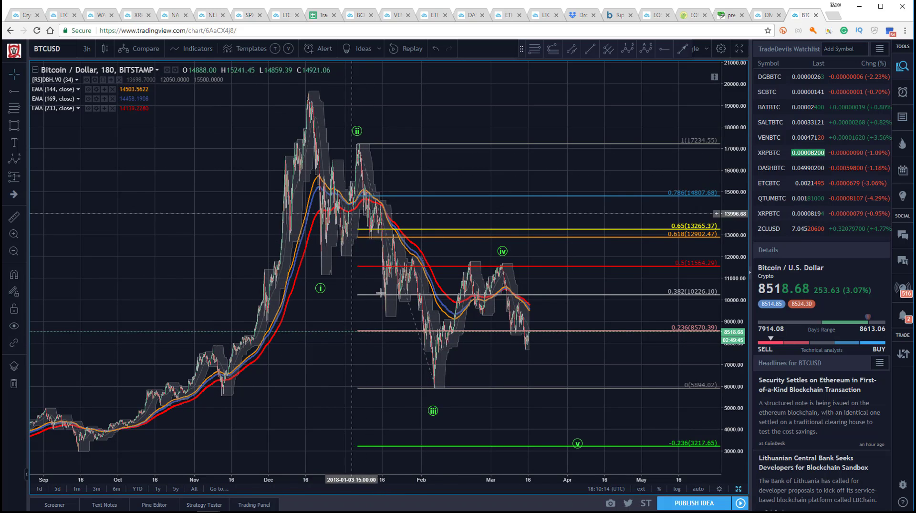
drag(196, 142, 197, 141)
click(361, 144)
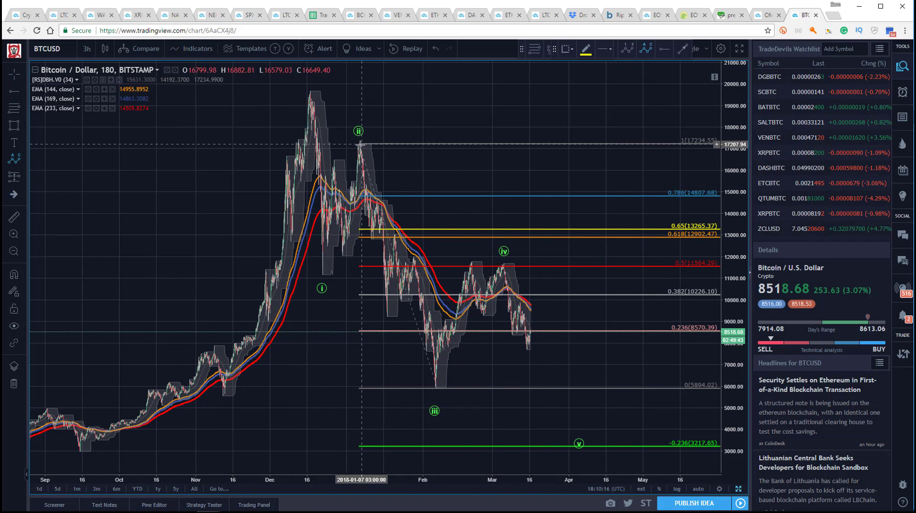
- Mark (a) at the late-January low, (b) at the mid-January bounce, (c) at the February low
click(384, 325)
click(395, 226)
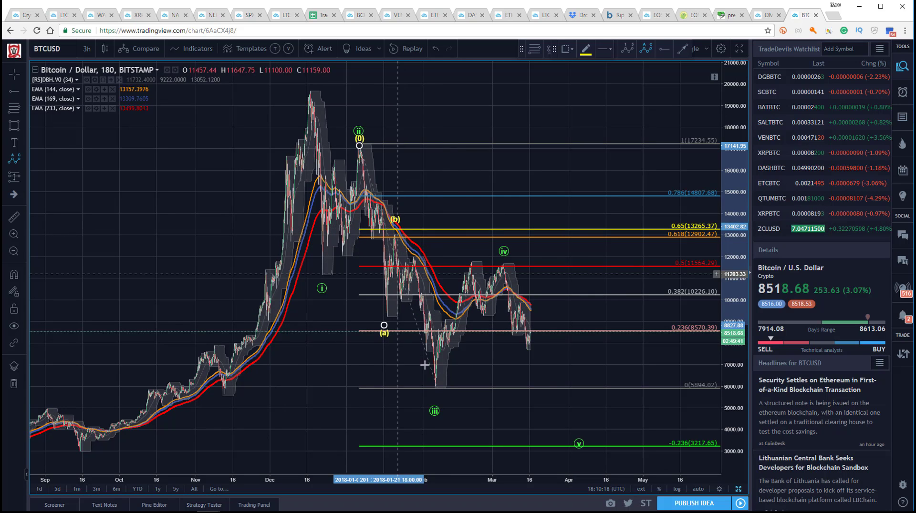
click(436, 403)
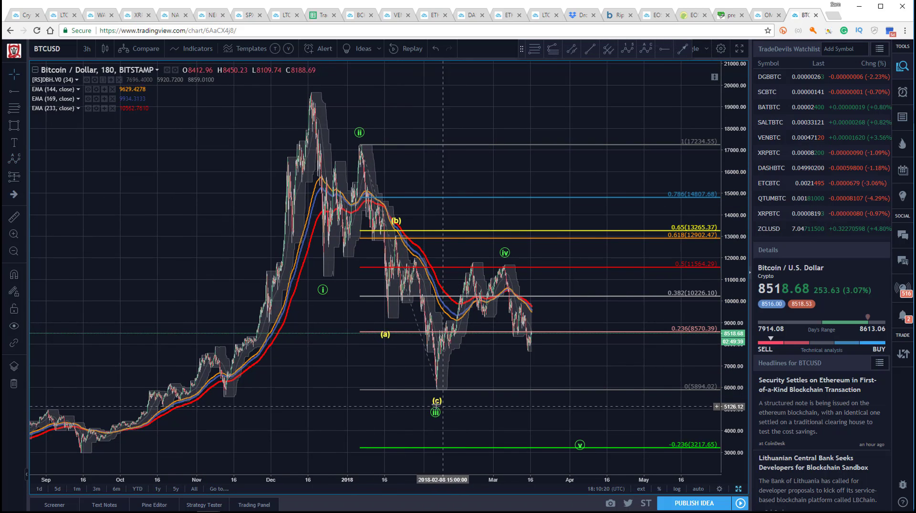
- Compress the price scale to span 2000–22000
click(434, 413)
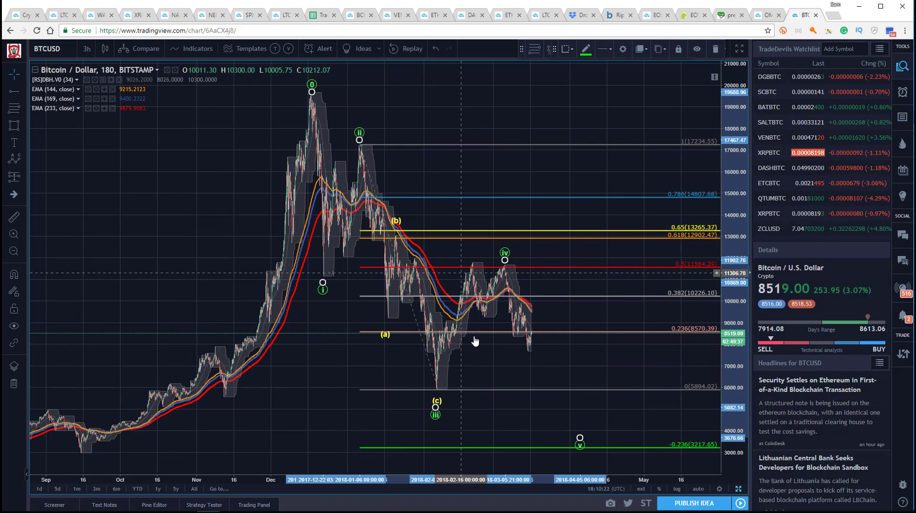
click(473, 178)
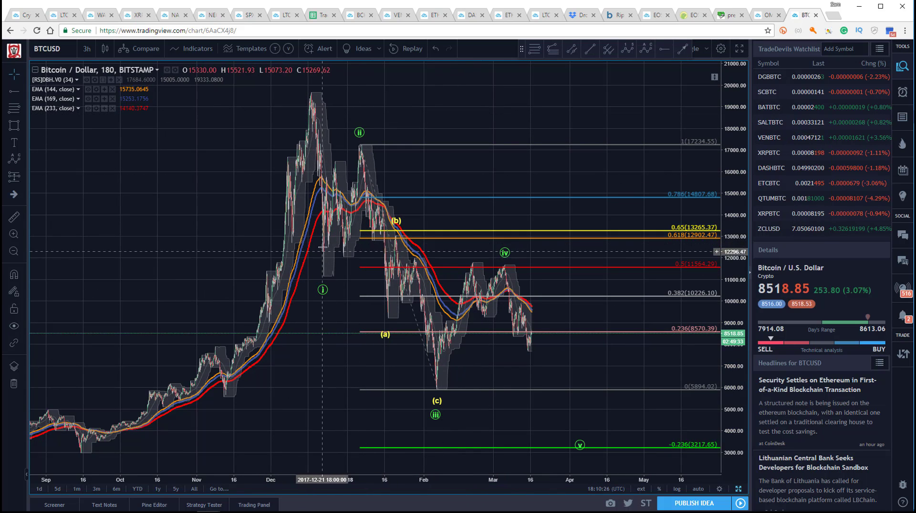
drag(253, 185, 241, 185)
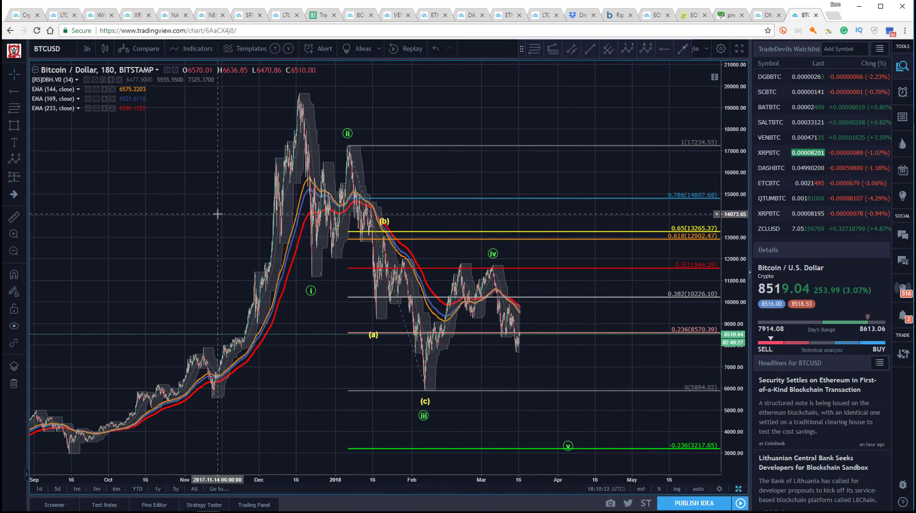
drag(737, 101, 741, 139)
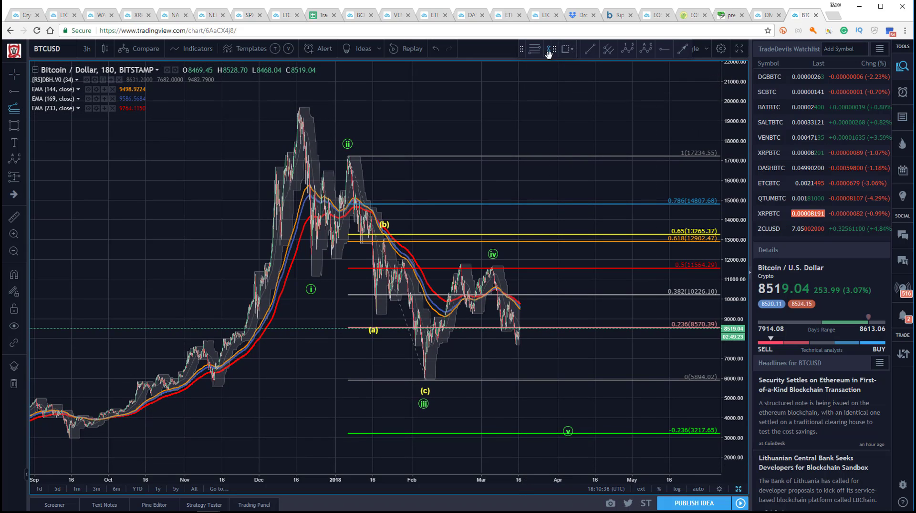
- Anchor the extension at the December peak and (c) low, ending at the late-March 11600 retest
click(299, 106)
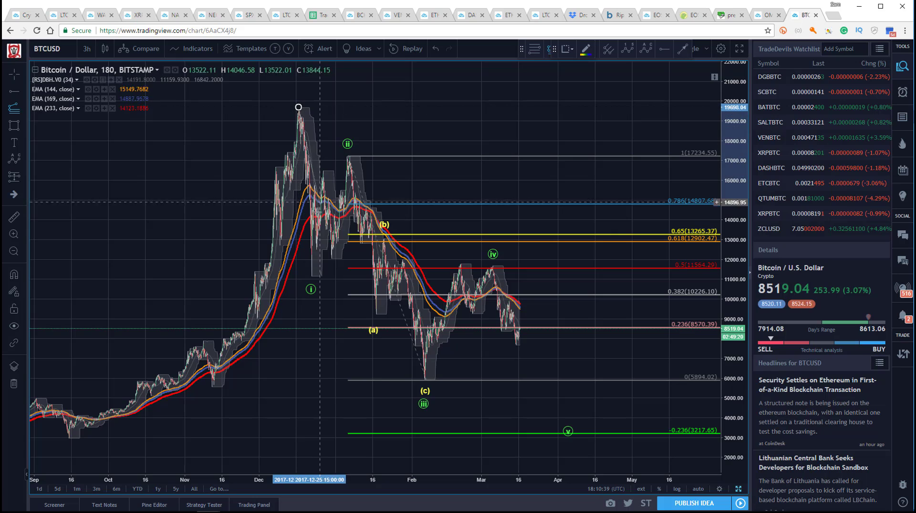
click(422, 380)
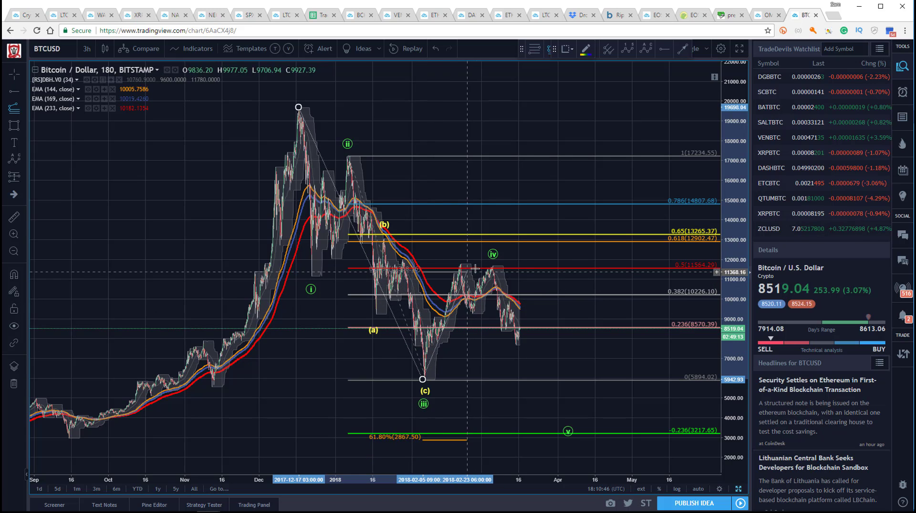
click(546, 266)
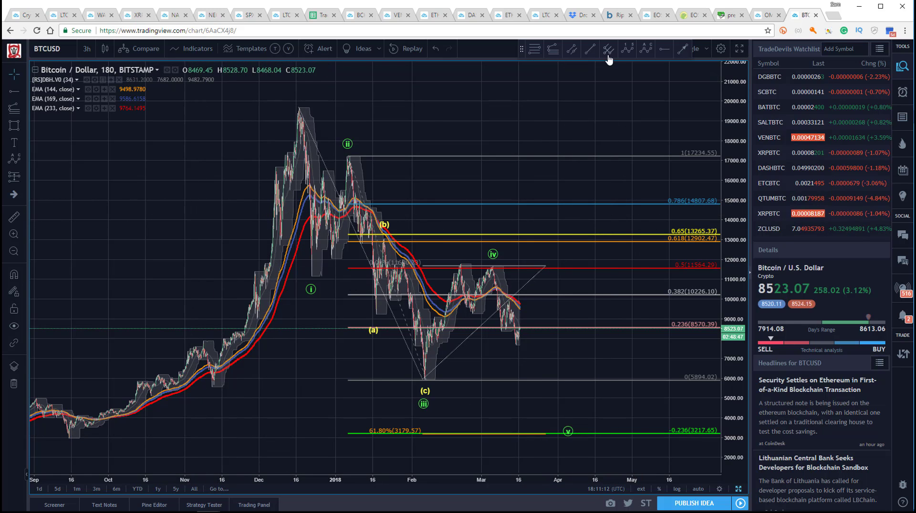
- Draw a pitchfork from the wave ii high through the (c) low to wave (iv)
click(590, 49)
click(348, 157)
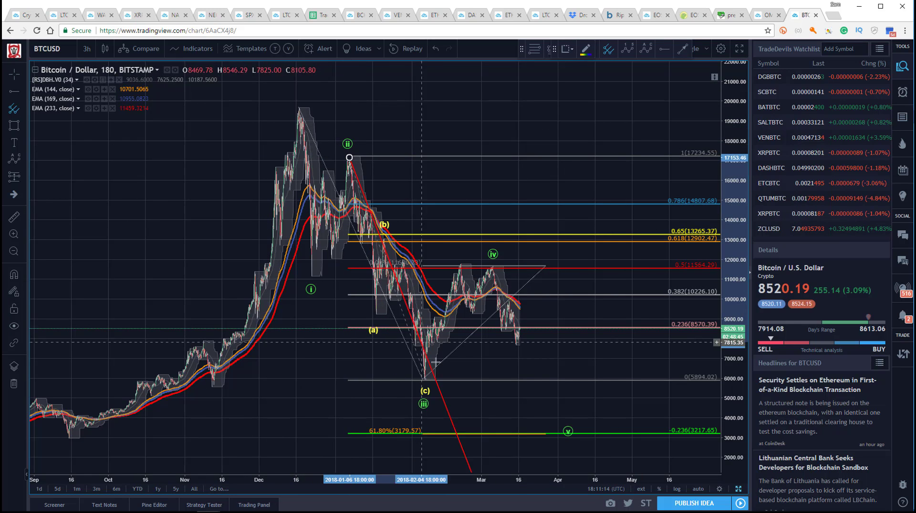
click(423, 380)
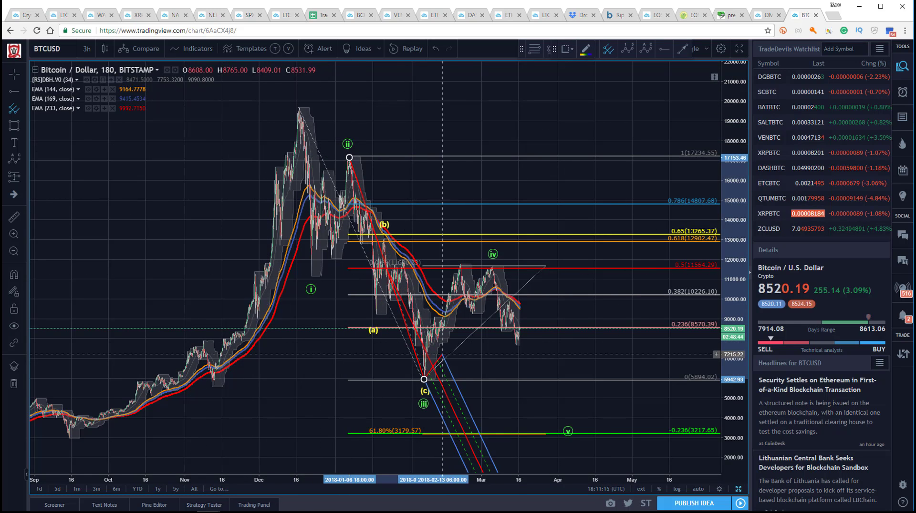
click(492, 266)
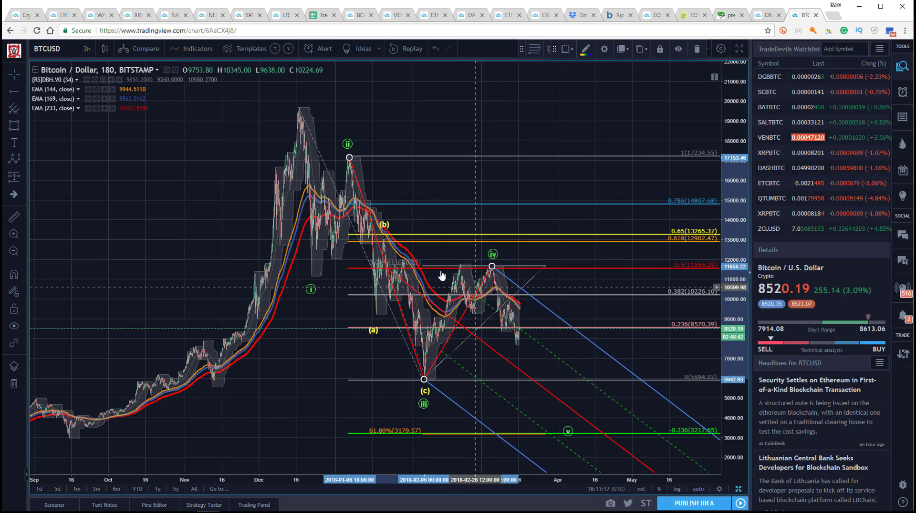
- Change the pitchfork style from Modified Schiff to Original
click(605, 50)
click(397, 368)
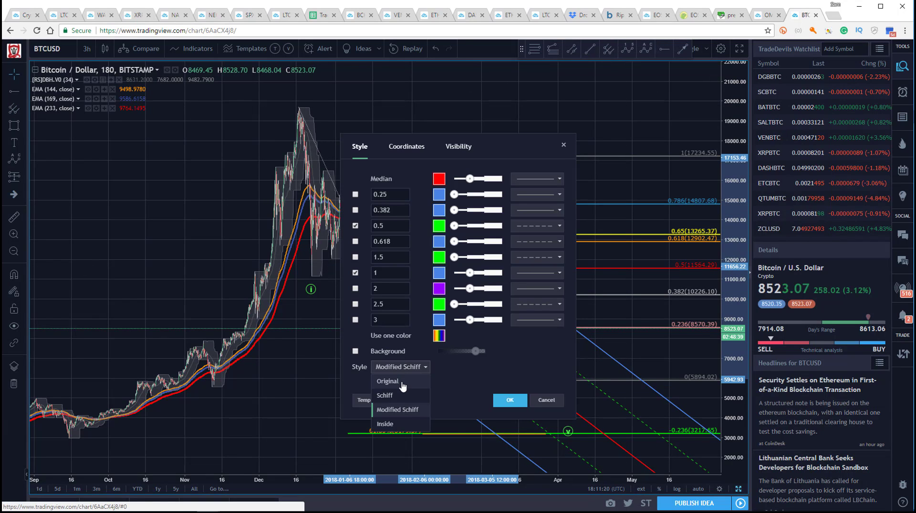
click(396, 380)
drag(475, 138, 247, 97)
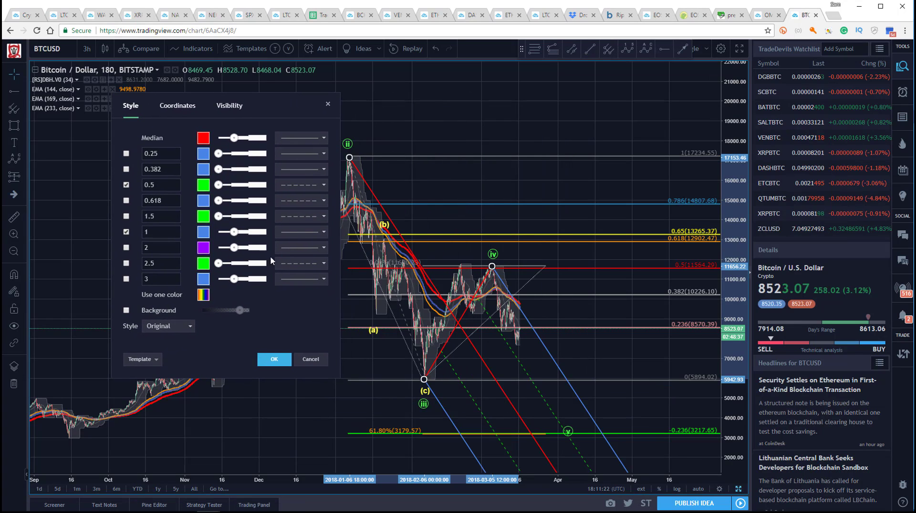
click(281, 364)
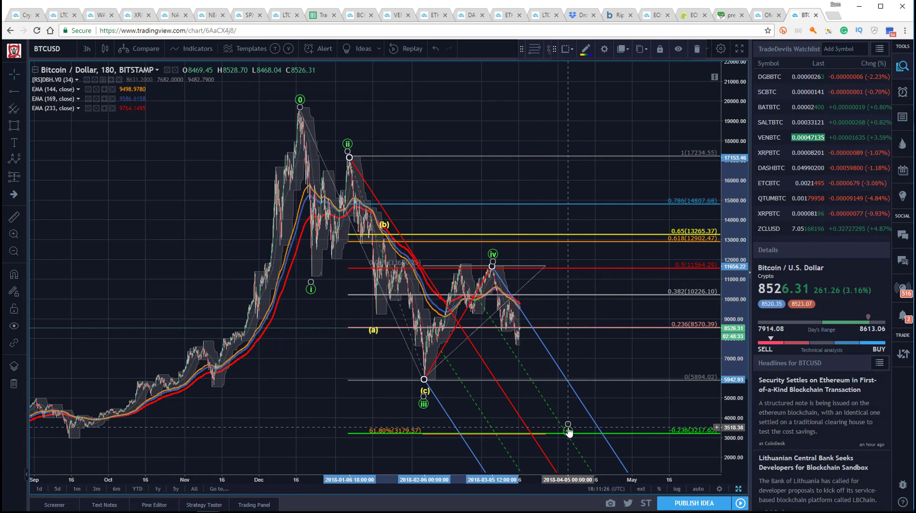
- Nudge wave point (v) left and wave point (i) up onto the low
drag(566, 435, 552, 428)
click(209, 194)
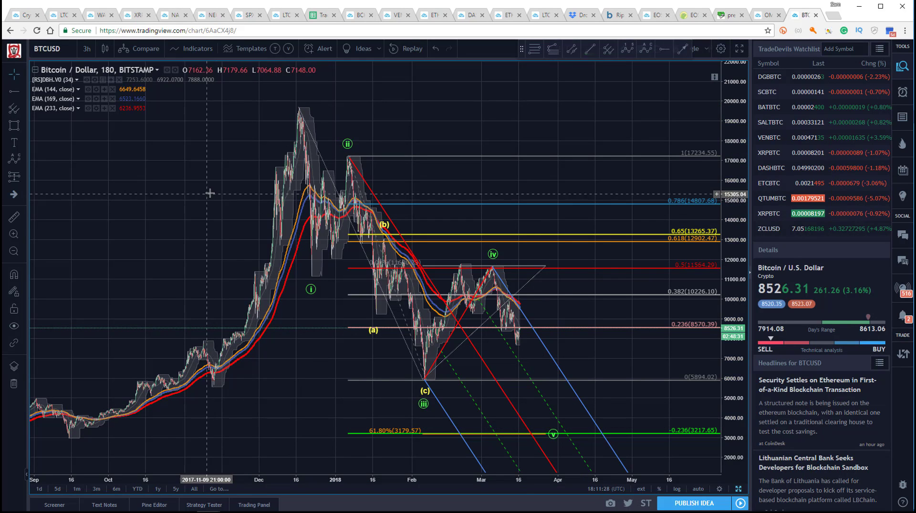
drag(311, 287, 311, 280)
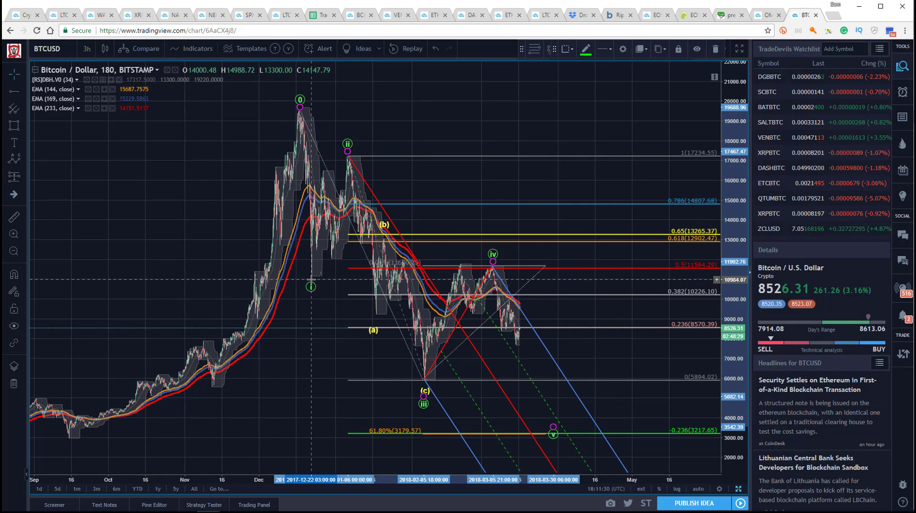
click(226, 261)
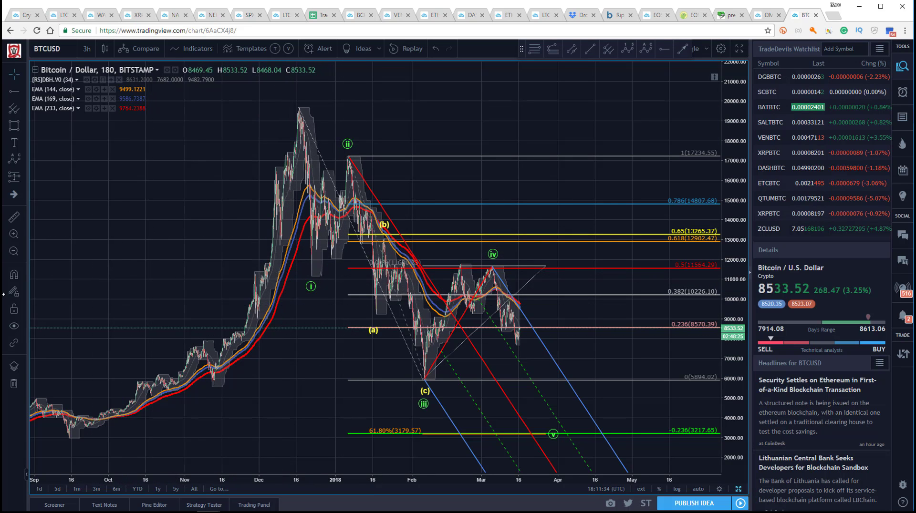
- Switch the chart to the 8-hour interval with automatic price scaling
drag(145, 201, 115, 181)
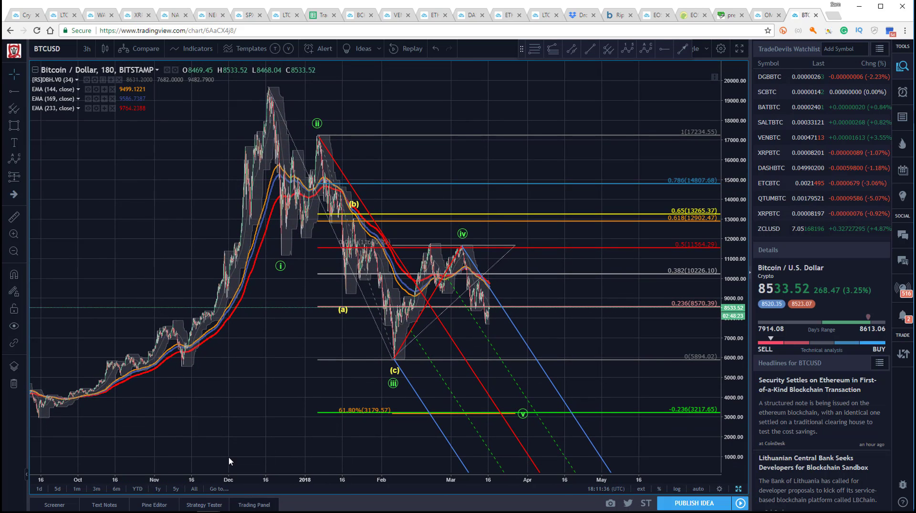
click(96, 70)
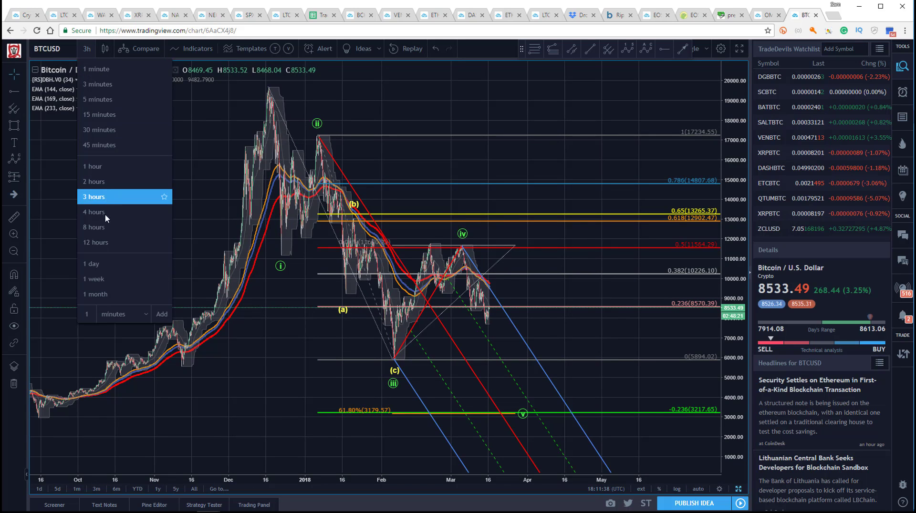
click(104, 232)
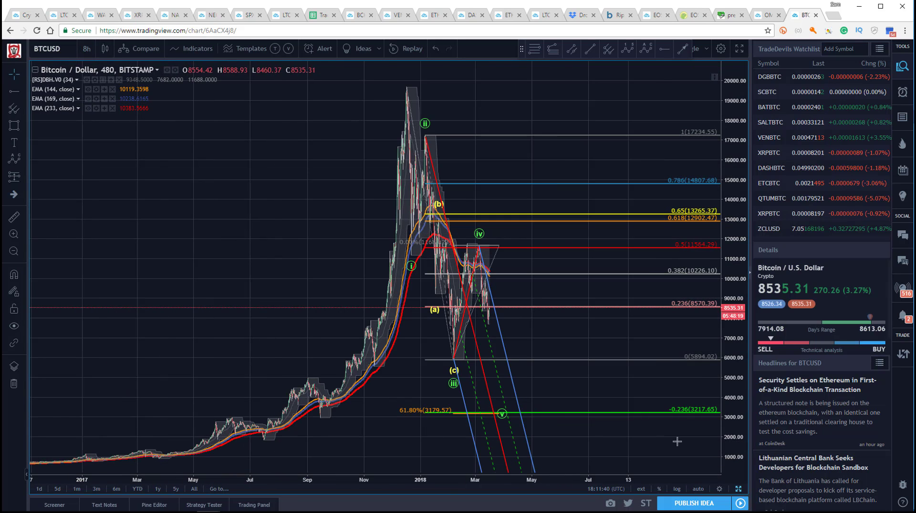
click(694, 488)
- Stretch the price range down to -6000 and pan the chart left
drag(186, 171, 128, 172)
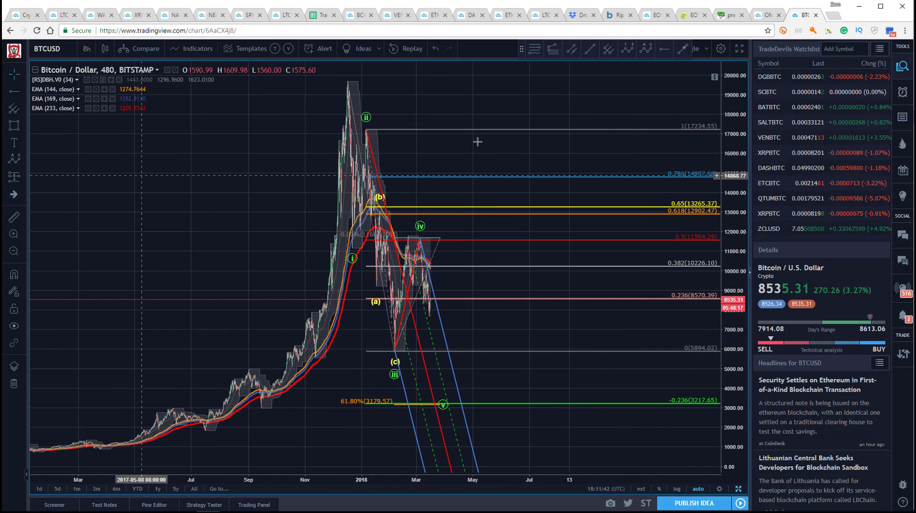
drag(728, 142, 728, 200)
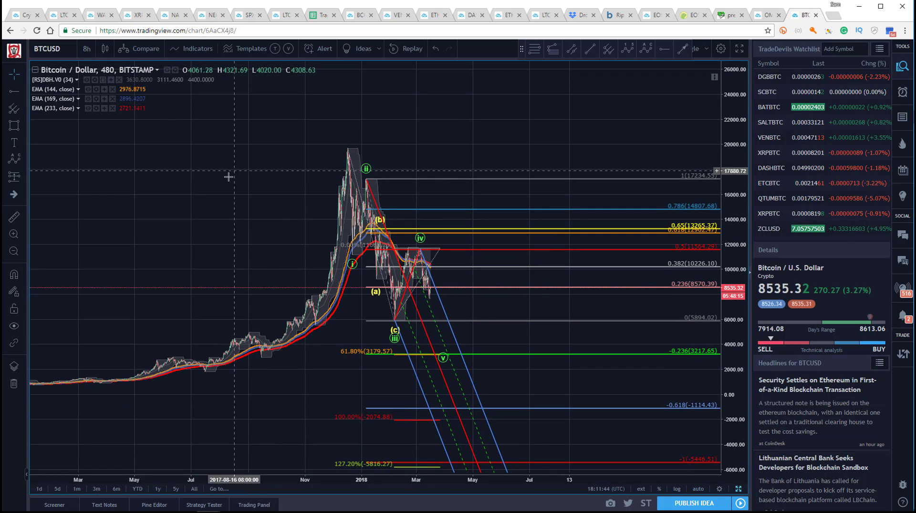
drag(229, 178, 148, 143)
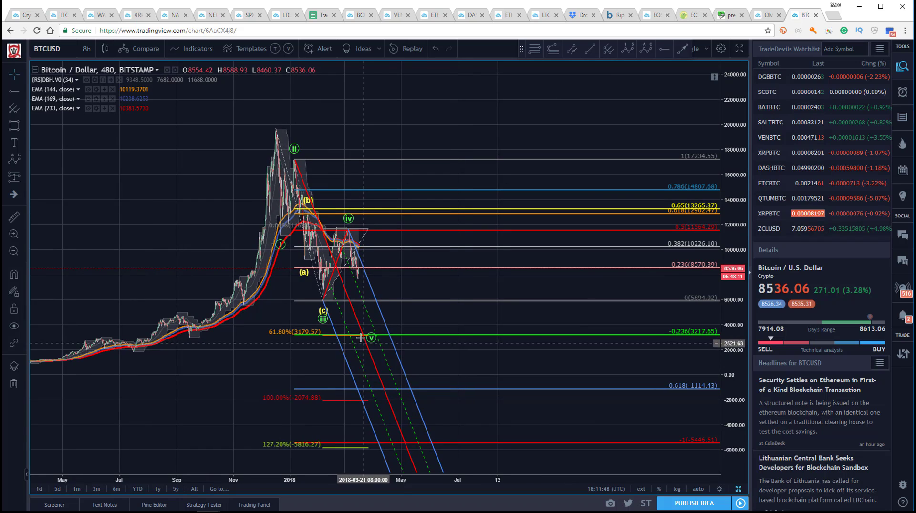
- Place the (0)–(A)–(B)–(C) correction from the 2017 peak, with (B) near 13000
click(645, 48)
click(276, 129)
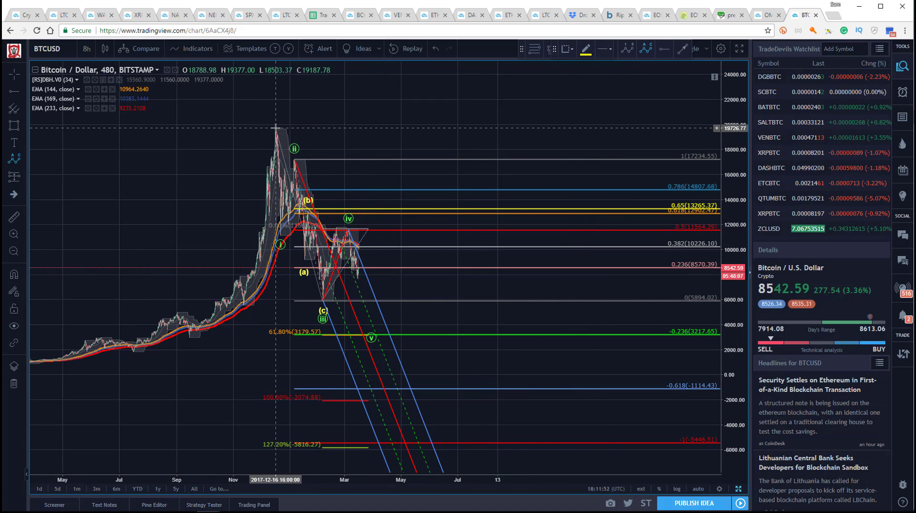
click(369, 357)
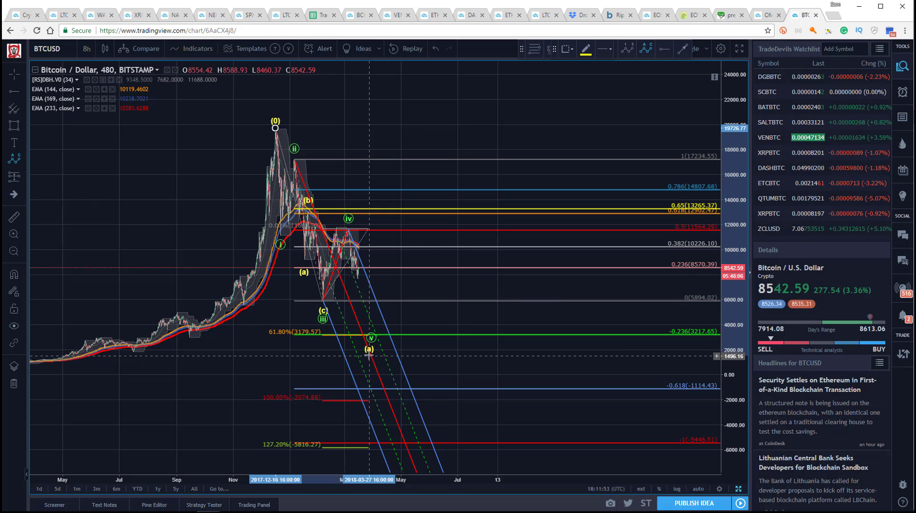
click(434, 223)
click(504, 365)
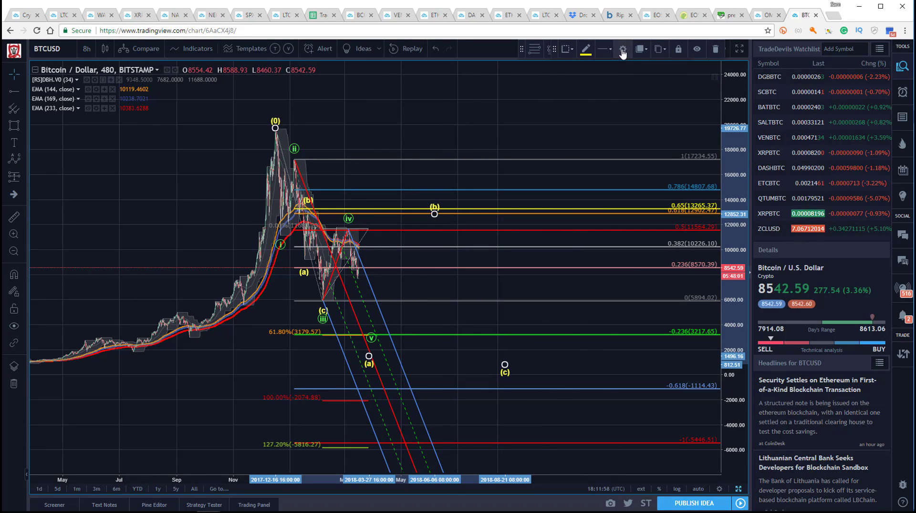
- Set the correction's degree to Intermediate and raise the (A) point slightly
click(622, 51)
click(448, 252)
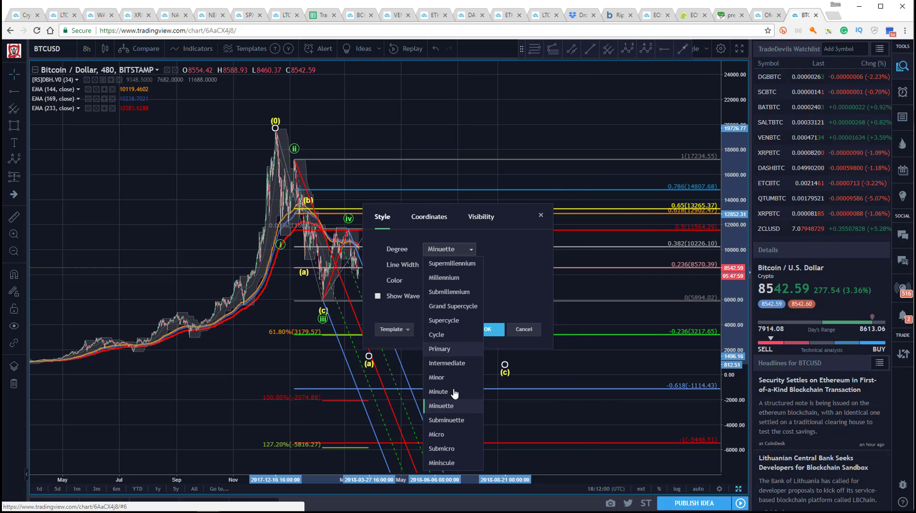
click(466, 363)
click(477, 328)
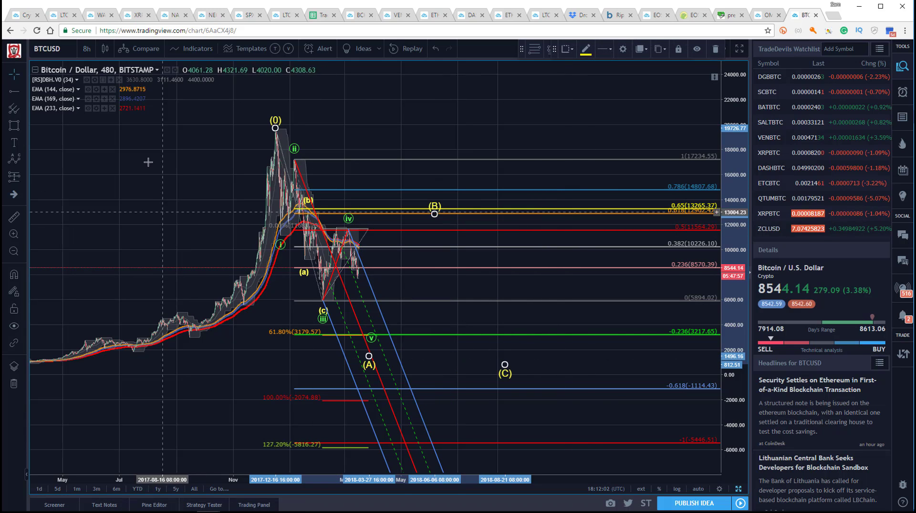
drag(373, 347, 371, 347)
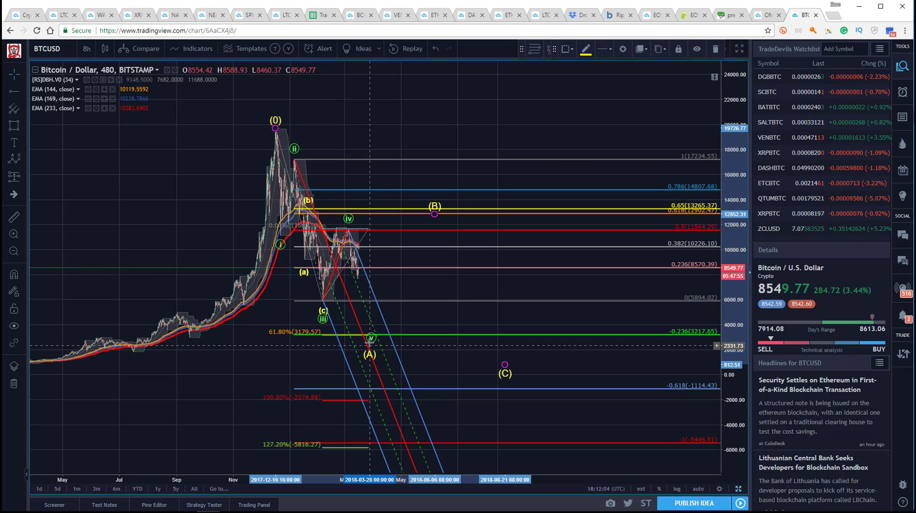
click(354, 164)
click(367, 234)
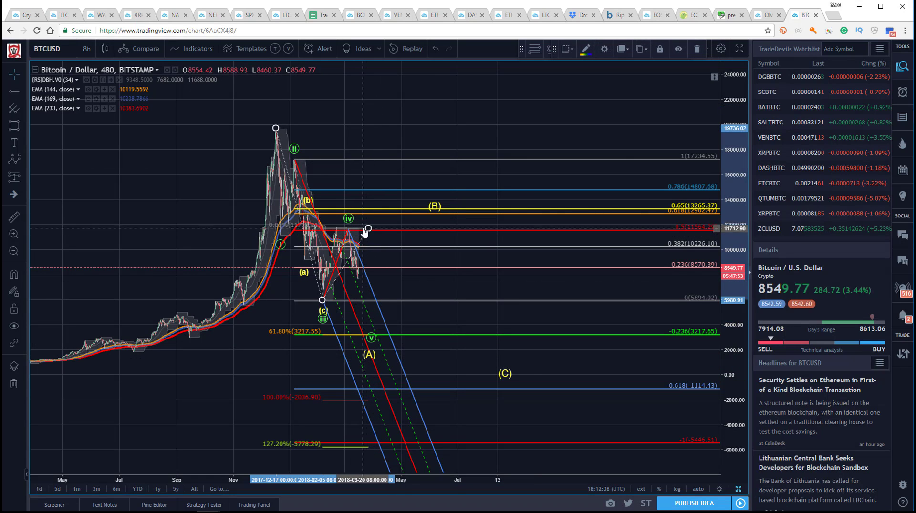
- Delete the Fibonacci extension, Fibonacci retracement and pitchfork
key(Delete)
click(319, 336)
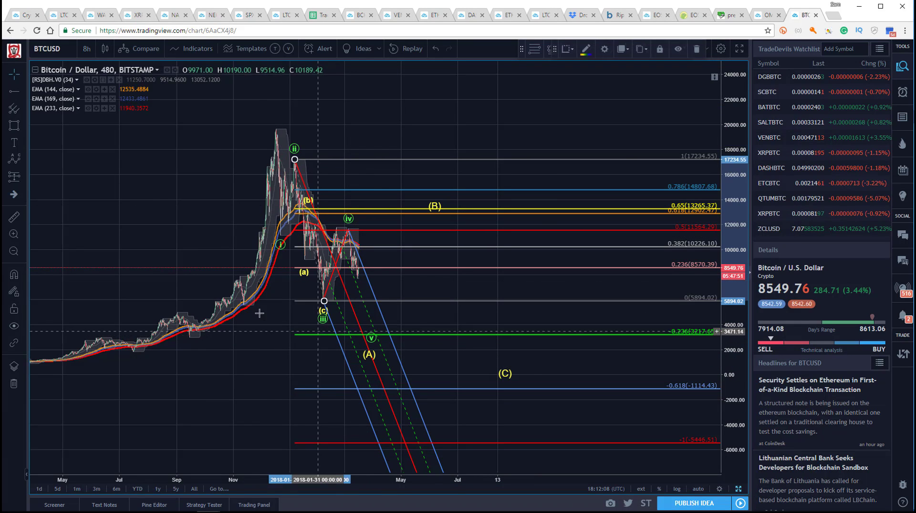
key(Delete)
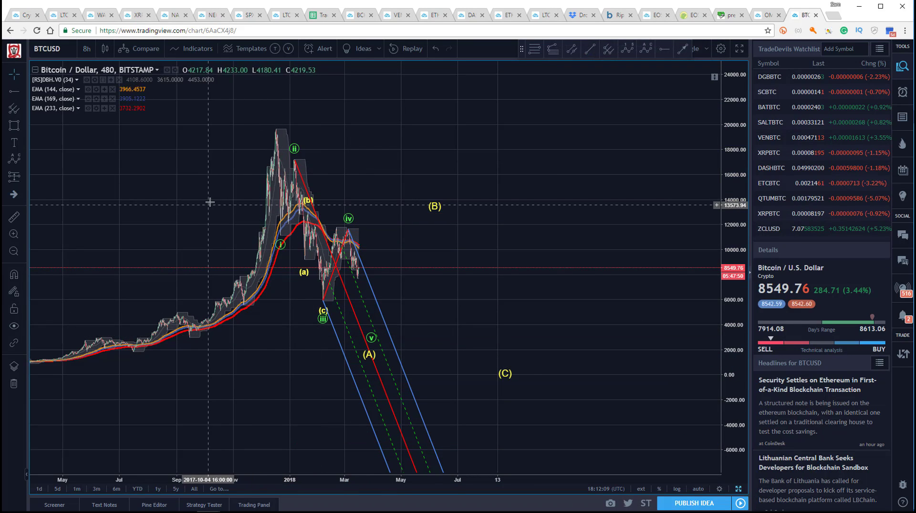
click(389, 399)
key(Delete)
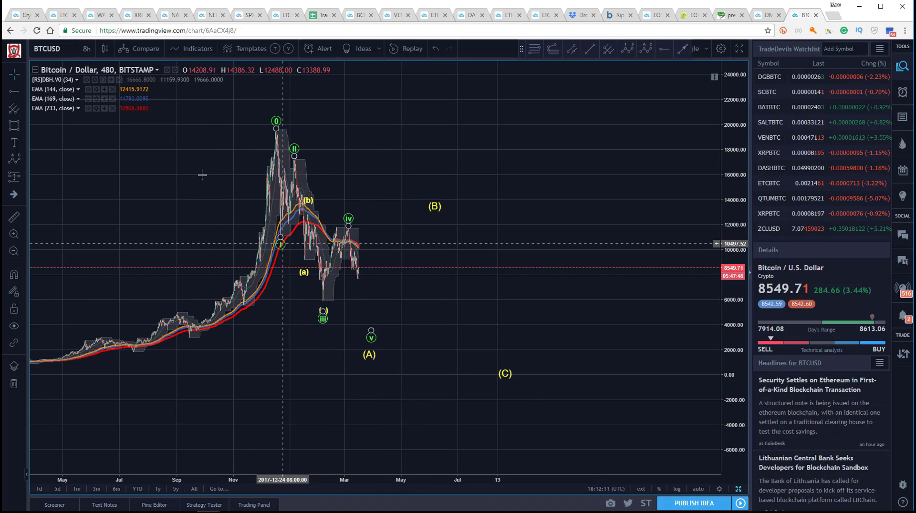
- Enable Show Wave on the (A)–(B)–(C) correction so its connecting lines appear
click(370, 353)
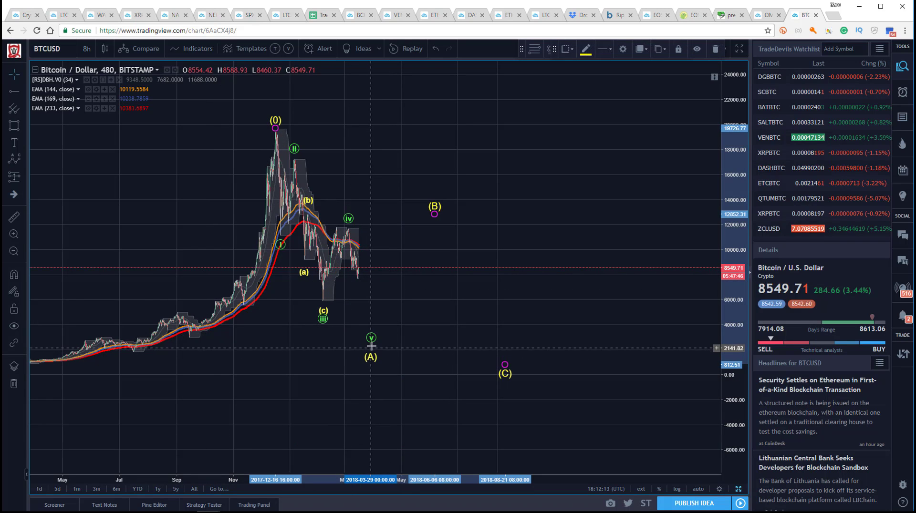
click(623, 49)
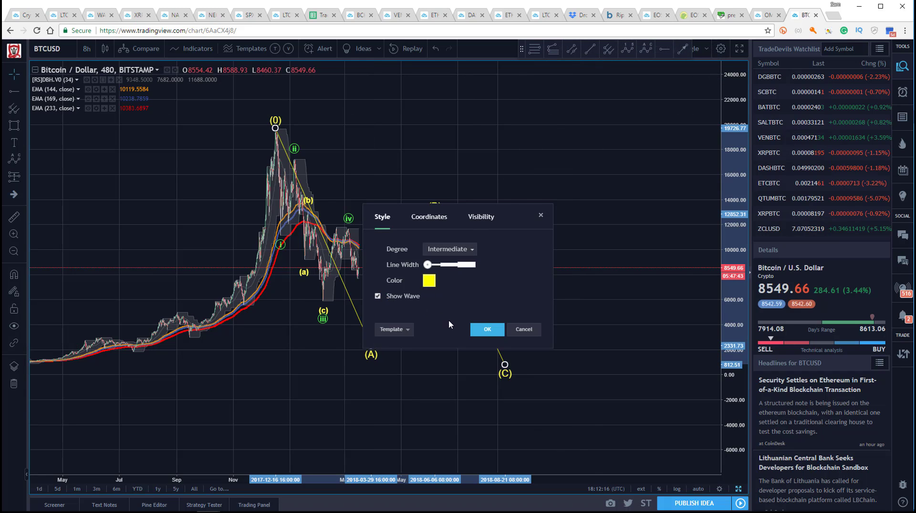
click(480, 331)
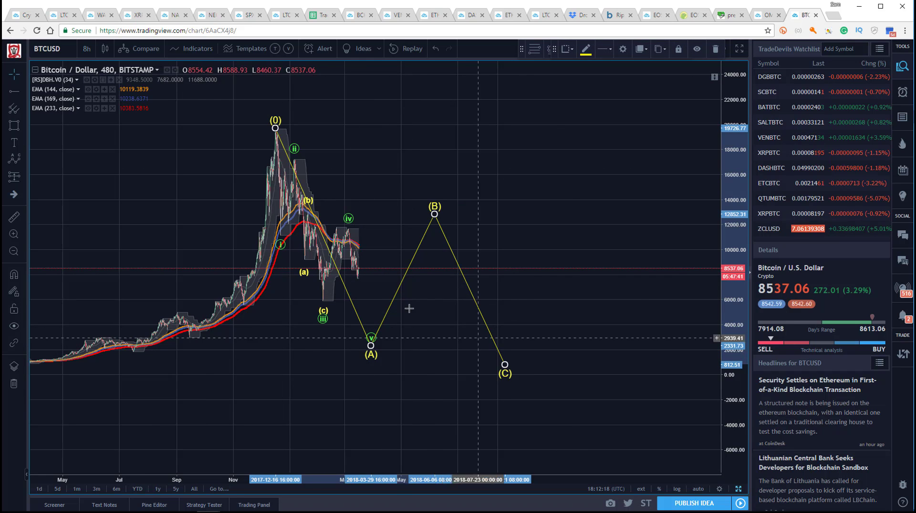
drag(193, 180, 218, 181)
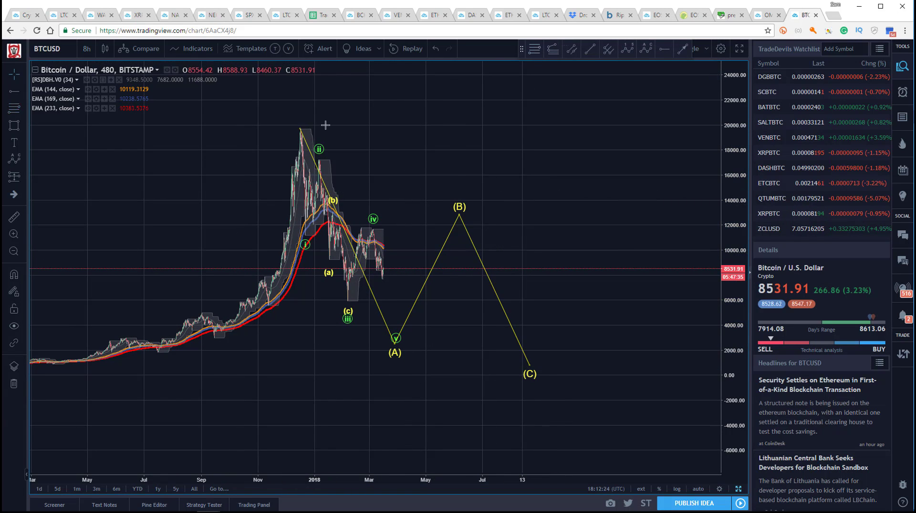
- Draw a Fibonacci retracement from the 2017 peak down to the (A) point
key(alt+f)
click(299, 128)
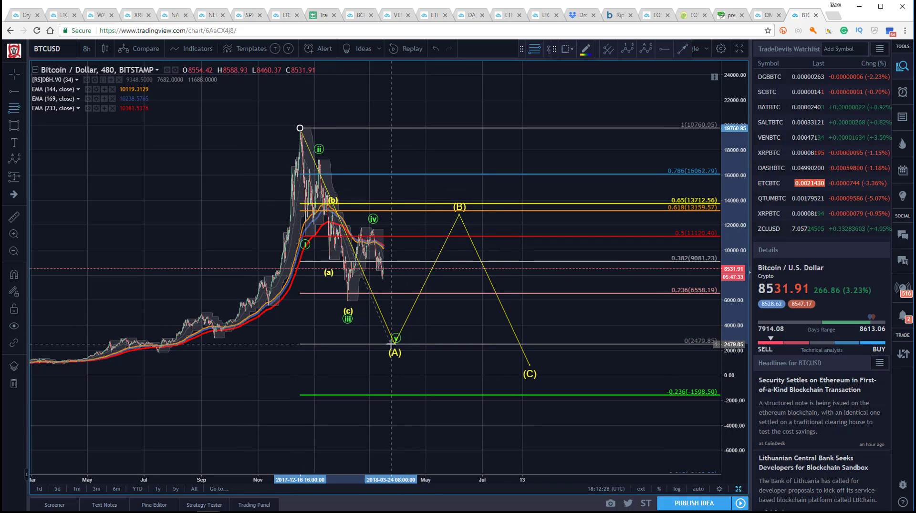
click(391, 343)
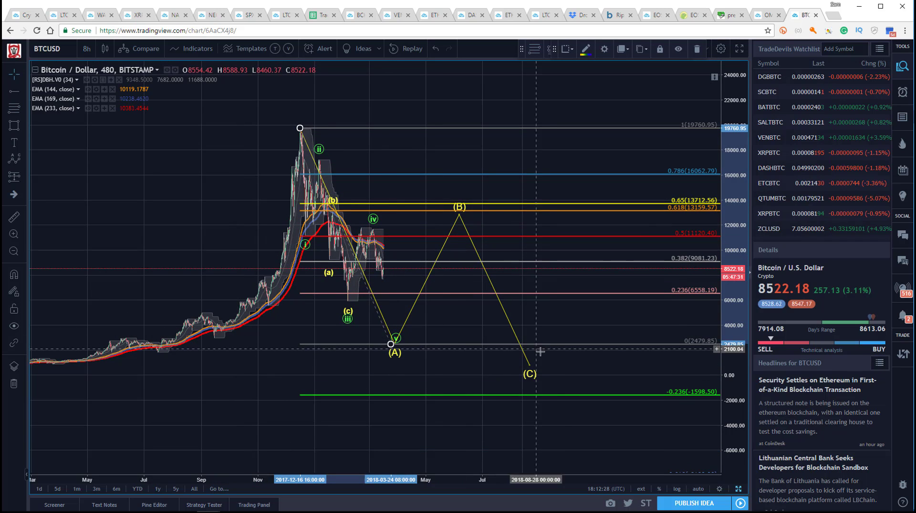
- Lower the ABC wave's (C) target to the -0.236 extension near -1598.50, framing the 2018 decline
drag(534, 373, 545, 384)
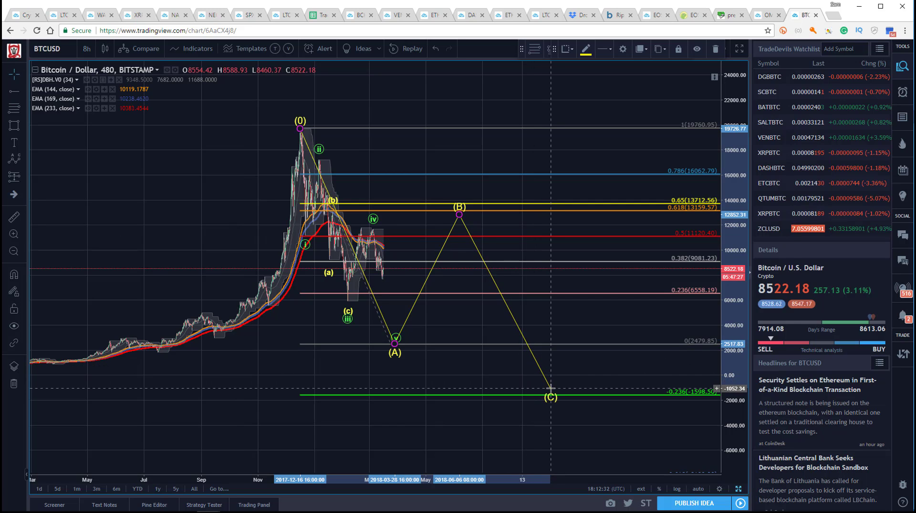
click(237, 206)
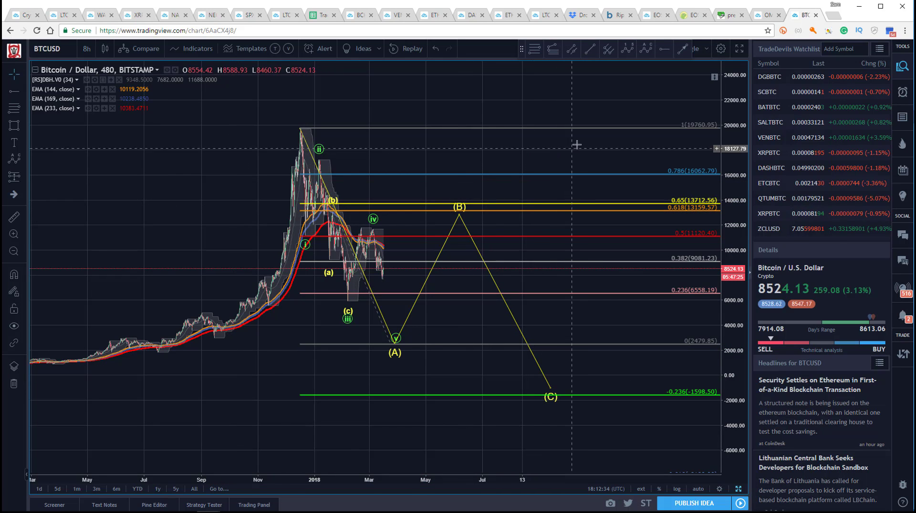
drag(195, 197, 229, 190)
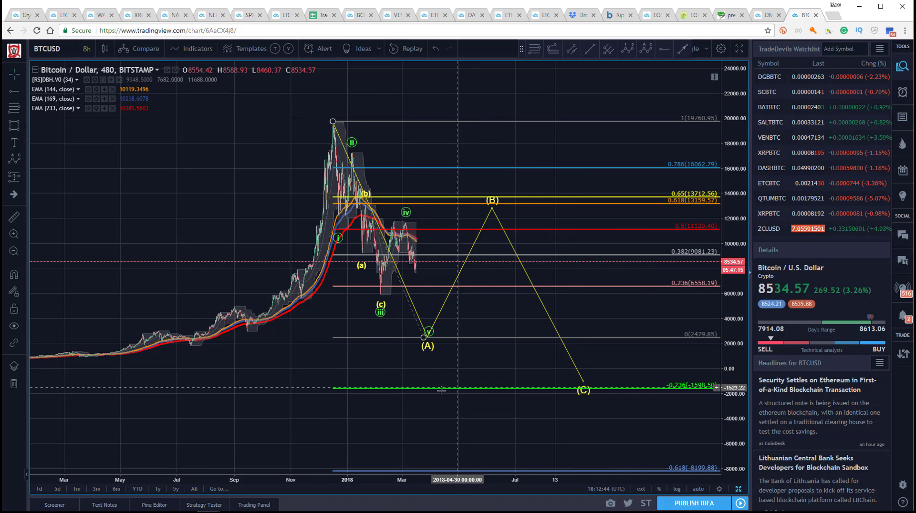
click(380, 296)
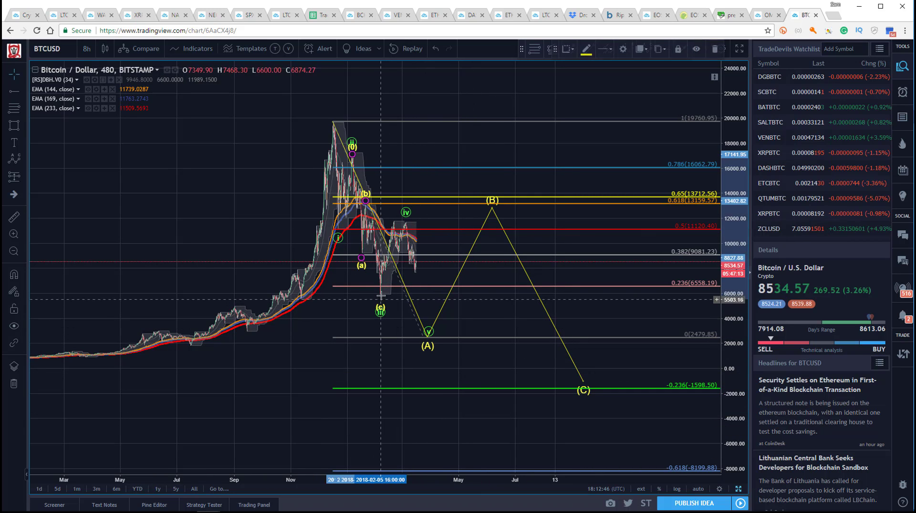
click(221, 179)
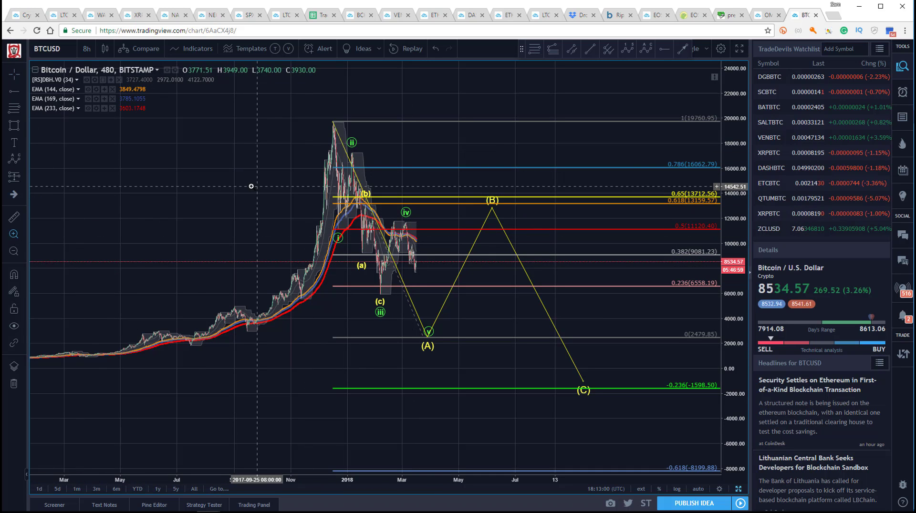
scroll(518, 351, up, 3)
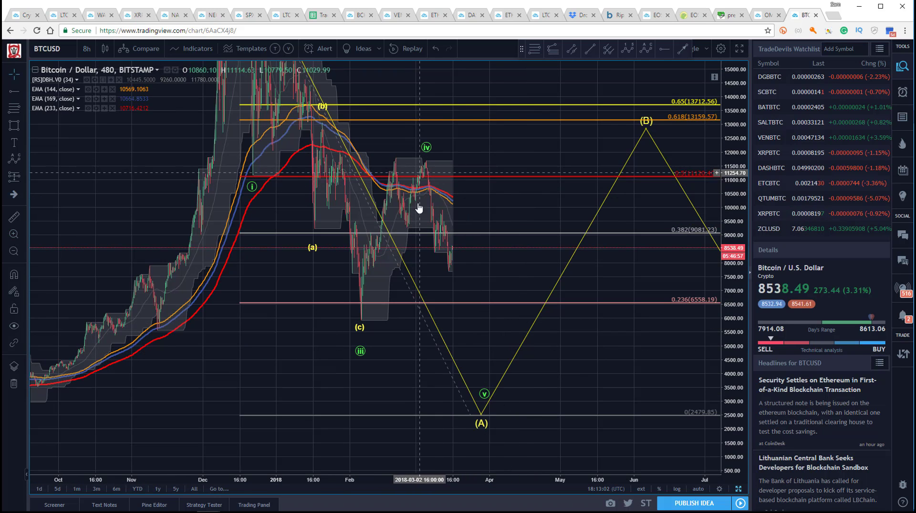
drag(161, 174, 148, 178)
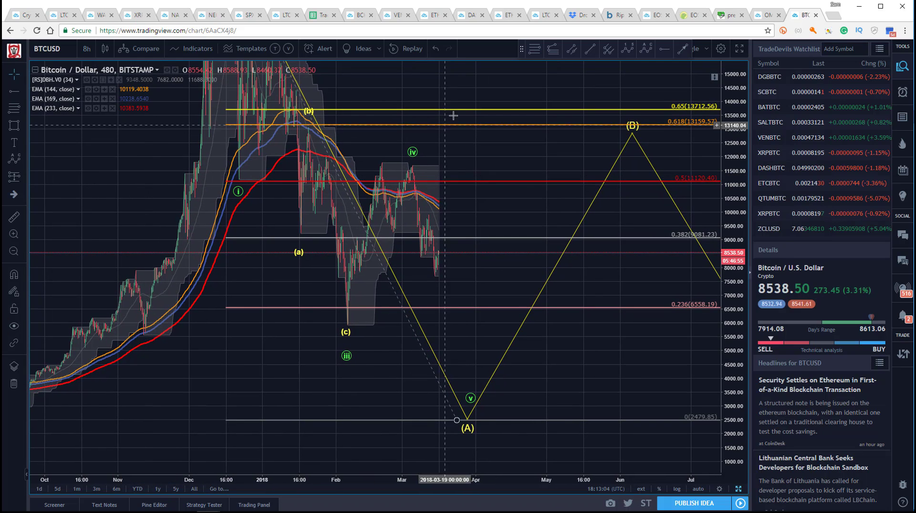
- Draw an Elliott impulse wave from the recent high down toward the (A) low
click(414, 167)
click(418, 261)
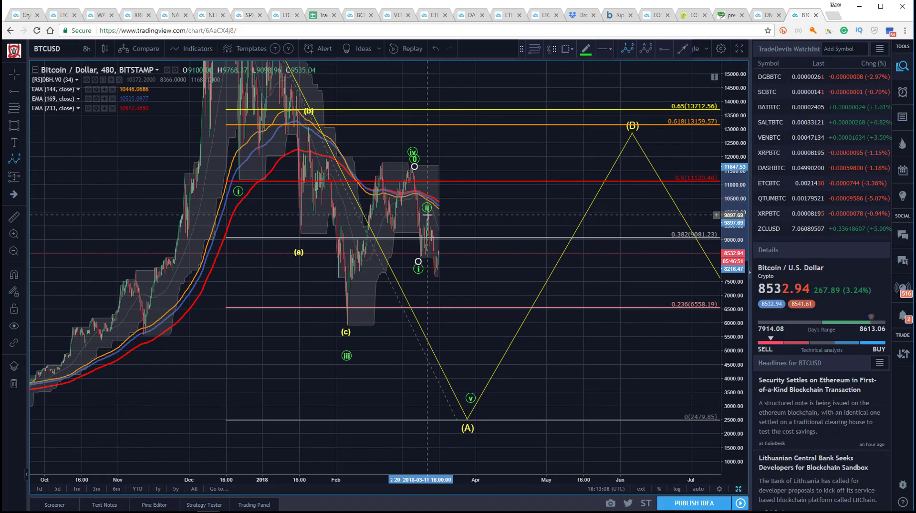
click(473, 304)
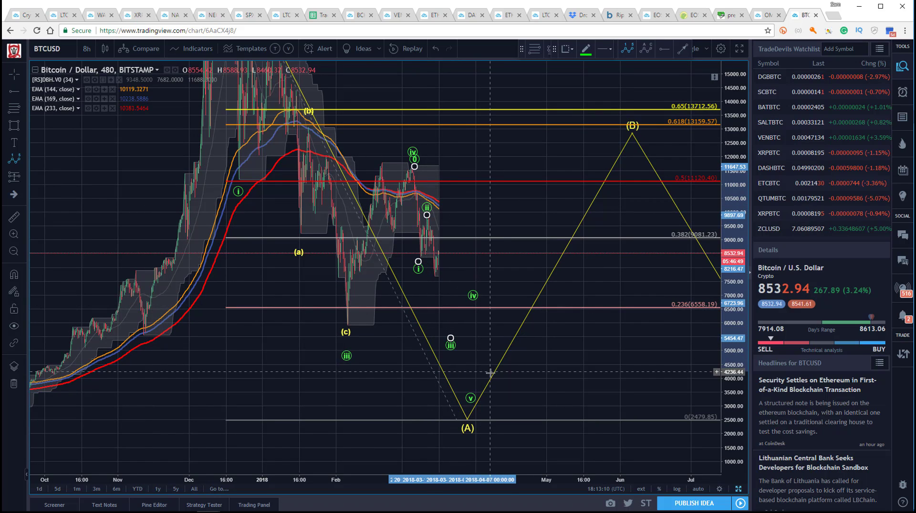
click(490, 375)
- Style the new wave with Show Wave on, cyan colour and Subminuette degree
click(623, 51)
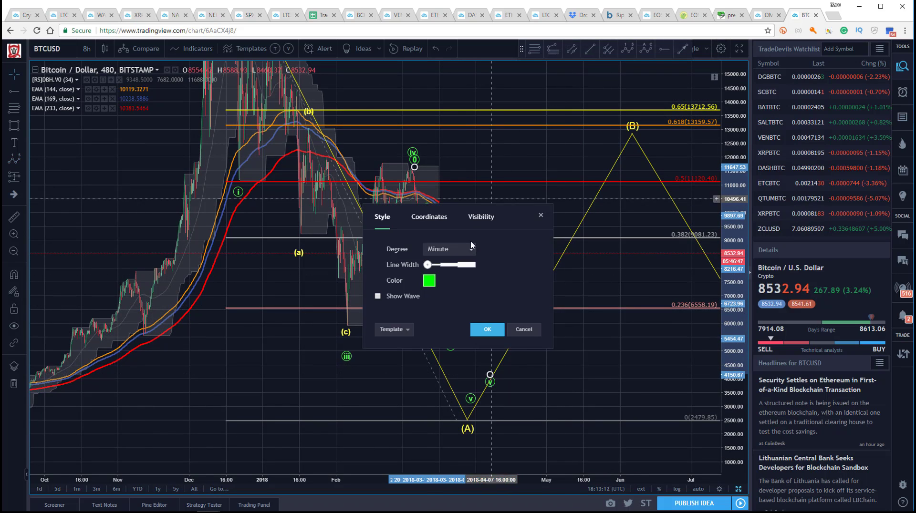
click(378, 296)
click(429, 281)
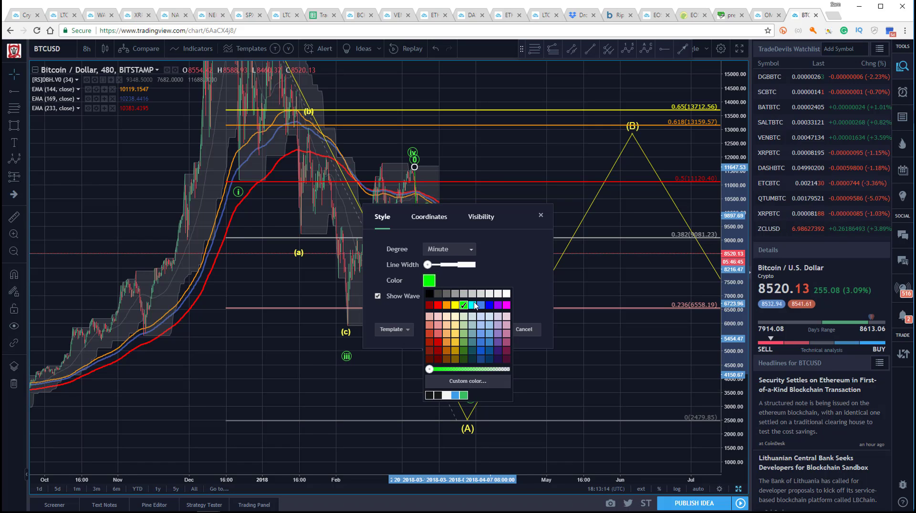
click(471, 305)
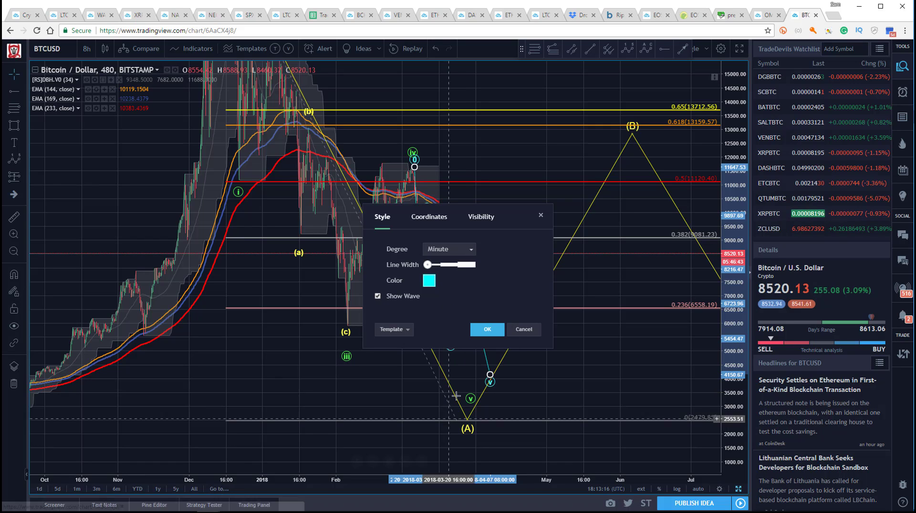
click(451, 250)
click(446, 420)
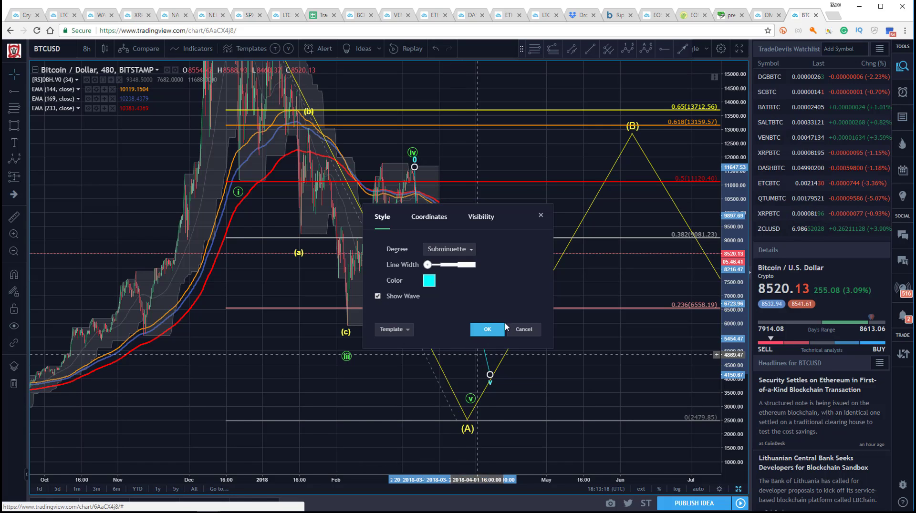
click(487, 329)
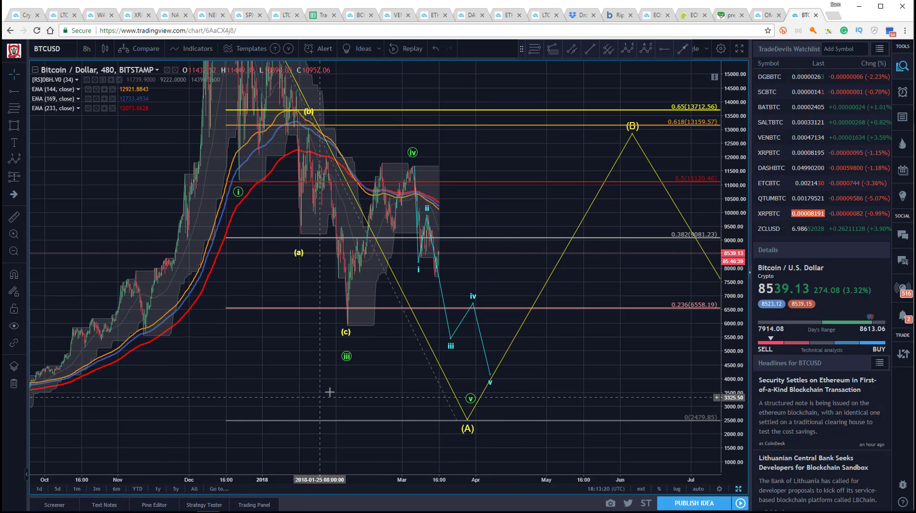
- Move the yellow (A) point later and lower the cyan iii, iv and v points toward (A)
drag(468, 424, 491, 418)
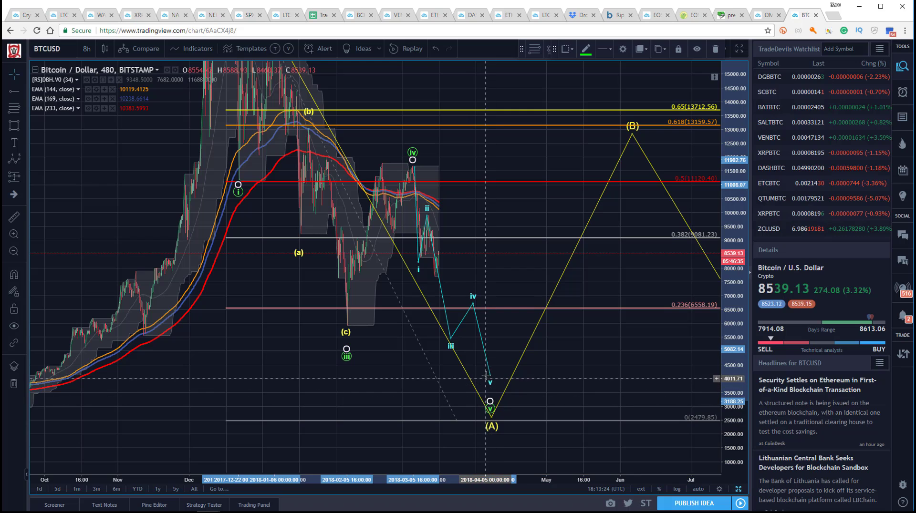
drag(490, 375, 495, 390)
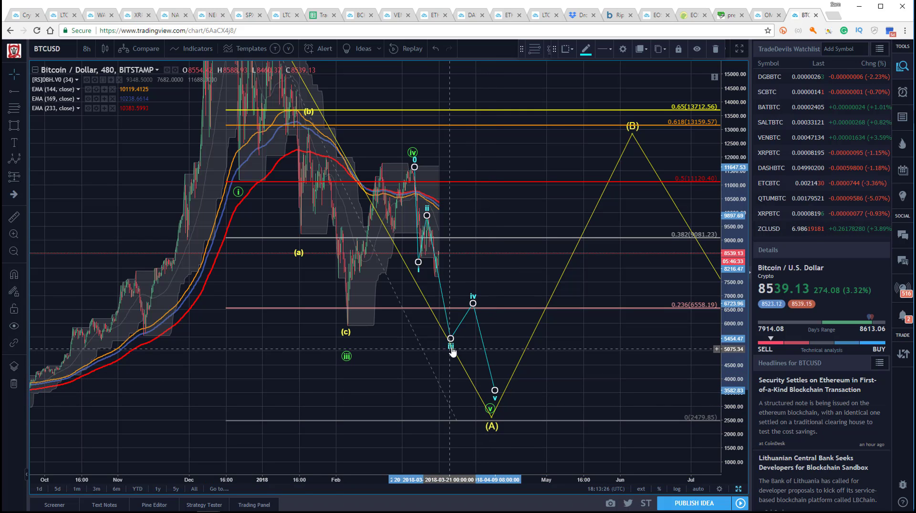
drag(451, 341, 456, 351)
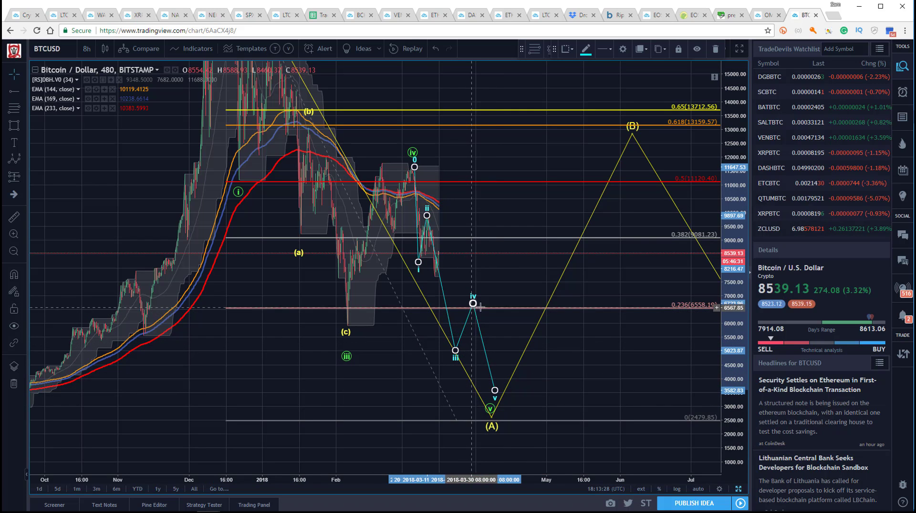
drag(473, 304, 483, 310)
click(454, 390)
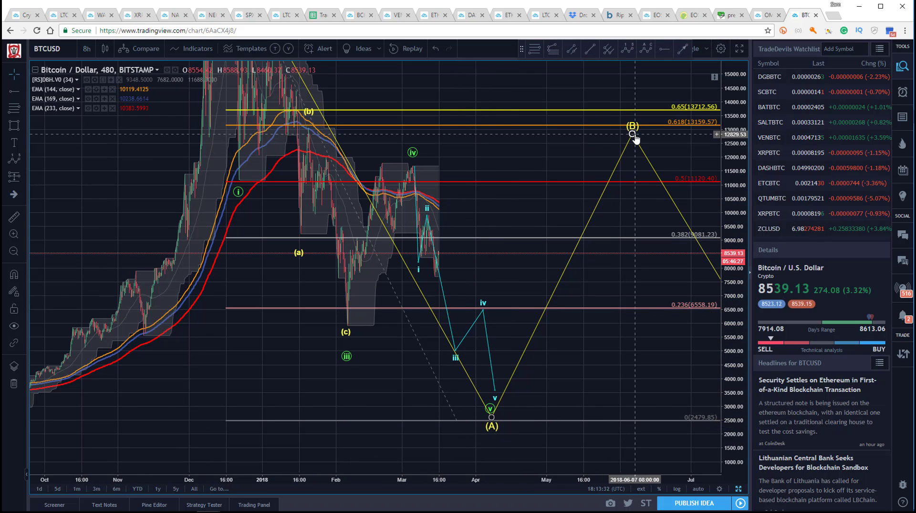
- Draw a yellow ABC rally from the (A) low: (A) near 9015, (B) near 6000, (C) near 12800
drag(527, 145, 487, 144)
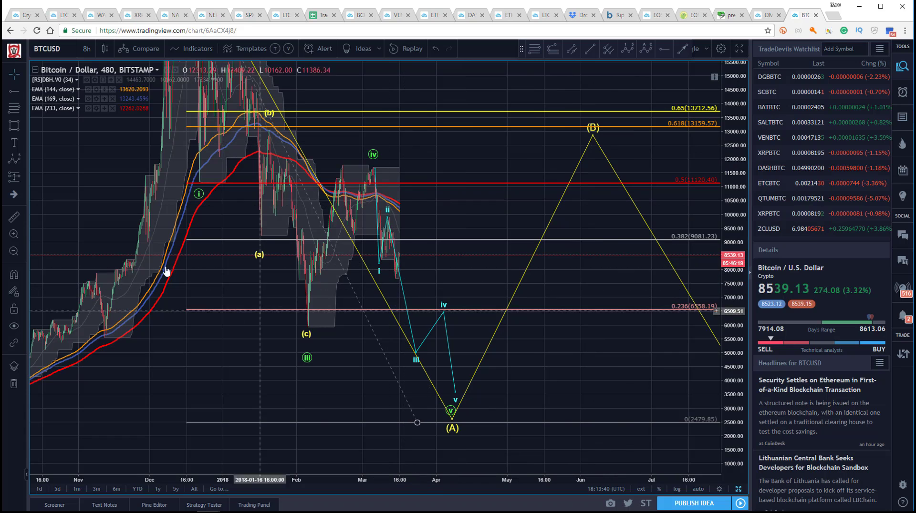
drag(94, 186, 94, 203)
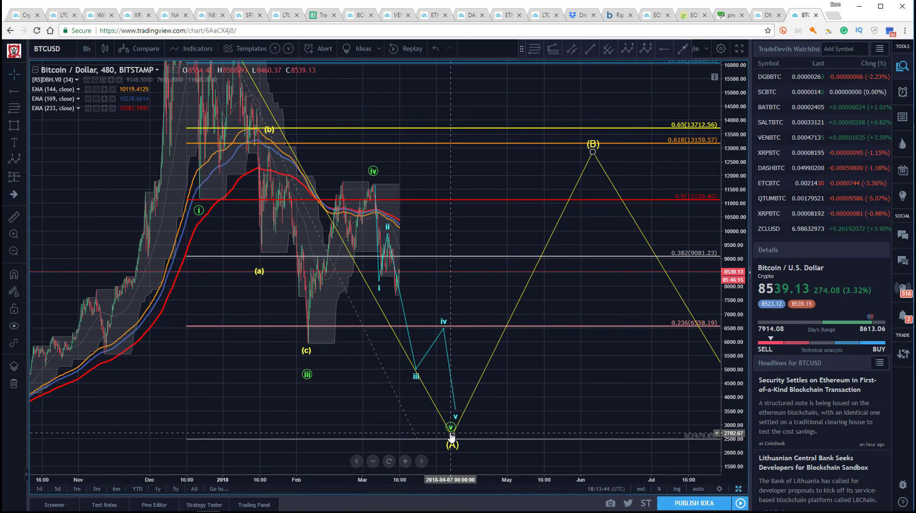
click(646, 52)
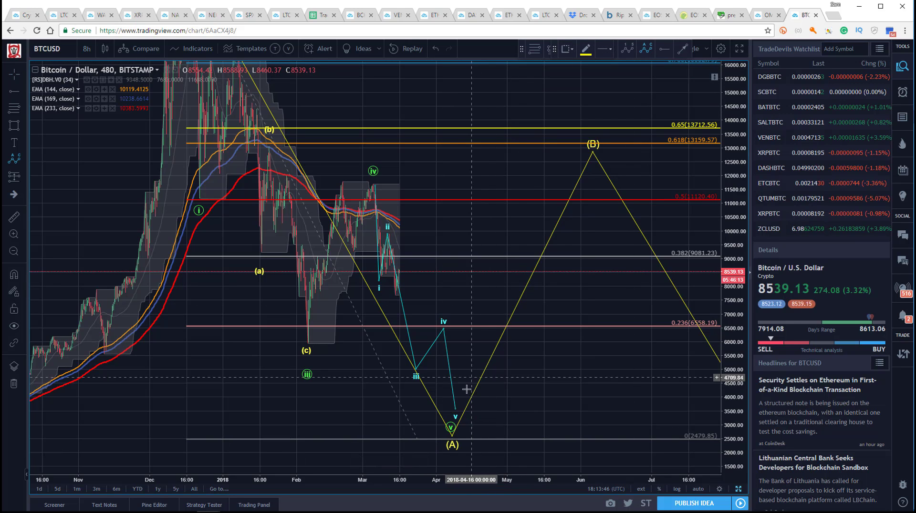
click(452, 436)
click(490, 258)
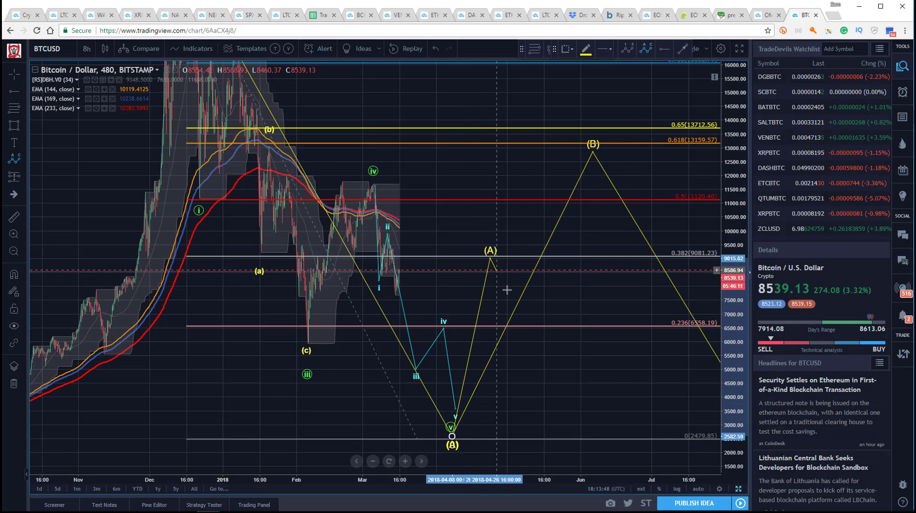
click(544, 341)
click(593, 153)
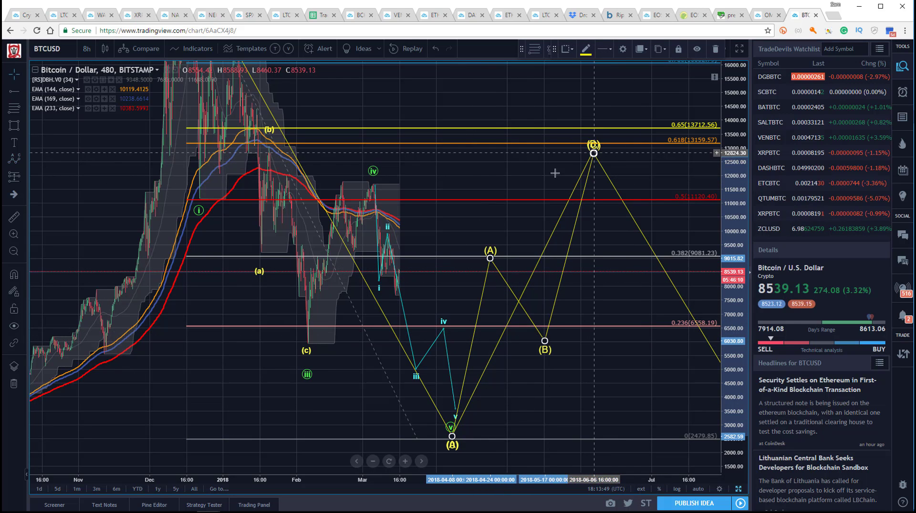
click(77, 162)
drag(734, 106, 735, 231)
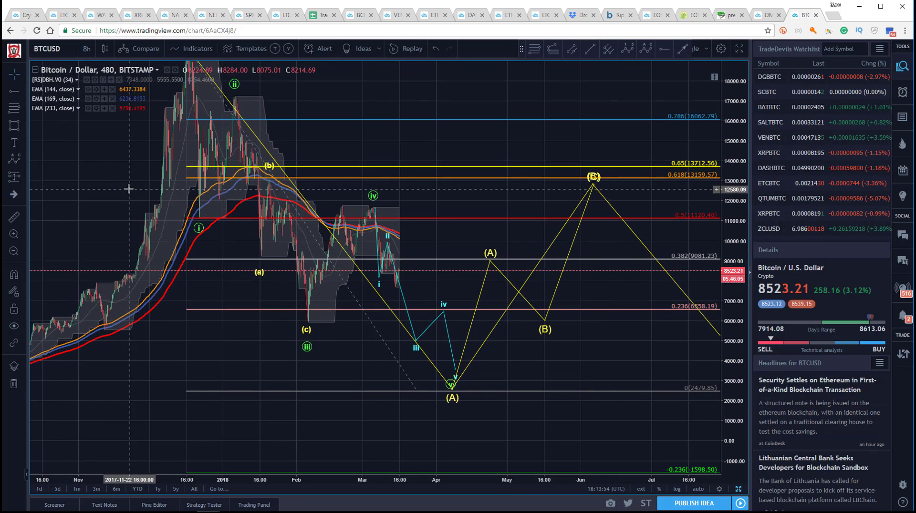
drag(128, 195, 139, 230)
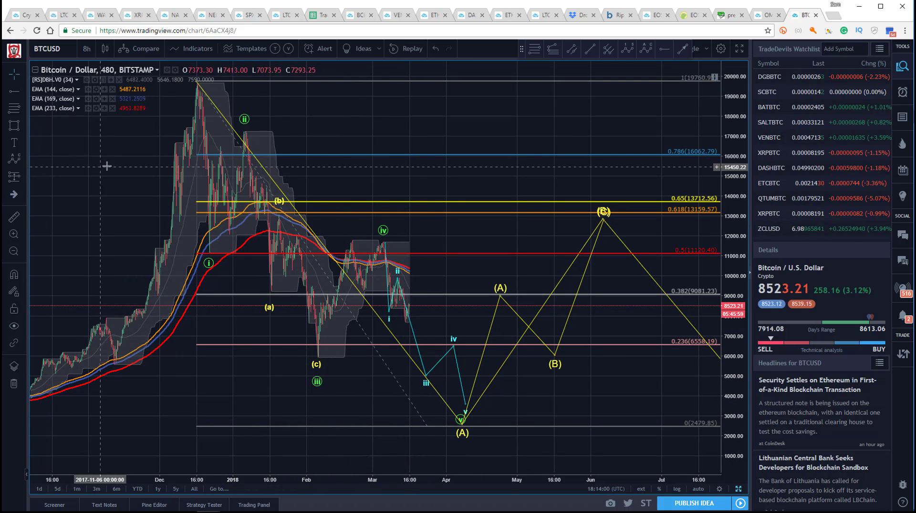
drag(104, 169, 95, 171)
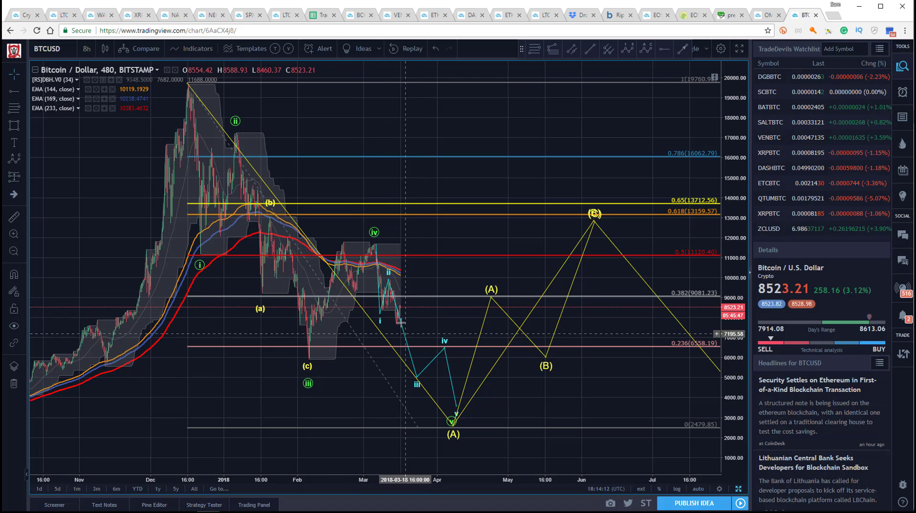
- Drag the Fibonacci retracement's top anchor onto the December peak so its 1 level reads 19665.40
drag(107, 190, 137, 191)
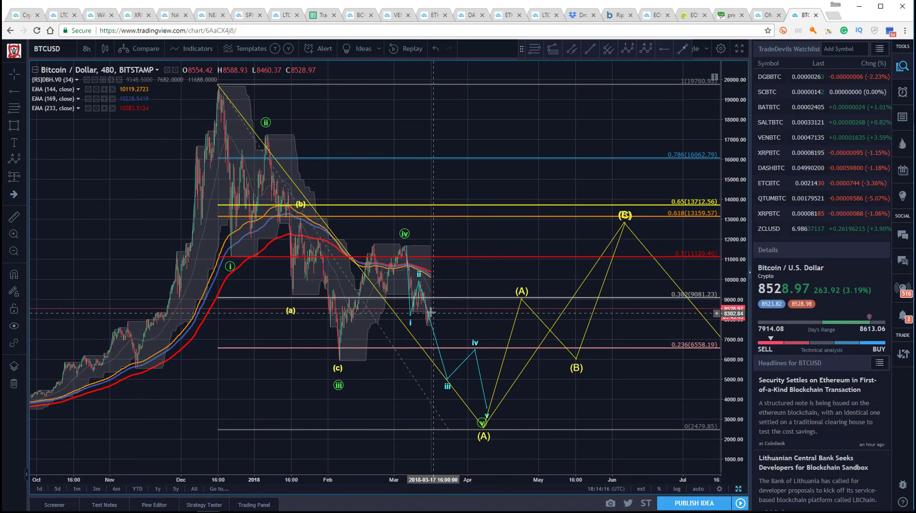
click(419, 301)
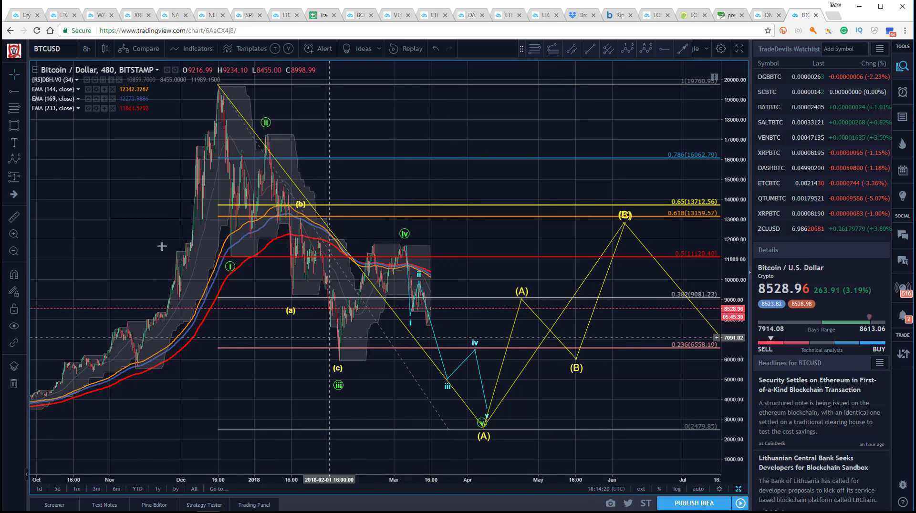
drag(102, 201, 68, 197)
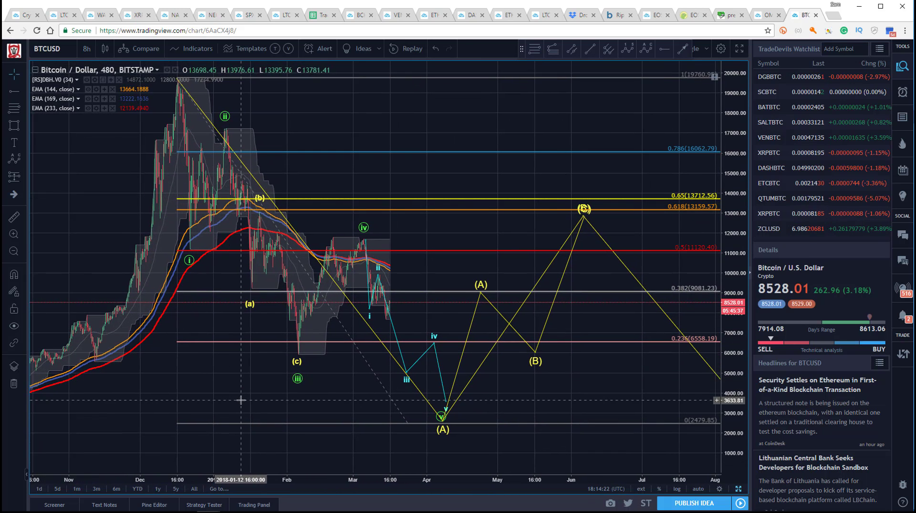
drag(245, 399, 280, 398)
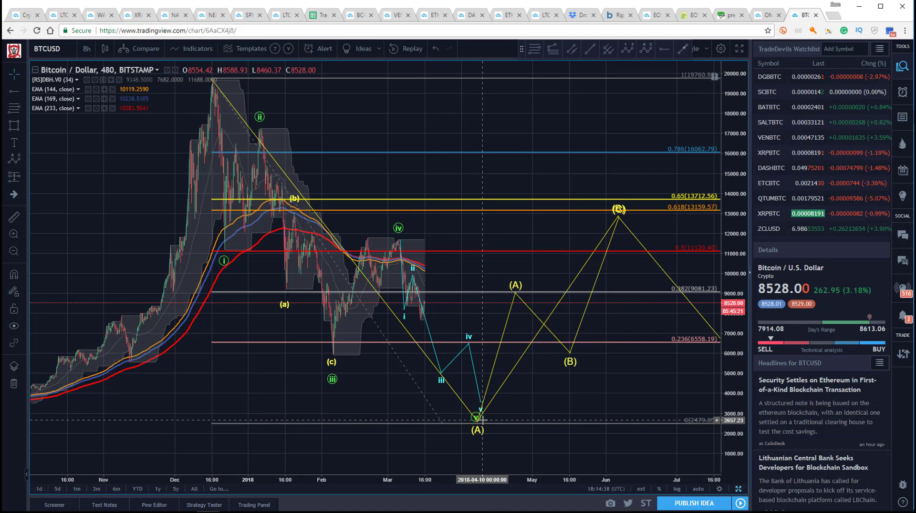
drag(125, 200, 155, 211)
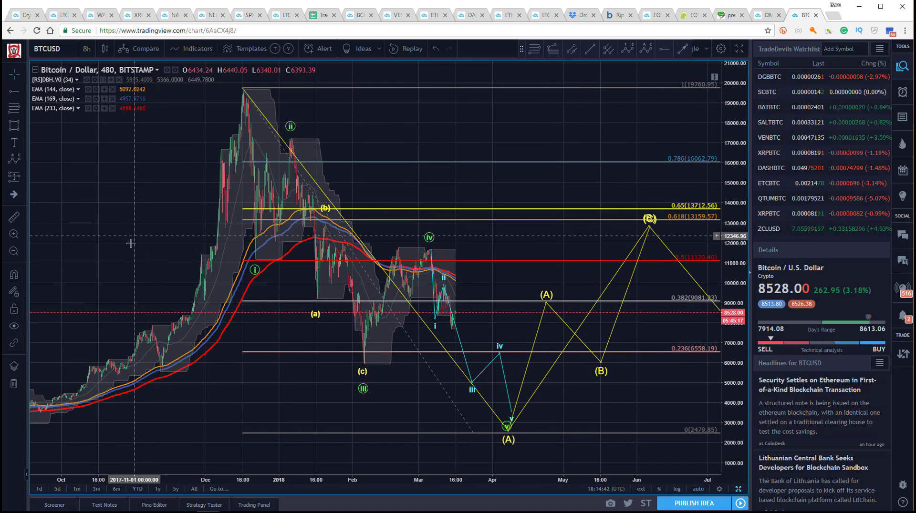
drag(244, 87, 243, 89)
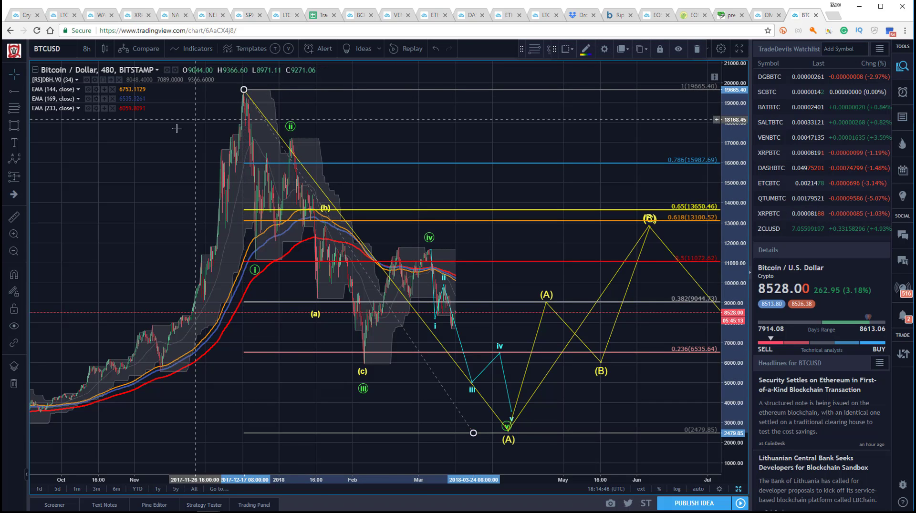
- Pan across the projection and select the yellow ABC wave pattern
drag(505, 435, 428, 428)
click(431, 424)
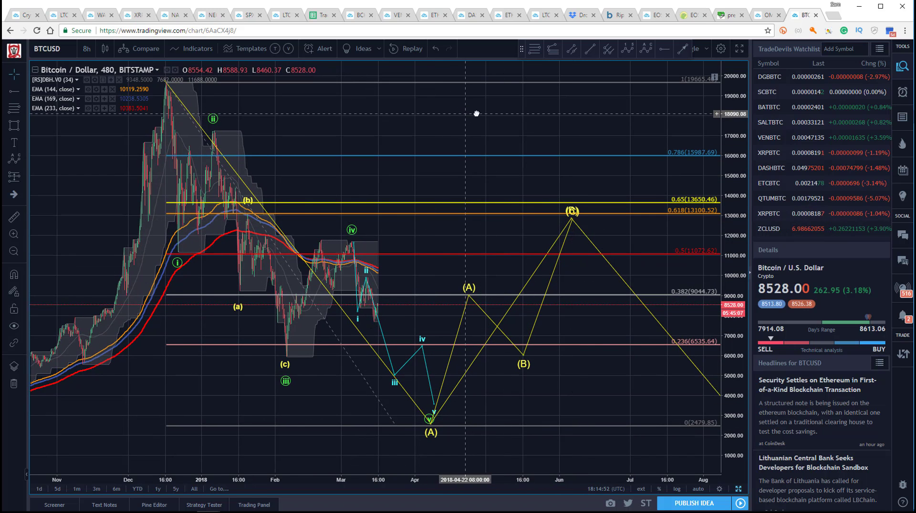
drag(475, 112, 495, 114)
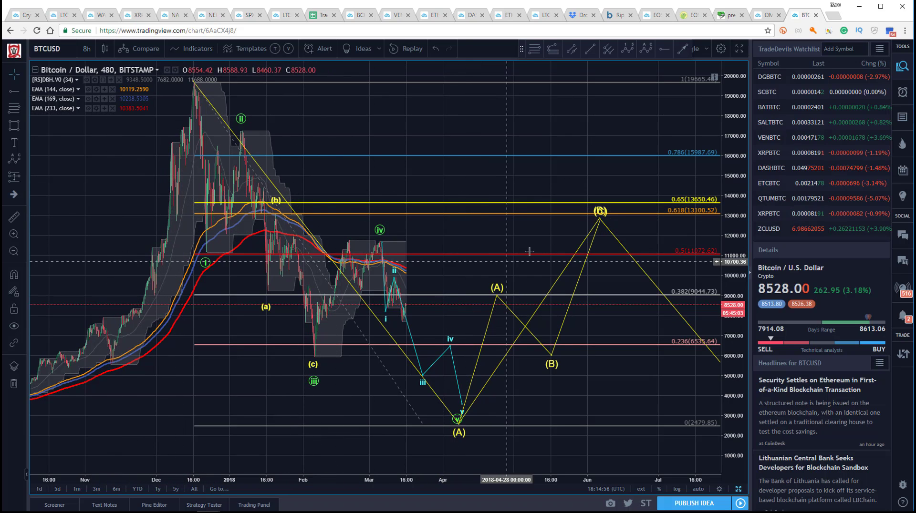
click(548, 304)
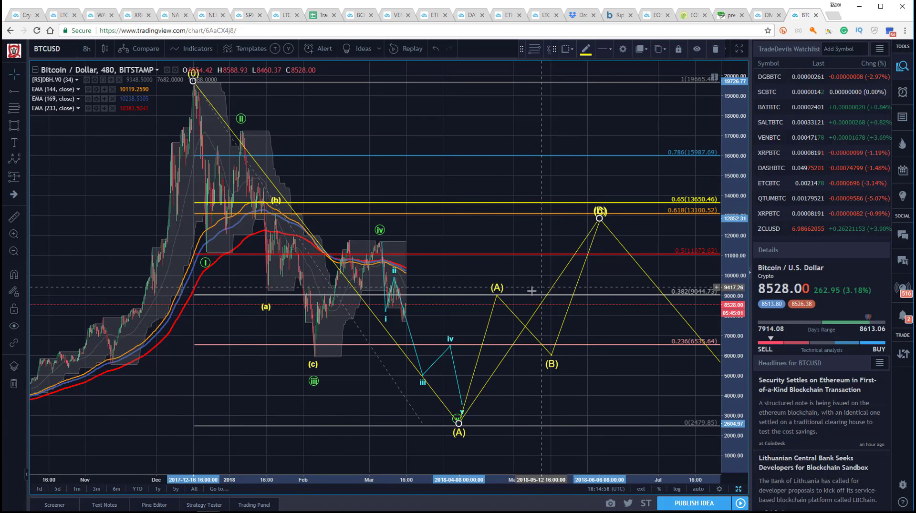
- Delete both yellow wave patterns, the cyan i–v wave and the Fibonacci retracement
key(Delete)
click(494, 314)
key(Delete)
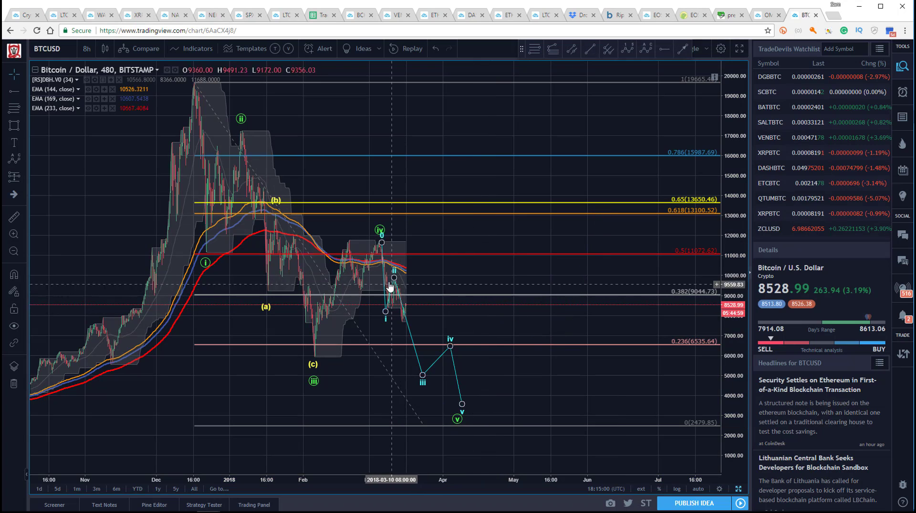
click(391, 282)
key(Delete)
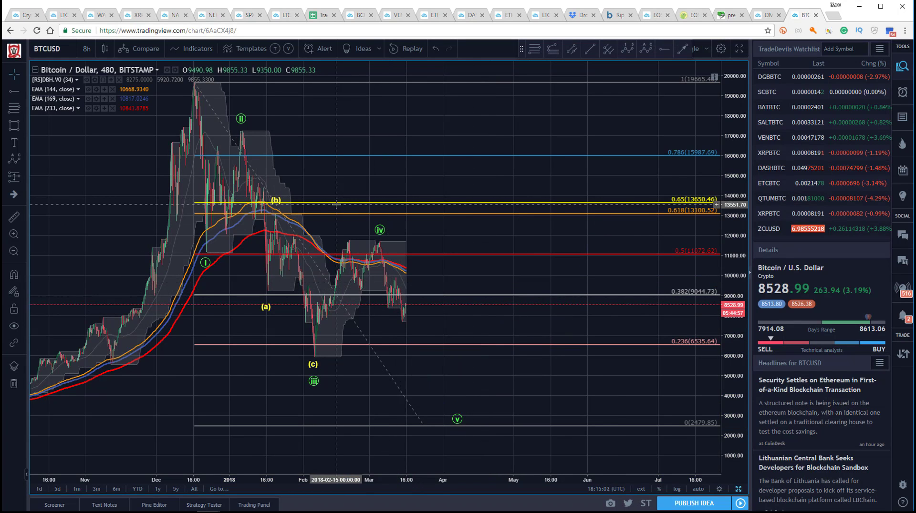
key(Delete)
- Delete the (a)(b)(c) and green i–v wave labels, then bring October–November into view
click(275, 201)
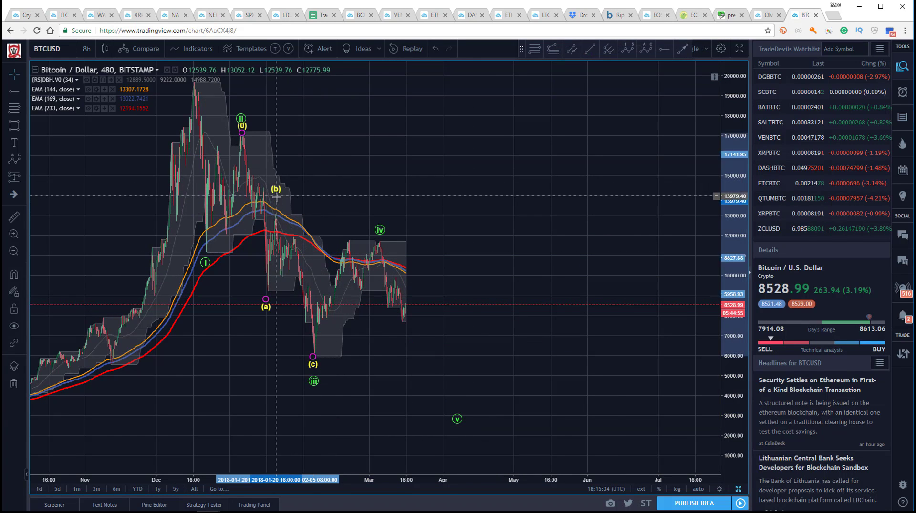
key(Delete)
click(207, 262)
key(Delete)
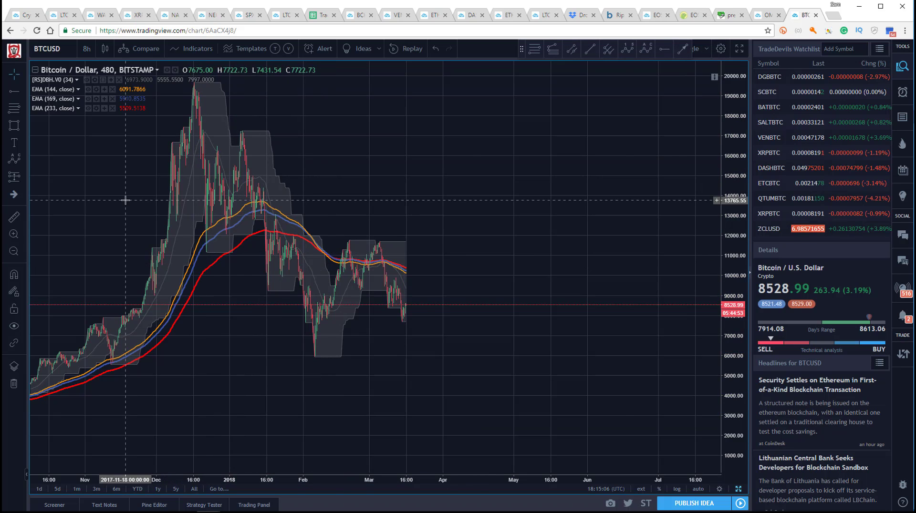
drag(145, 208, 239, 227)
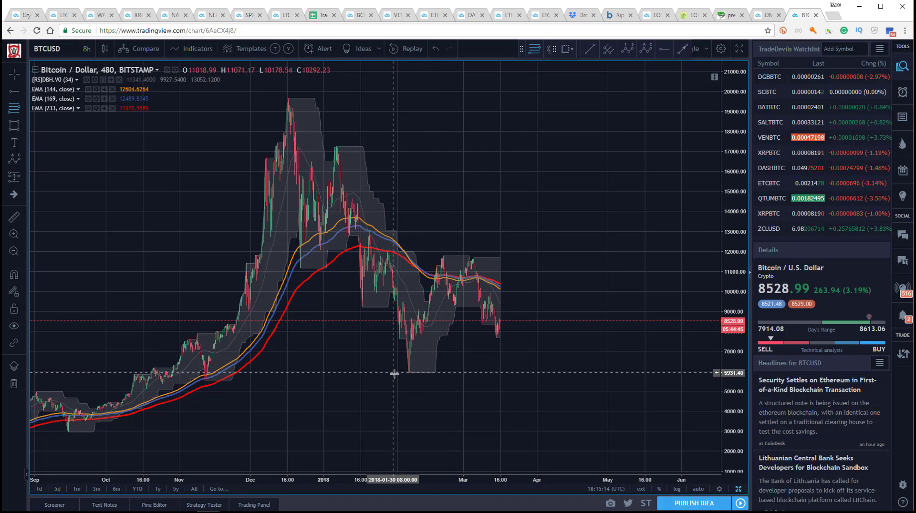
- Draw a Fibonacci retracement from 5931.40 up to 11800.40 and maximize the price pane
click(409, 373)
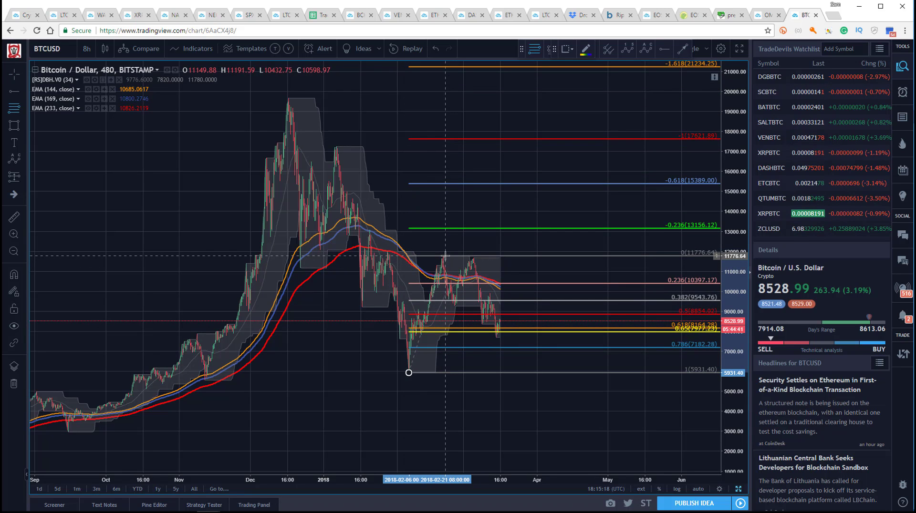
click(445, 256)
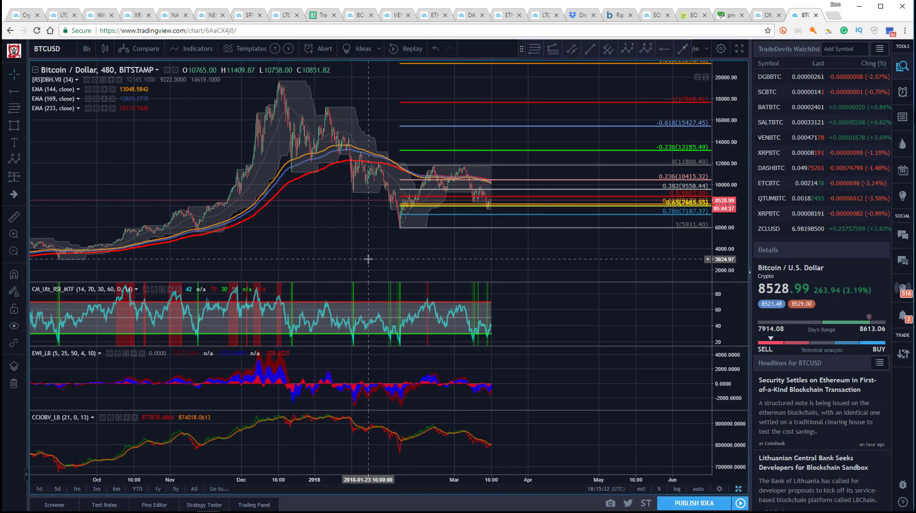
double_click(368, 260)
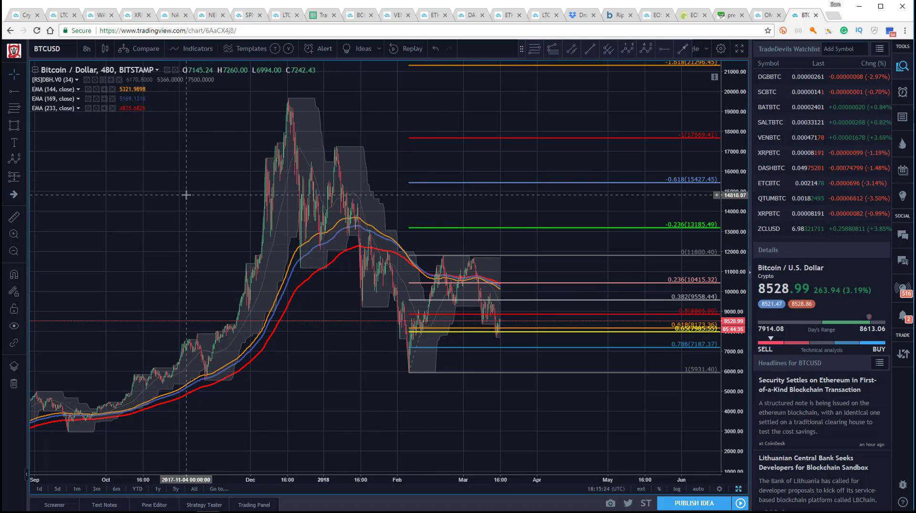
click(90, 48)
- Switch the chart to 1-hour candles with auto scale and more of February visible
click(100, 164)
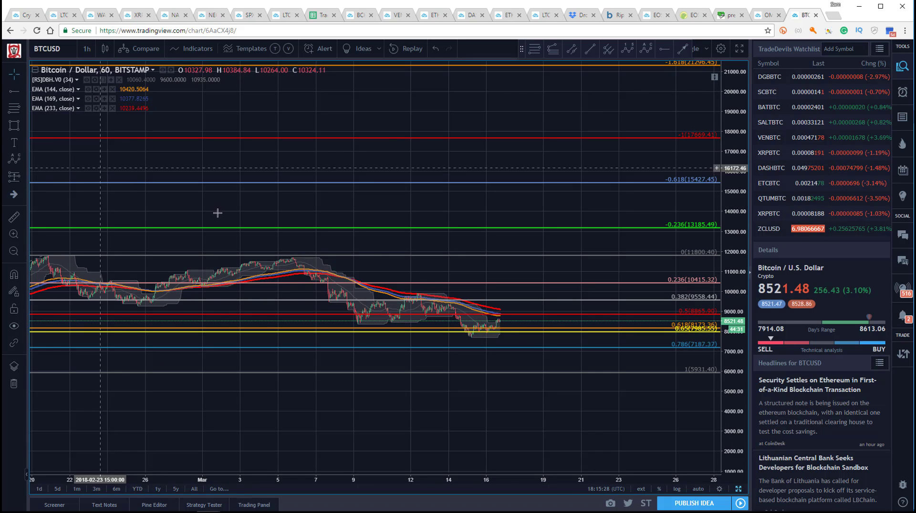
click(702, 490)
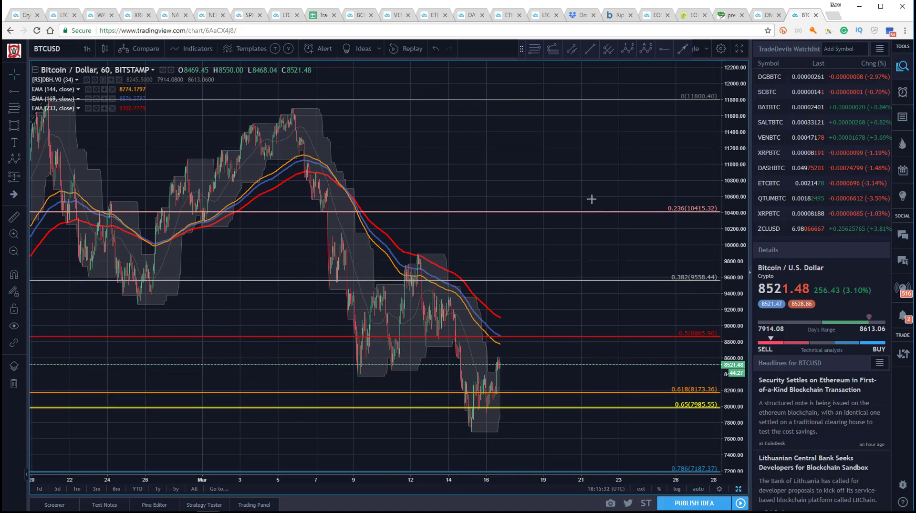
drag(143, 135, 180, 138)
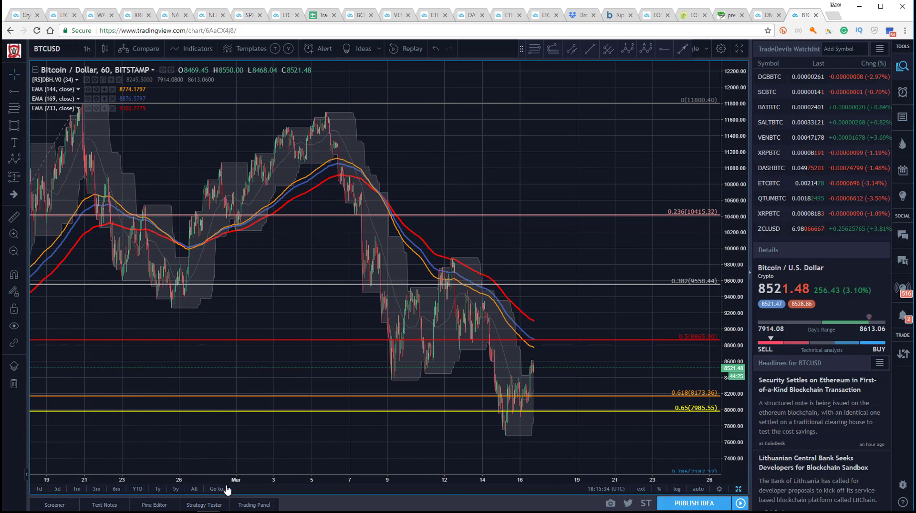
drag(227, 482, 420, 466)
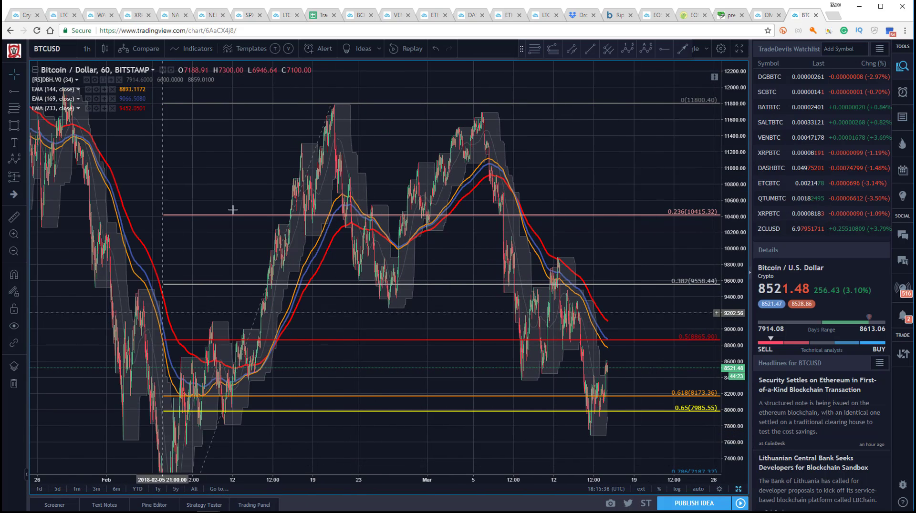
drag(213, 166, 196, 164)
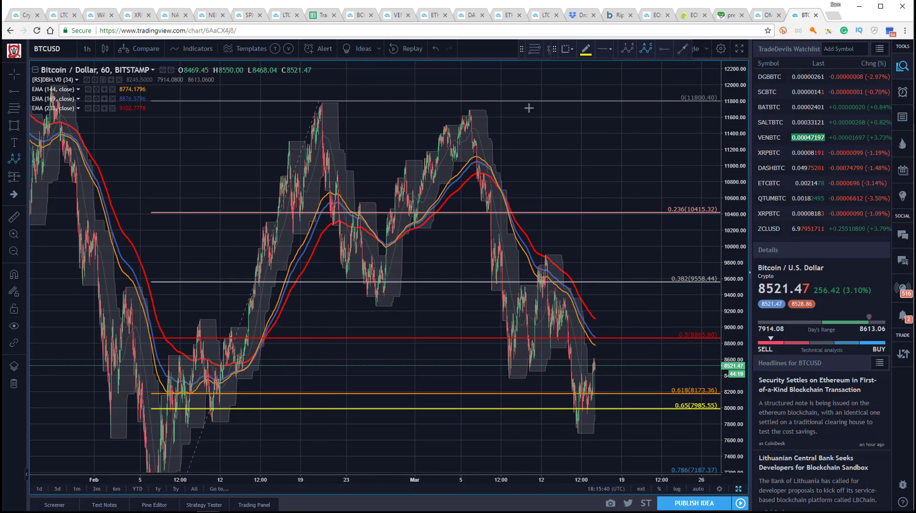
- Draw a yellow (0)-(A)-(B)-(C) wave from the February peak, projecting (C) near 7357
click(325, 102)
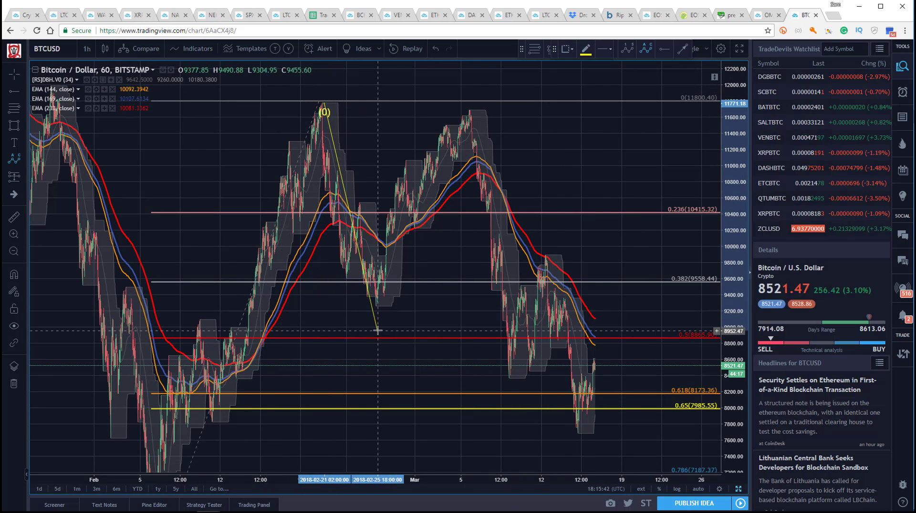
click(376, 306)
click(469, 110)
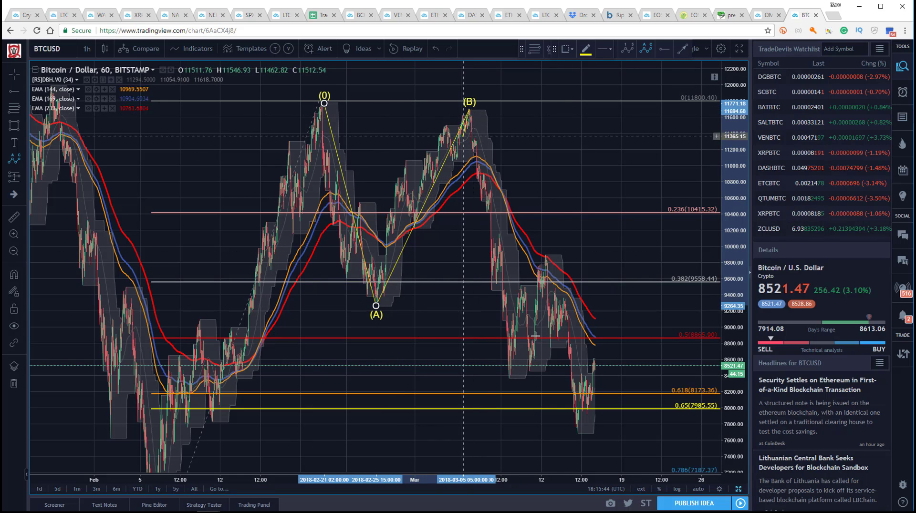
click(622, 459)
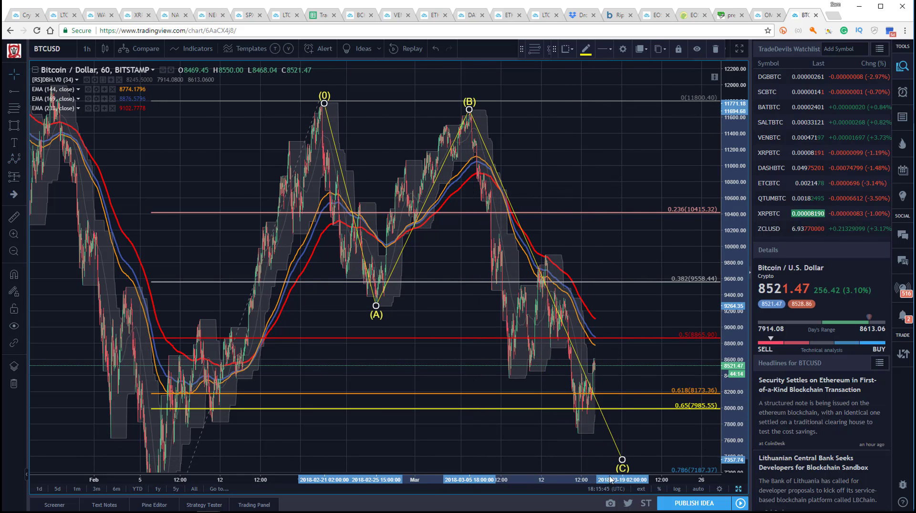
- Confirm the wave's settings and delete the Fibonacci retracement
click(623, 49)
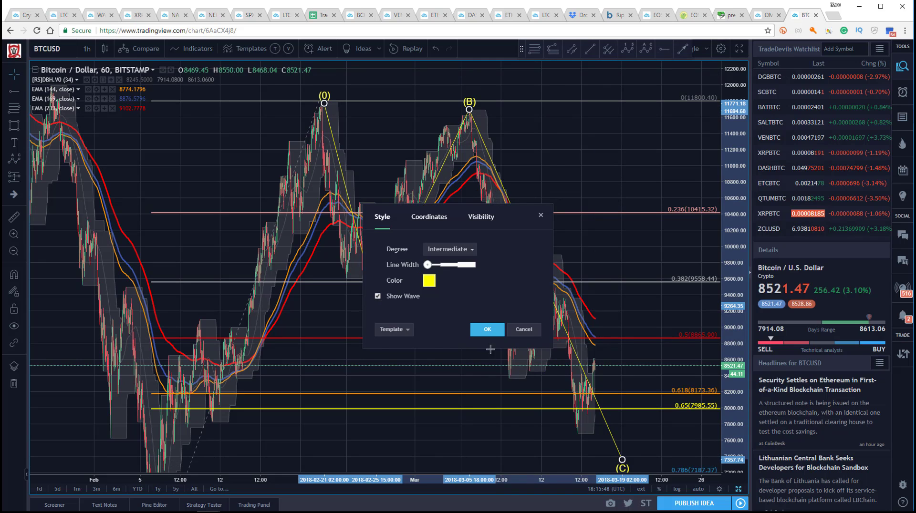
click(503, 334)
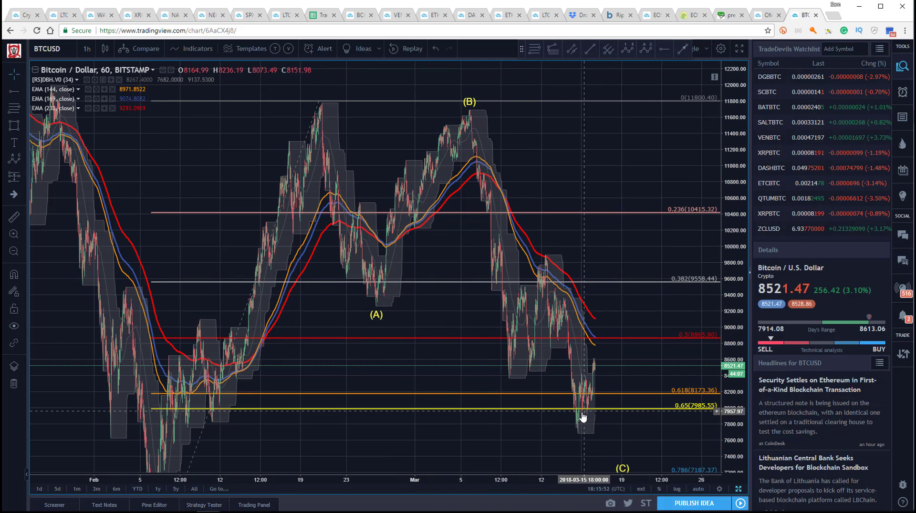
drag(318, 102, 317, 101)
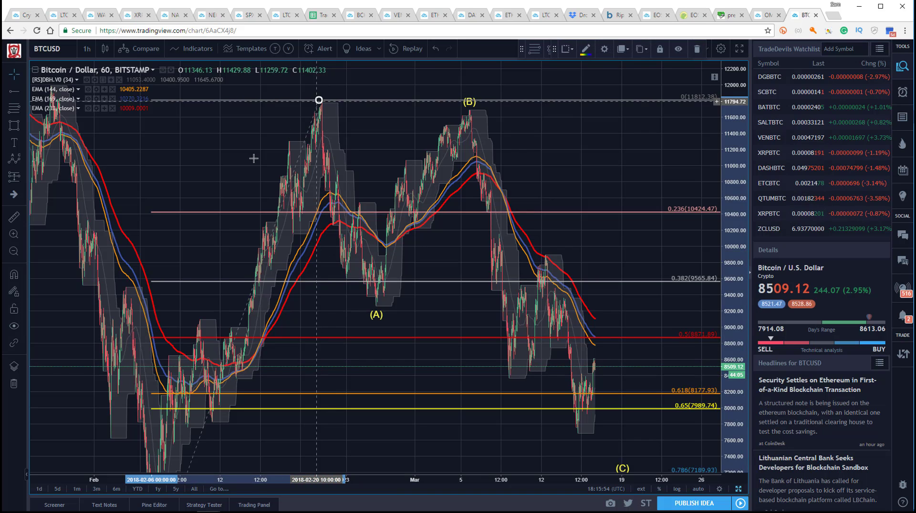
key(Delete)
- Compress the price scale to fit the projection and drag the wave's (C) point lower
drag(202, 172, 170, 157)
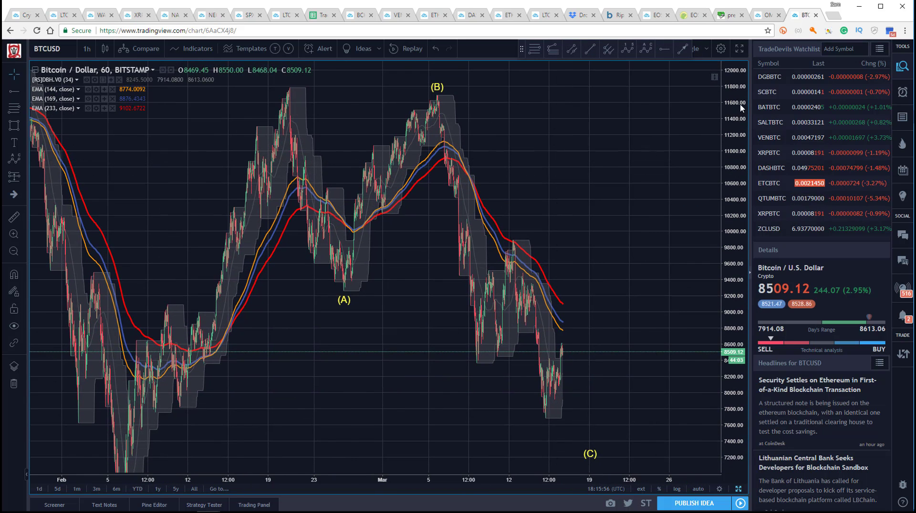
drag(742, 109, 739, 174)
drag(196, 164, 200, 134)
drag(733, 175, 733, 239)
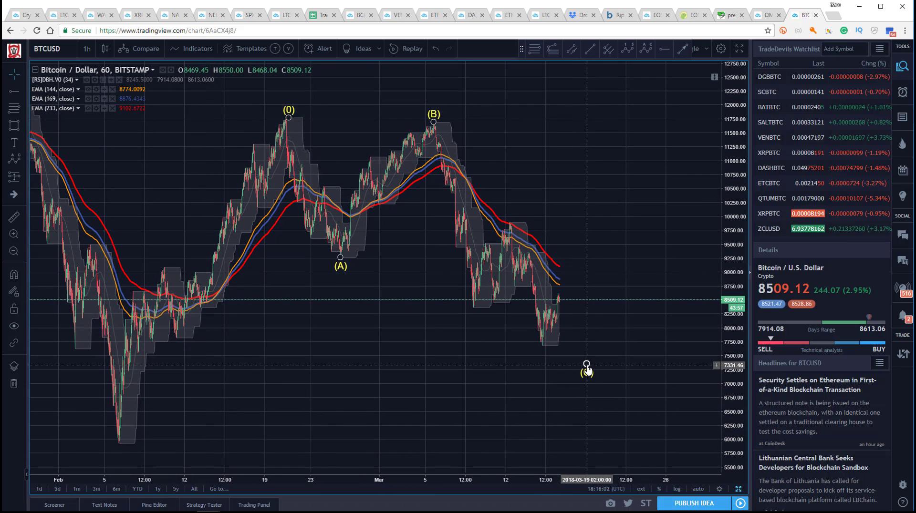
click(591, 370)
click(167, 183)
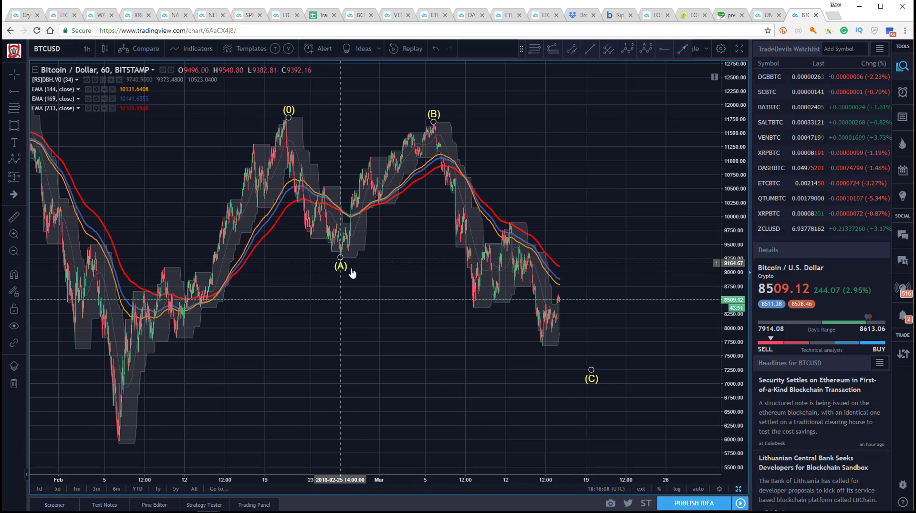
drag(591, 370, 596, 376)
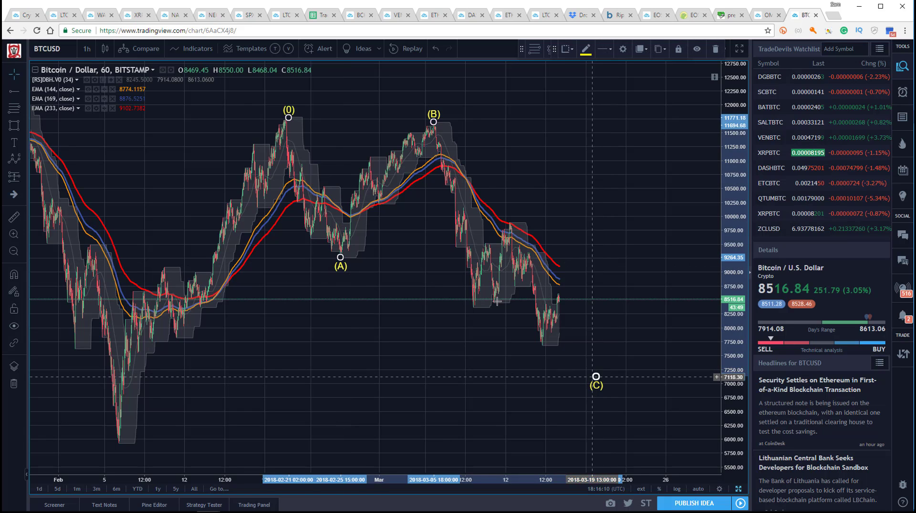
click(235, 172)
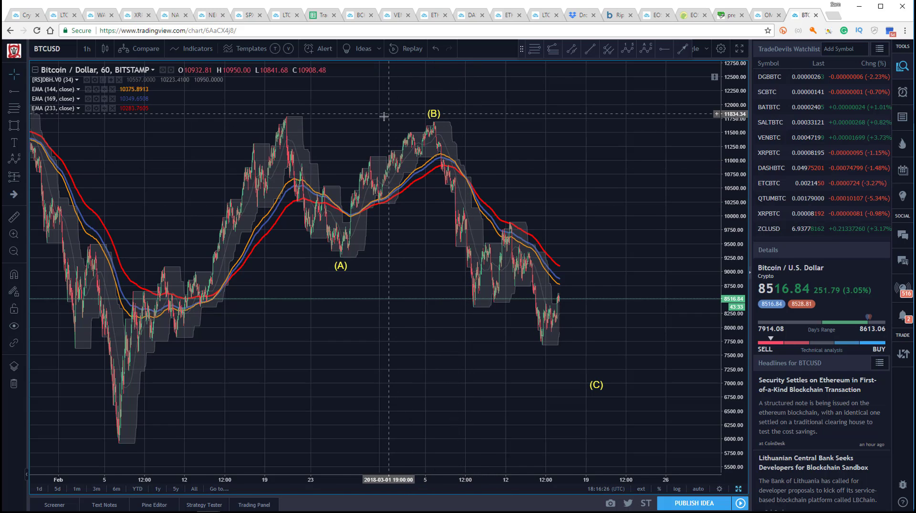
- Pan left for future space and settle the (C) point near 7000 in late March
drag(411, 114, 399, 117)
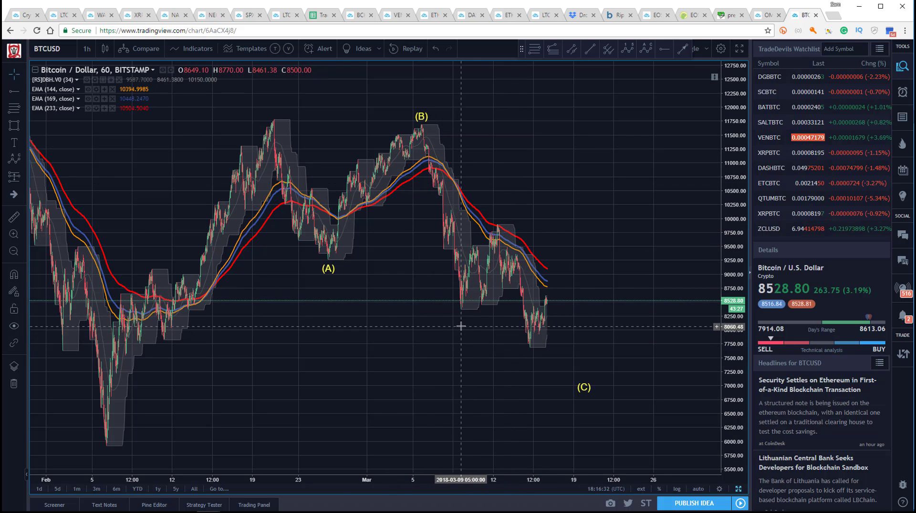
drag(340, 129, 307, 121)
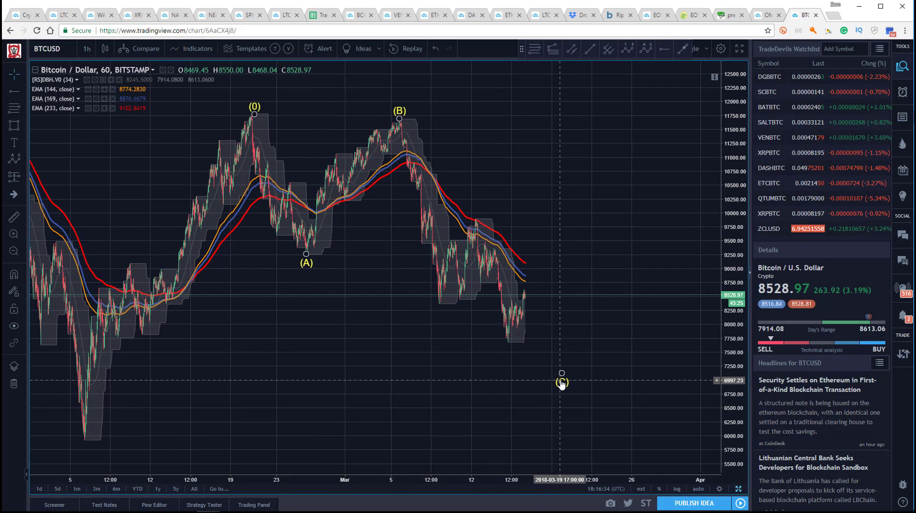
click(570, 381)
click(575, 382)
click(354, 140)
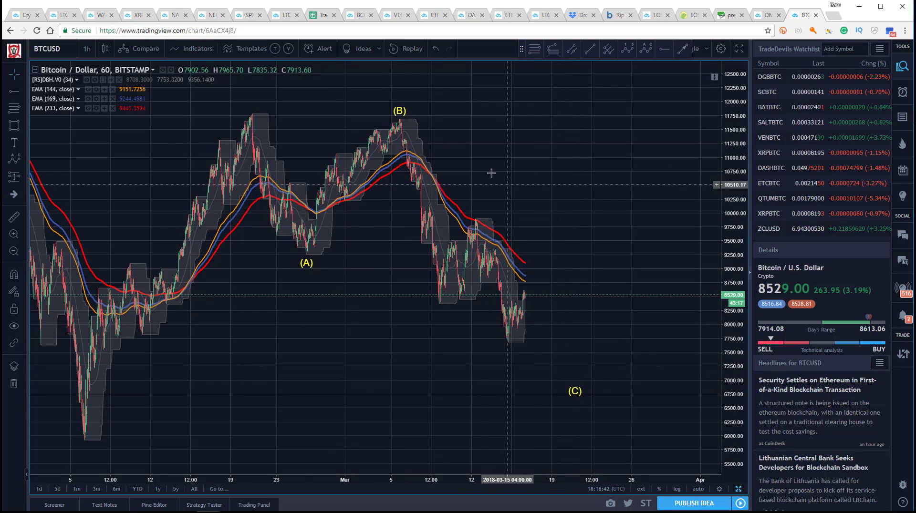
- Draw an i–v impulse from the (B) peak through the early-March low, mid-March bounce and projected points
click(628, 51)
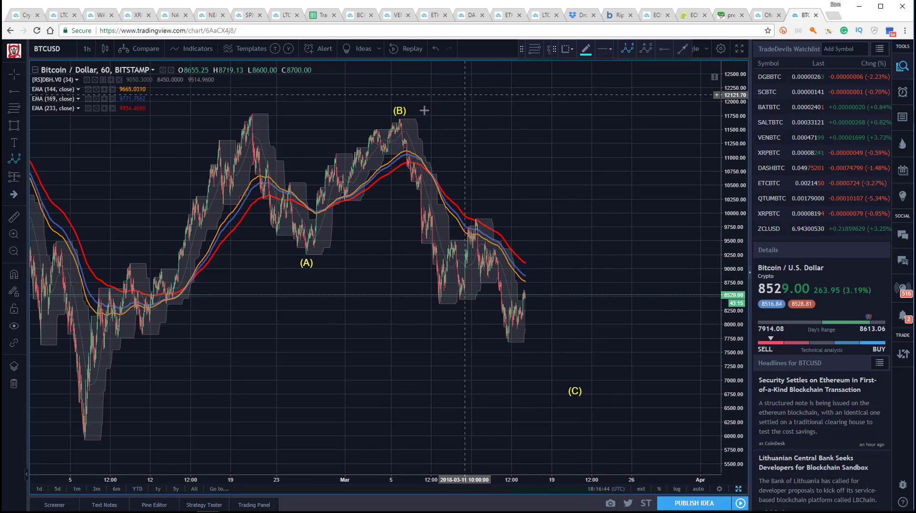
click(397, 124)
click(439, 304)
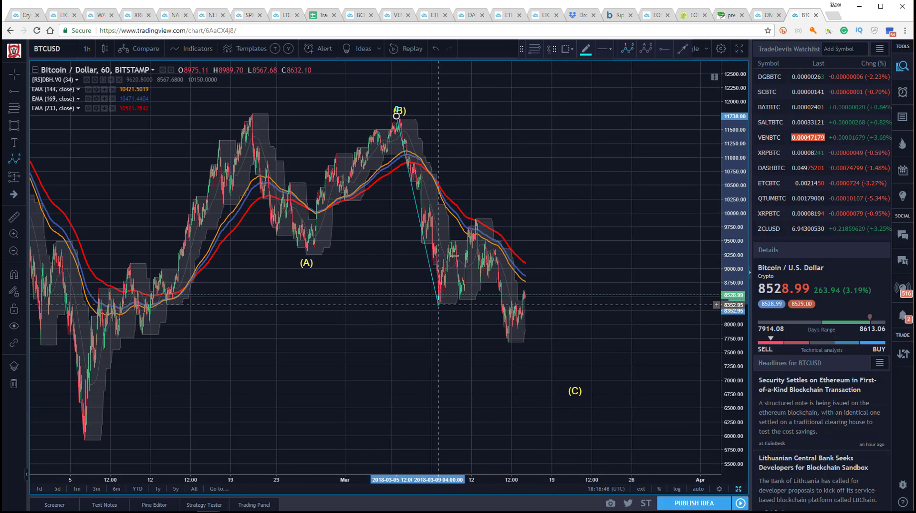
click(474, 218)
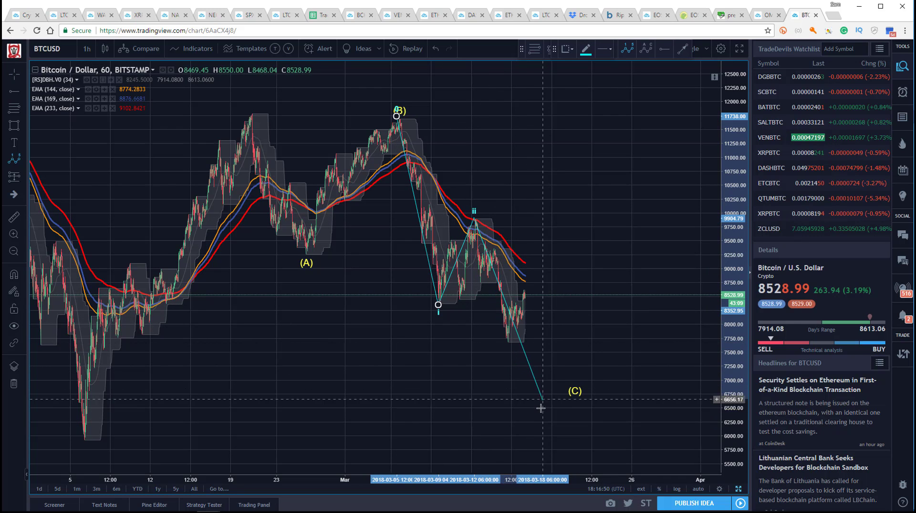
click(525, 361)
click(559, 290)
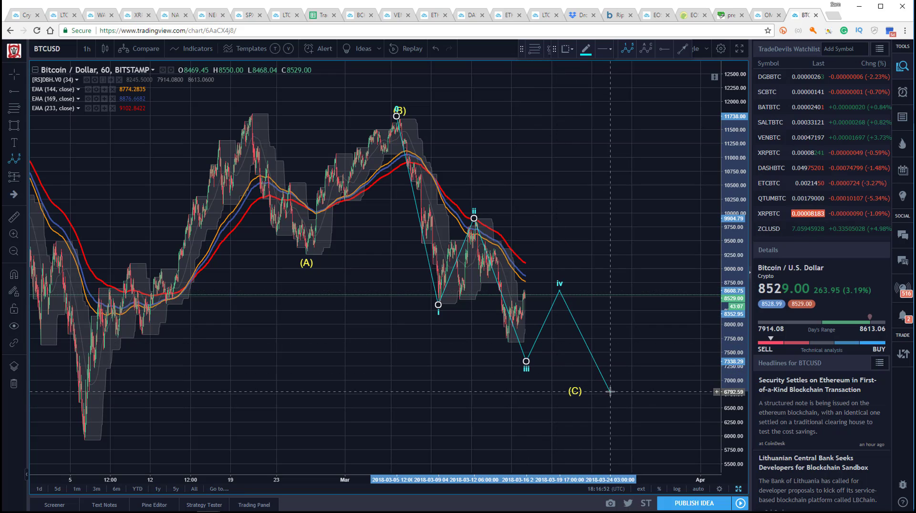
click(606, 391)
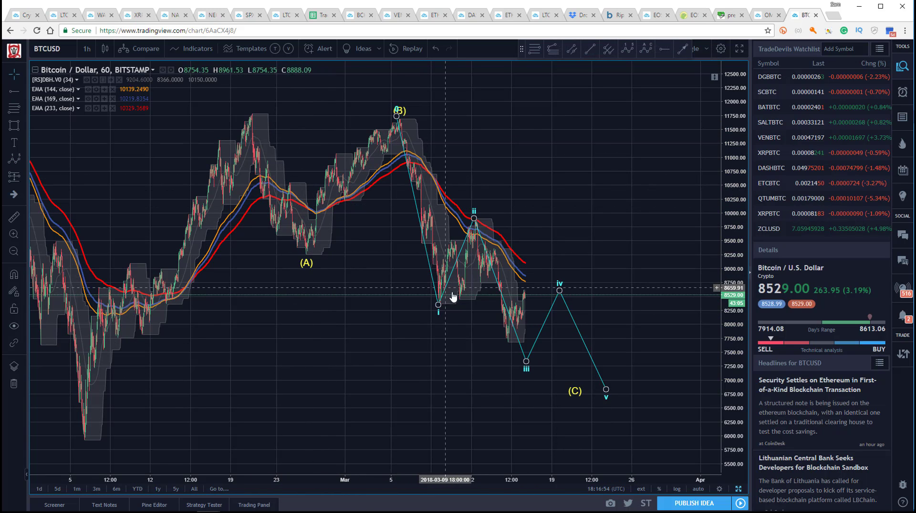
- Nudge points iii and iv right and drag the yellow (C) label down under v
click(439, 304)
click(404, 262)
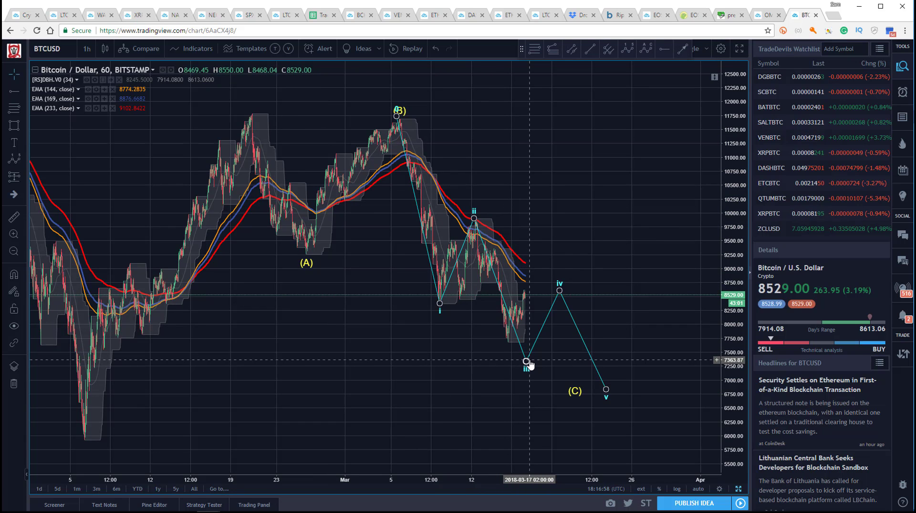
drag(527, 362, 533, 363)
drag(560, 291, 563, 291)
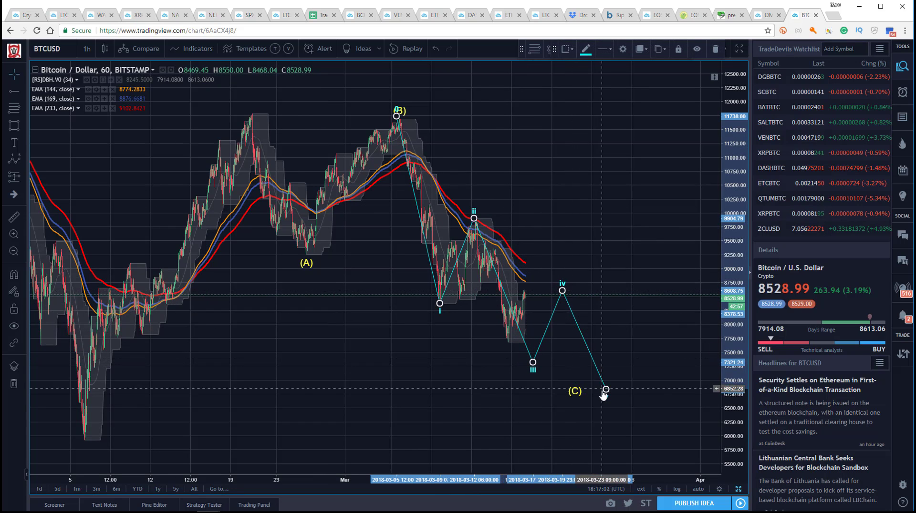
drag(575, 382, 607, 399)
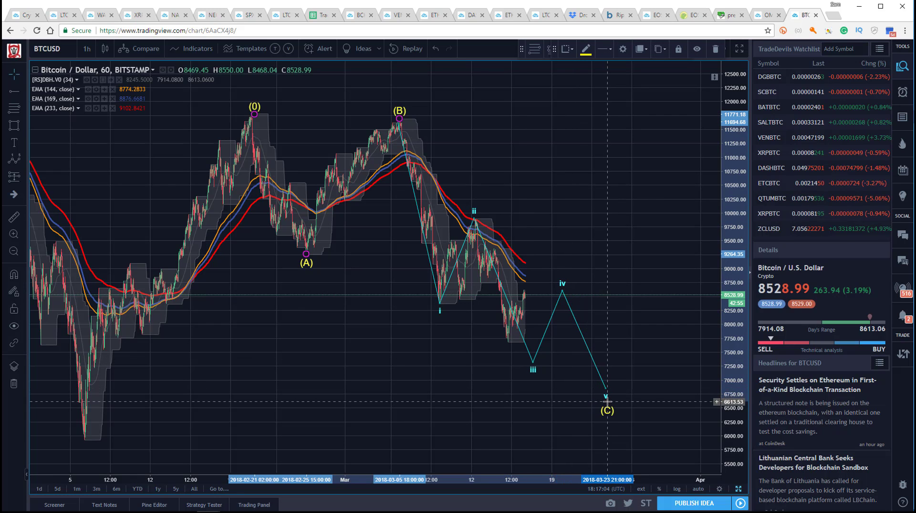
click(531, 127)
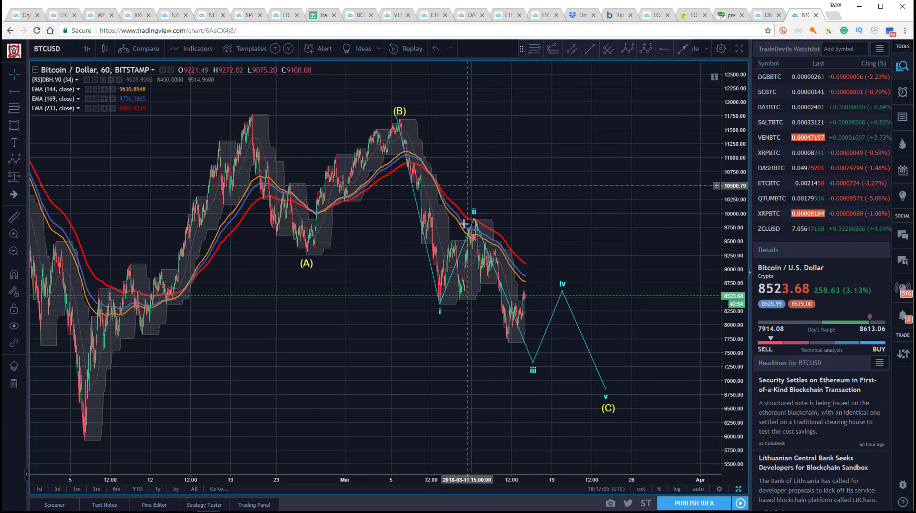
- Draw a Fibonacci retracement from the (B) high down to point i at 8360.63
click(535, 49)
click(398, 120)
click(441, 299)
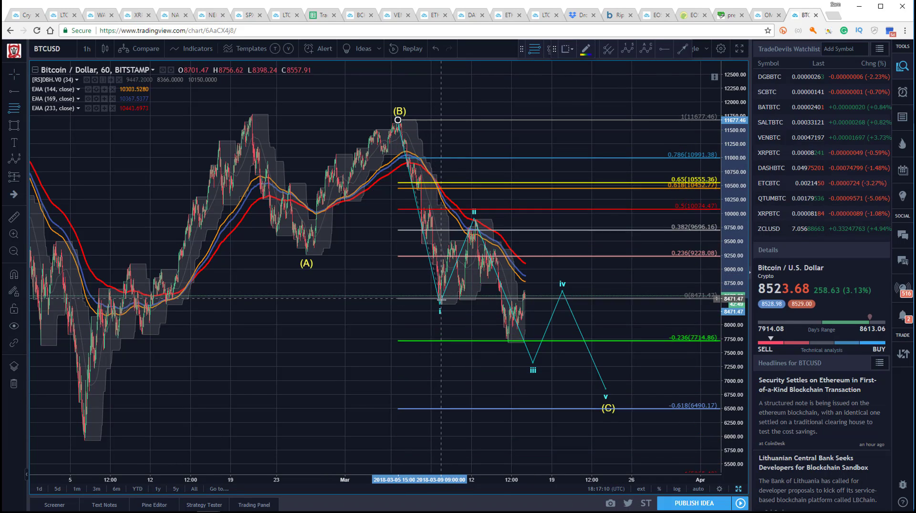
drag(440, 304, 439, 305)
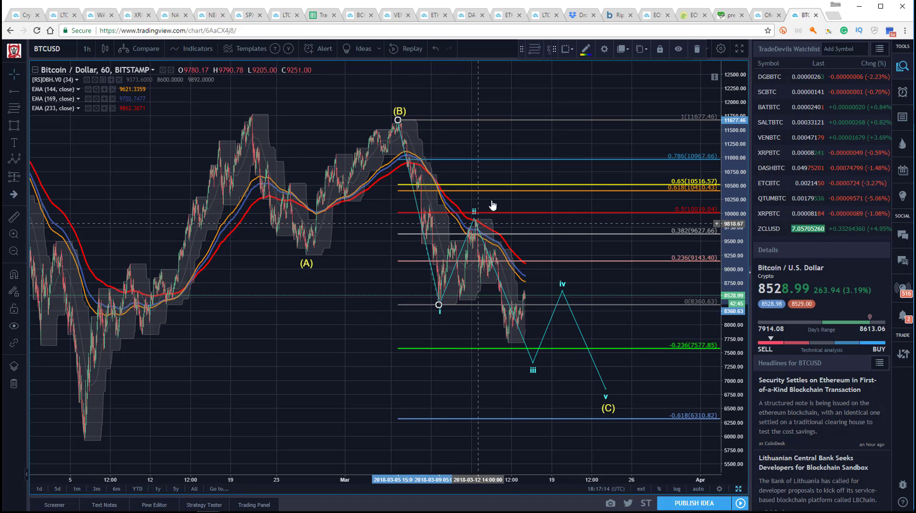
- Turn off Show Wave on the cyan i–v impulse so only its labels remain
click(551, 318)
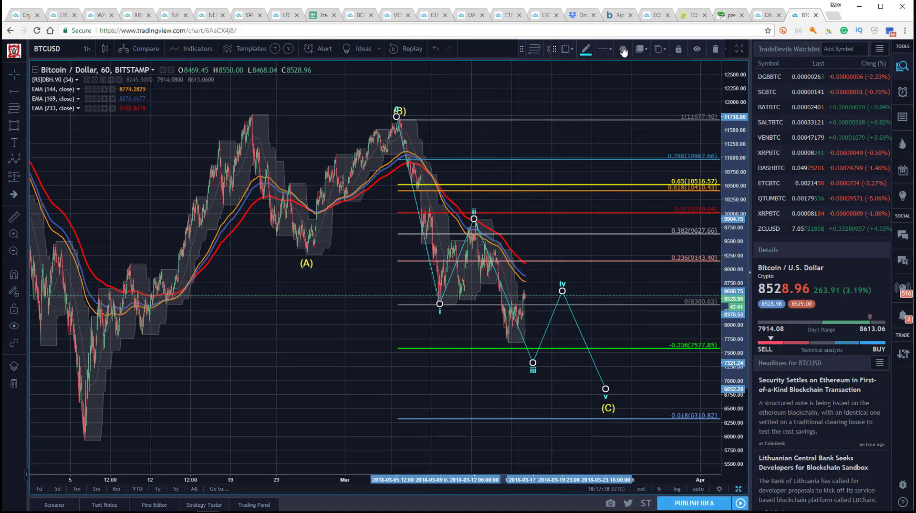
click(623, 50)
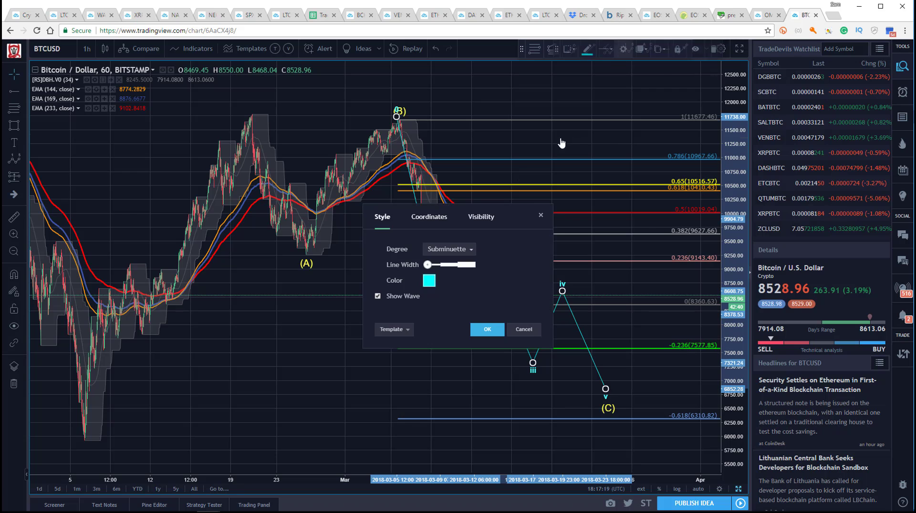
click(379, 298)
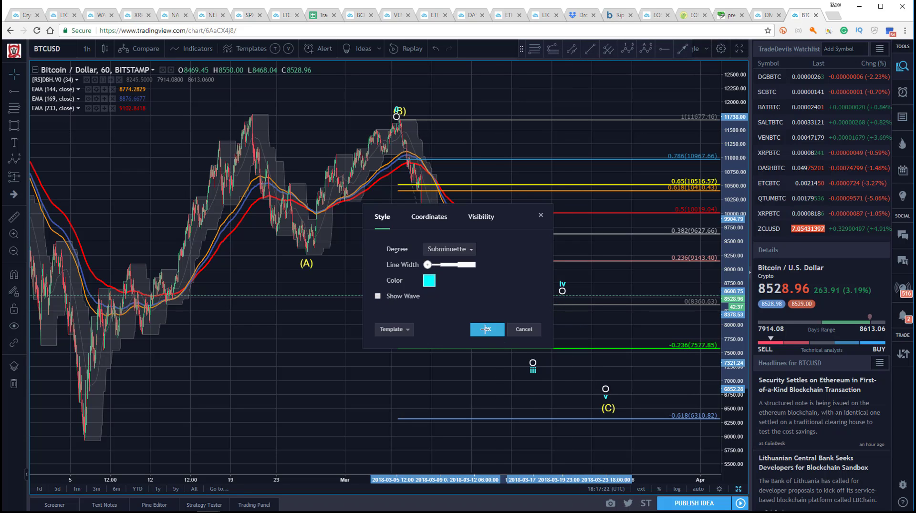
click(485, 329)
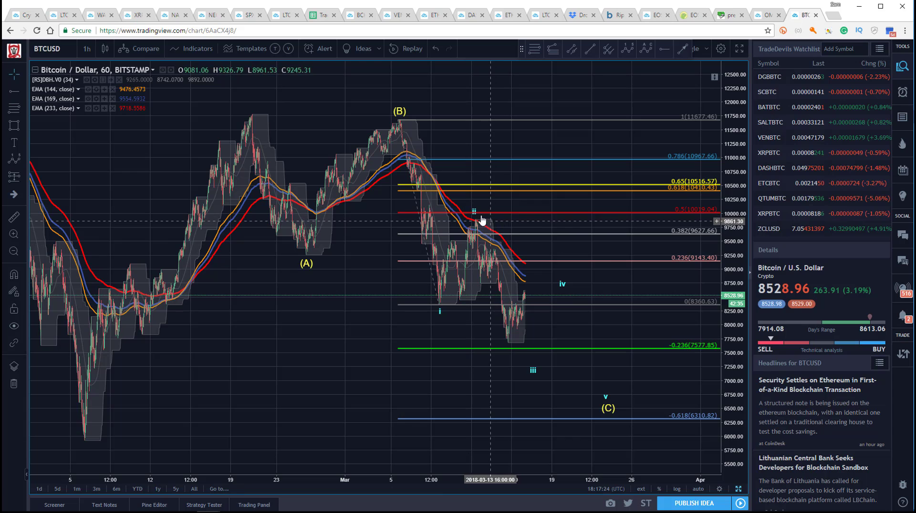
click(476, 220)
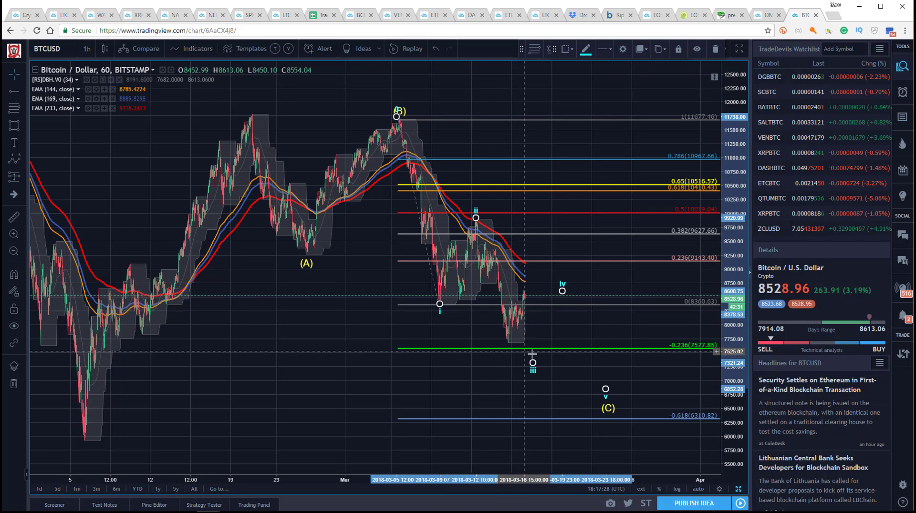
- Move sub-wave point iii lower and further right, below the −0.236 Fibonacci level
drag(520, 357, 508, 352)
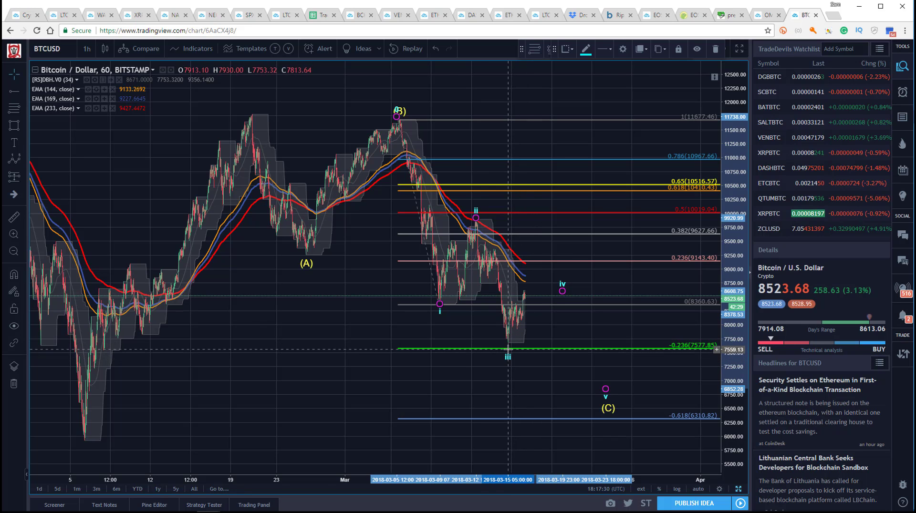
click(362, 245)
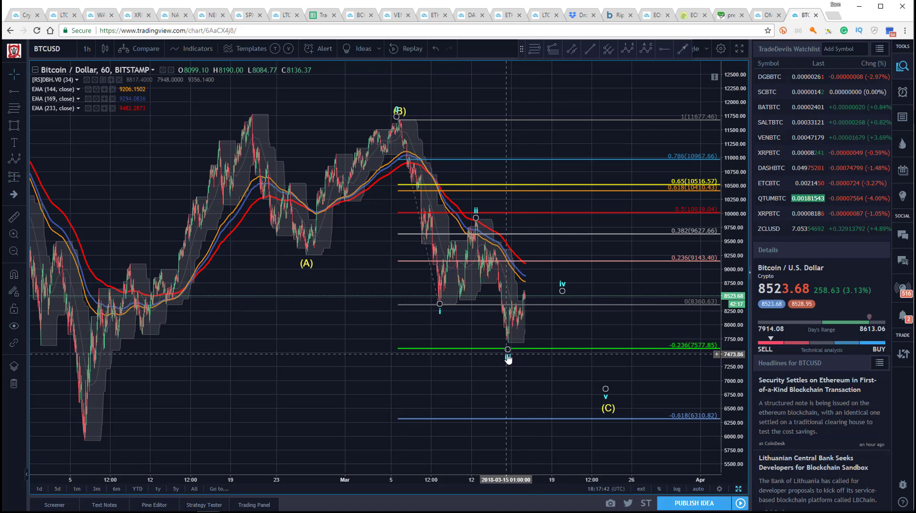
mouse_move(508, 352)
mouse_down()
mouse_move(546, 363)
mouse_move(544, 370)
mouse_up()
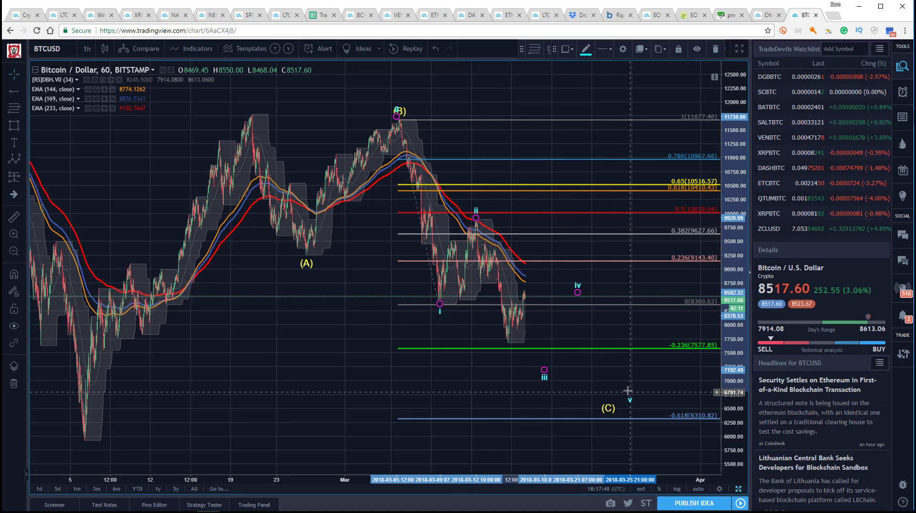
click(625, 387)
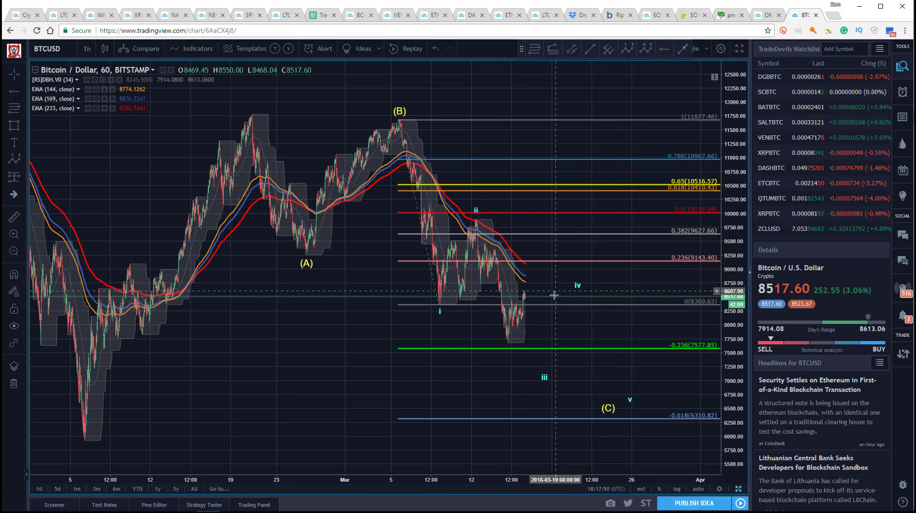
- Shift sub-wave point iv slightly up and to the right, then widen the candle spacing
mouse_move(577, 292)
mouse_down()
mouse_move(580, 282)
mouse_move(590, 292)
mouse_up()
click(526, 138)
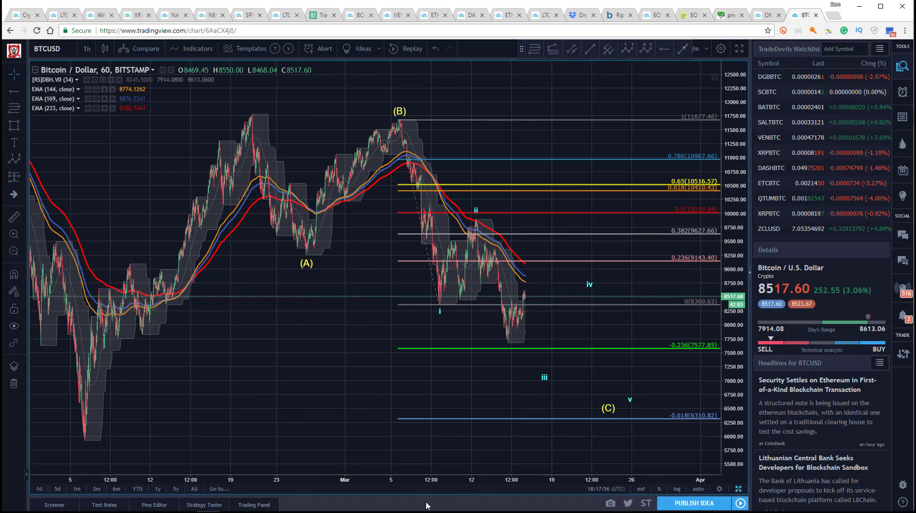
drag(431, 481, 376, 482)
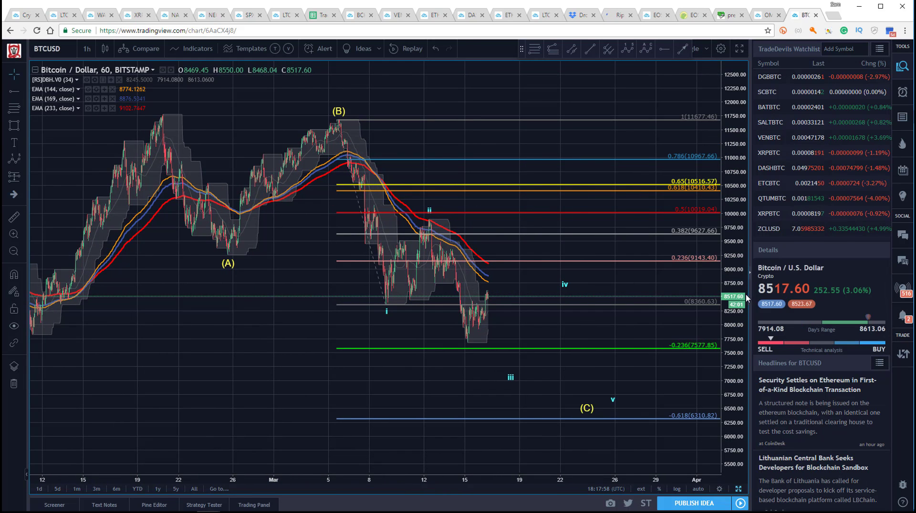
- Delete the Fibonacci retracement, keeping the yellow (A)–(B)–(C) and cyan i–v labels
drag(734, 280, 733, 198)
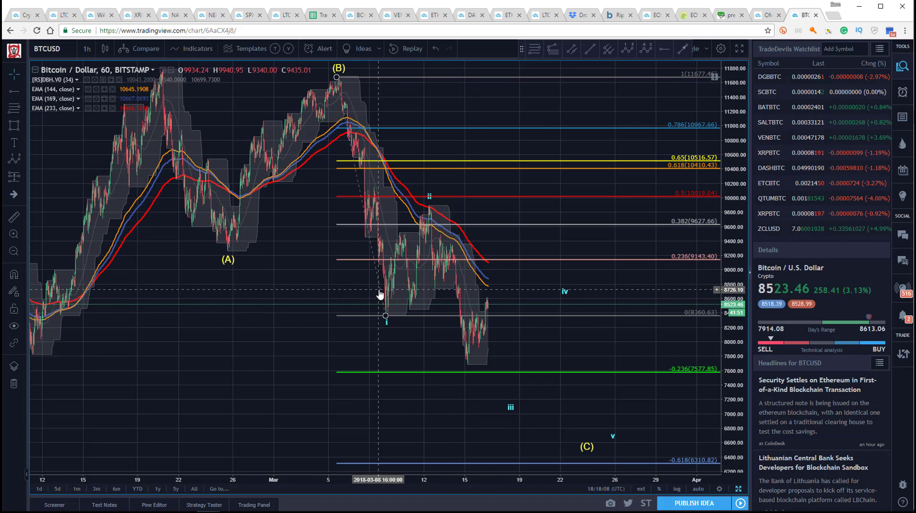
key(Delete)
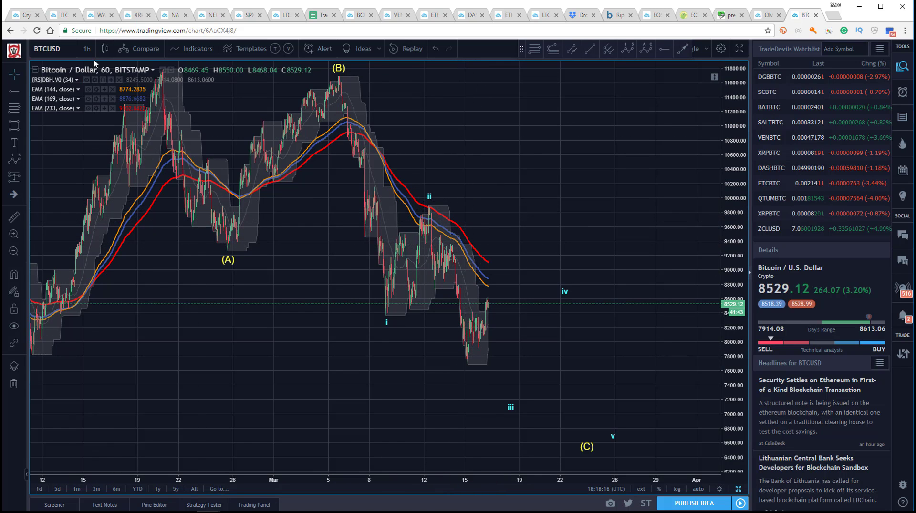
- Switch the BTCUSD chart to 30-minute bars and enlarge the candles
click(87, 49)
click(95, 130)
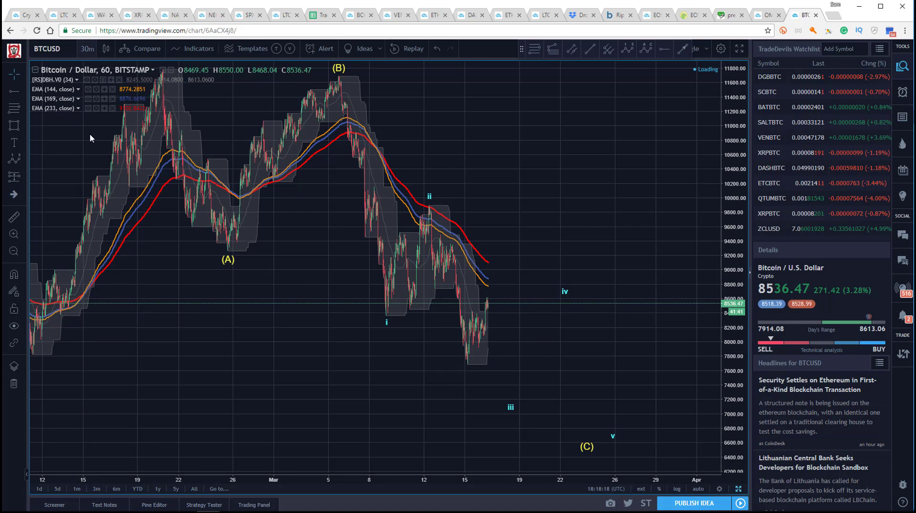
drag(734, 251, 736, 175)
- Draw an Elliott correction wave from the wave i low up to the wave ii peak
click(645, 49)
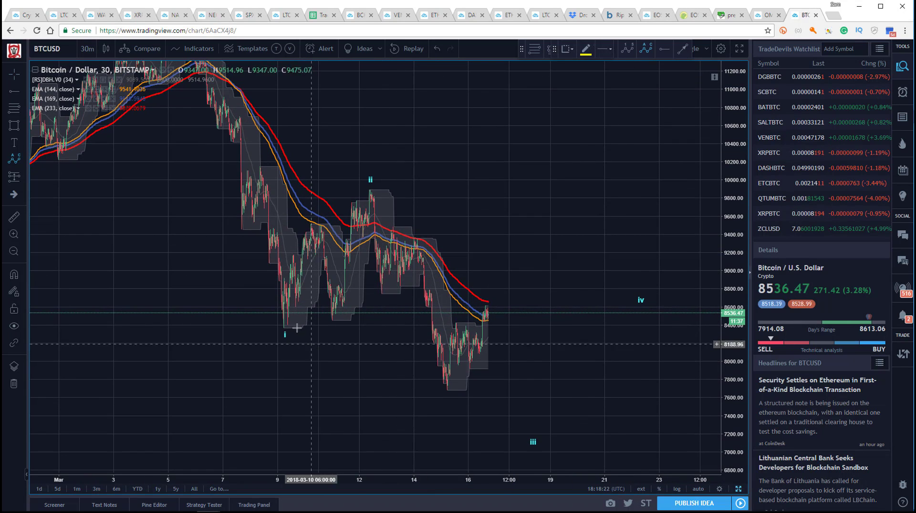
click(284, 324)
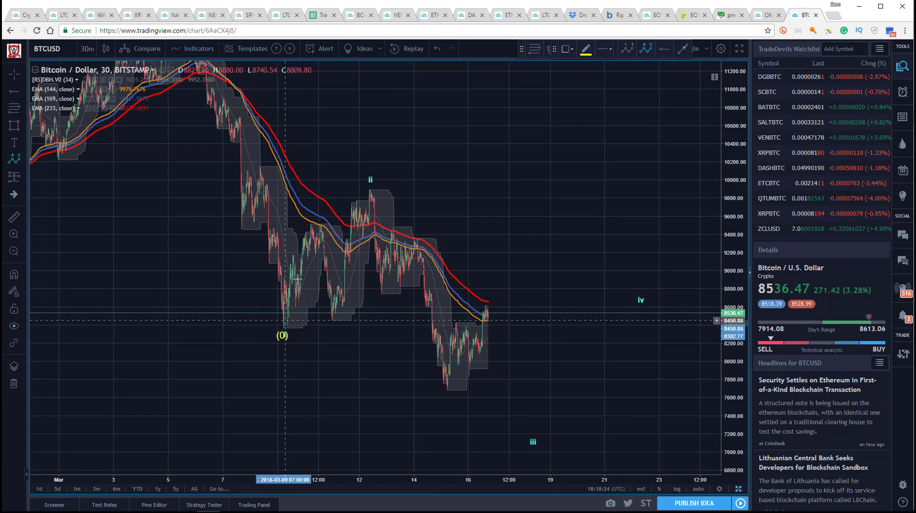
click(309, 220)
click(333, 329)
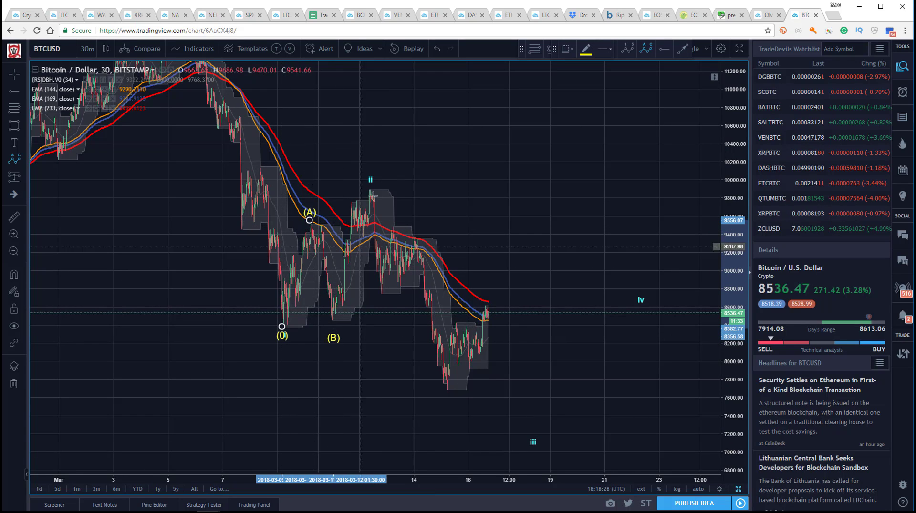
click(369, 191)
click(380, 174)
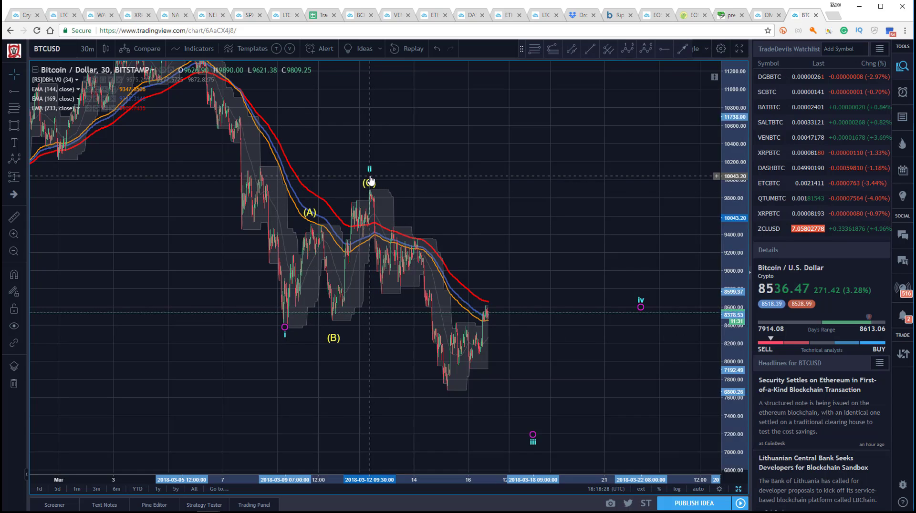
click(307, 201)
click(309, 213)
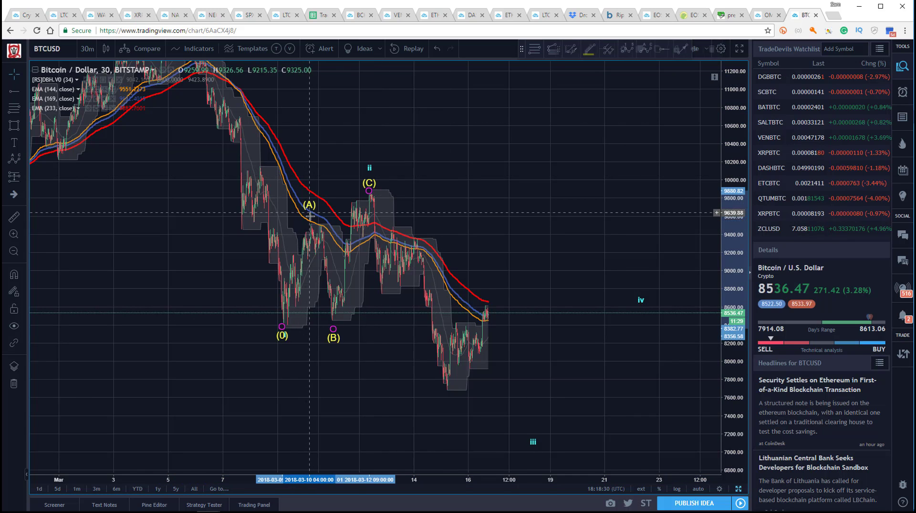
- Set the correction wave's degree to Subminuette so it reads lowercase a–b–c
click(623, 49)
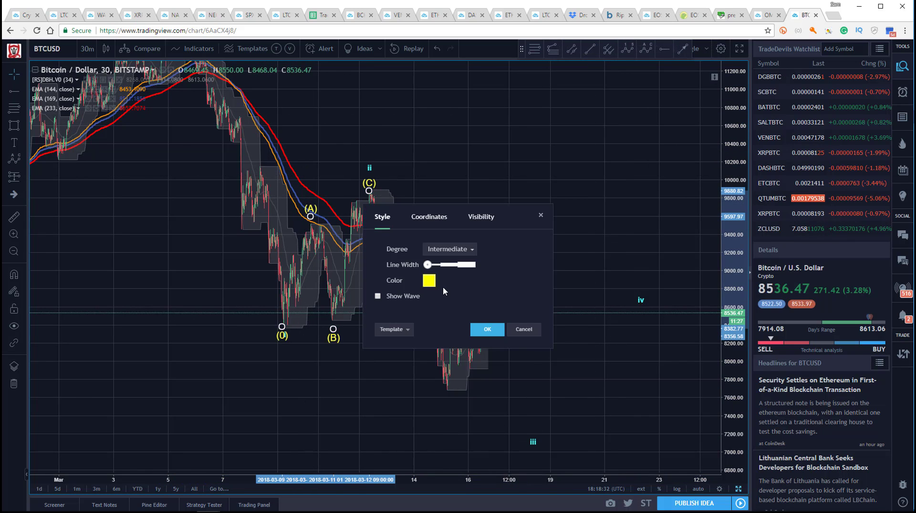
click(447, 250)
click(450, 423)
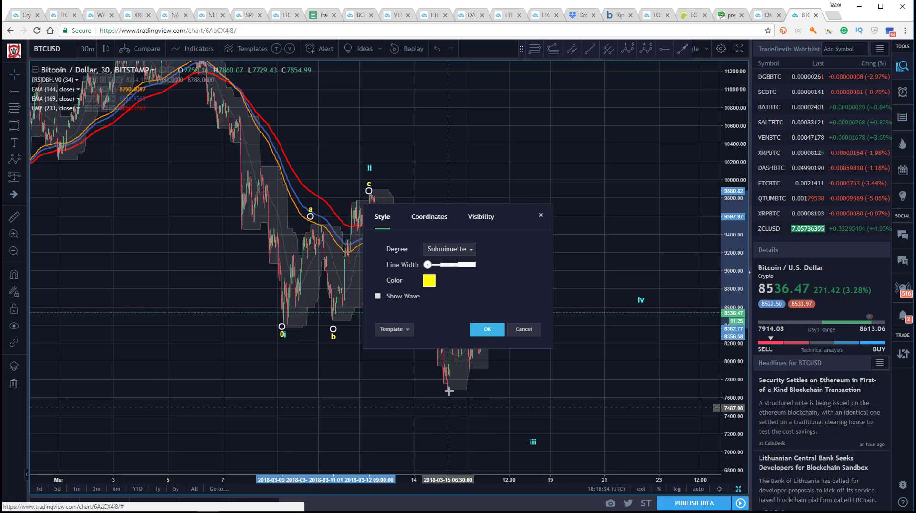
click(485, 330)
click(261, 323)
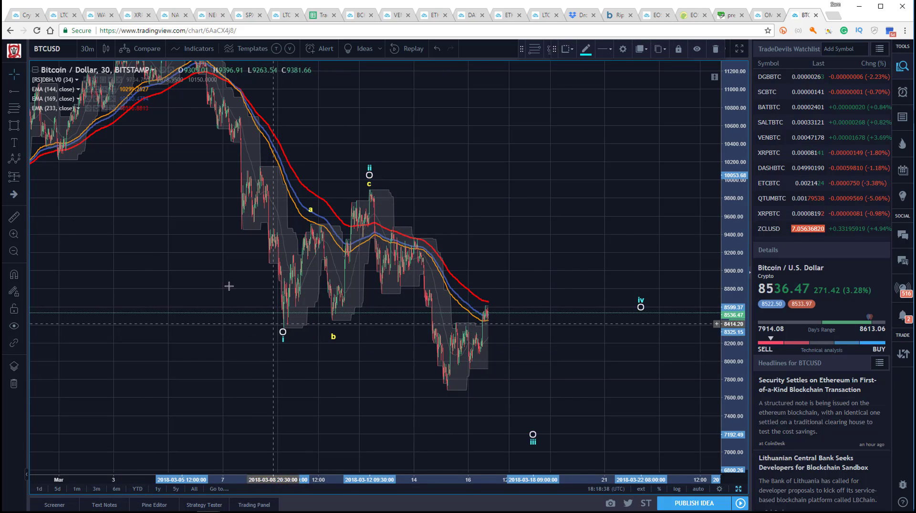
drag(426, 144, 447, 138)
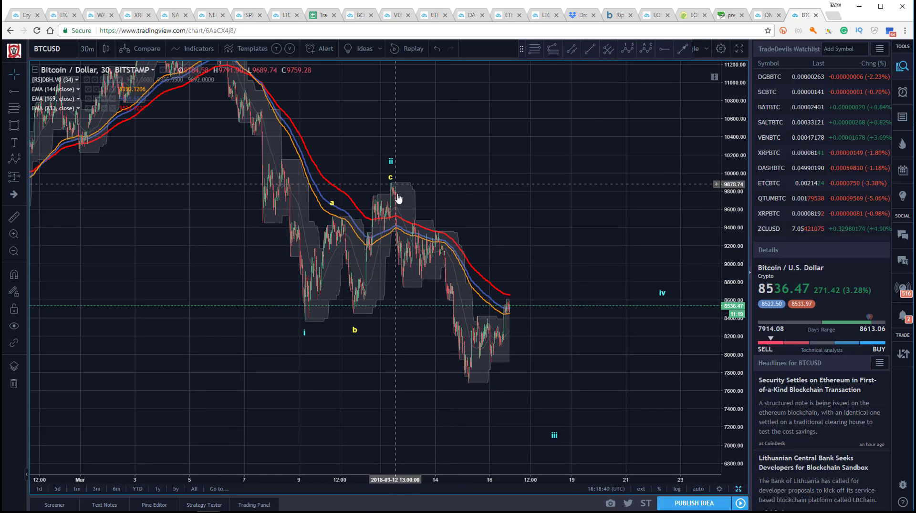
- Draw an Elliott impulse count from the c peak with iii at 7642 and v projected near 7300
click(609, 51)
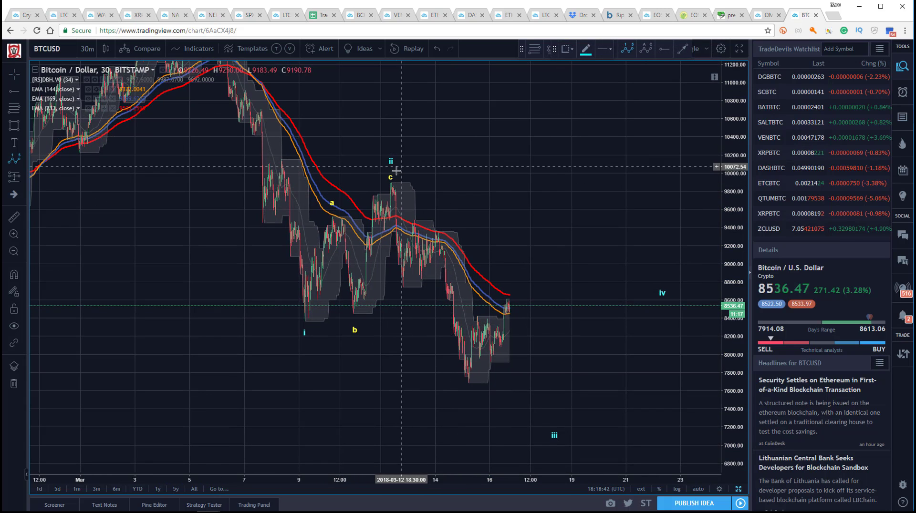
click(391, 183)
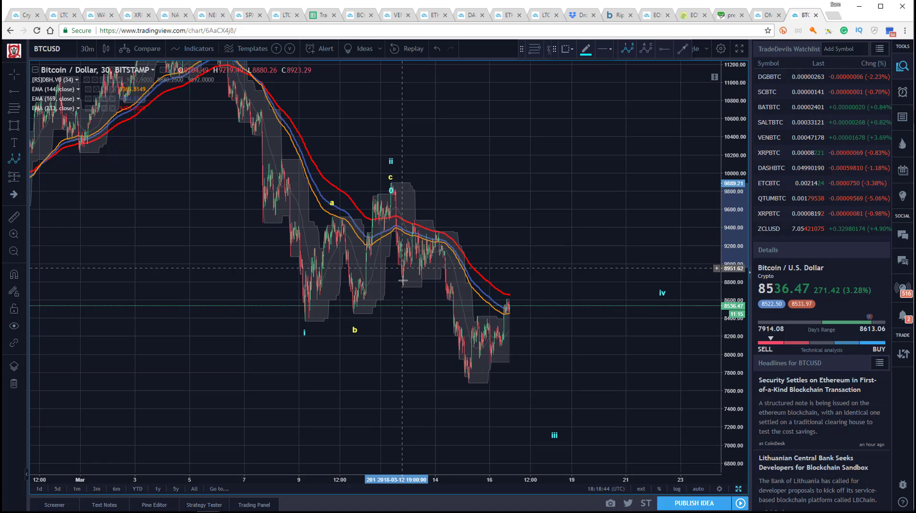
click(404, 290)
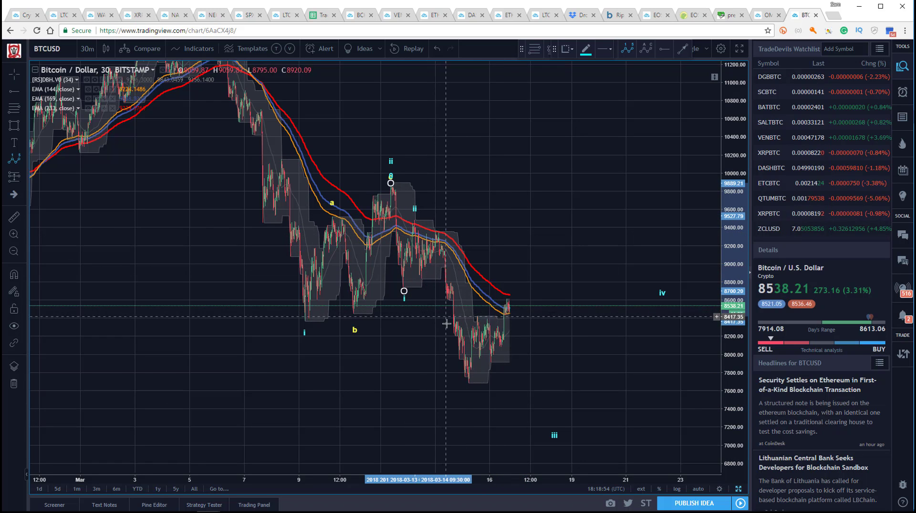
click(467, 375)
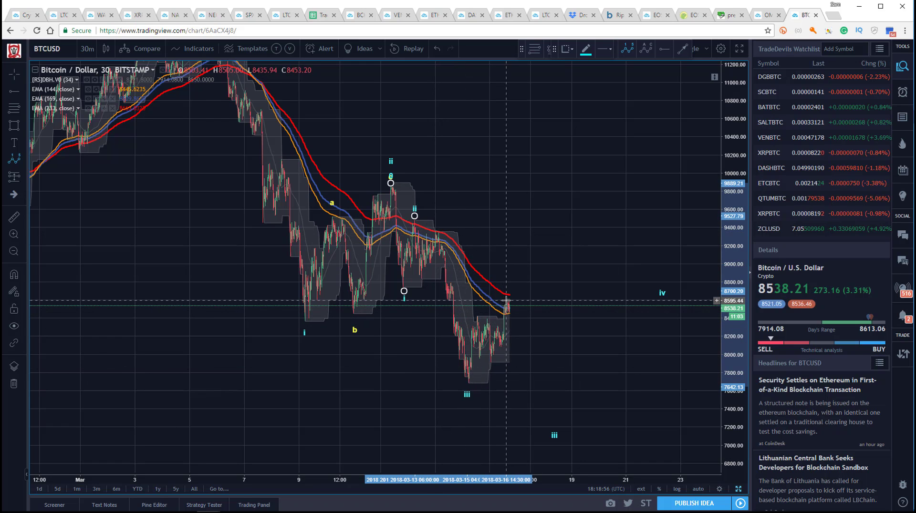
click(510, 295)
click(553, 411)
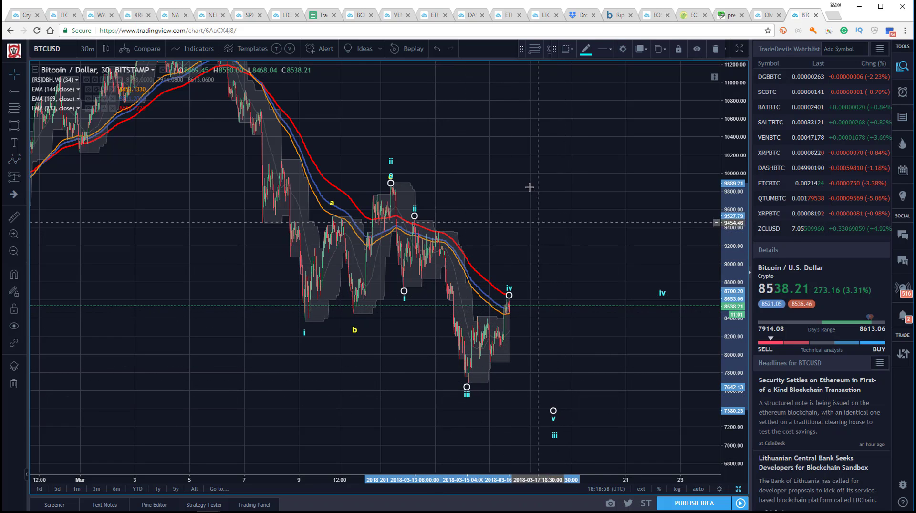
- Colour the new i–v sub-wave count green
click(586, 48)
click(613, 76)
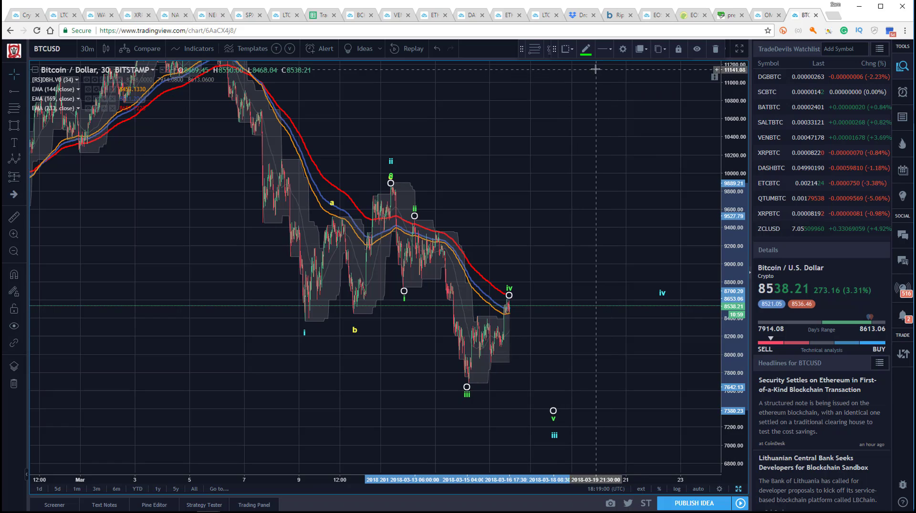
click(546, 123)
click(555, 441)
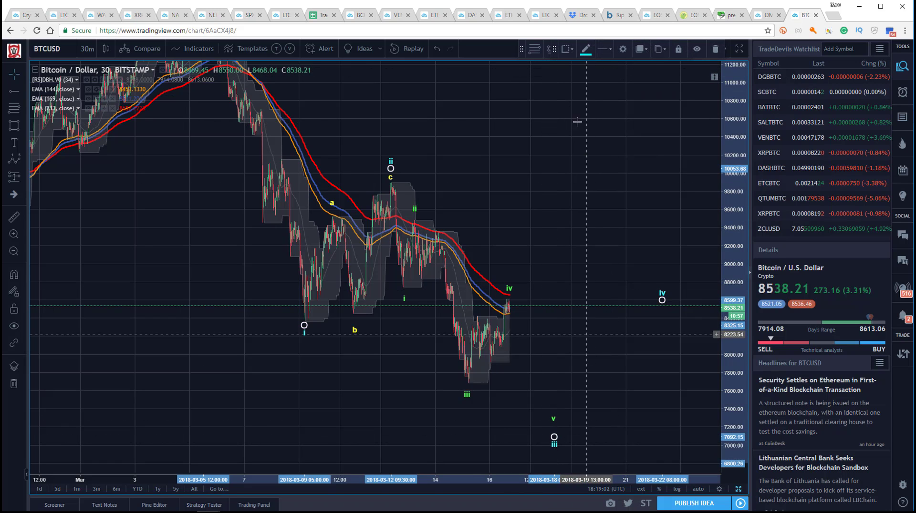
- Set the cyan main wave's degree to Minuette so it reads (i)–(iv)
click(622, 49)
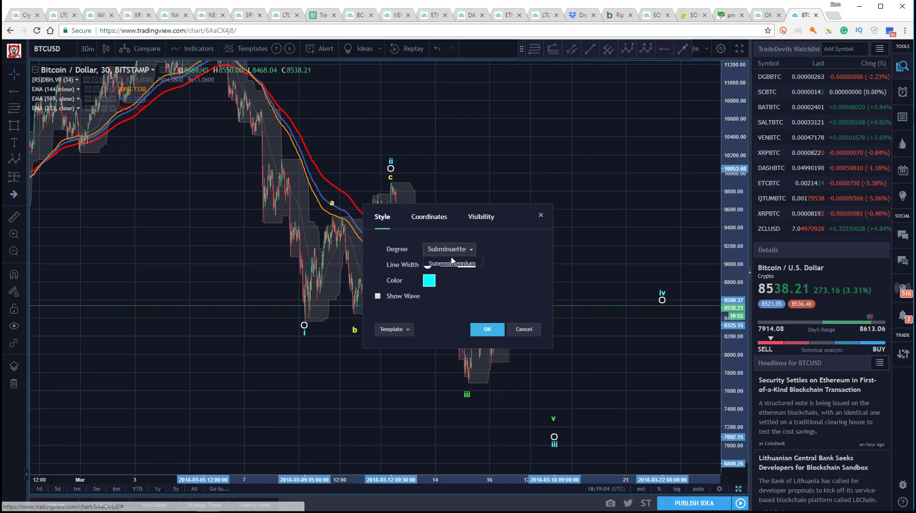
click(449, 249)
click(436, 405)
click(487, 330)
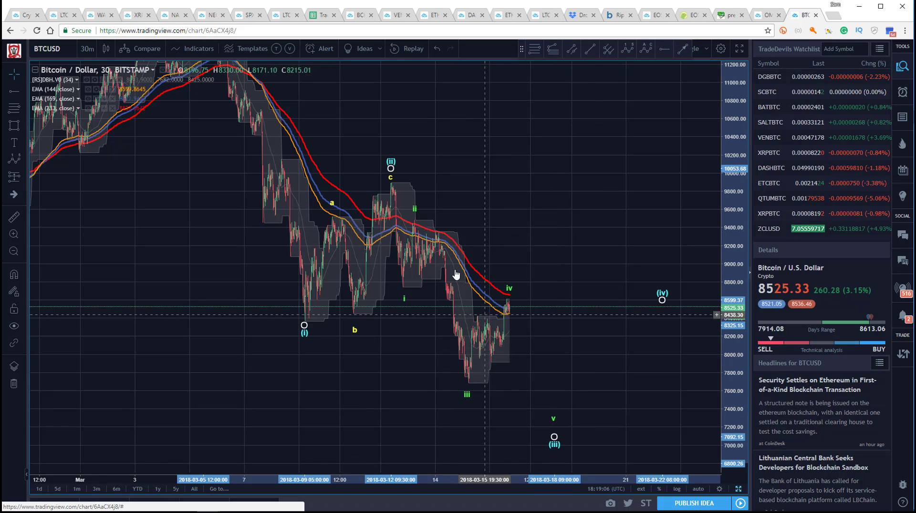
click(464, 178)
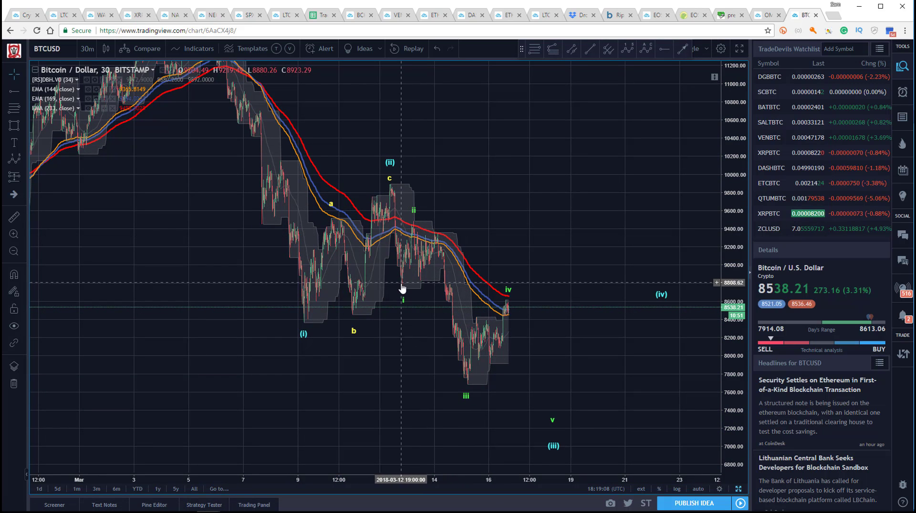
- Adjust green points i and ii, then add a Fib retracement from ii 9353.89 to iii 7677.75
drag(403, 293, 402, 292)
click(278, 123)
click(401, 136)
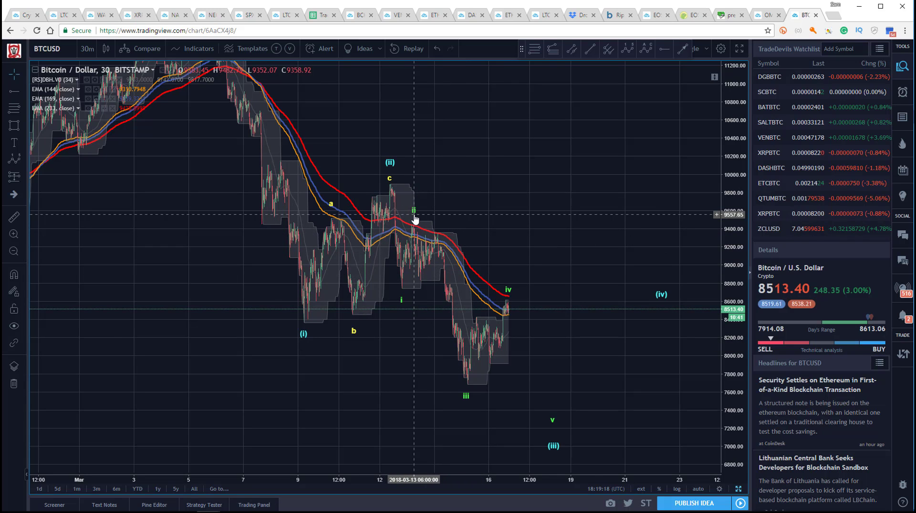
drag(414, 217, 438, 228)
click(453, 198)
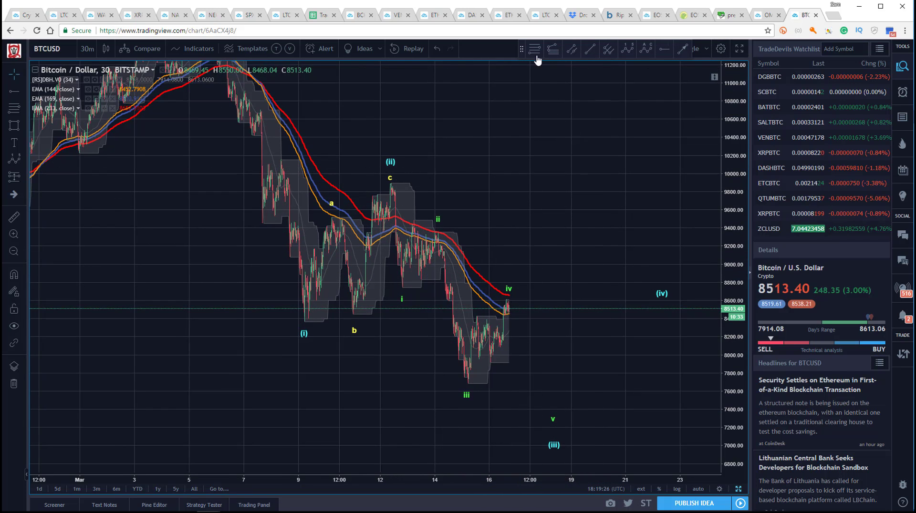
drag(435, 245, 435, 245)
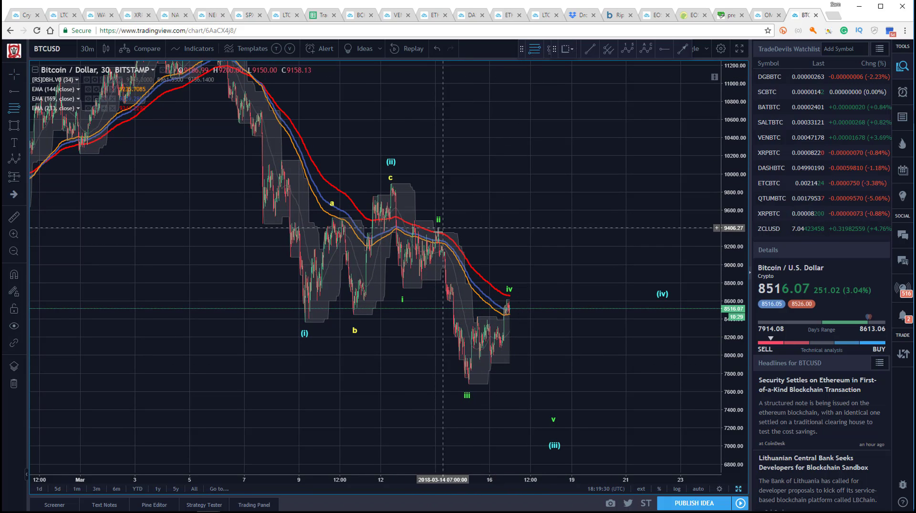
drag(438, 232, 465, 384)
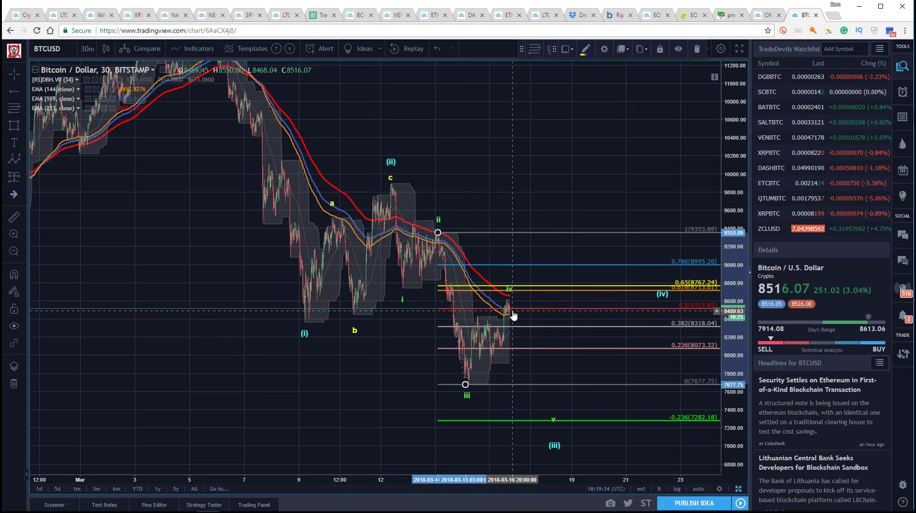
- Add horizontal rays at the b low 8447.73 and at about 8735
click(229, 261)
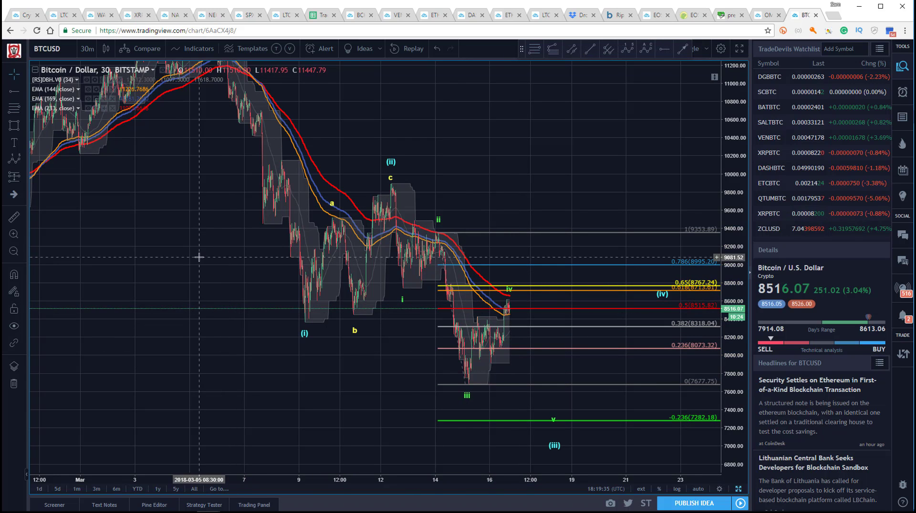
click(13, 90)
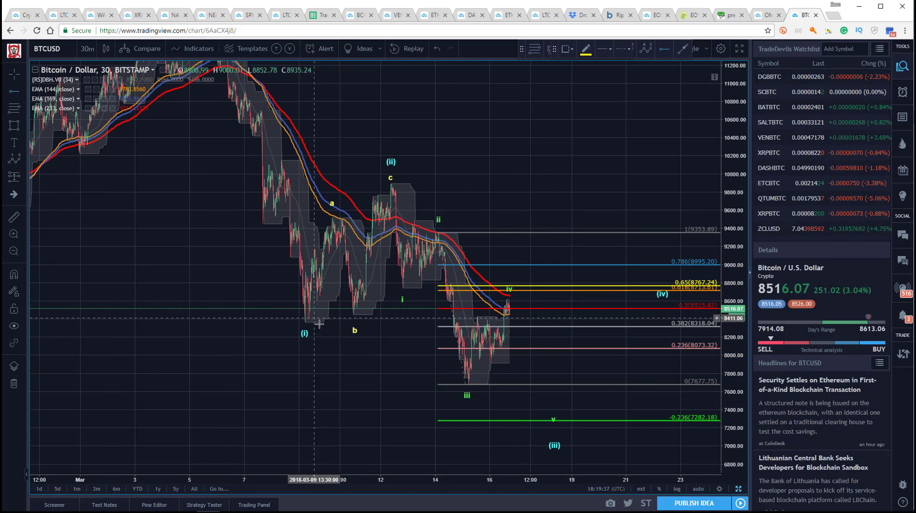
click(352, 315)
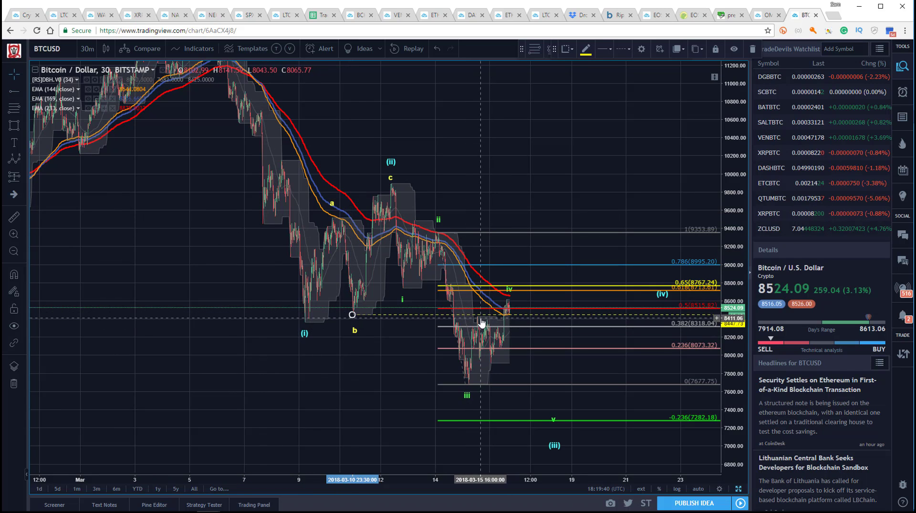
click(237, 242)
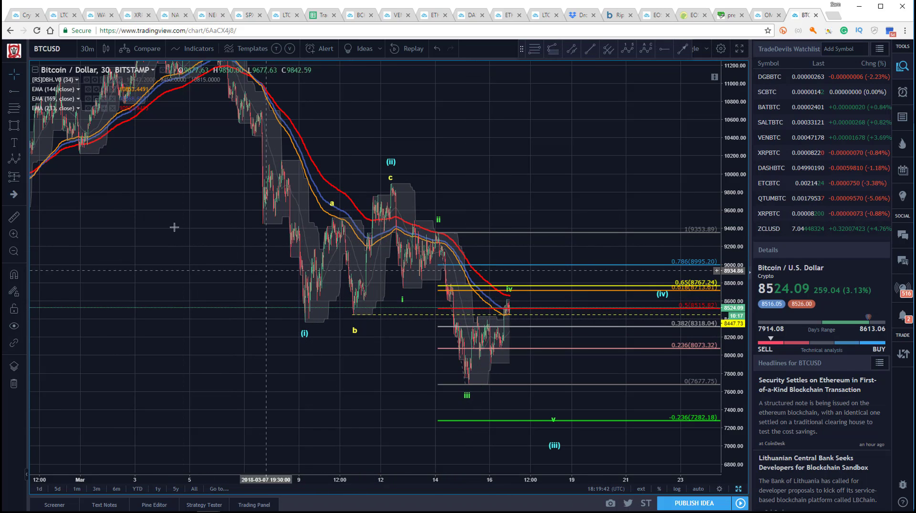
click(14, 92)
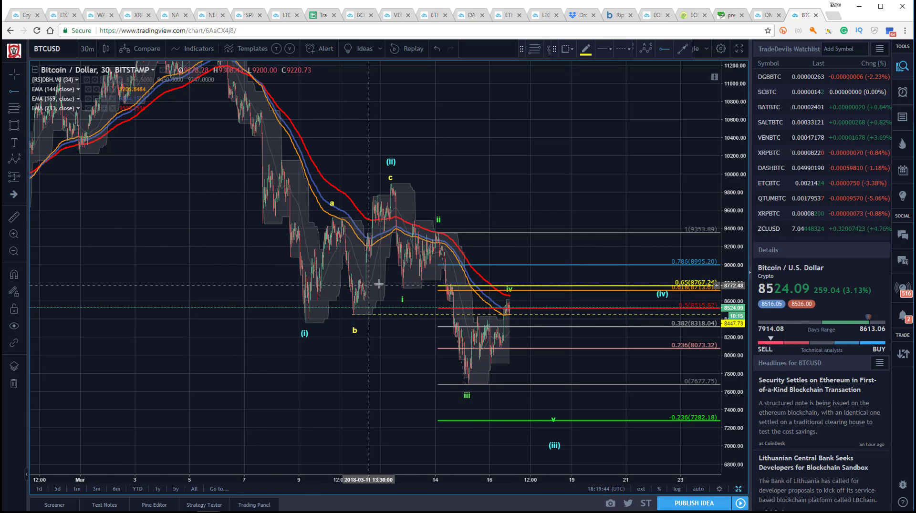
click(404, 289)
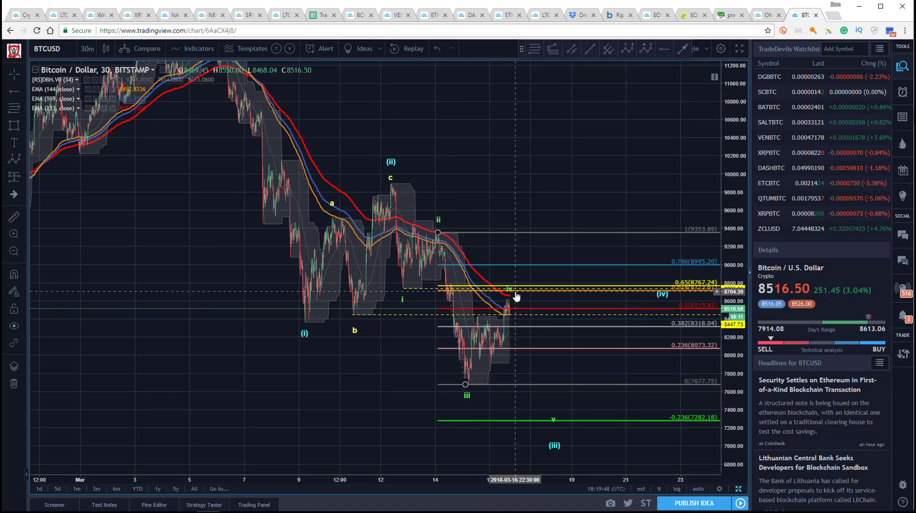
- Draw a dashed projection arrow from the current price down to the −0.236 level
drag(490, 179, 461, 144)
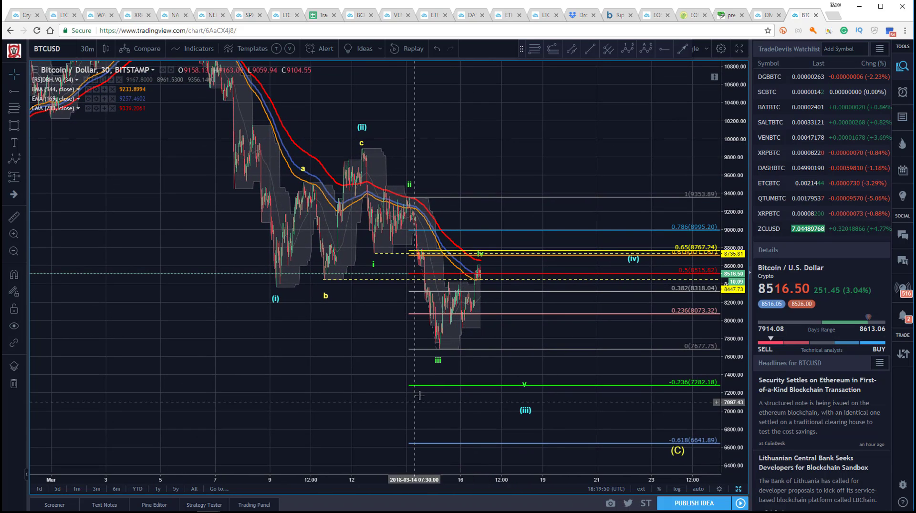
click(682, 50)
click(479, 267)
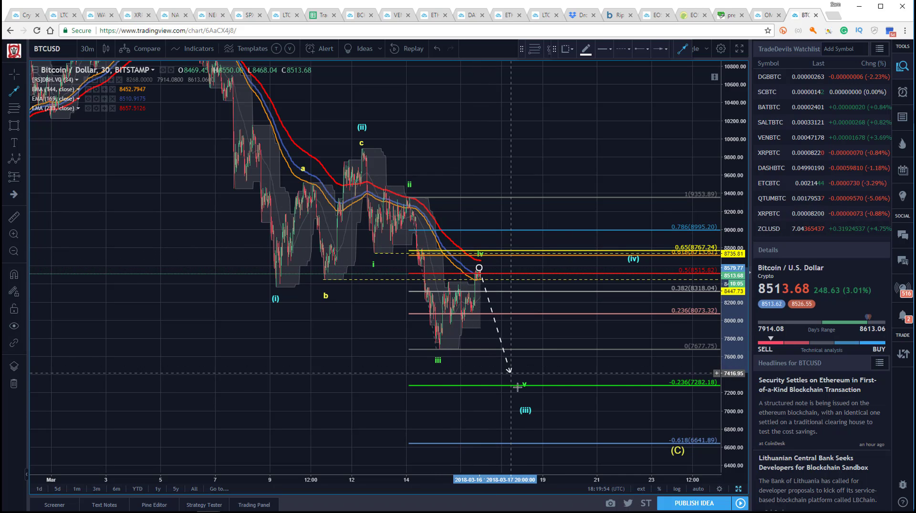
click(525, 379)
double_click(334, 241)
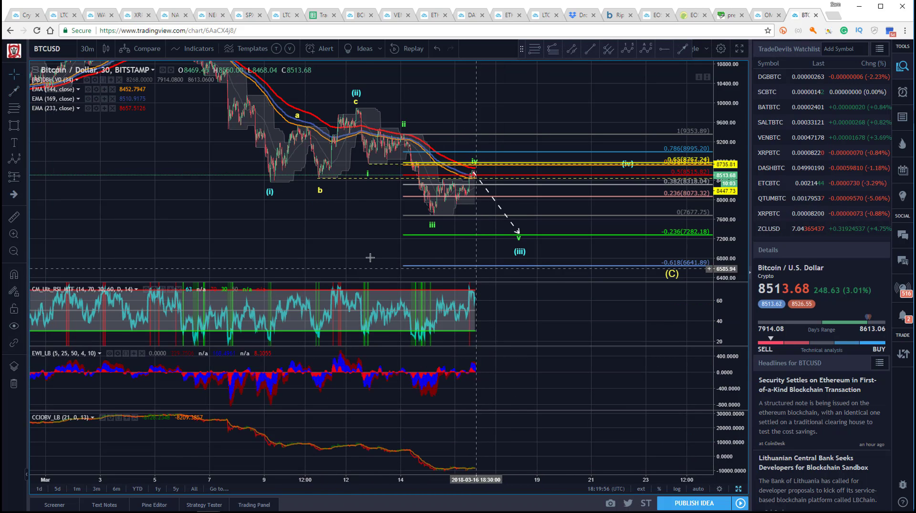
double_click(335, 241)
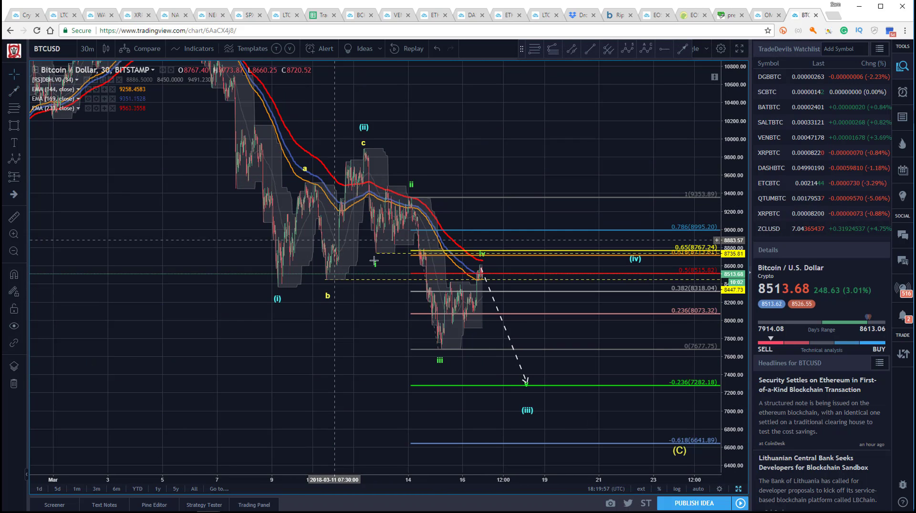
- Nudge (iii) right, lower (iv) to about 8355, and set (v) on −0.618 at 6641.89
click(528, 402)
drag(527, 392, 527, 392)
click(282, 333)
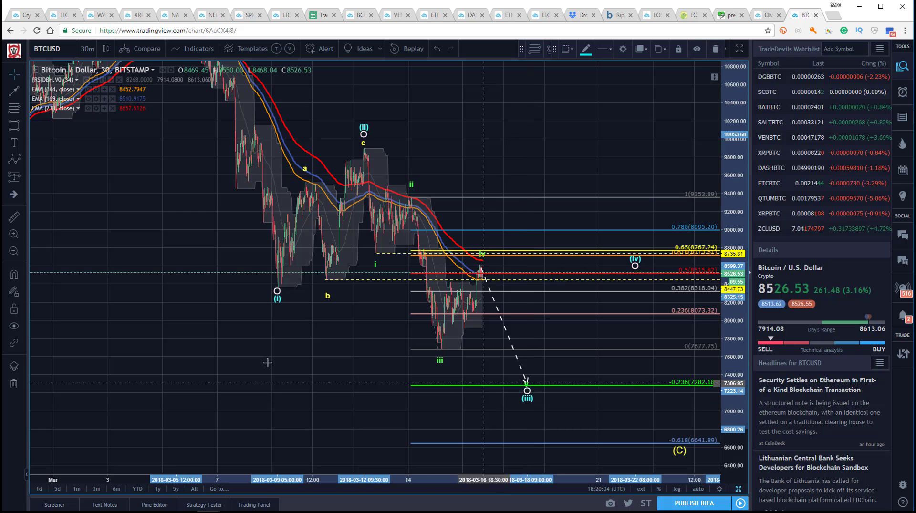
drag(344, 477, 377, 477)
drag(369, 391, 320, 389)
drag(551, 146, 522, 151)
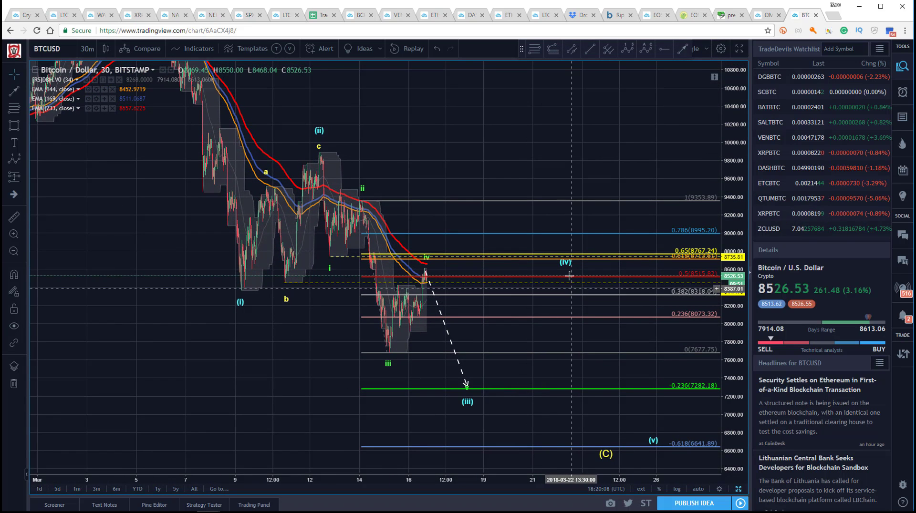
drag(567, 266, 572, 289)
drag(652, 435, 620, 438)
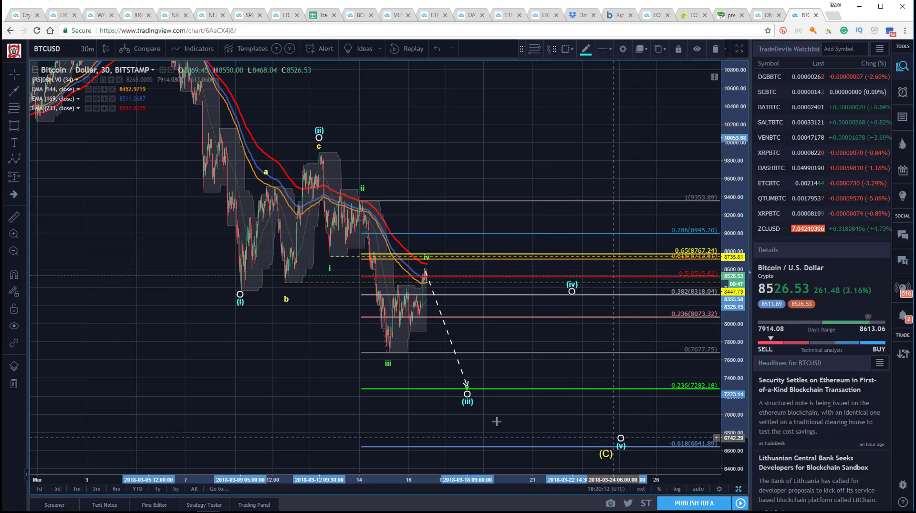
click(271, 376)
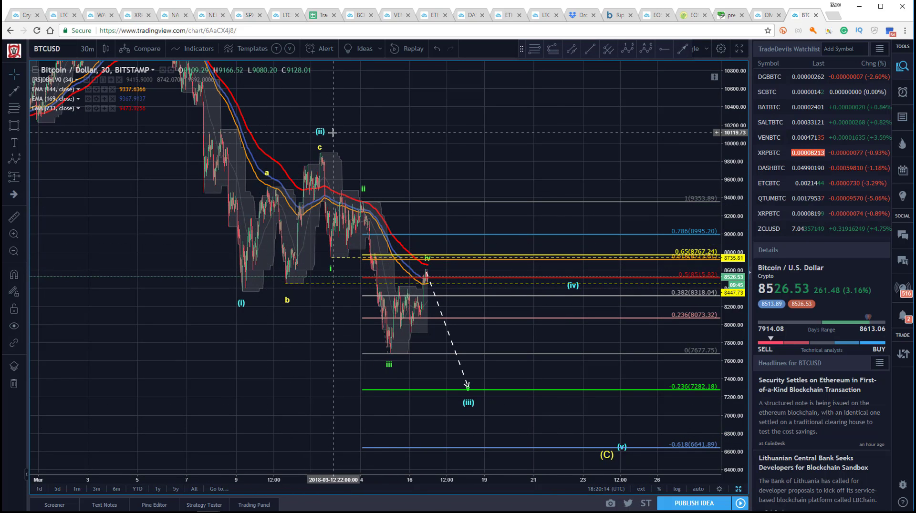
drag(474, 148, 482, 160)
drag(736, 121, 735, 181)
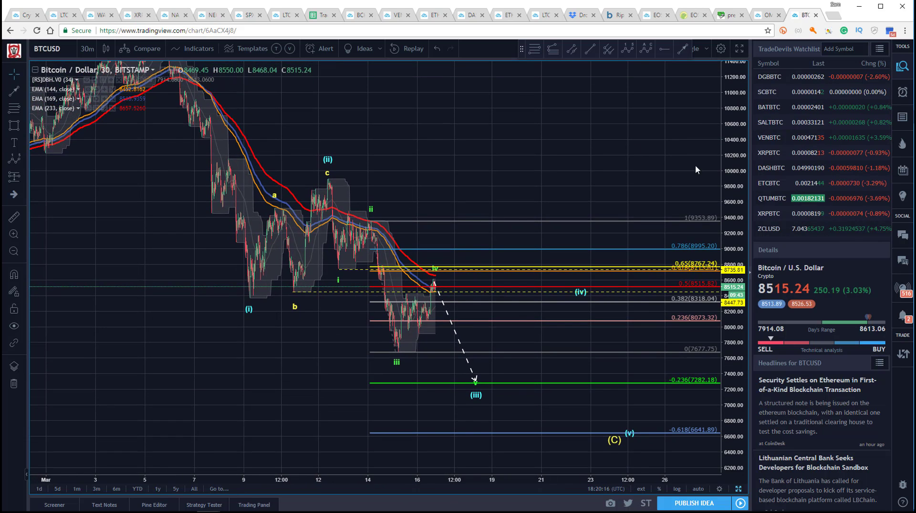
- Draw a trend-based Fib extension from the c high through the i low to 9353
click(475, 145)
click(553, 48)
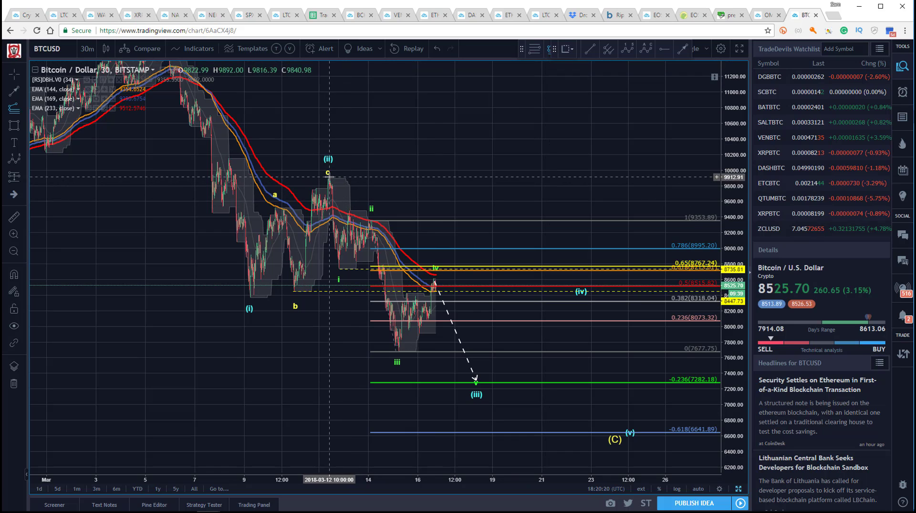
click(328, 179)
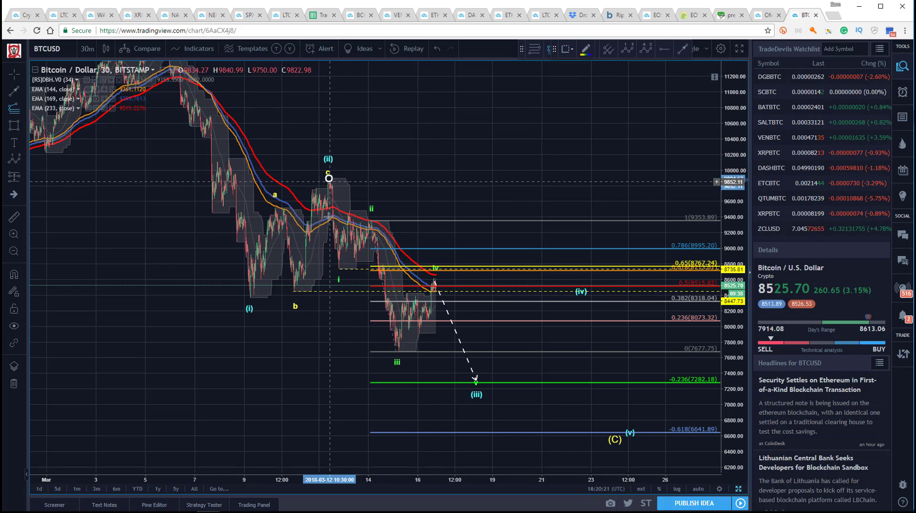
click(340, 270)
click(378, 221)
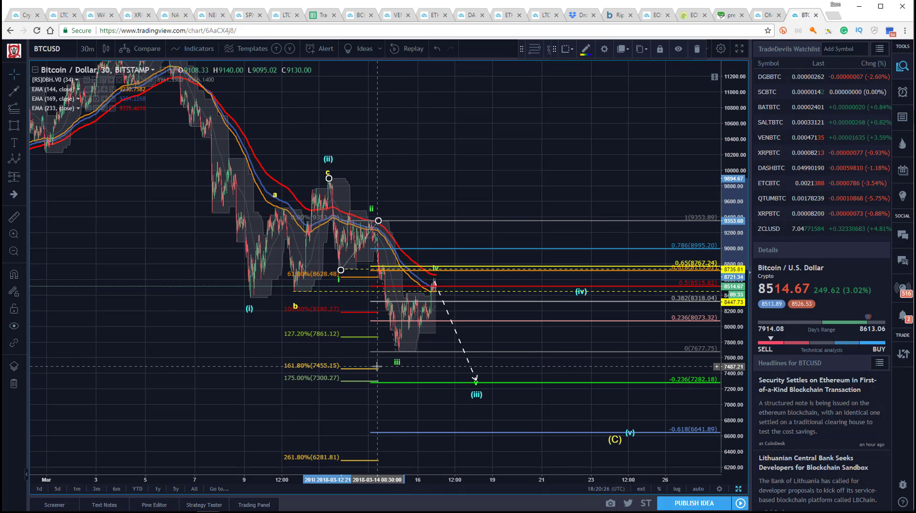
- Adjust wave iii and draw a target box from the 161.8% level across 175%
drag(396, 361, 400, 359)
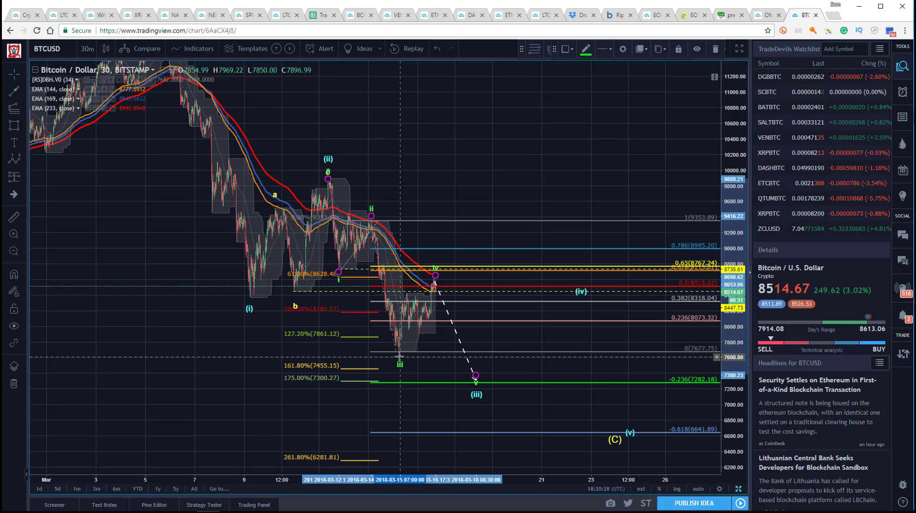
click(357, 363)
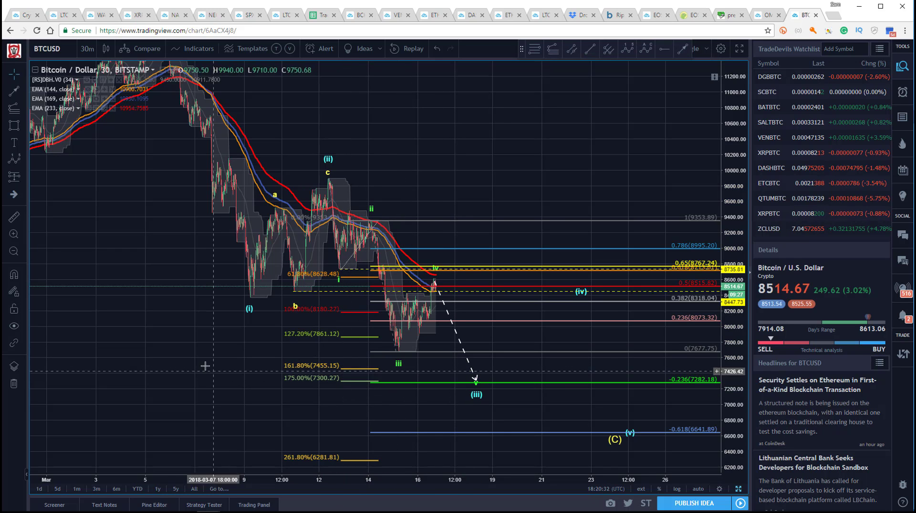
click(355, 370)
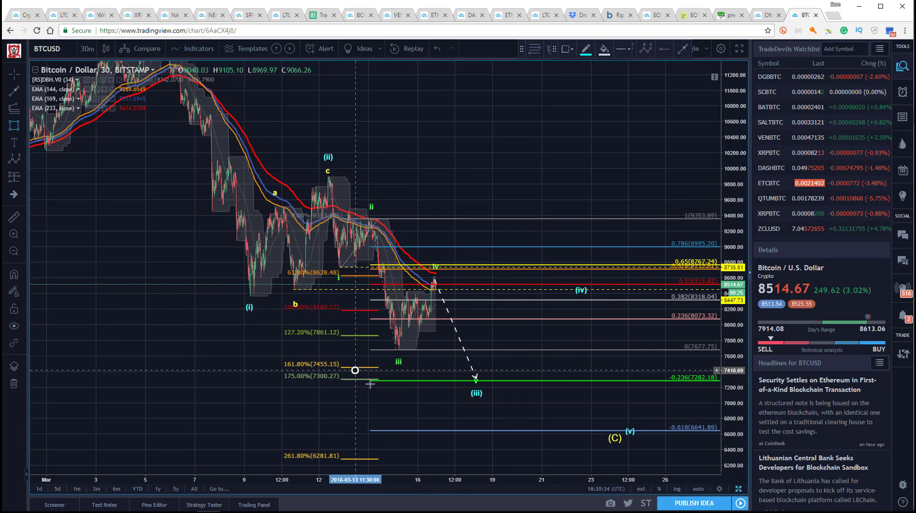
click(486, 382)
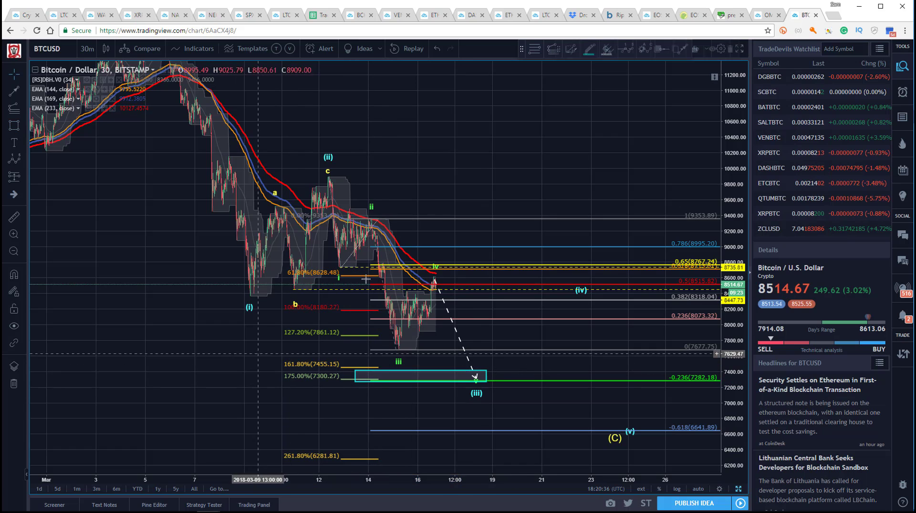
- Raise the extension's top point and move the retracement's 1 anchor to 9483.70
mouse_move(379, 220)
mouse_down()
mouse_move(351, 210)
mouse_move(362, 207)
mouse_up()
click(382, 165)
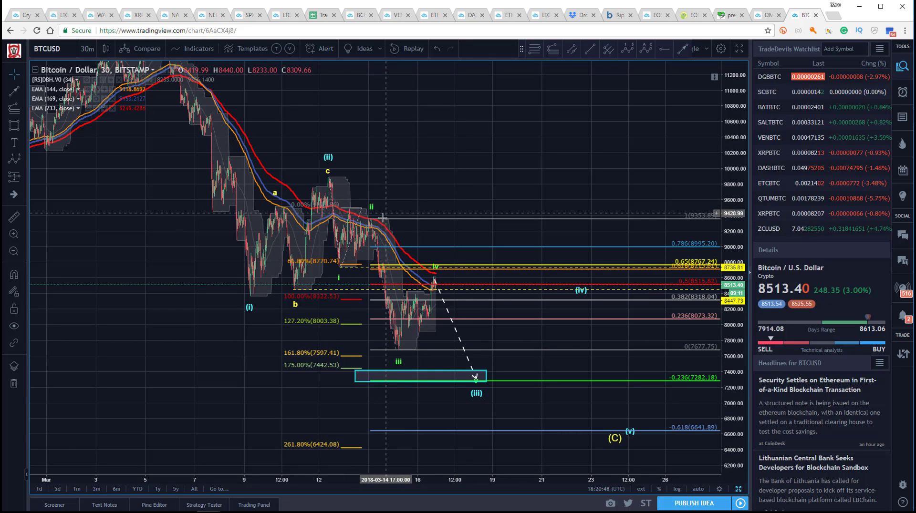
mouse_move(370, 219)
mouse_down()
mouse_move(349, 208)
mouse_move(356, 200)
mouse_up()
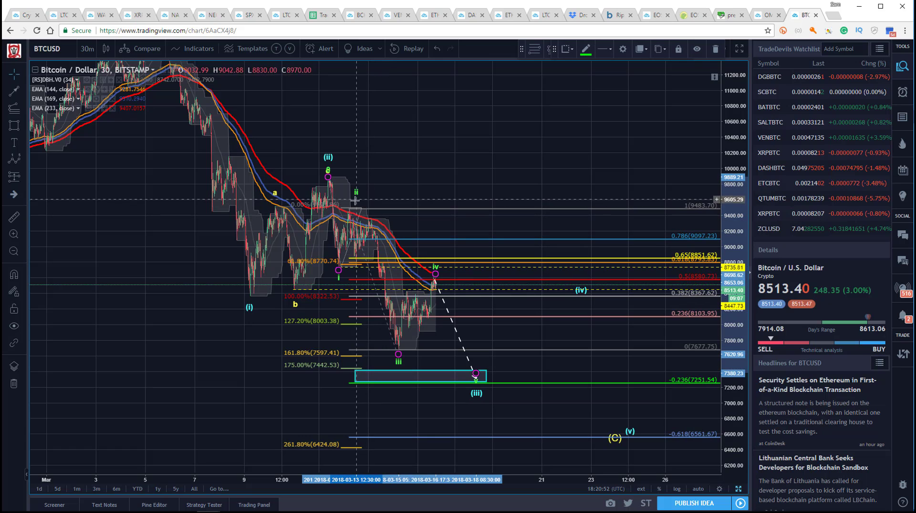
- Fine-tune the Fib extension's third point to retune its levels
click(405, 165)
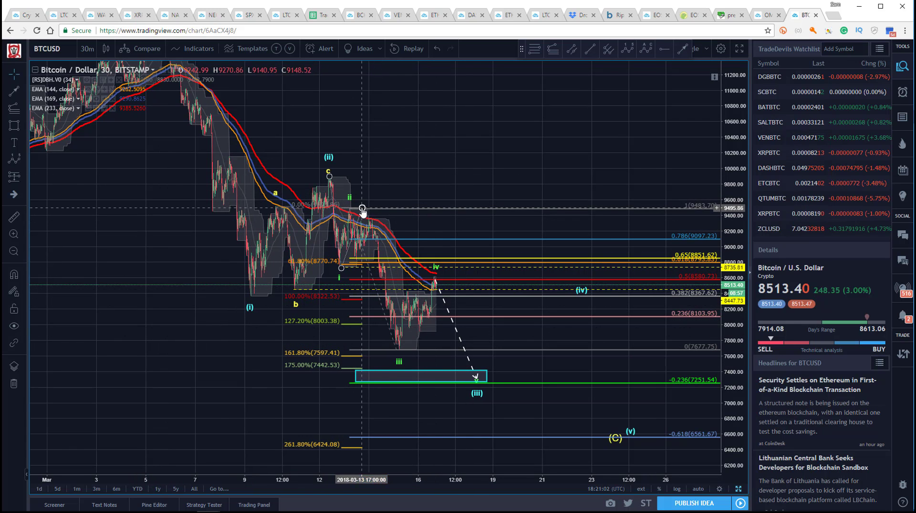
mouse_move(362, 210)
mouse_down()
mouse_move(383, 218)
mouse_move(365, 209)
mouse_up()
click(393, 184)
click(367, 175)
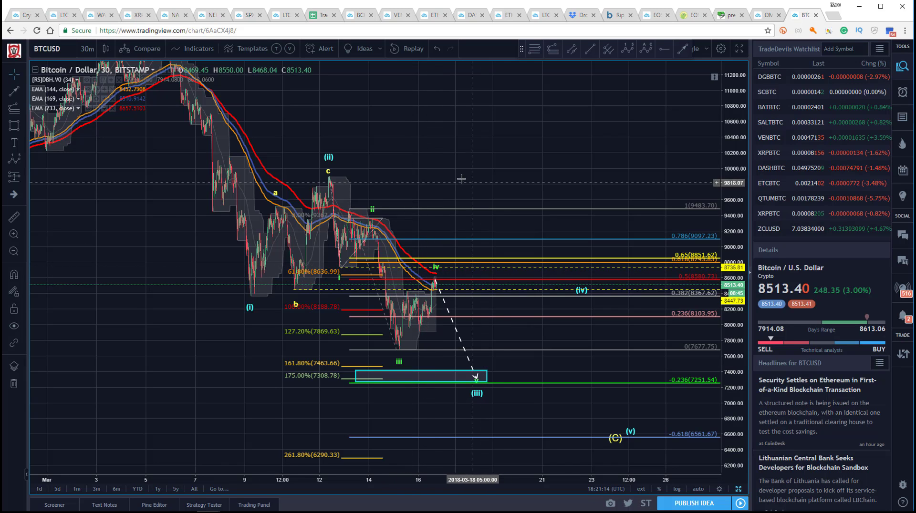
- Draw a dashed upward projection line from the current price to about 9575
click(444, 307)
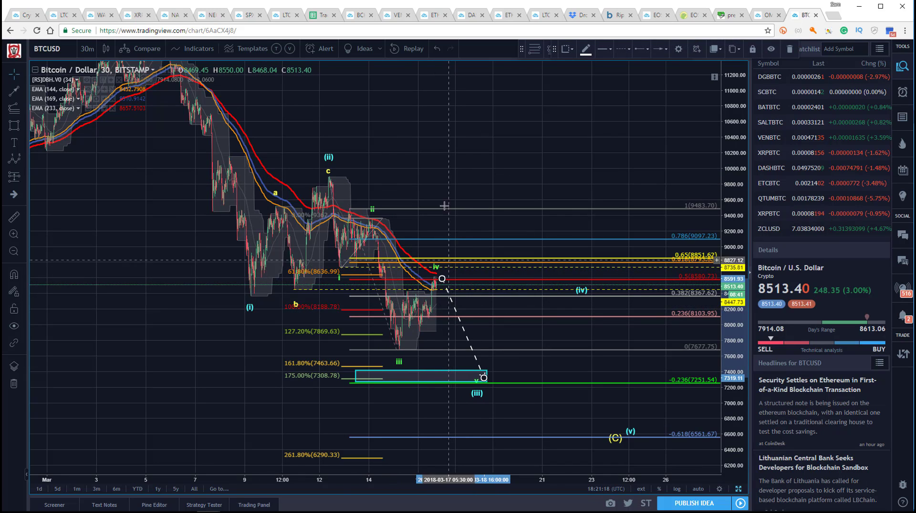
click(437, 184)
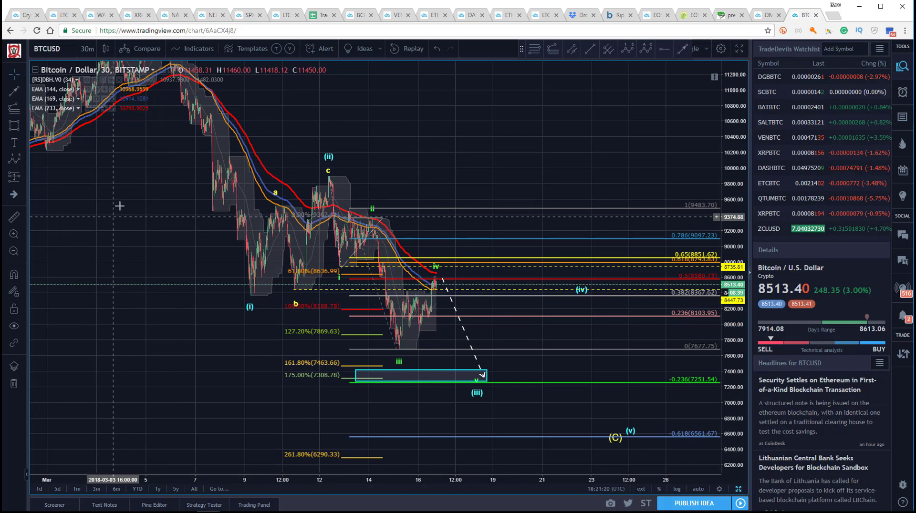
click(15, 92)
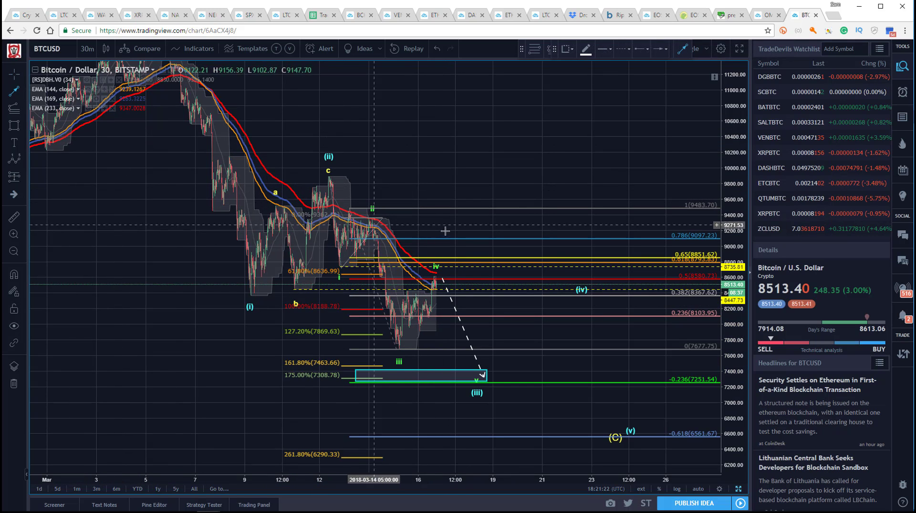
click(437, 275)
click(470, 201)
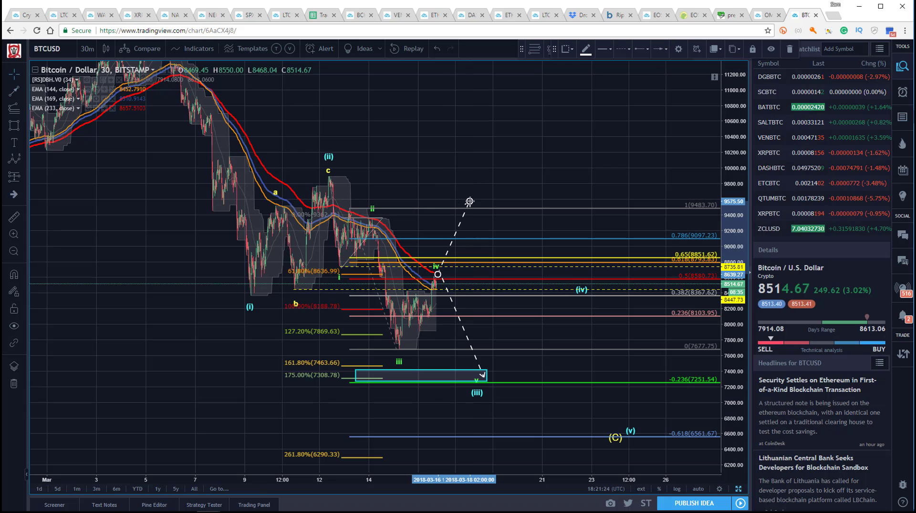
click(188, 243)
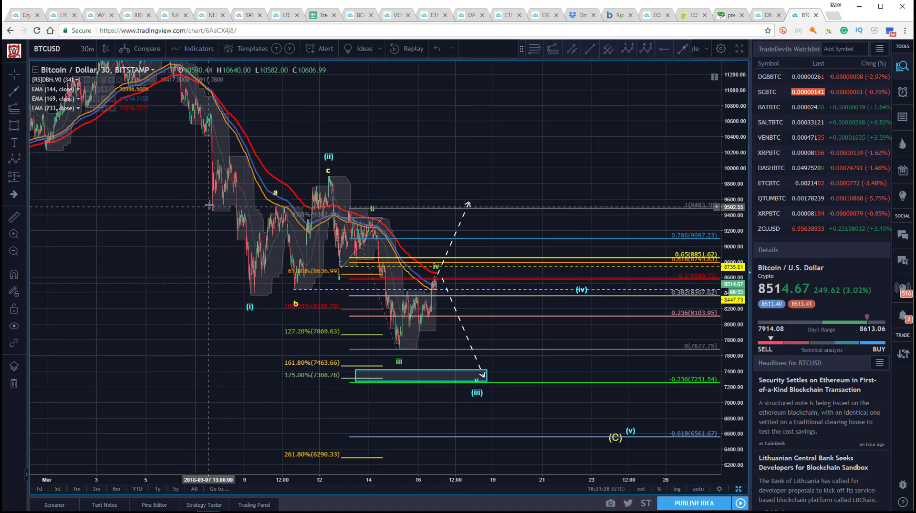
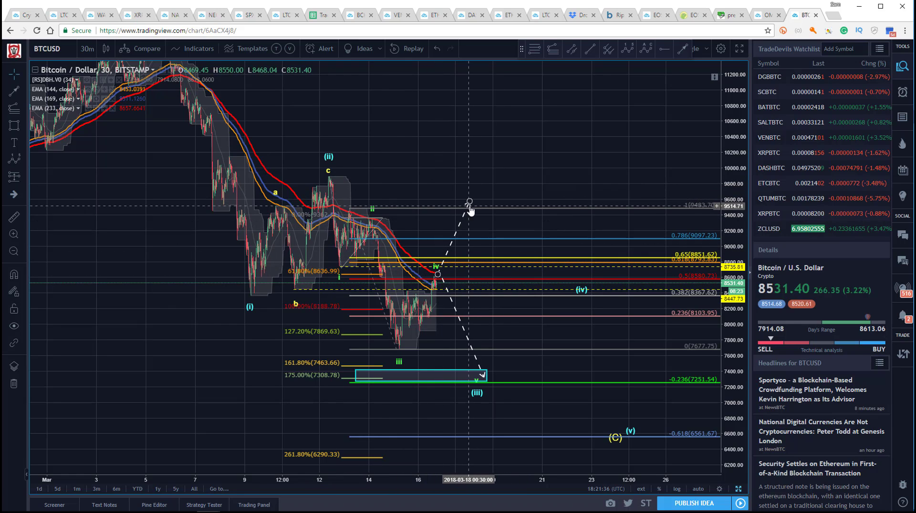
- Pull the dashed projection arrow's top end back down and reframe the chart
drag(469, 207, 480, 229)
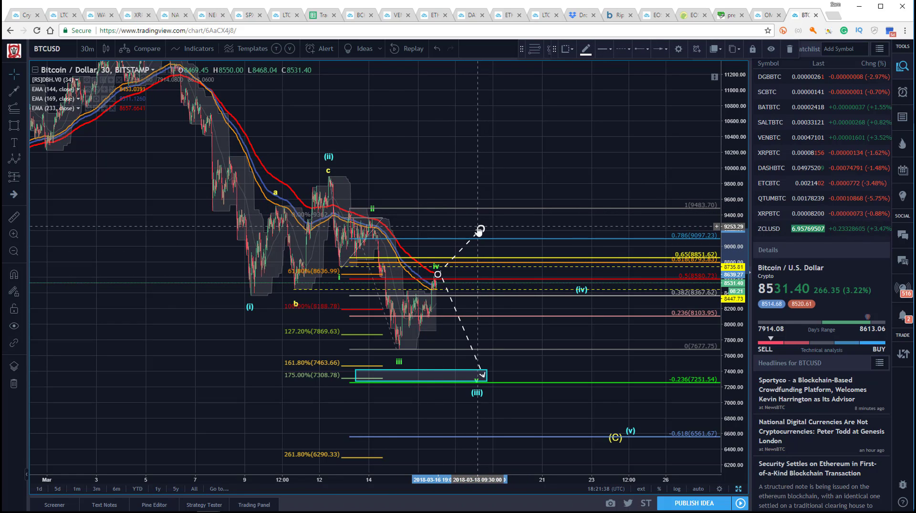
click(460, 205)
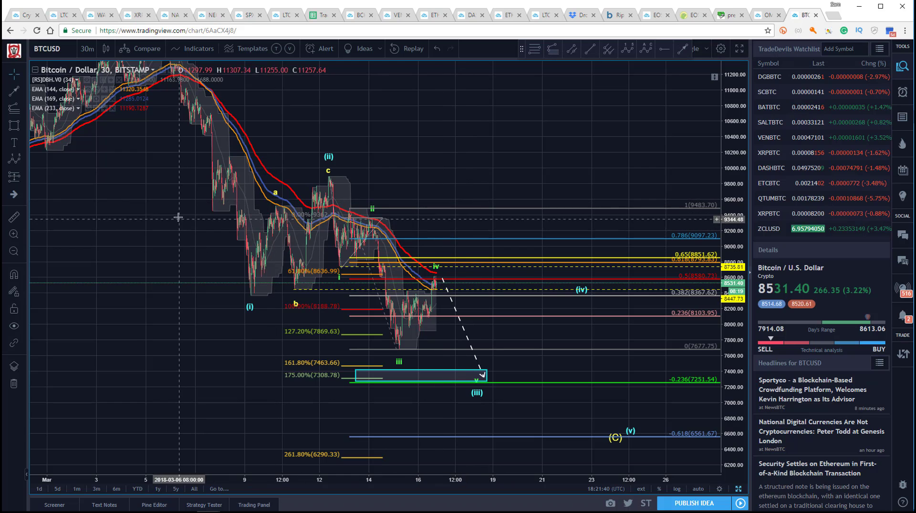
drag(181, 216, 186, 217)
drag(391, 482, 409, 484)
drag(297, 387, 290, 382)
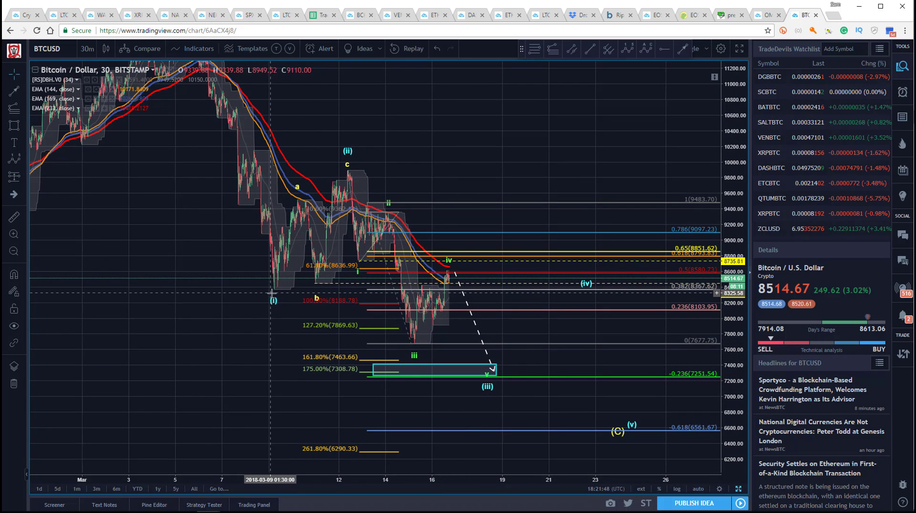
- Move the wave (iii) point further right and re-anchor the Fib retracement top to 9353.01
drag(487, 387, 496, 383)
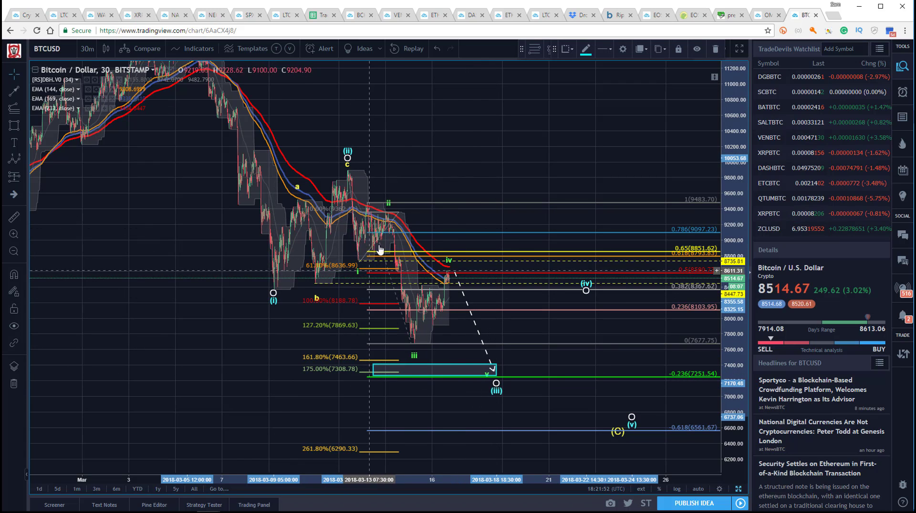
drag(367, 204, 386, 209)
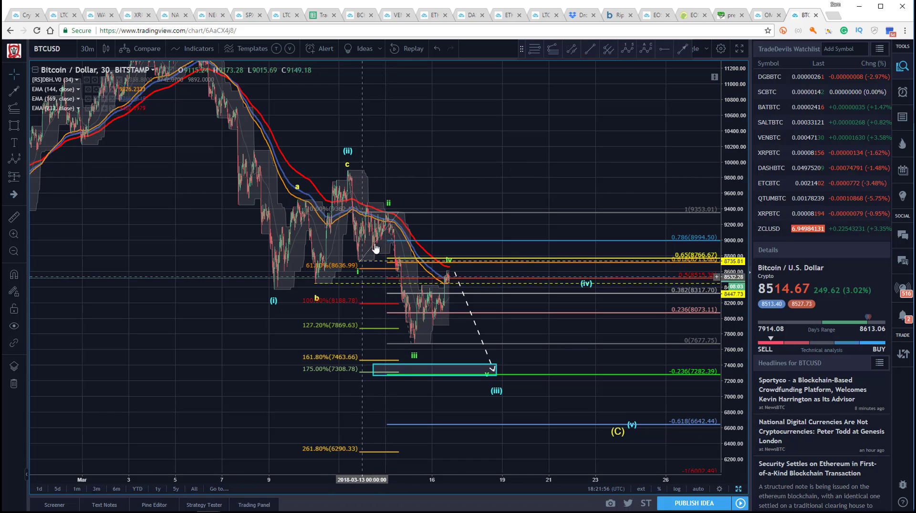
click(414, 356)
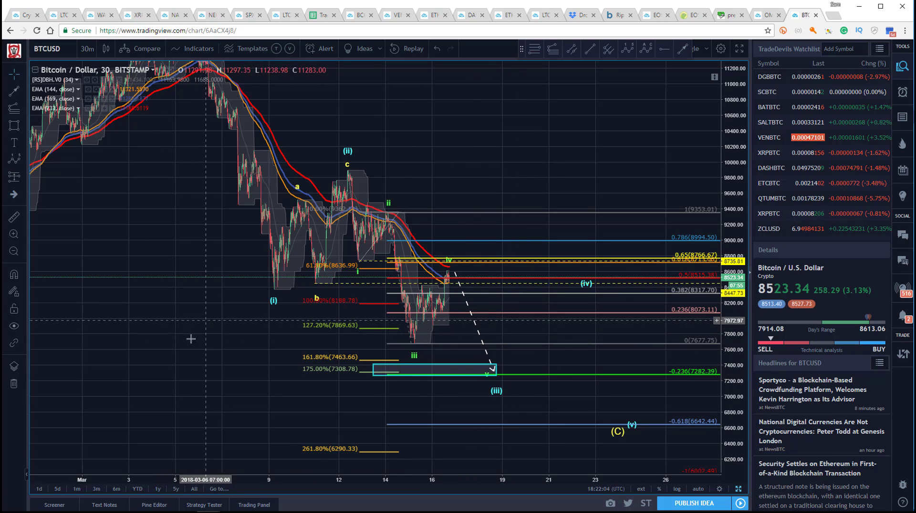
click(498, 392)
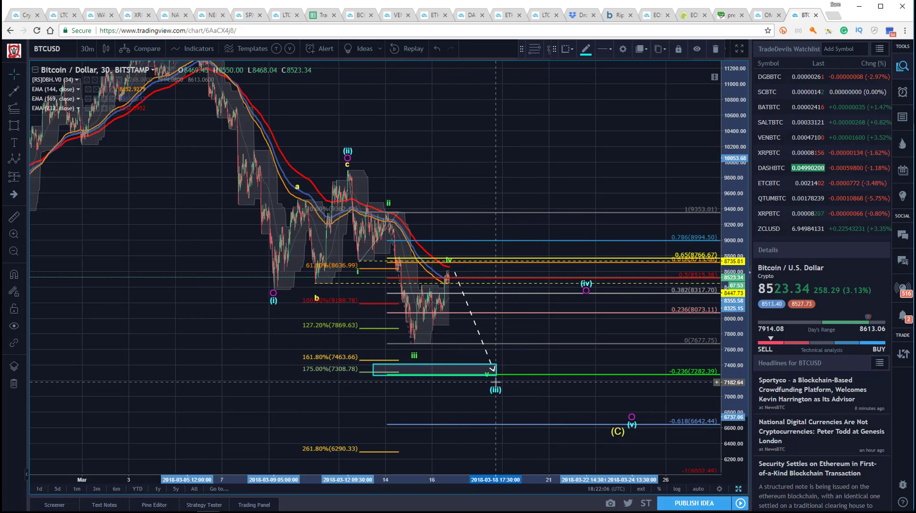
click(119, 344)
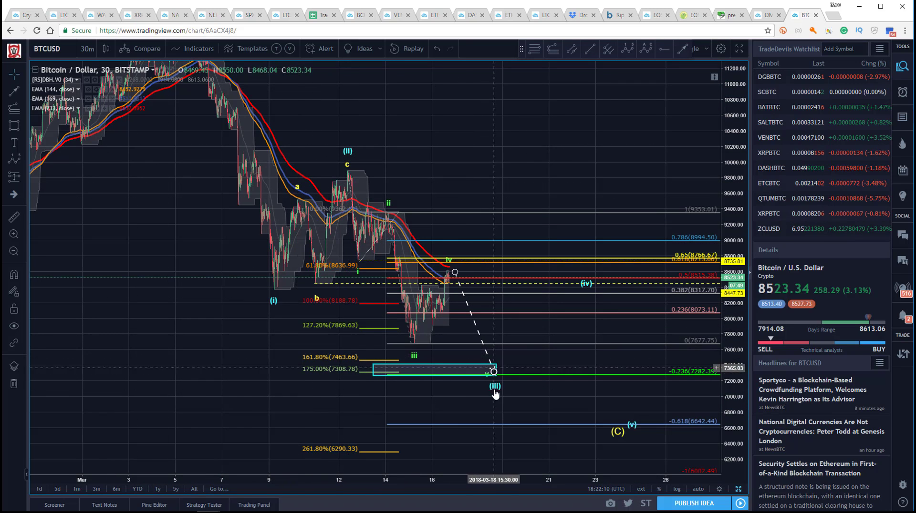
drag(182, 346, 184, 348)
- Draw a trend-based Fib extension from peak (B) through the (i) low to (ii)
drag(275, 483, 376, 453)
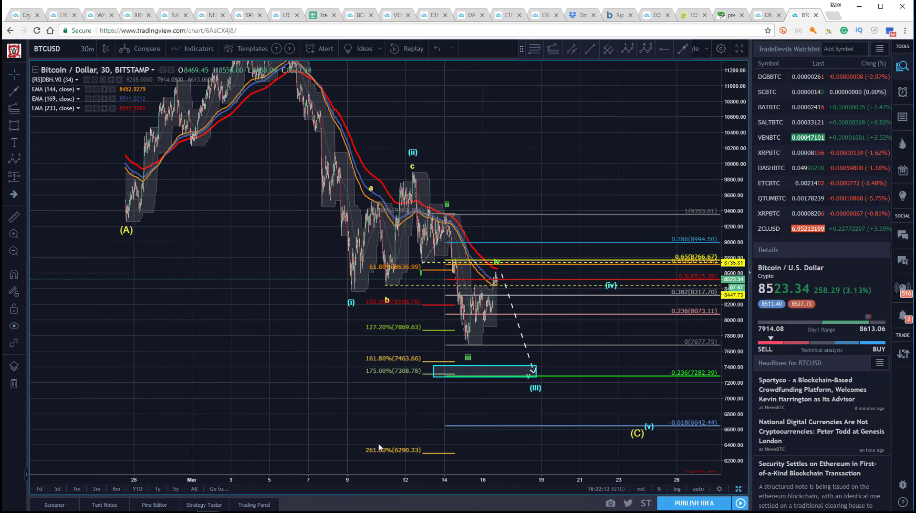
drag(730, 157, 730, 174)
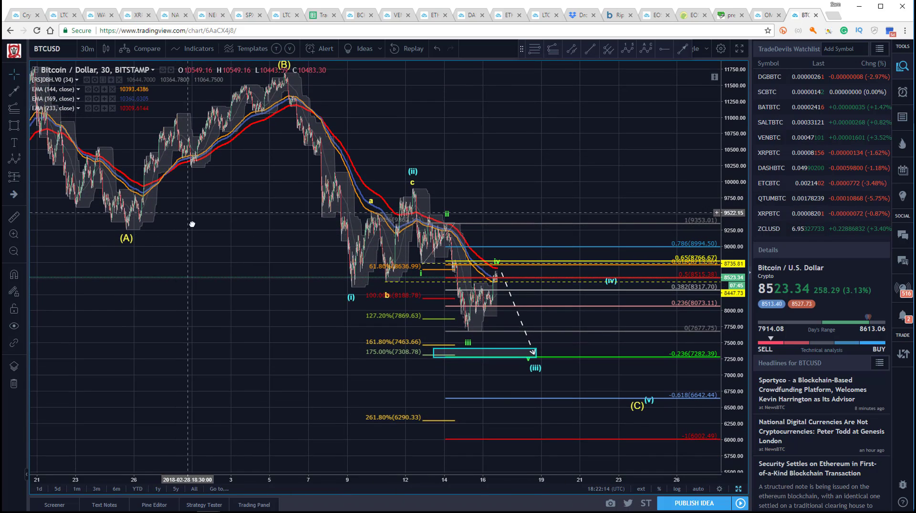
drag(191, 224, 180, 255)
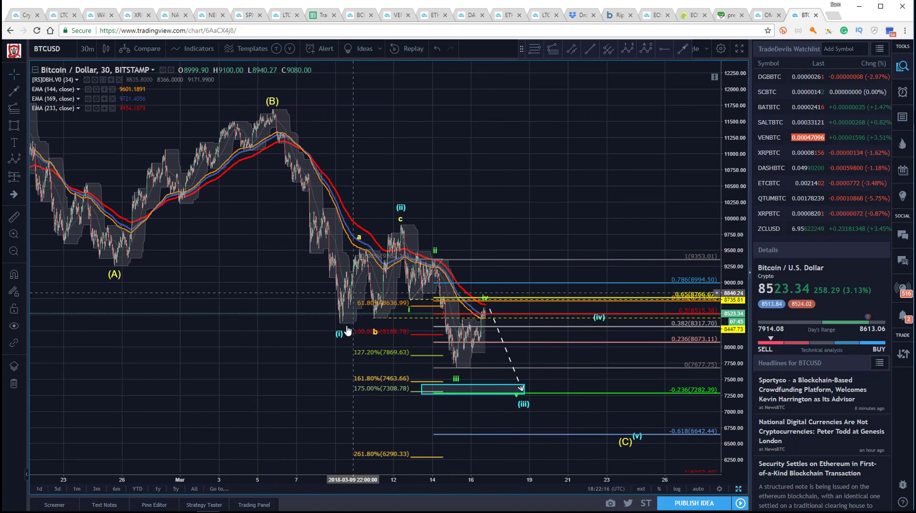
click(553, 52)
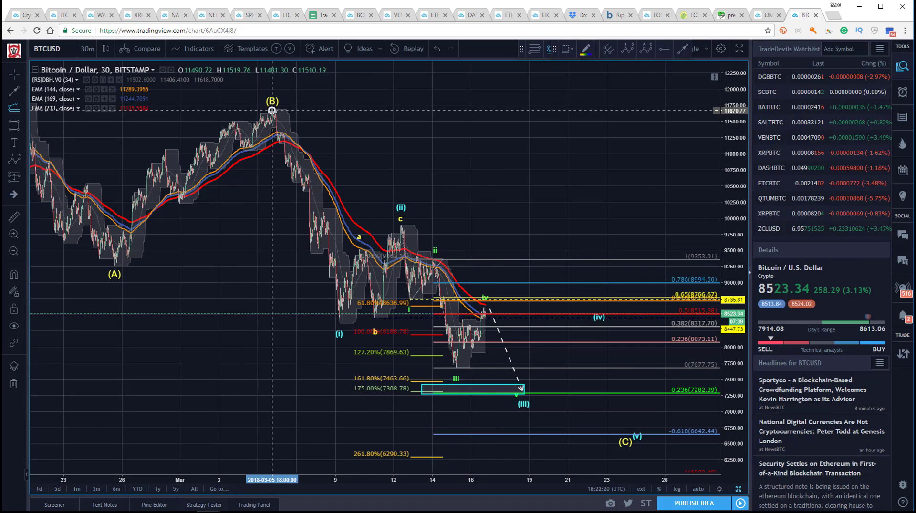
click(271, 110)
click(336, 322)
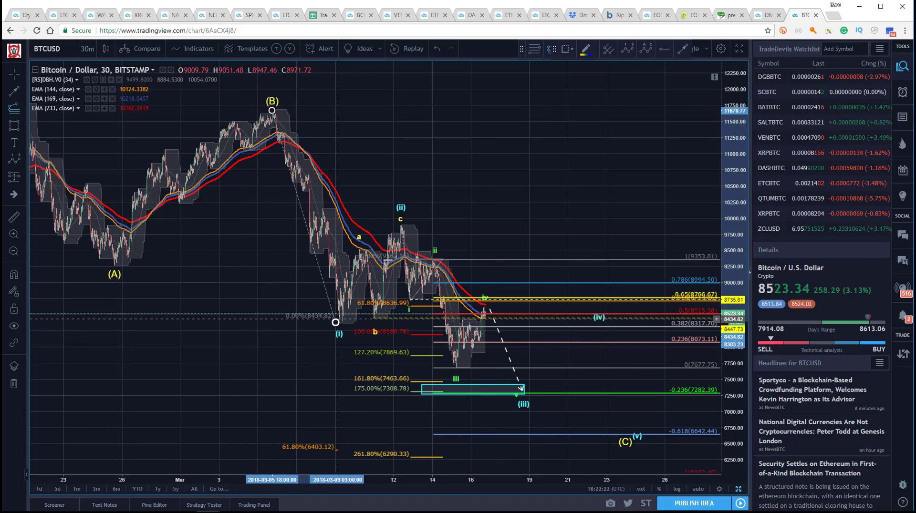
click(439, 224)
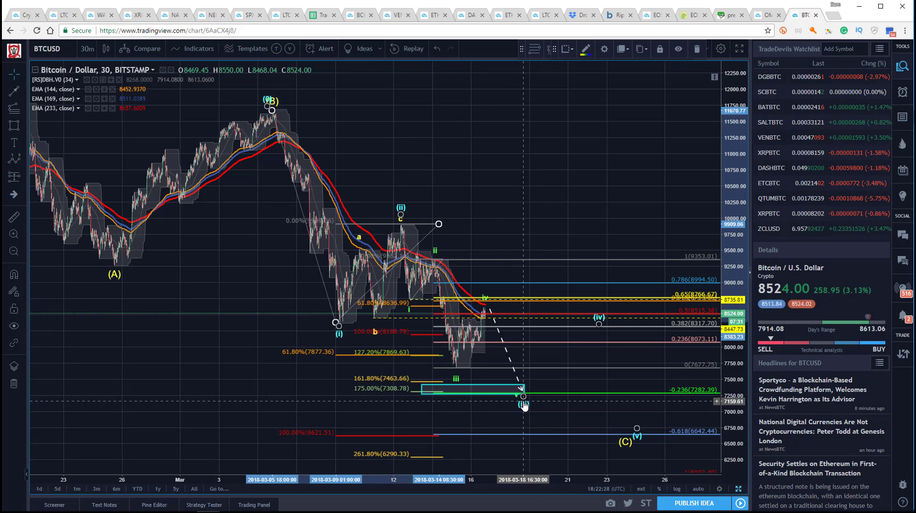
- Lower wave (iii) to about 6887 and extend the dashed arrow down to about 6665
drag(523, 405, 545, 431)
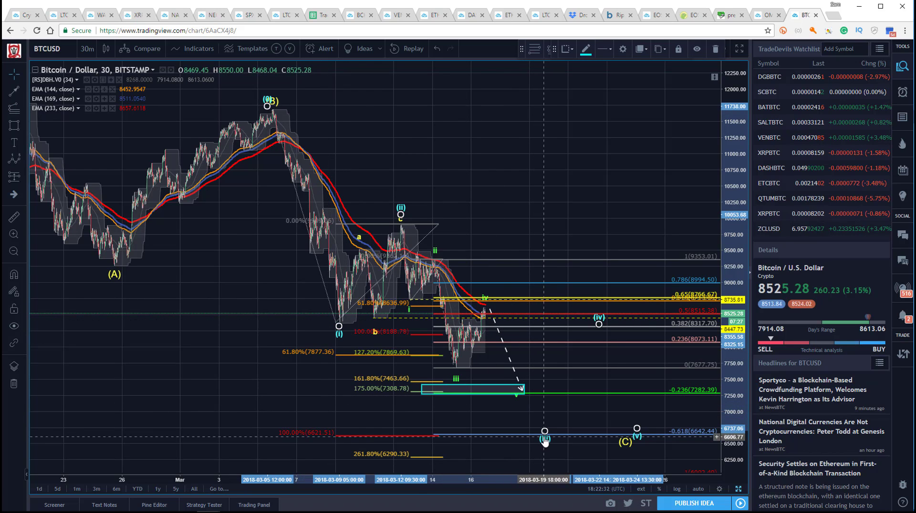
click(273, 291)
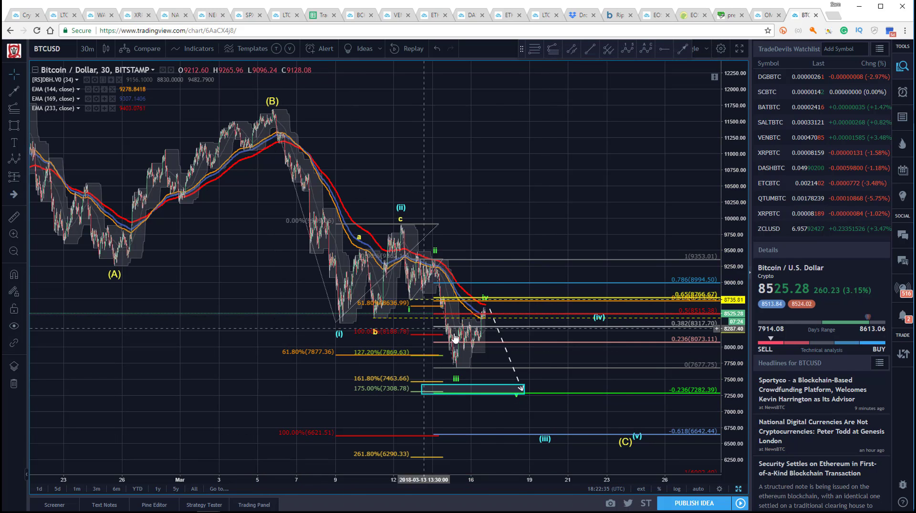
click(522, 389)
drag(522, 390, 548, 432)
click(248, 299)
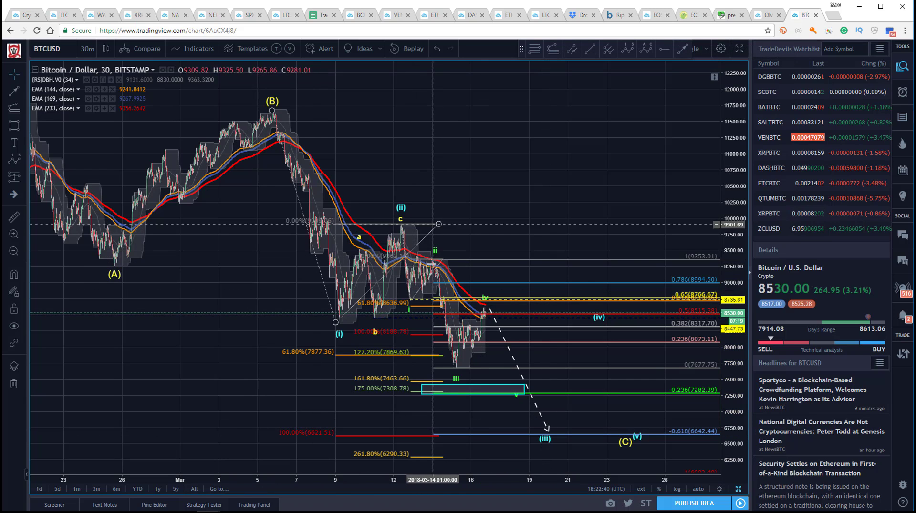
drag(490, 311, 484, 312)
click(484, 303)
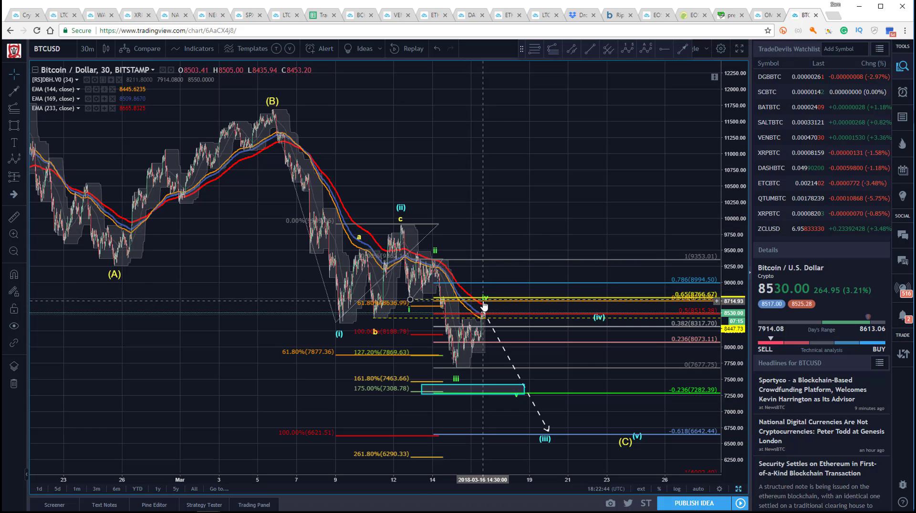
click(458, 193)
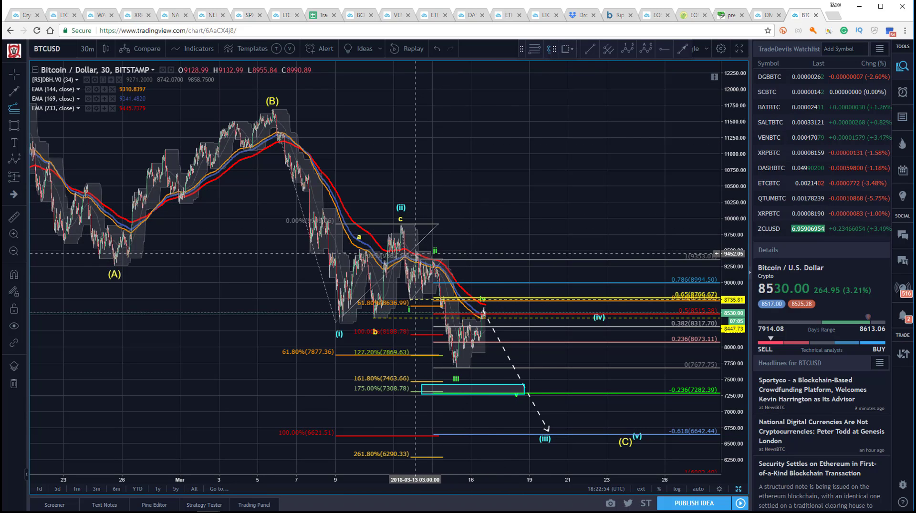
- Draw a new Fibonacci extension from wave ii through iii
click(433, 260)
click(455, 367)
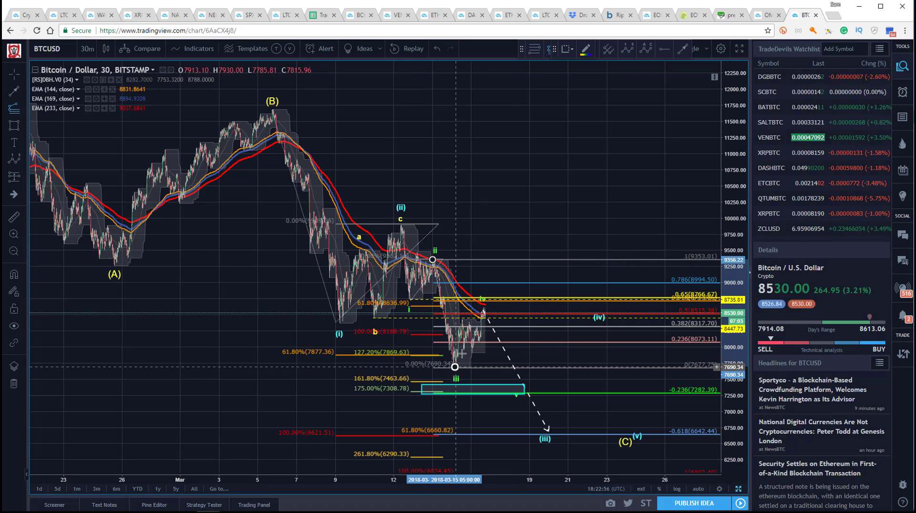
click(487, 308)
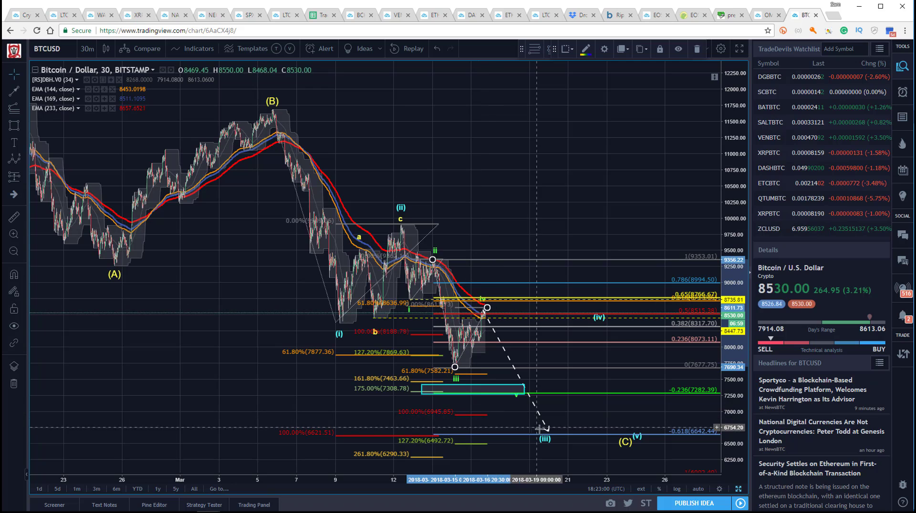
- Shorten the dashed arrow, raise wave (iii), and move minor v below the target box near 6920
drag(548, 429, 524, 414)
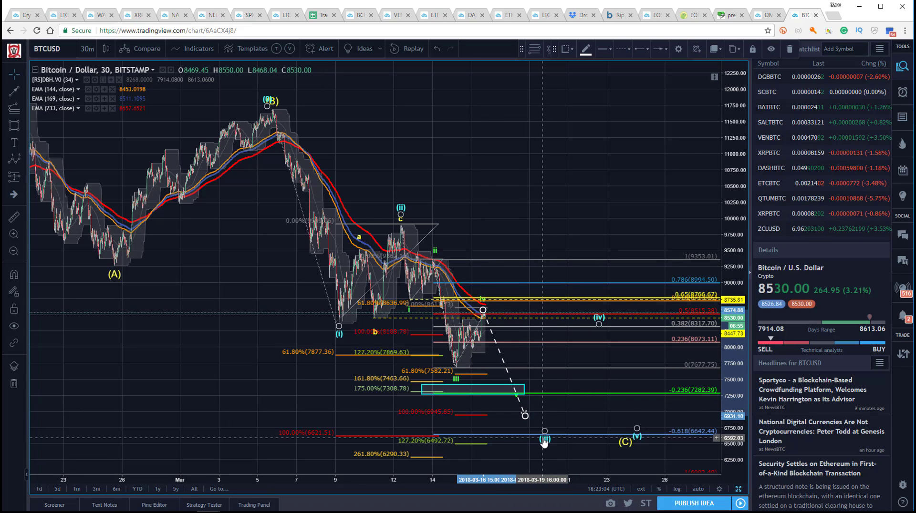
click(537, 429)
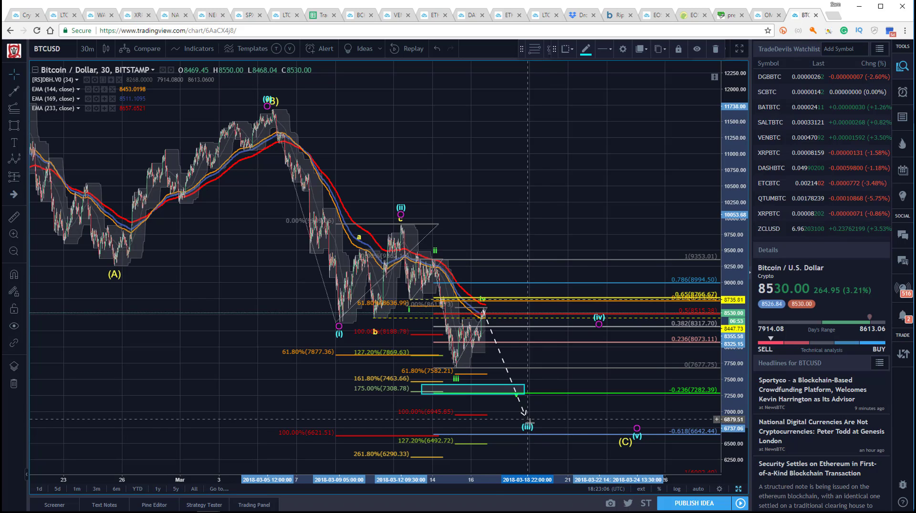
drag(534, 435, 541, 437)
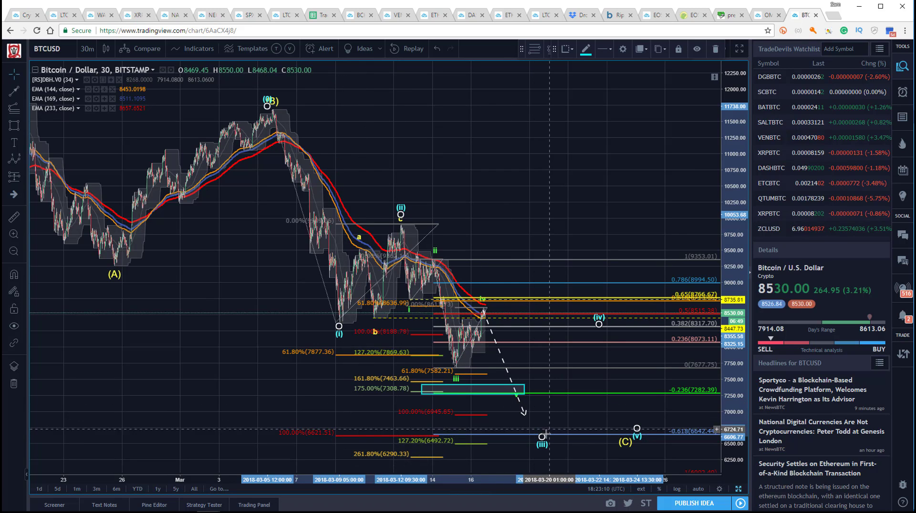
drag(542, 439, 523, 413)
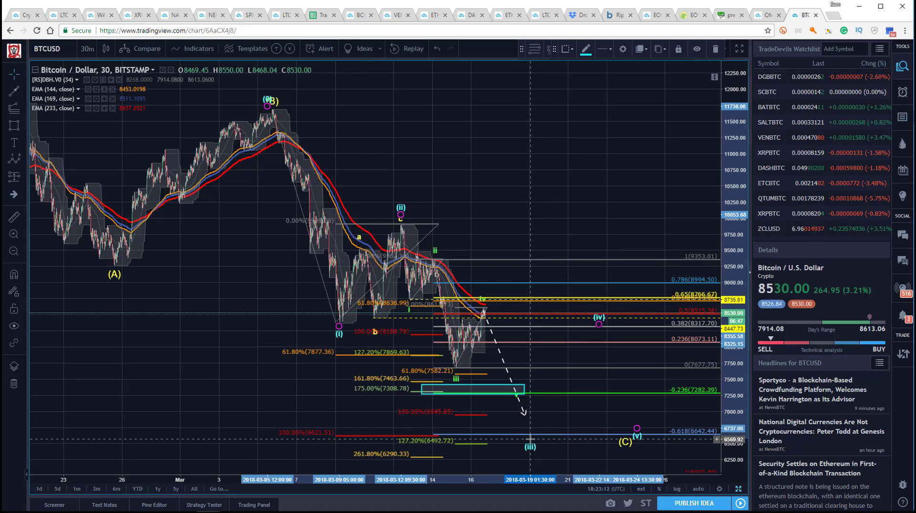
click(280, 350)
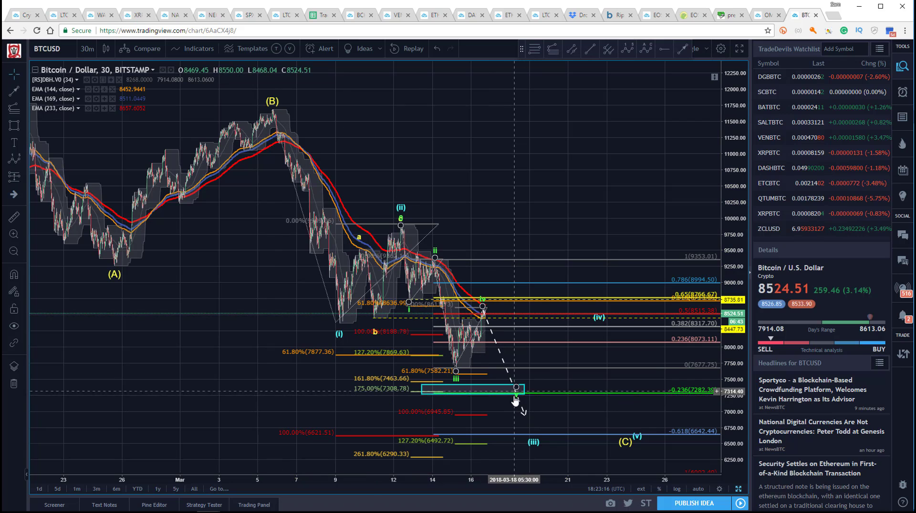
drag(516, 400, 529, 414)
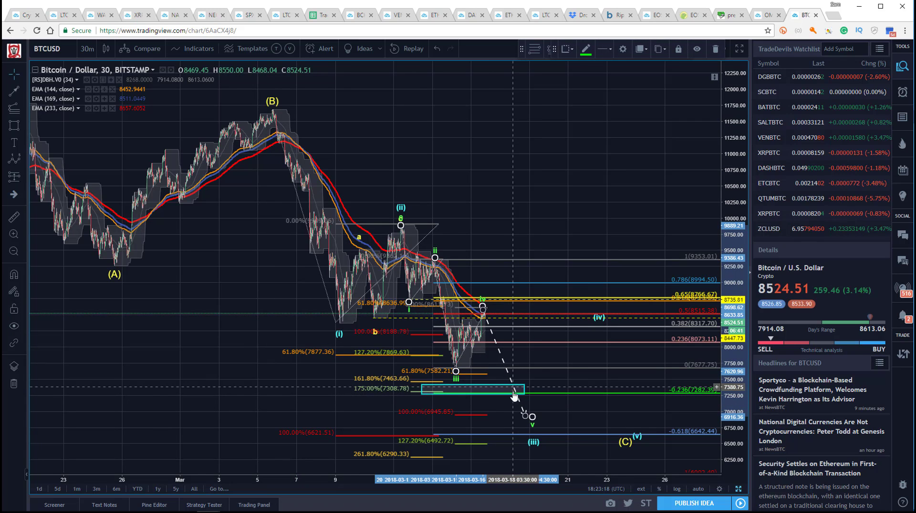
click(247, 274)
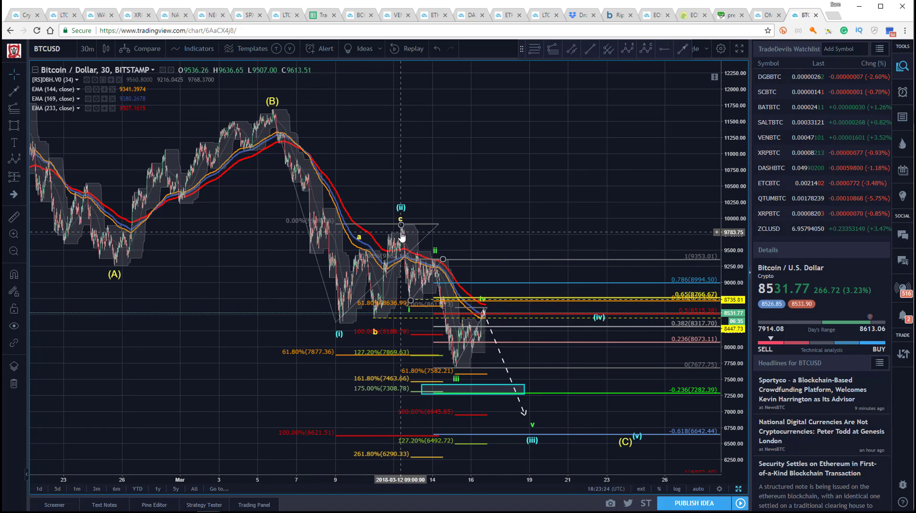
drag(460, 157, 431, 123)
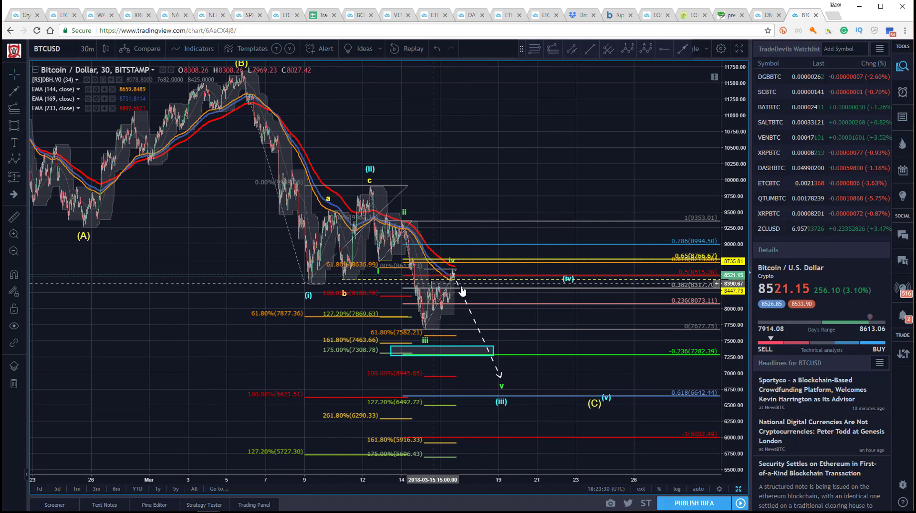
- Re-aim the first dashed arrow's tip back down to about 6797
mouse_move(501, 380)
mouse_down()
mouse_move(531, 229)
mouse_move(520, 201)
mouse_up()
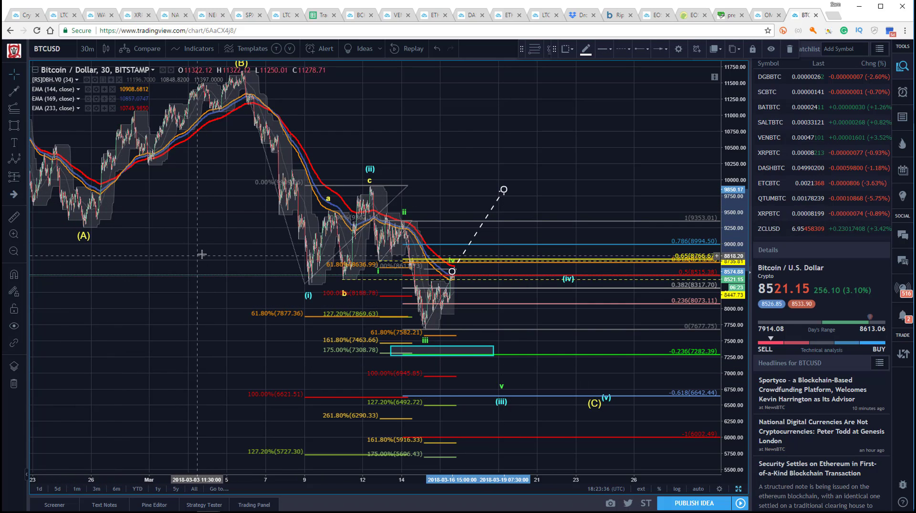
drag(206, 238, 216, 243)
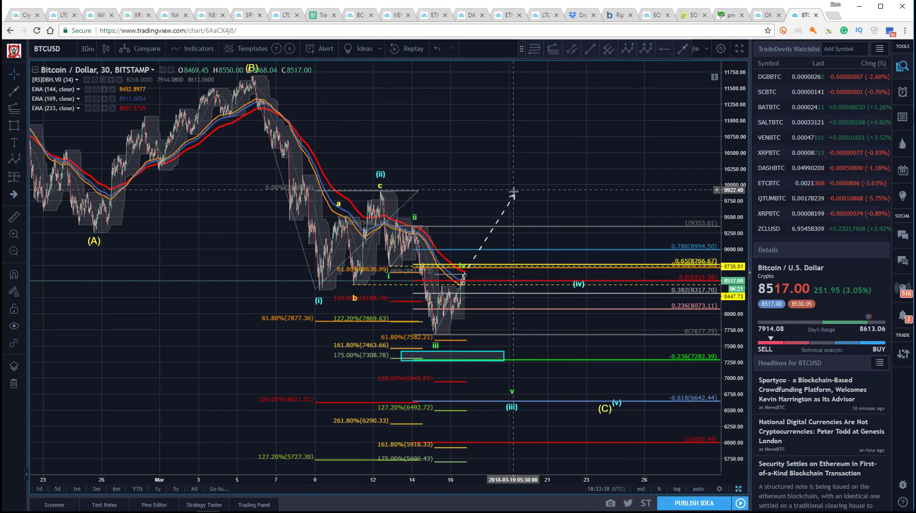
drag(511, 201, 523, 392)
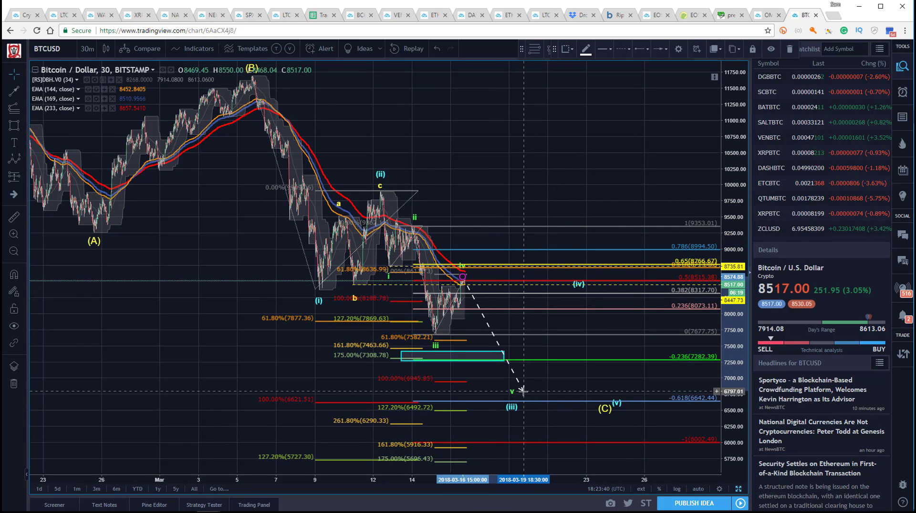
click(459, 153)
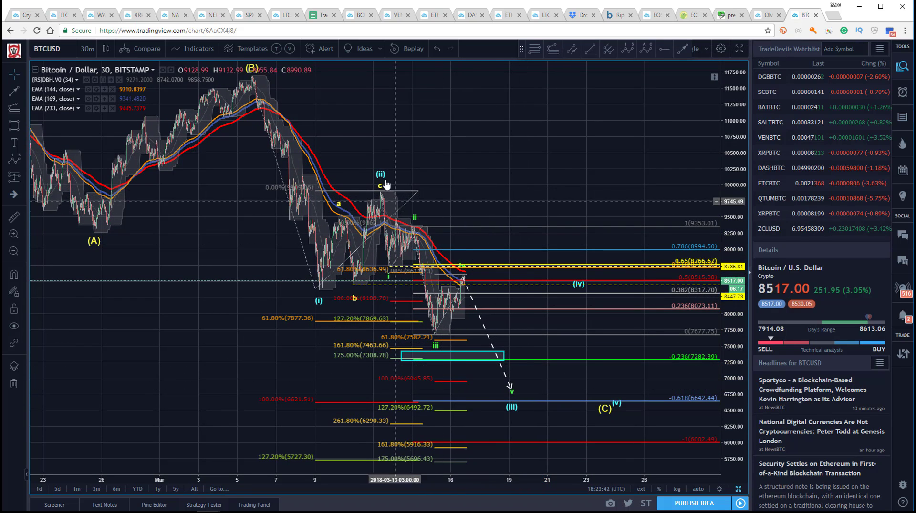
drag(505, 173, 458, 152)
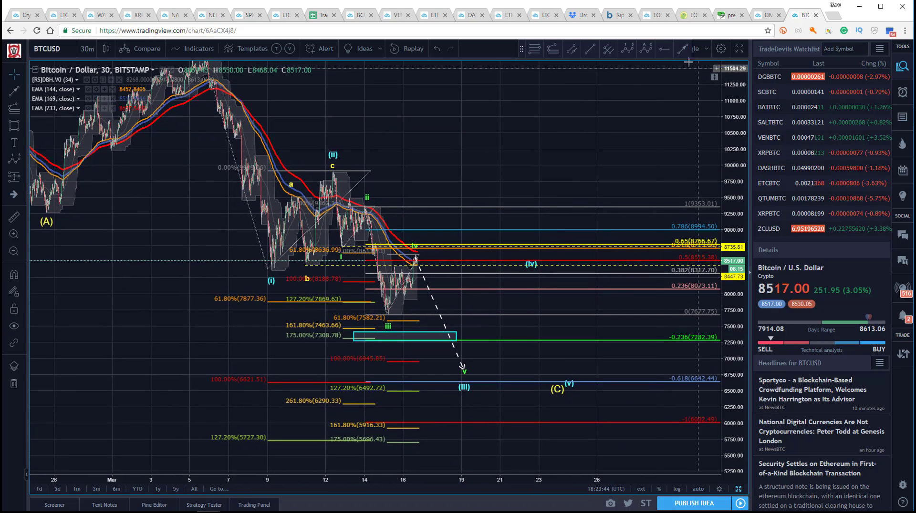
- Add dashed segments from the (iii) low up to (iv) near 8100, then down past (C)
click(469, 382)
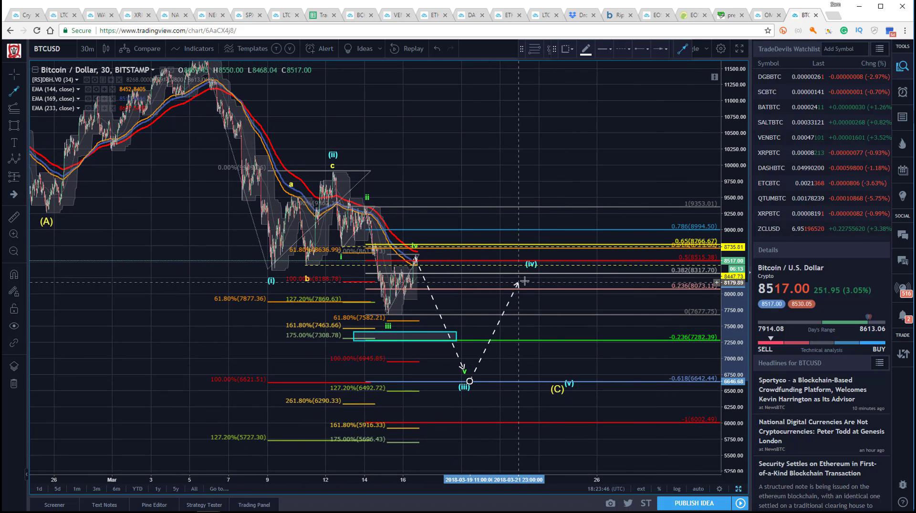
click(525, 281)
click(483, 162)
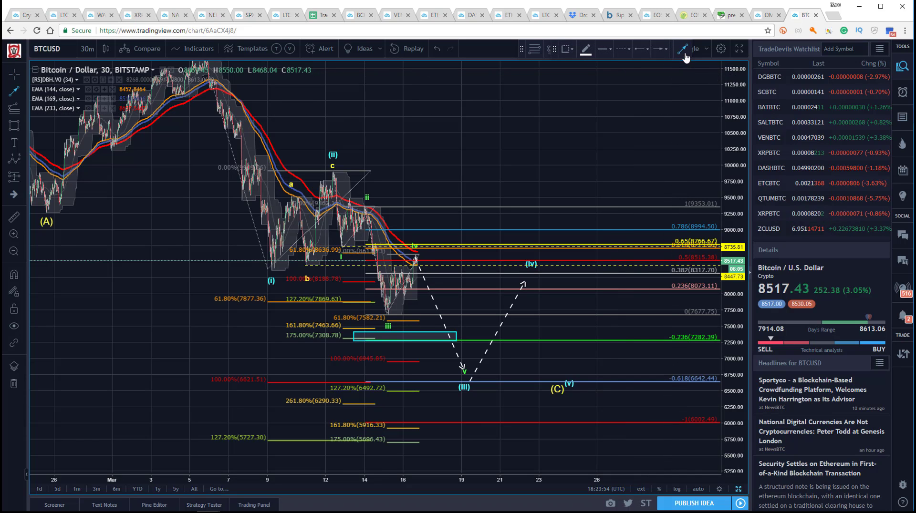
click(522, 285)
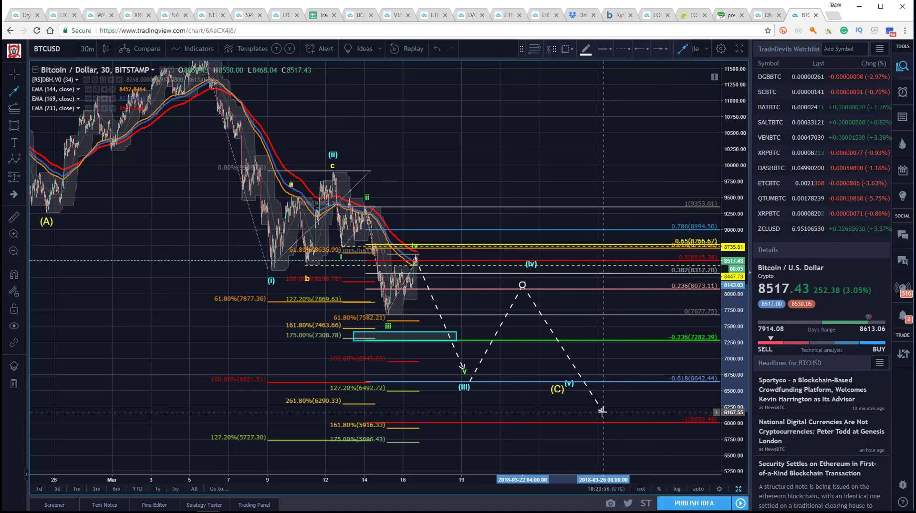
double_click(602, 408)
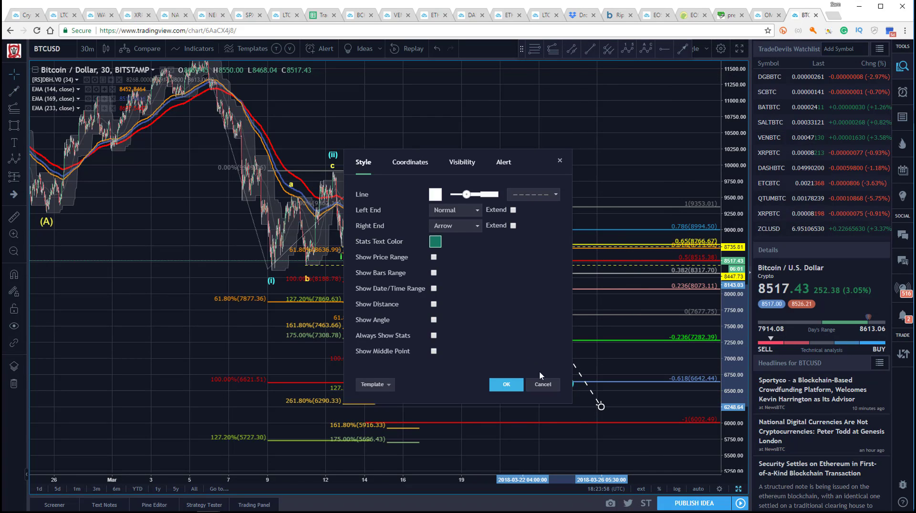
click(534, 383)
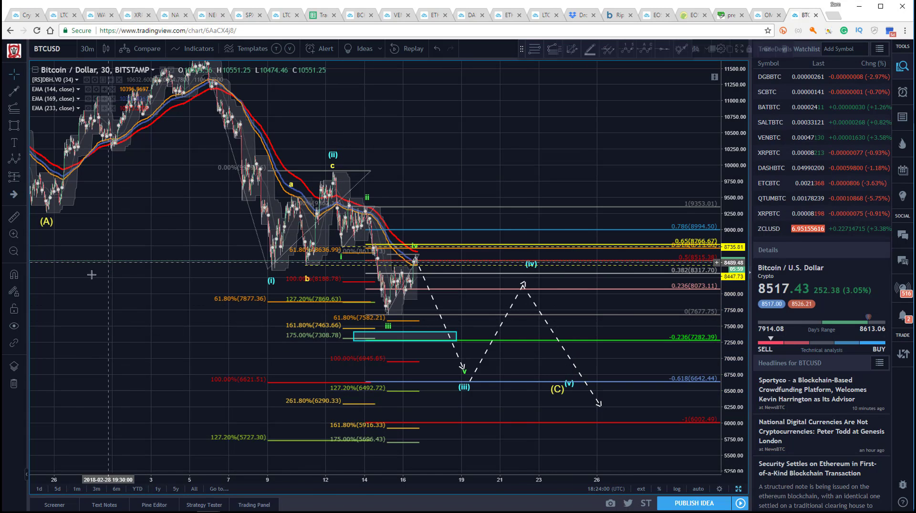
- Drag the wave's (C) and (v) points down to the dashed path's end near 6150
click(13, 252)
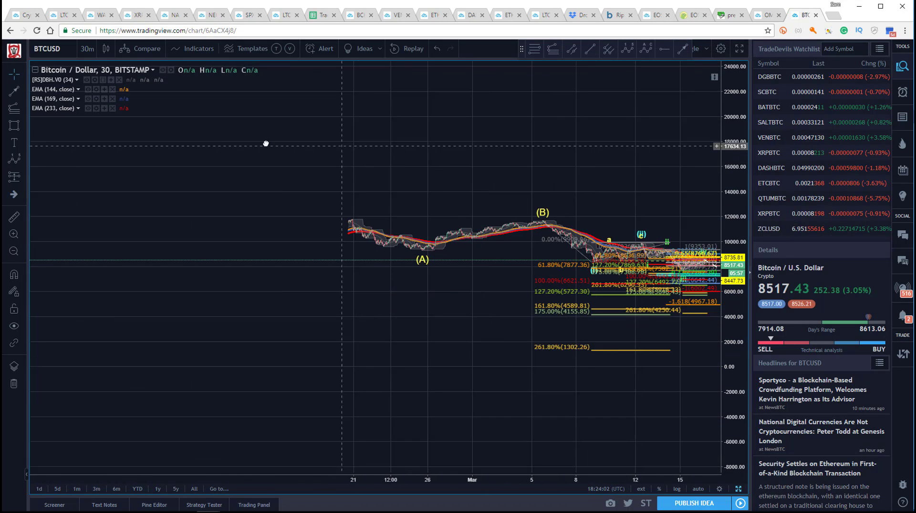
click(698, 489)
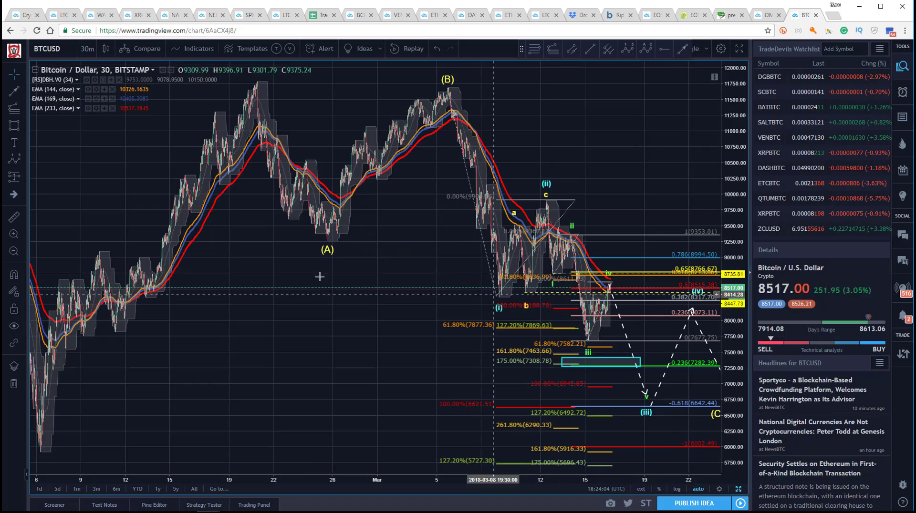
drag(411, 241, 307, 241)
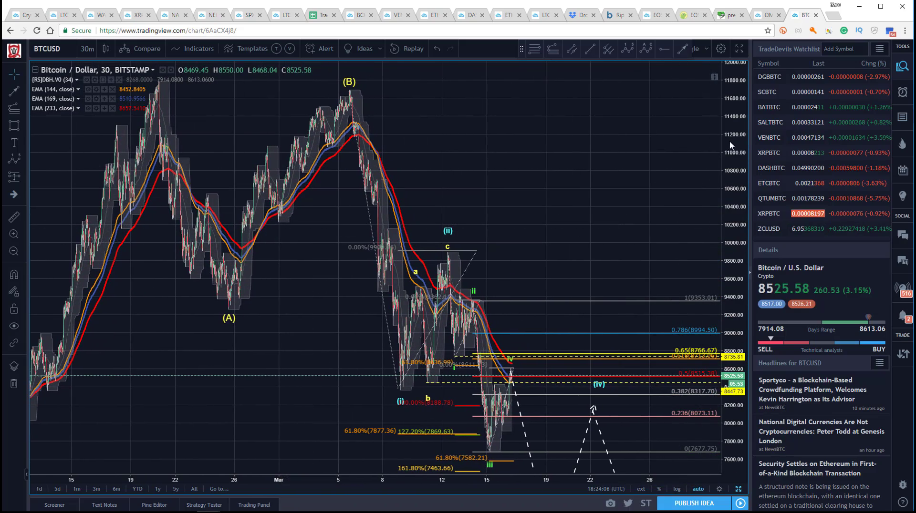
drag(732, 148, 745, 268)
drag(511, 197, 516, 143)
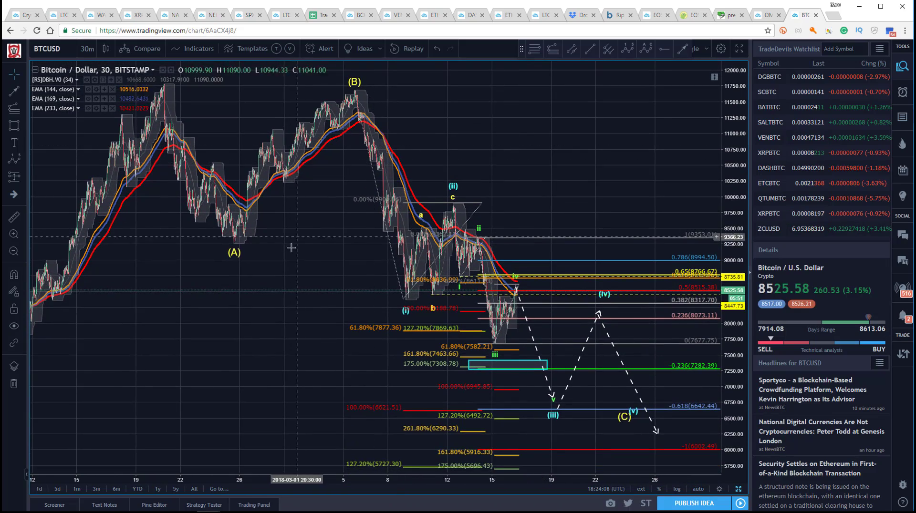
drag(295, 246, 301, 263)
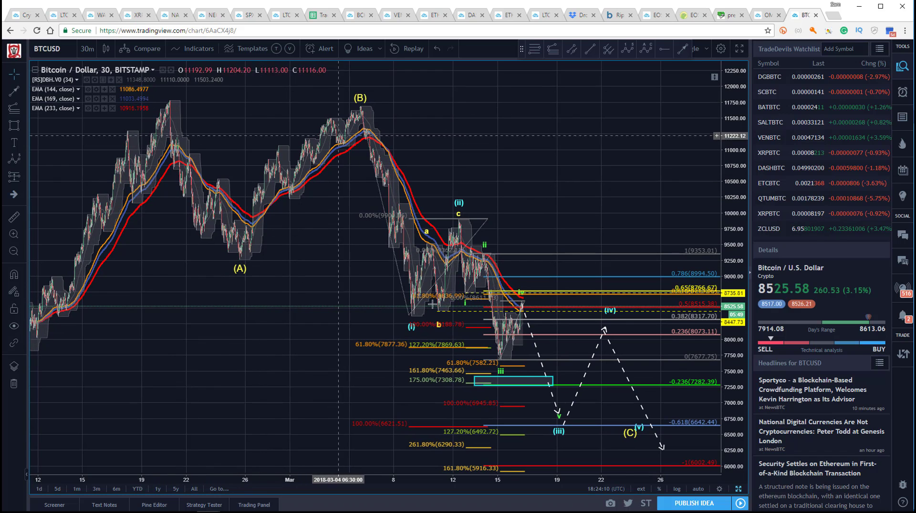
drag(636, 438, 661, 456)
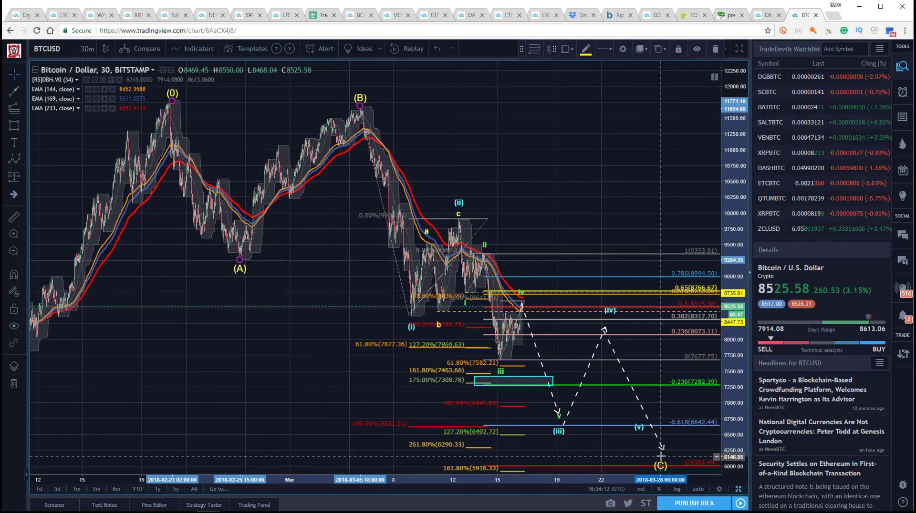
drag(639, 428, 663, 445)
click(518, 176)
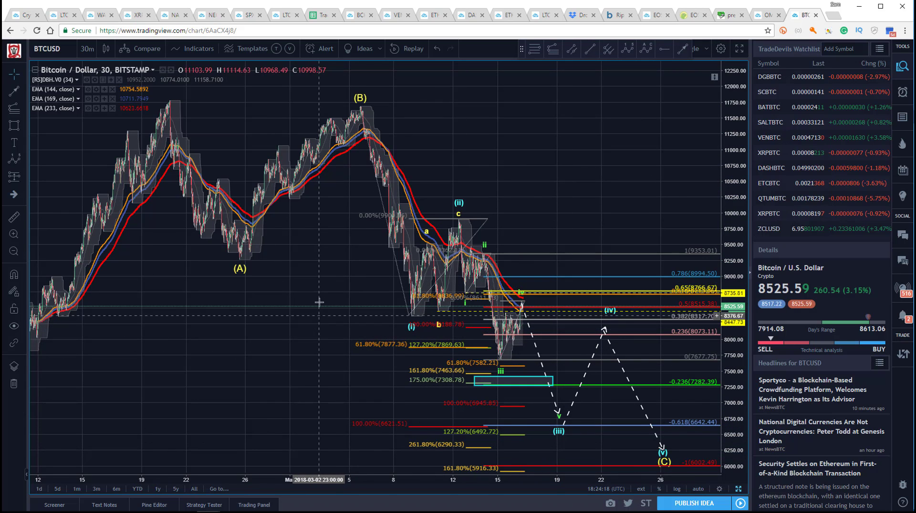
drag(319, 303, 311, 281)
- Turn on Show Wave for the Elliott count and delete the Fibonacci retracement
click(549, 407)
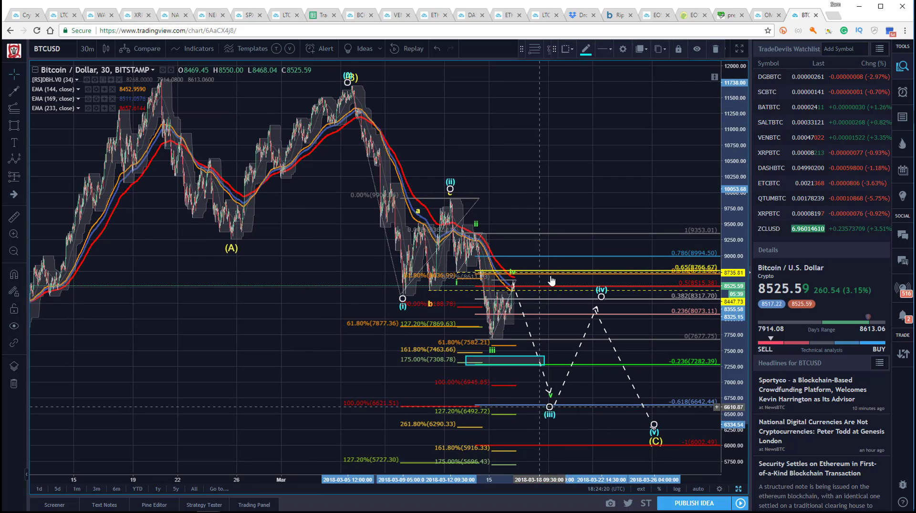
click(623, 52)
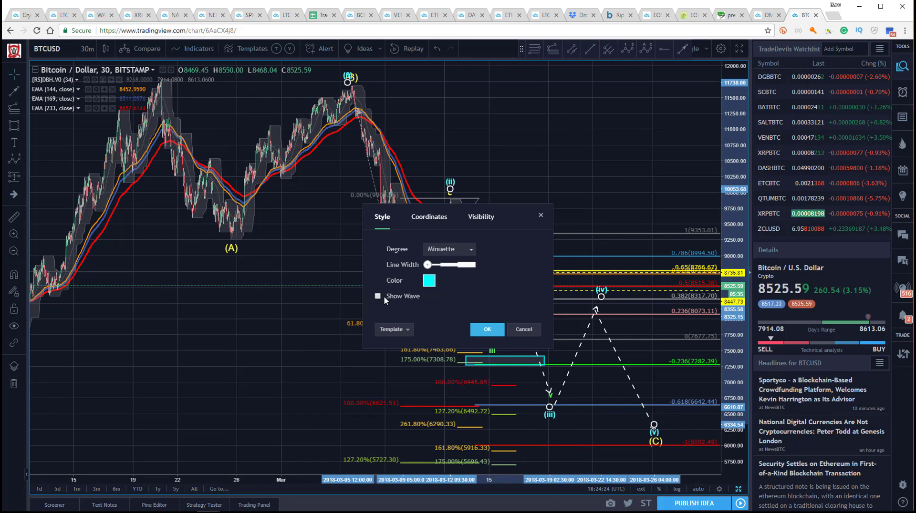
click(479, 330)
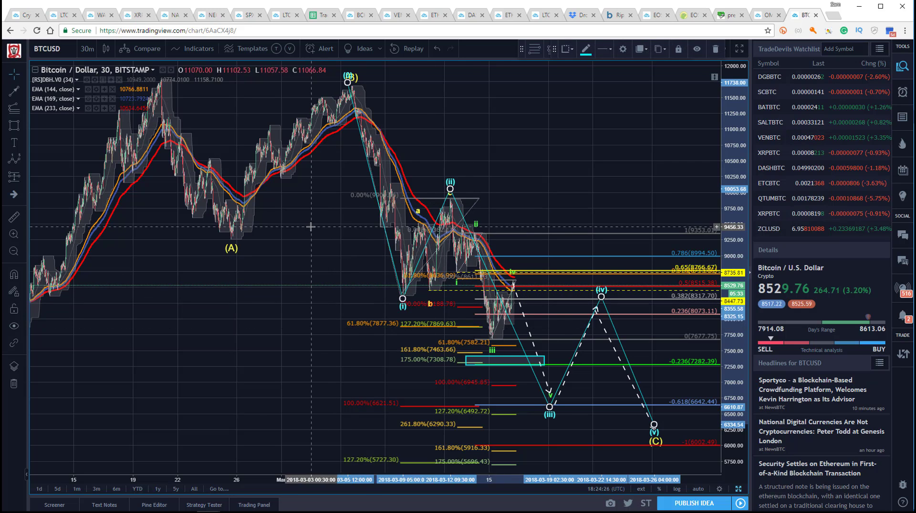
click(316, 208)
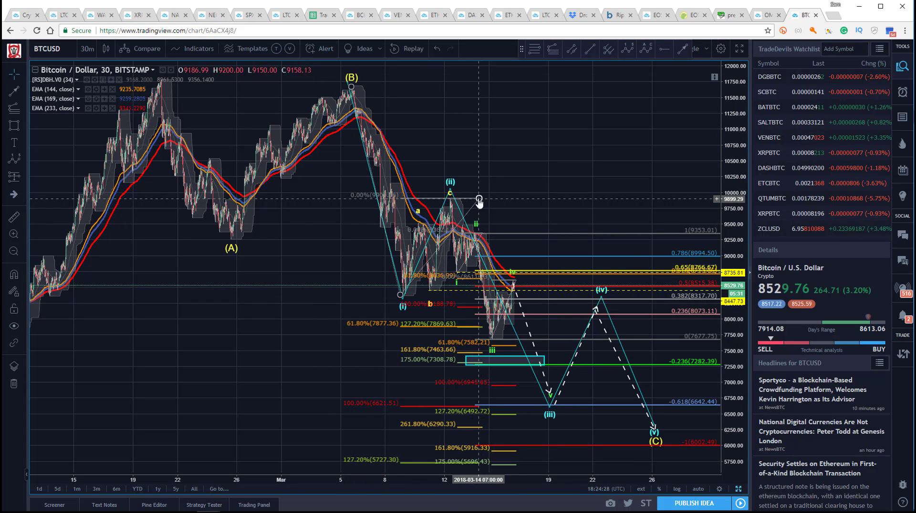
click(520, 262)
key(Delete)
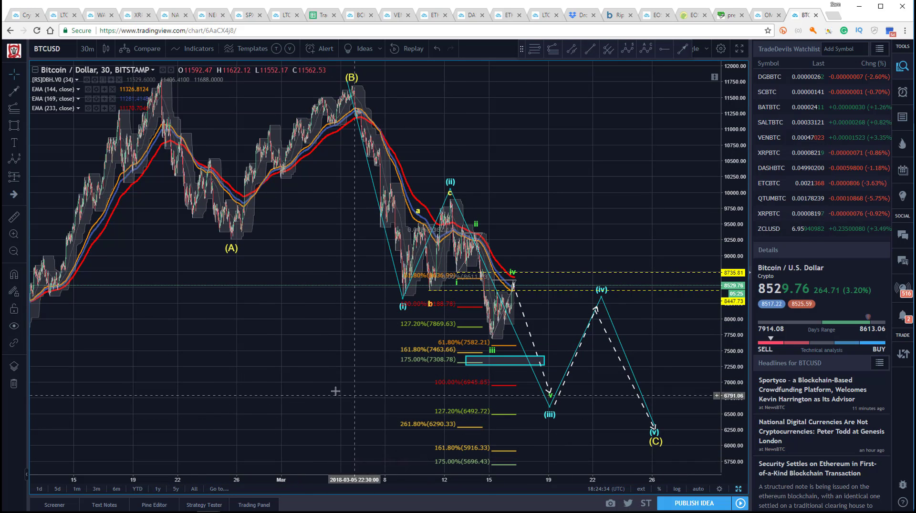
- Switch the chart to 3-hour candles and auto-fit the price scale
click(88, 53)
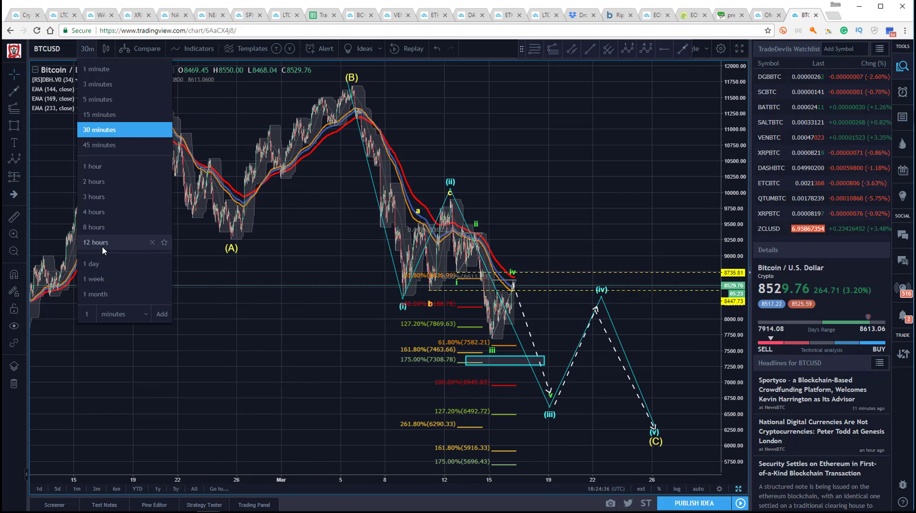
click(98, 196)
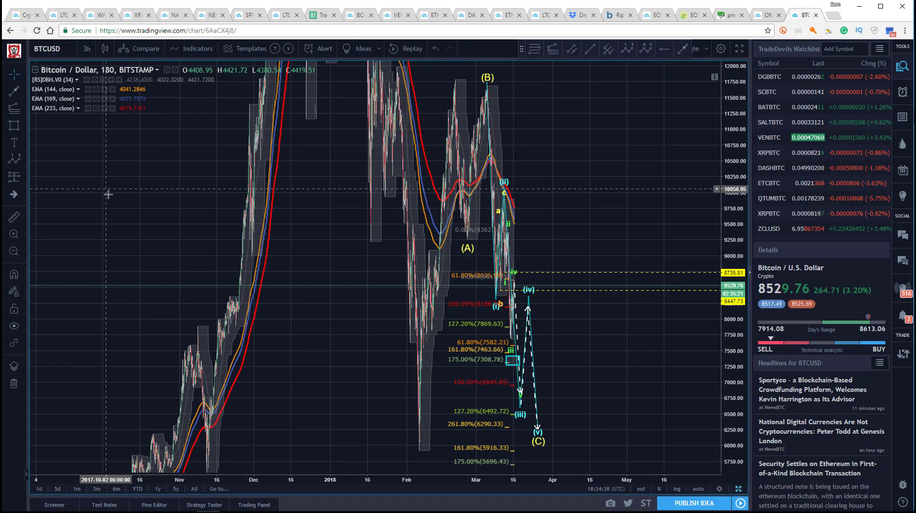
click(695, 489)
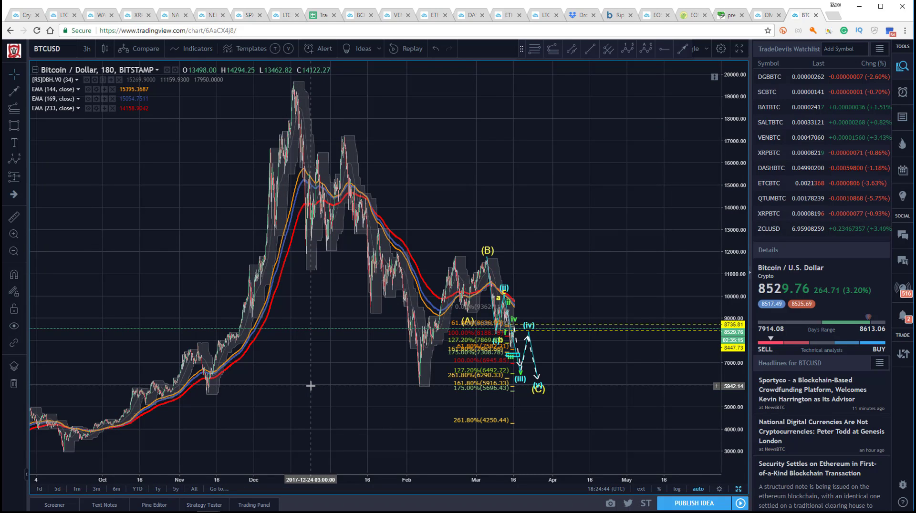
drag(313, 374, 351, 373)
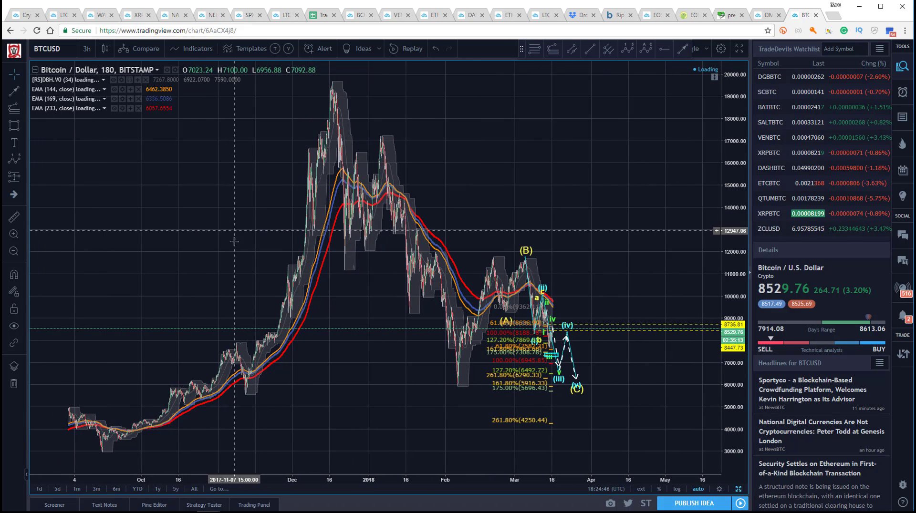
- Delete the two remaining Fibonacci extensions and stretch the bars along the time axis
click(552, 422)
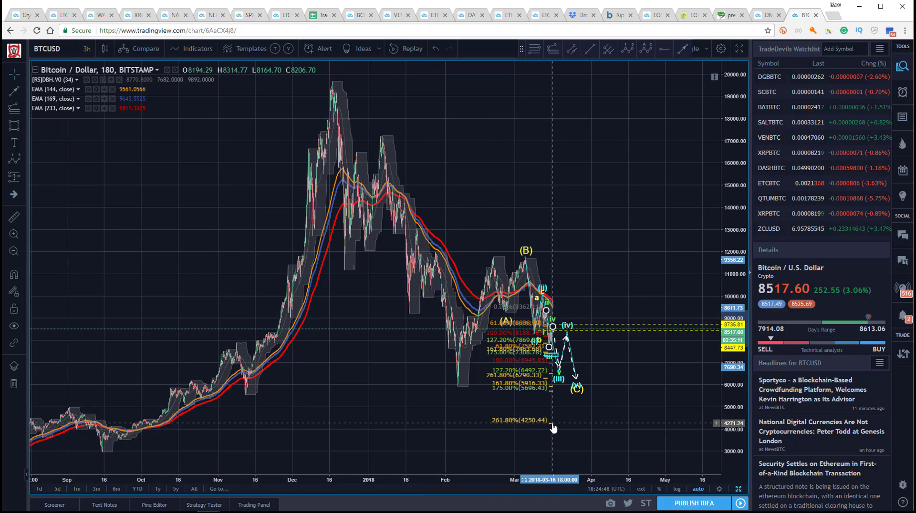
key(Delete)
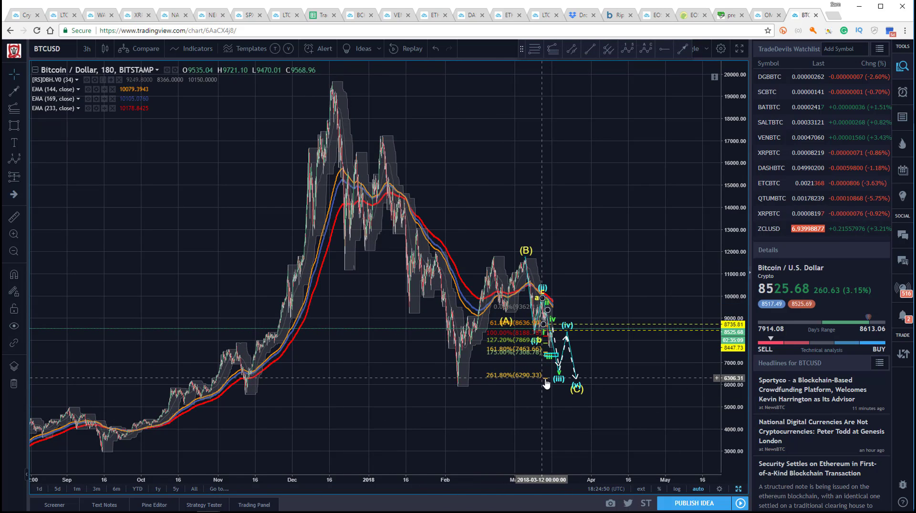
click(547, 384)
key(Delete)
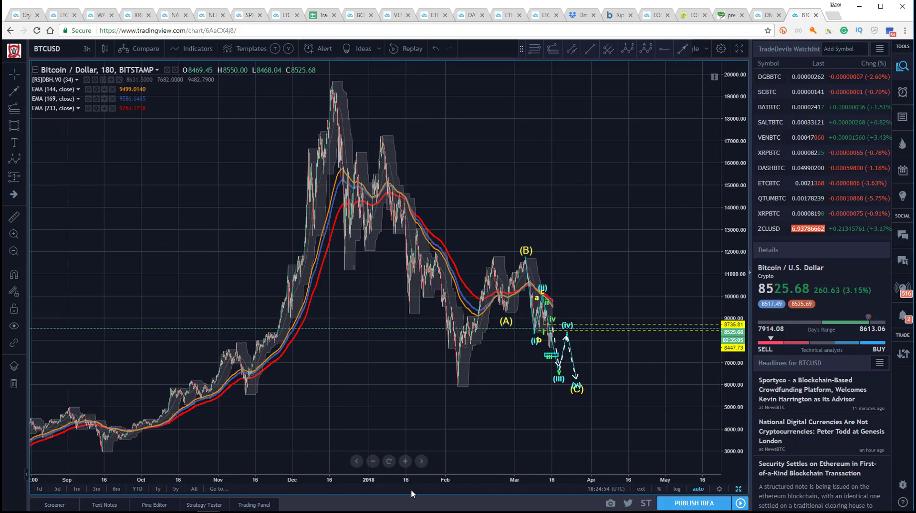
drag(414, 480, 353, 480)
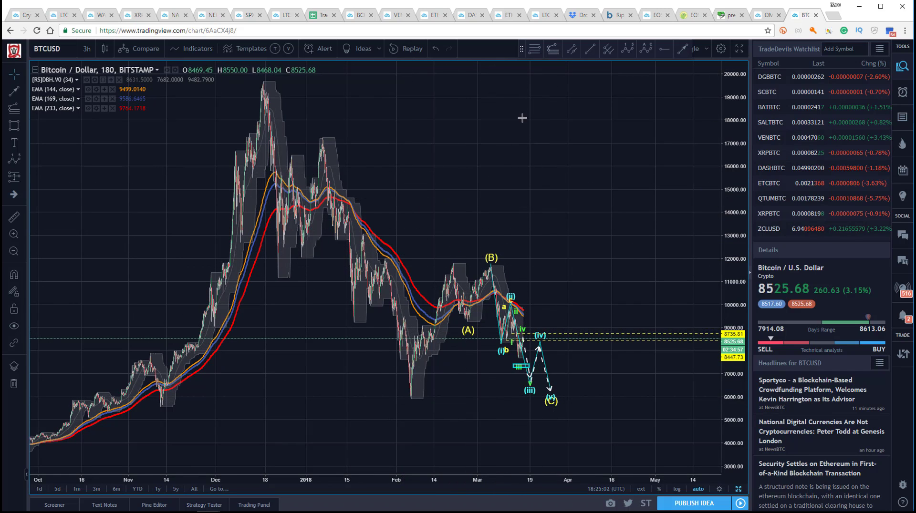
- Draw a Fib extension from the February high through (A) to (B)
click(552, 49)
click(450, 263)
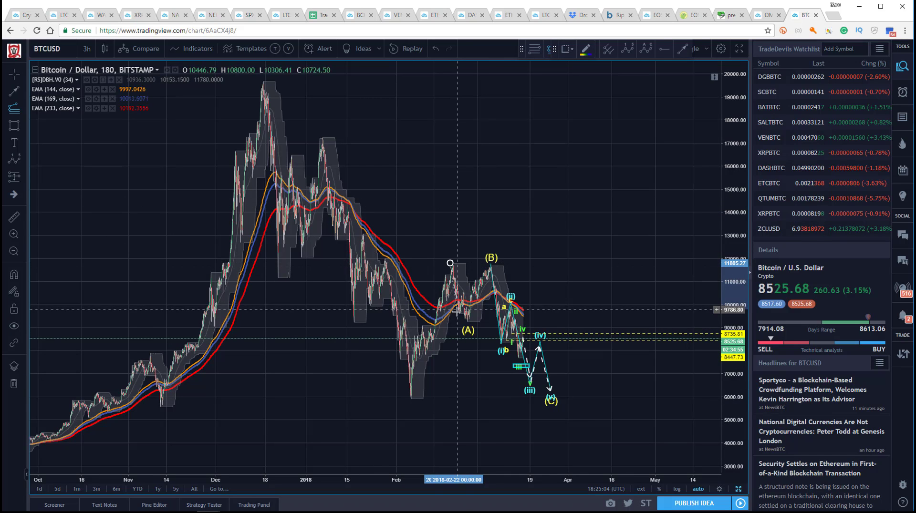
click(469, 323)
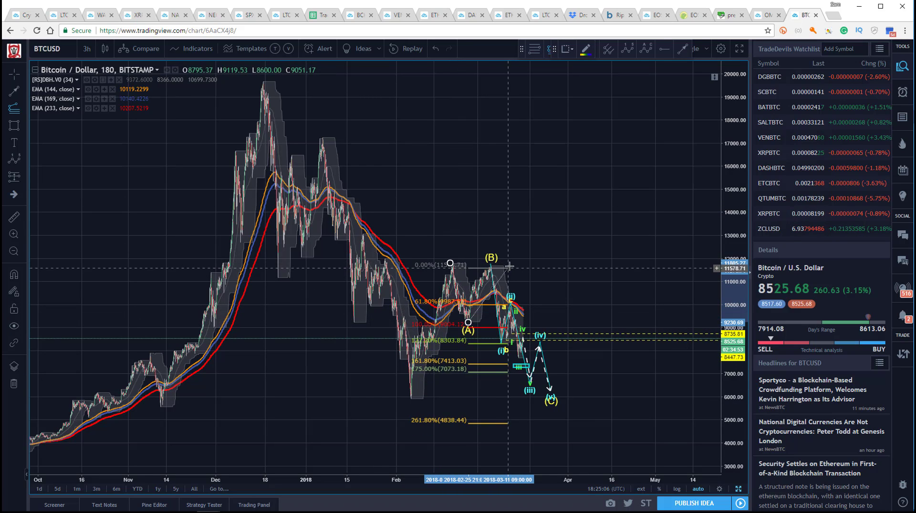
click(509, 266)
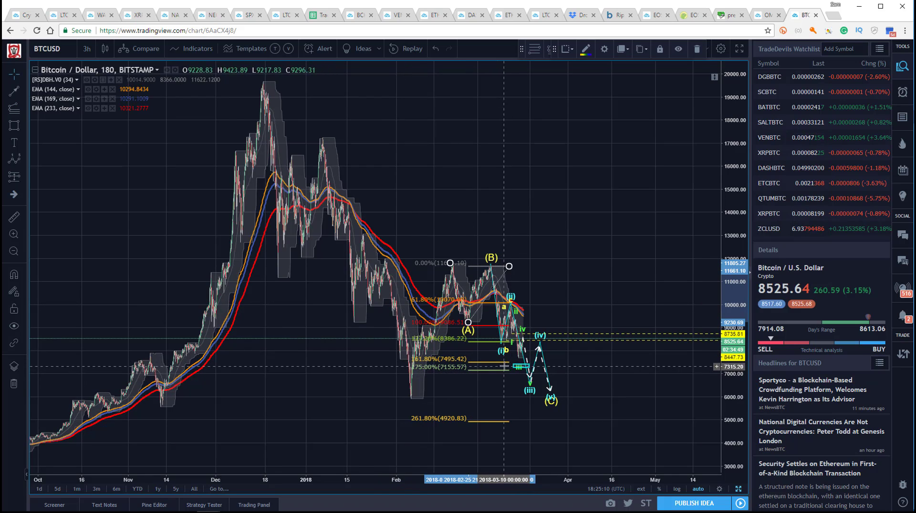
- Pull wave (C) down toward the 261.8% level near 5000
click(499, 414)
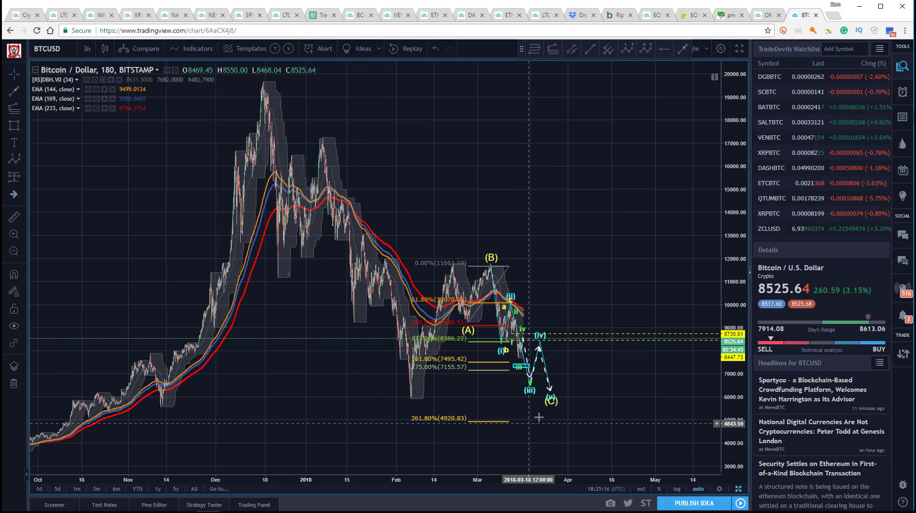
drag(552, 401, 554, 414)
click(586, 266)
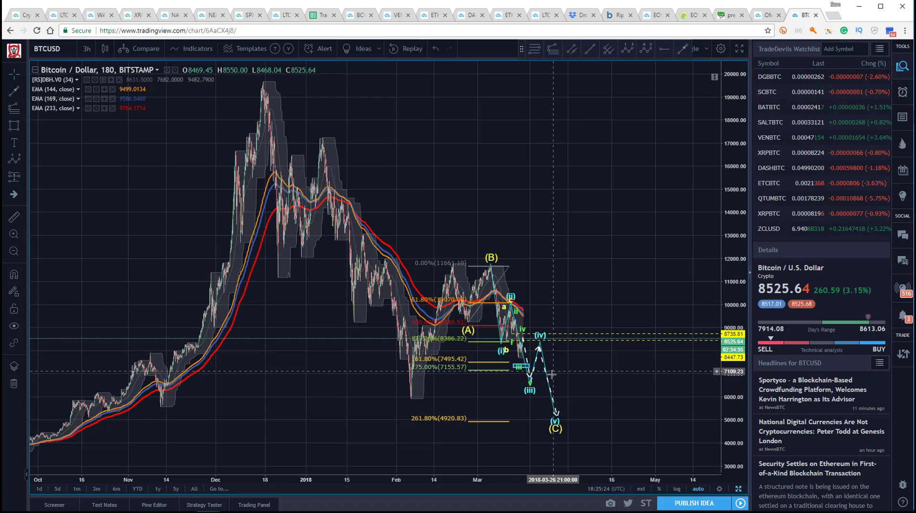
click(548, 380)
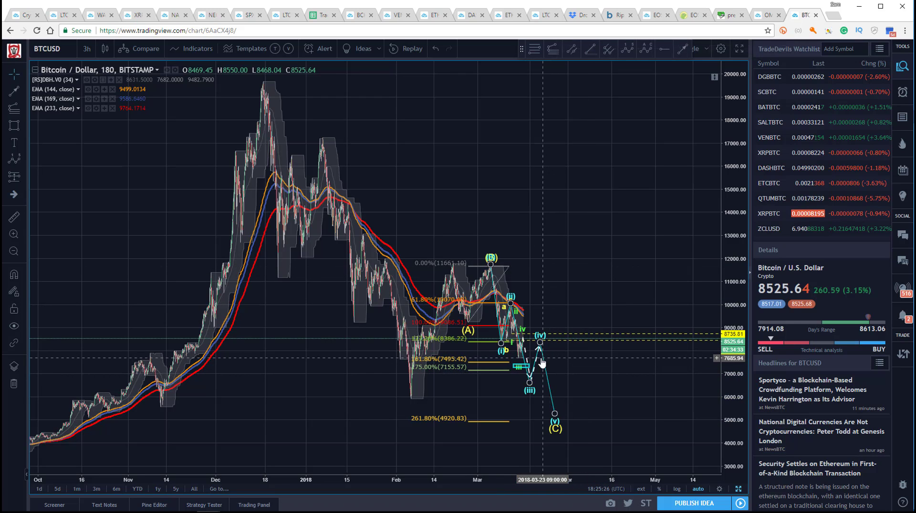
click(507, 341)
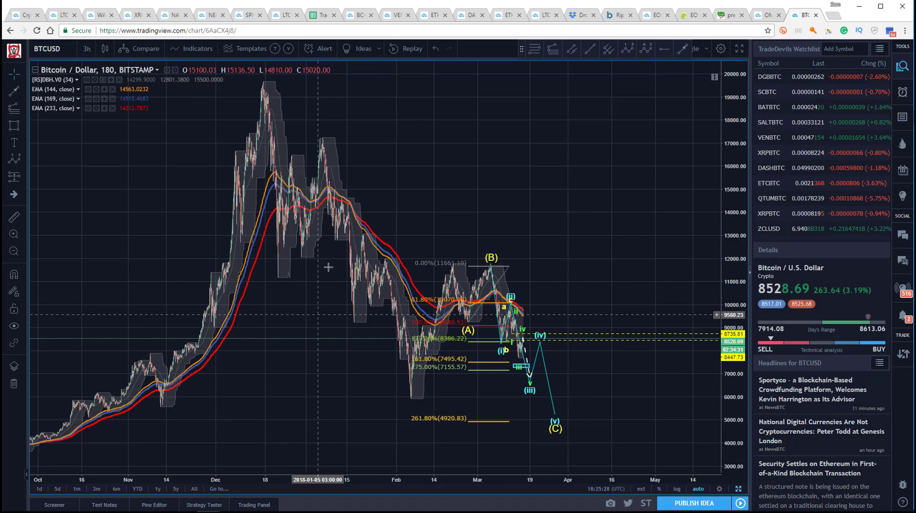
click(410, 408)
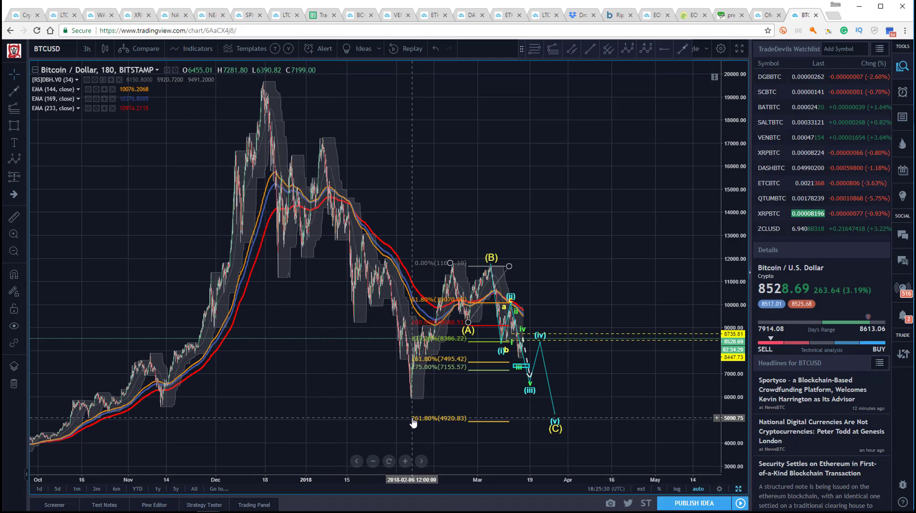
drag(138, 176, 171, 176)
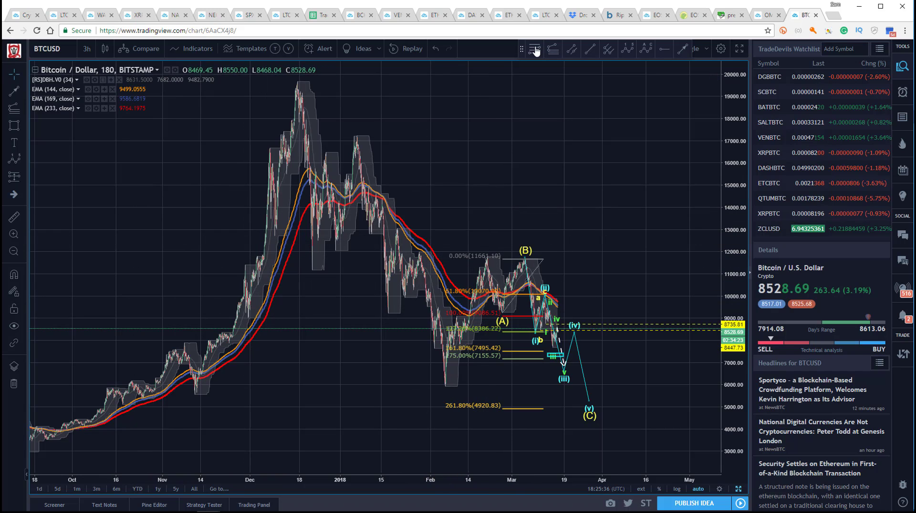
- Draw a Fib retracement from the 17252 peak to the February low
click(355, 136)
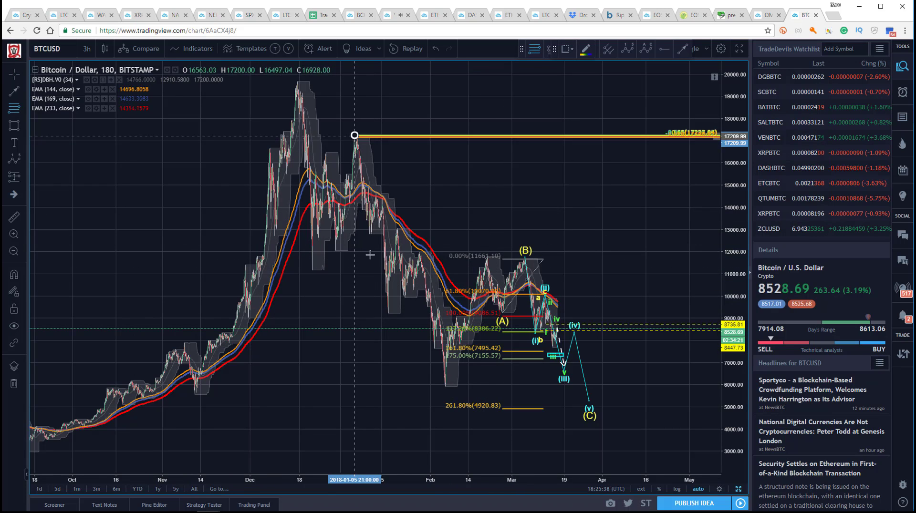
click(440, 387)
click(202, 177)
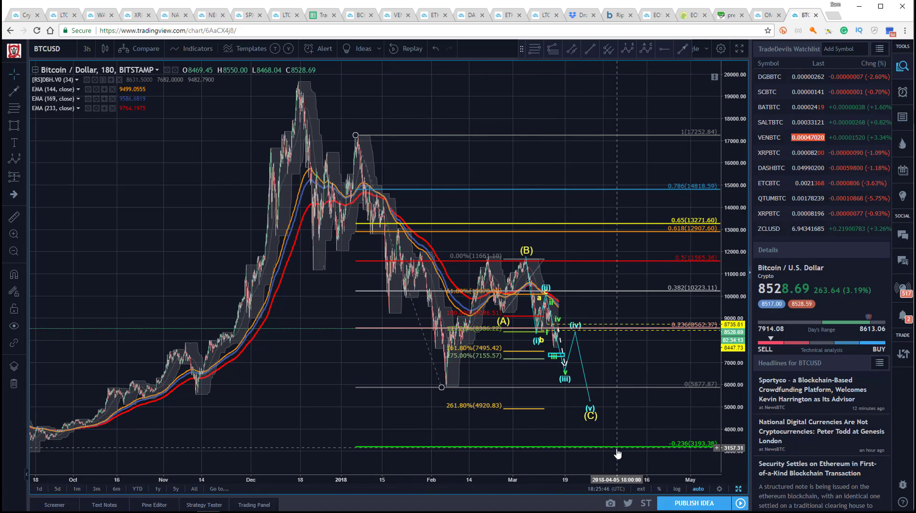
- Lower (C) to the -0.236 level, (v) just above it, (iii) to about 5557, and shift (iv)
click(589, 417)
drag(591, 422, 629, 450)
drag(593, 407, 626, 438)
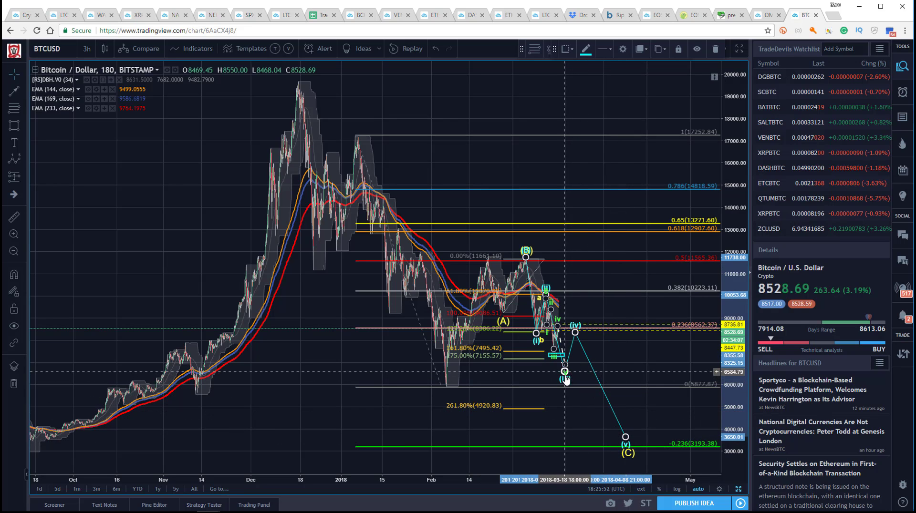
drag(565, 377, 574, 398)
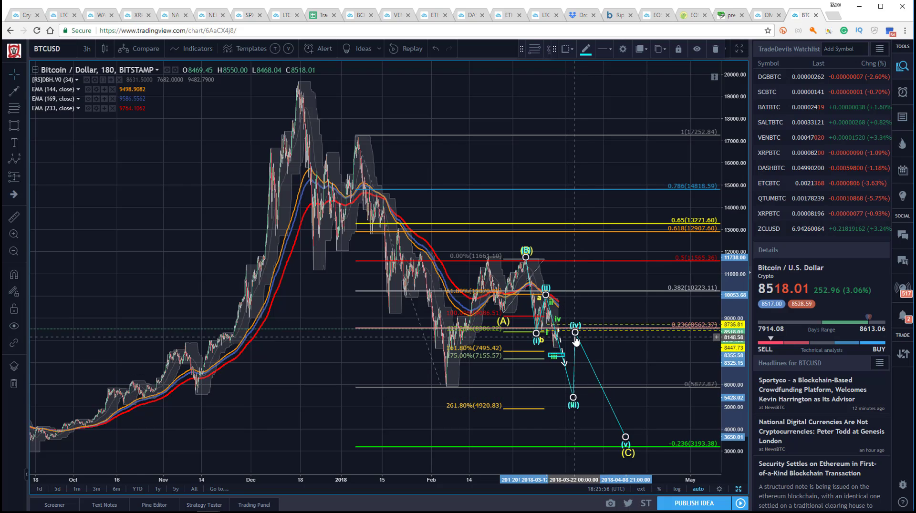
drag(576, 340, 593, 349)
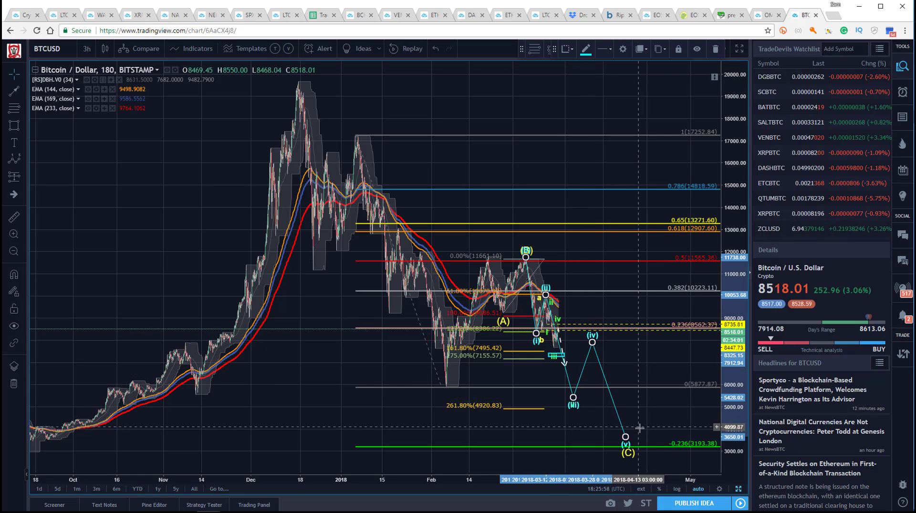
click(514, 186)
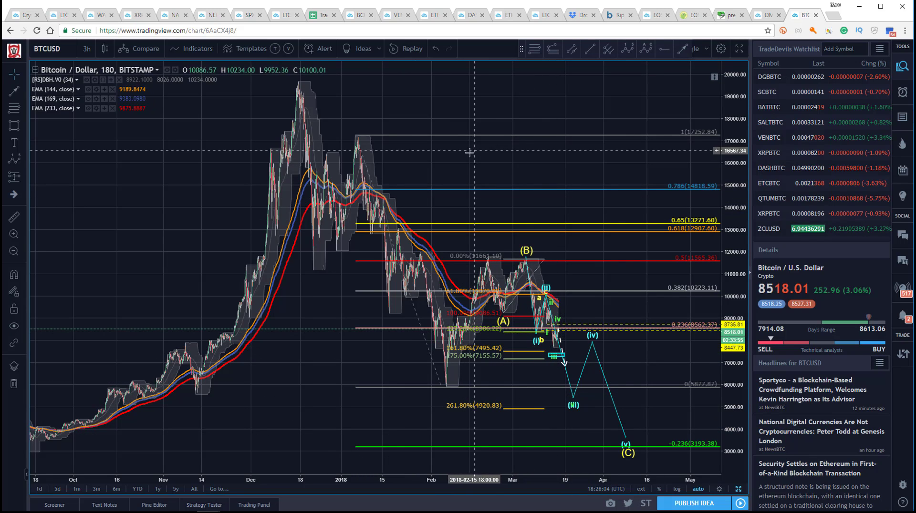
click(14, 234)
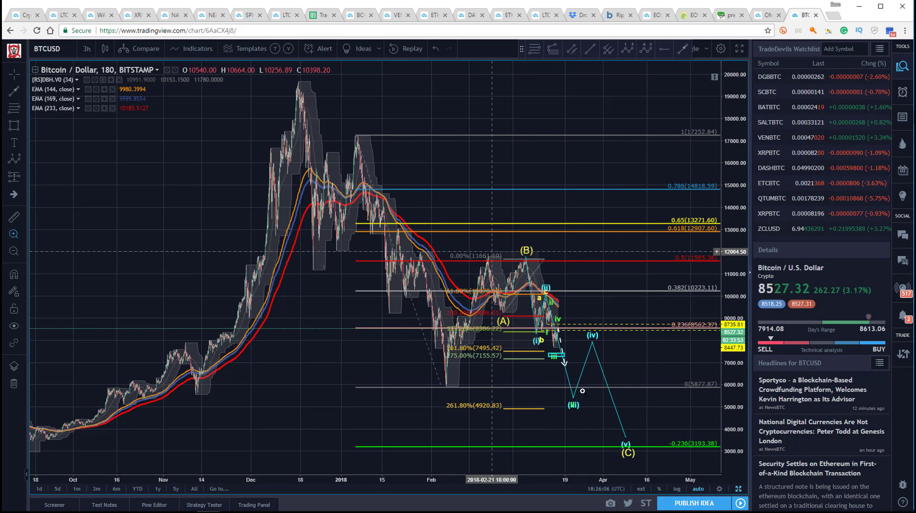
- Zoom to late February–mid-April and drag the cyan wave's (iii) low down to about 5000
drag(499, 345, 627, 429)
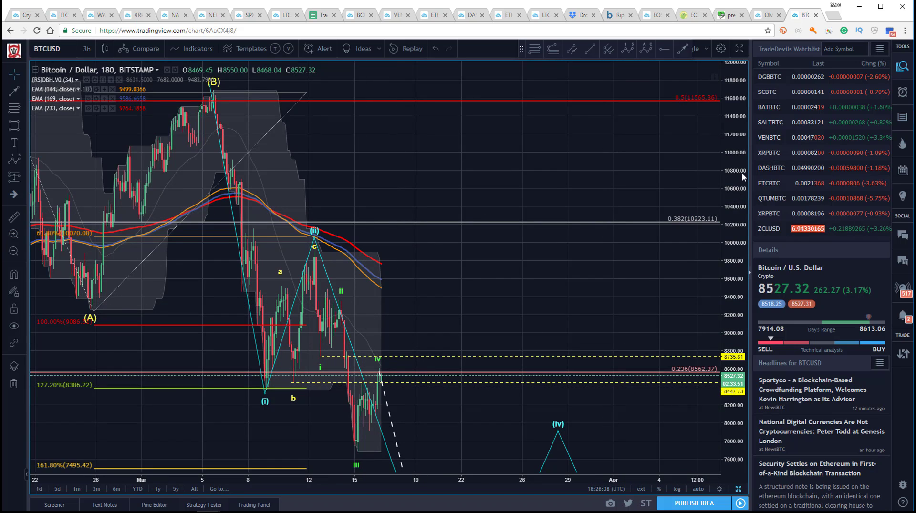
drag(743, 176, 737, 299)
drag(473, 270, 475, 121)
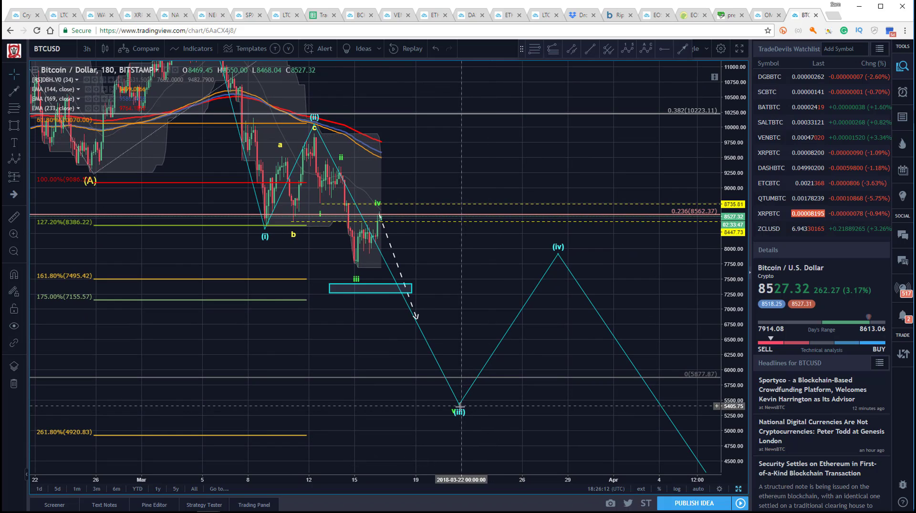
drag(459, 404, 467, 431)
click(343, 348)
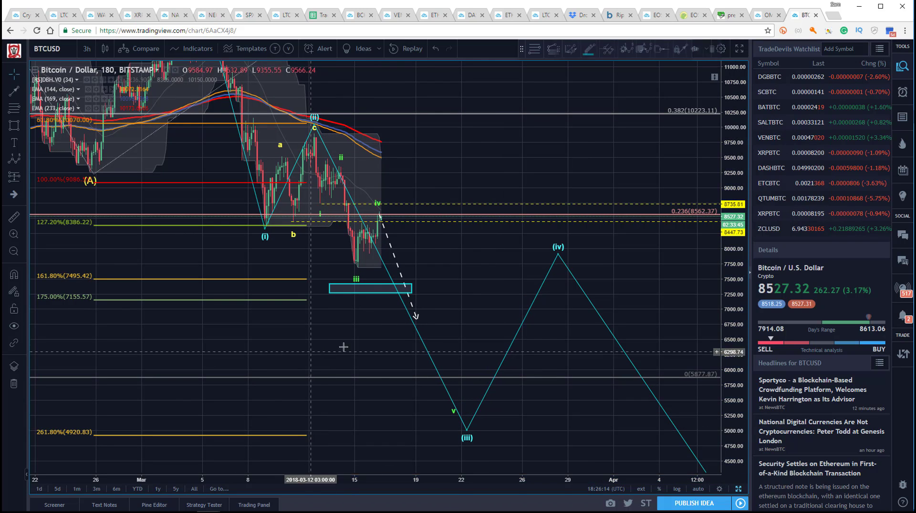
click(454, 413)
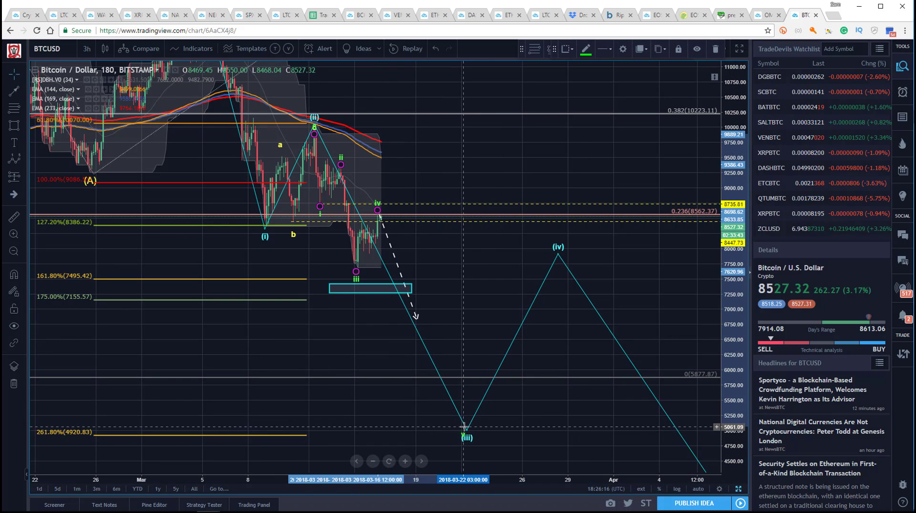
click(274, 152)
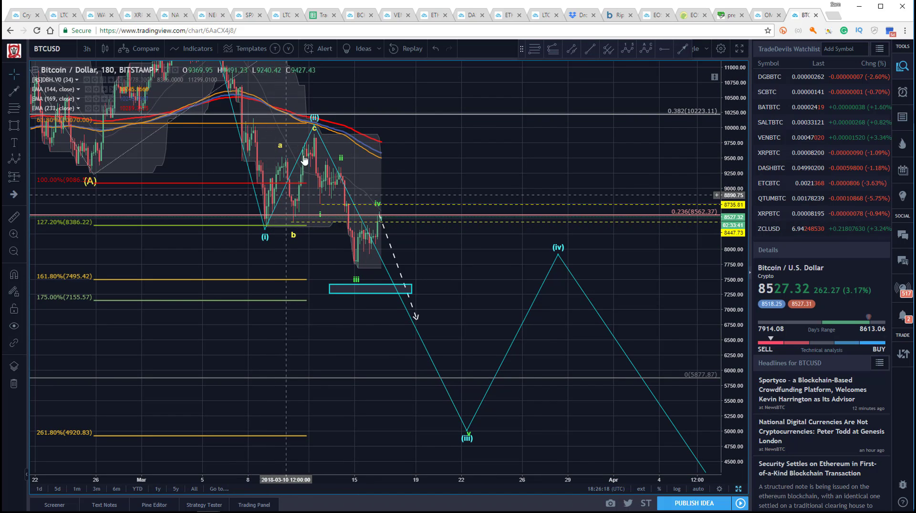
click(314, 127)
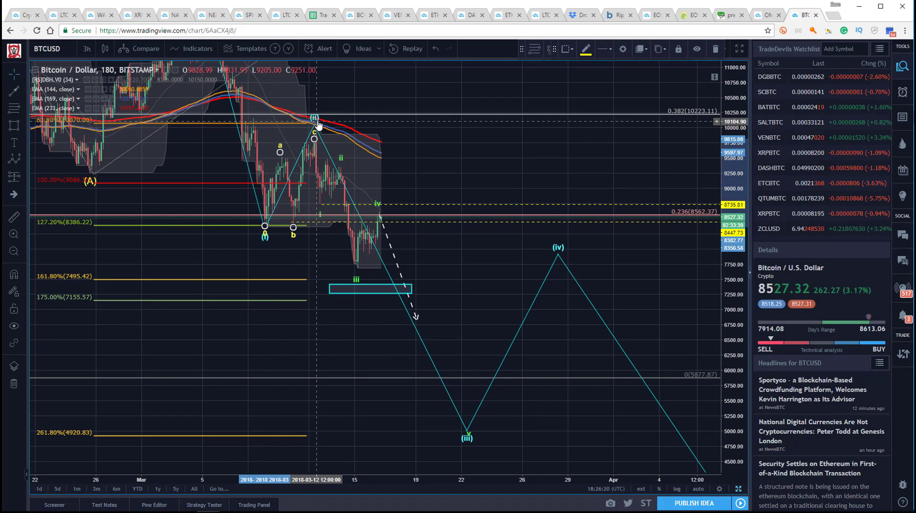
click(314, 134)
click(356, 107)
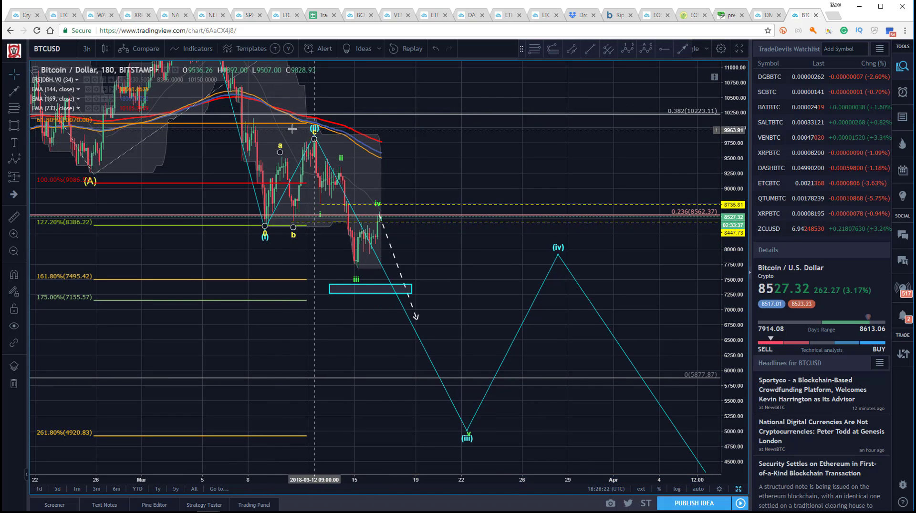
- Delete the dashed projection arrow from wave iv, then select the cyan projected wave drawing
double_click(415, 315)
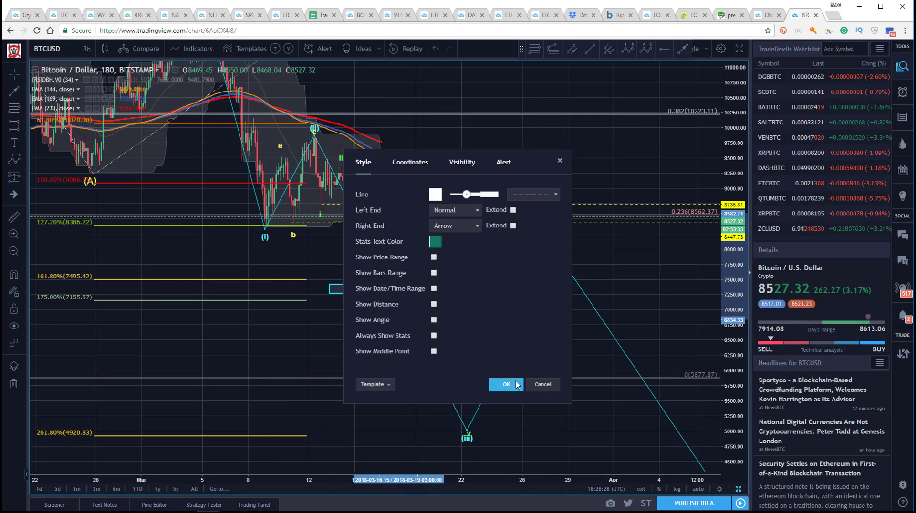
click(544, 384)
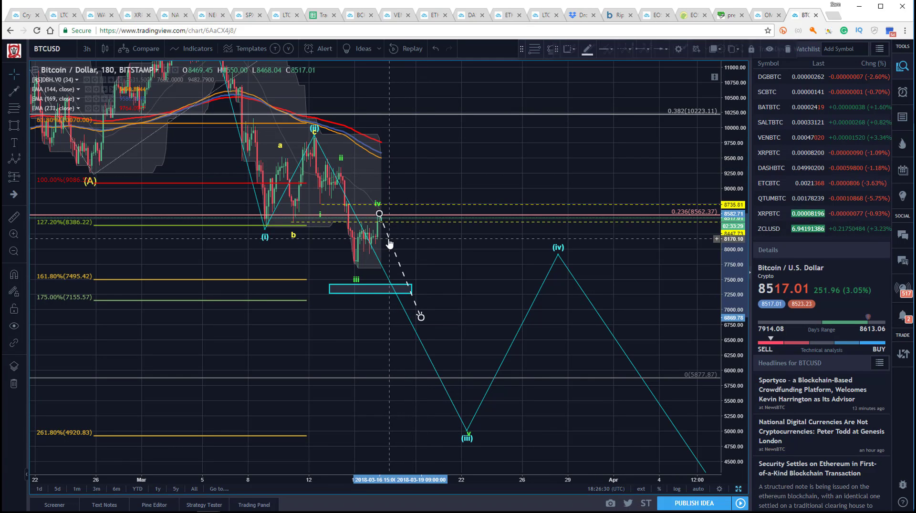
key(BackSpace)
click(478, 89)
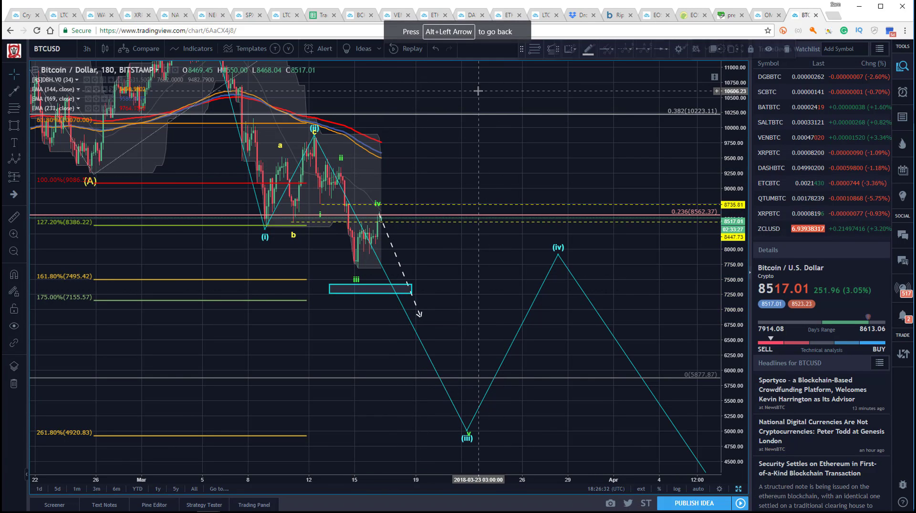
click(402, 272)
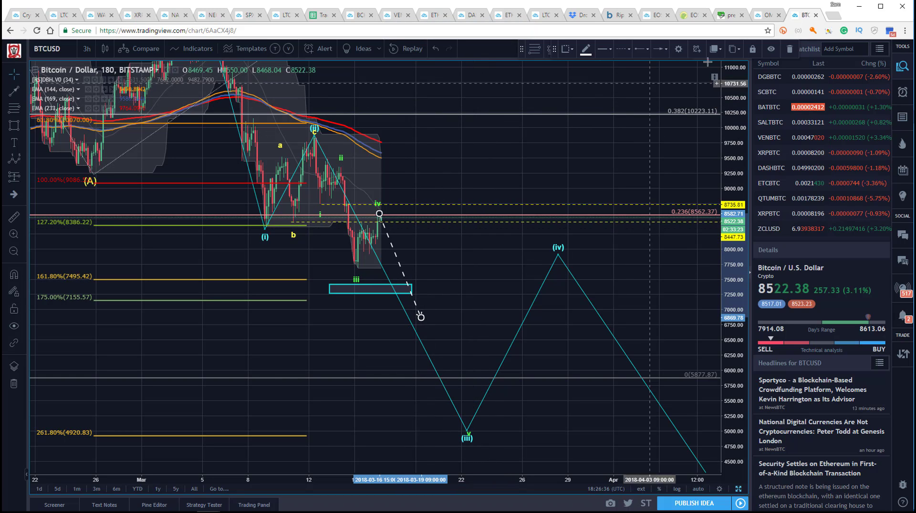
click(790, 50)
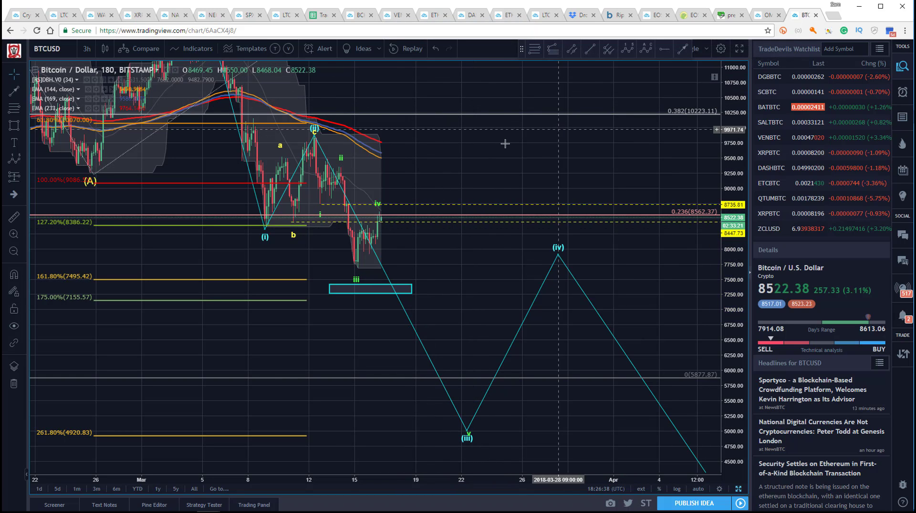
click(377, 205)
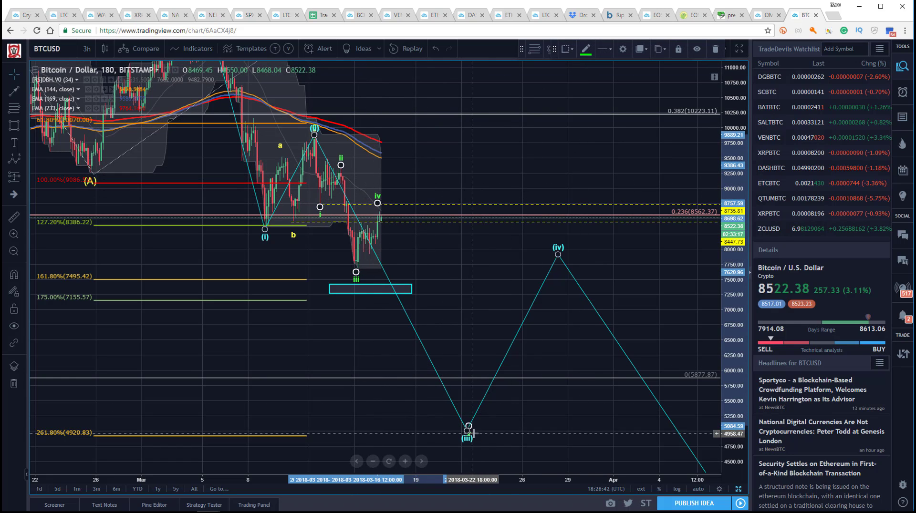
- Draw a nested (i)–(v) impulse from the (ii) peak down to about 5190, moving the larger (iii) to meet it
click(410, 259)
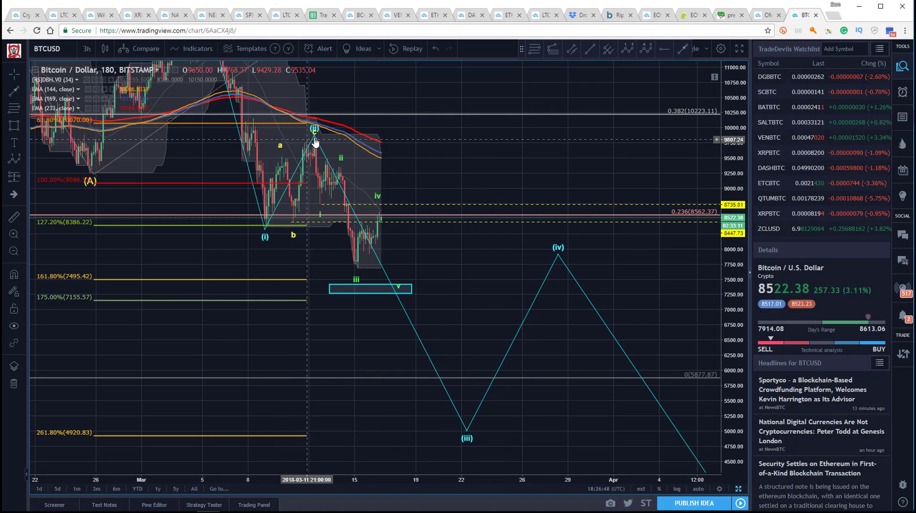
click(629, 49)
click(317, 138)
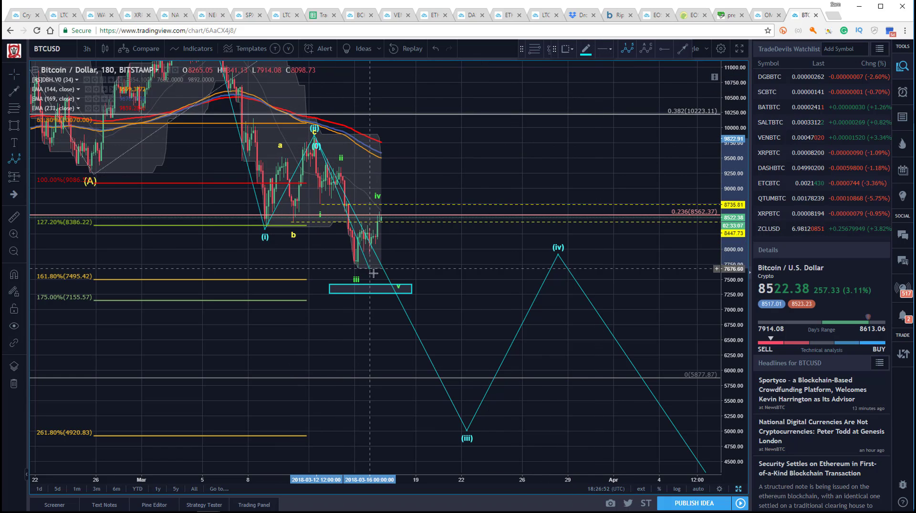
click(391, 285)
click(408, 225)
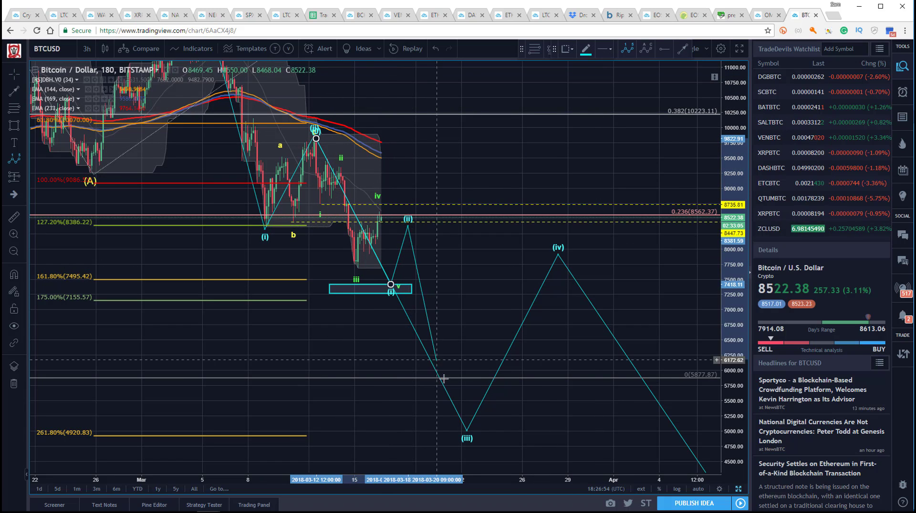
click(444, 379)
click(467, 321)
click(502, 420)
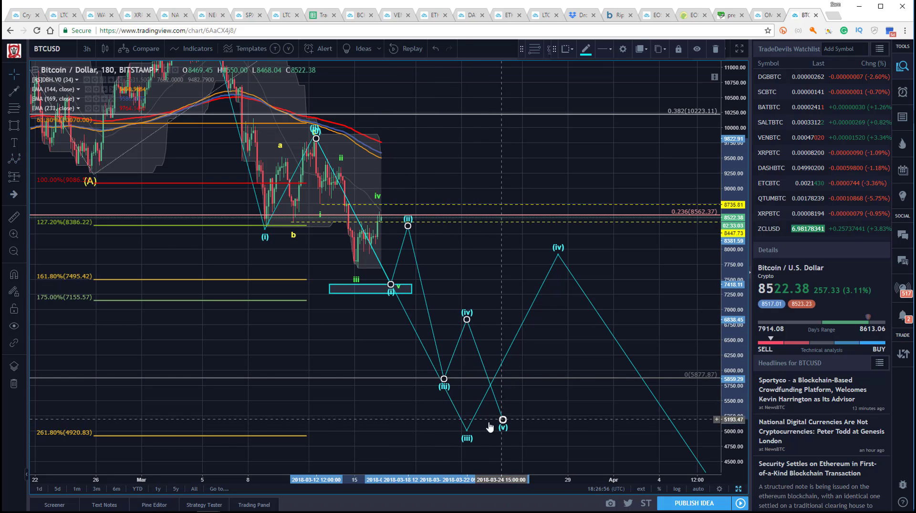
drag(468, 432, 504, 431)
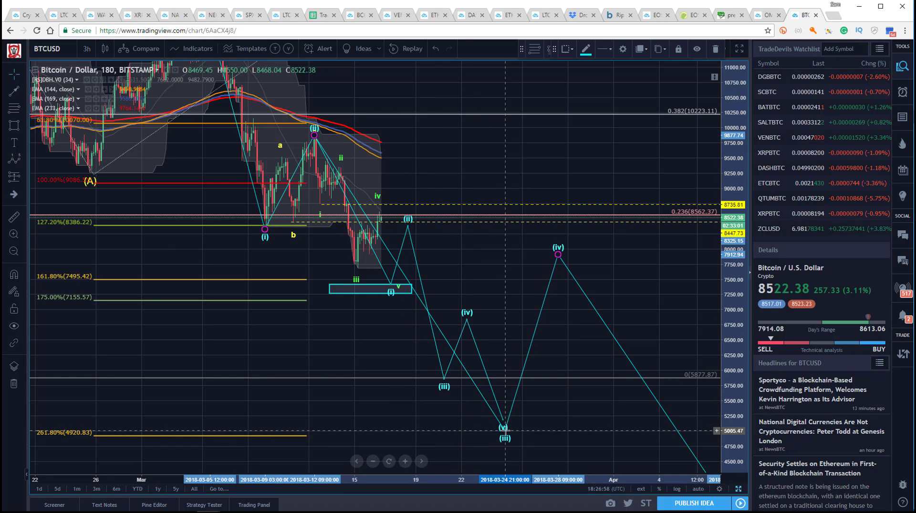
click(226, 379)
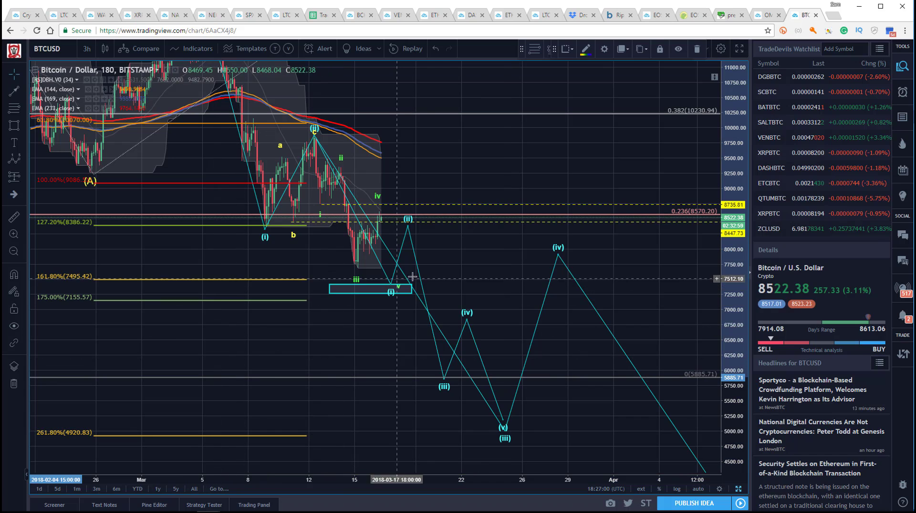
- Draw a dashed line from the minor wave iv high down into the cyan target box
click(391, 287)
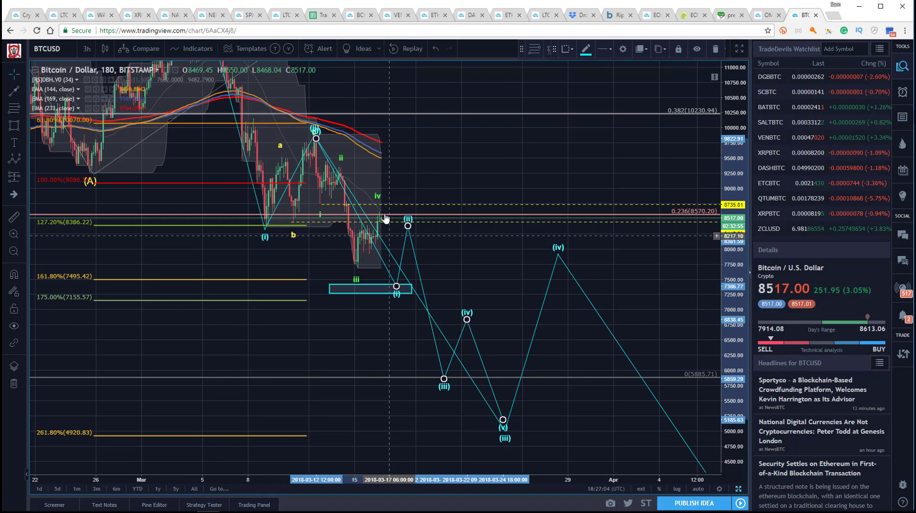
click(410, 162)
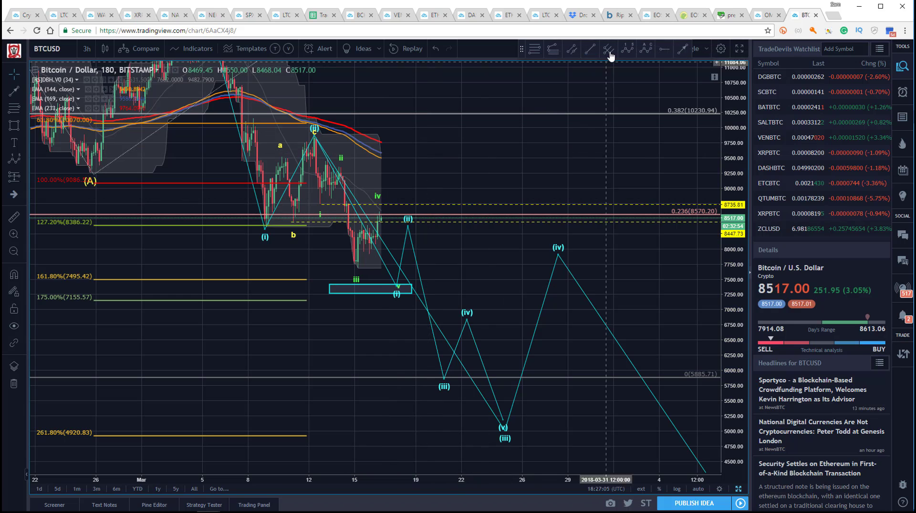
click(683, 50)
click(379, 213)
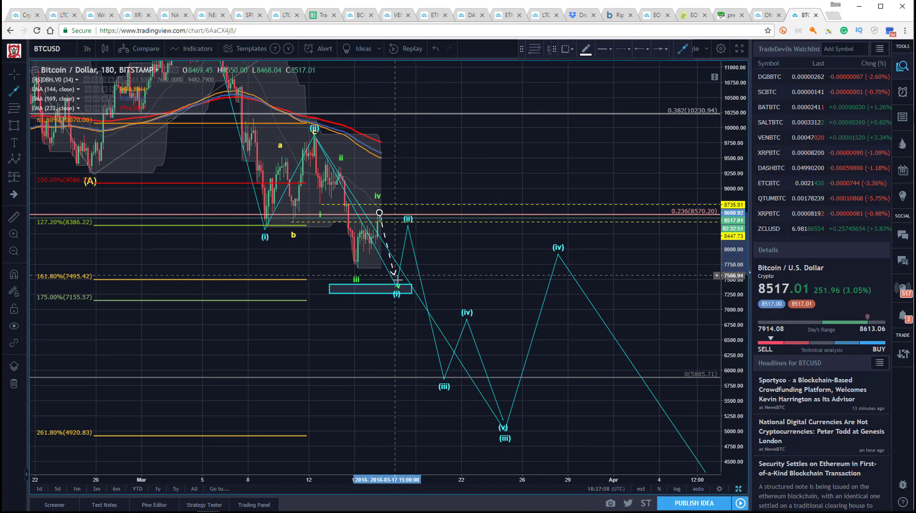
click(399, 283)
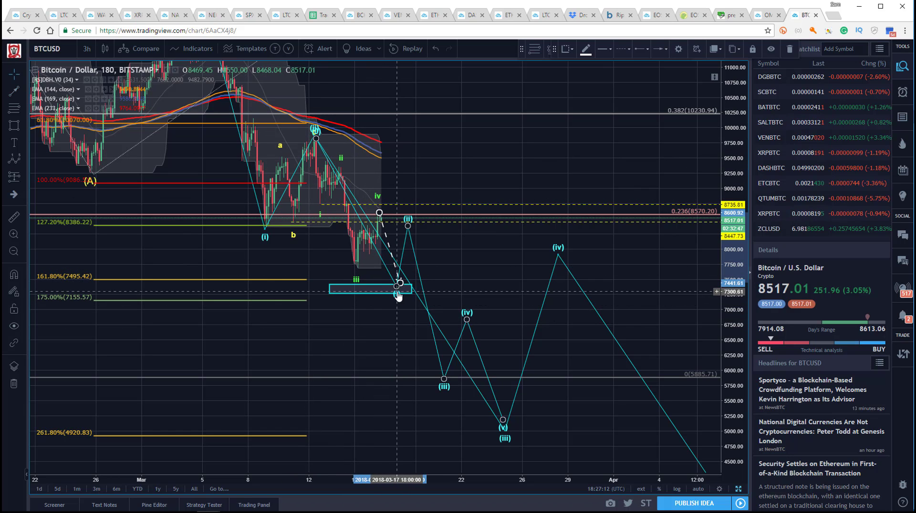
click(352, 372)
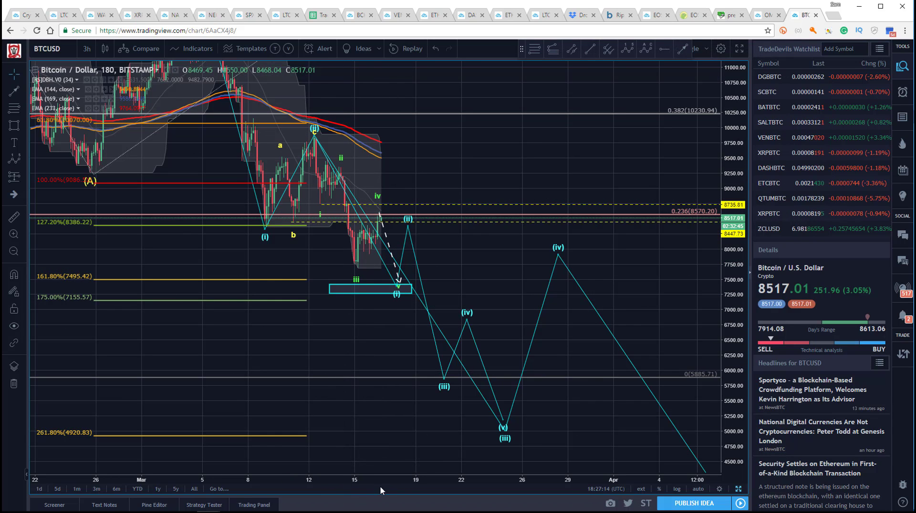
drag(352, 339, 334, 345)
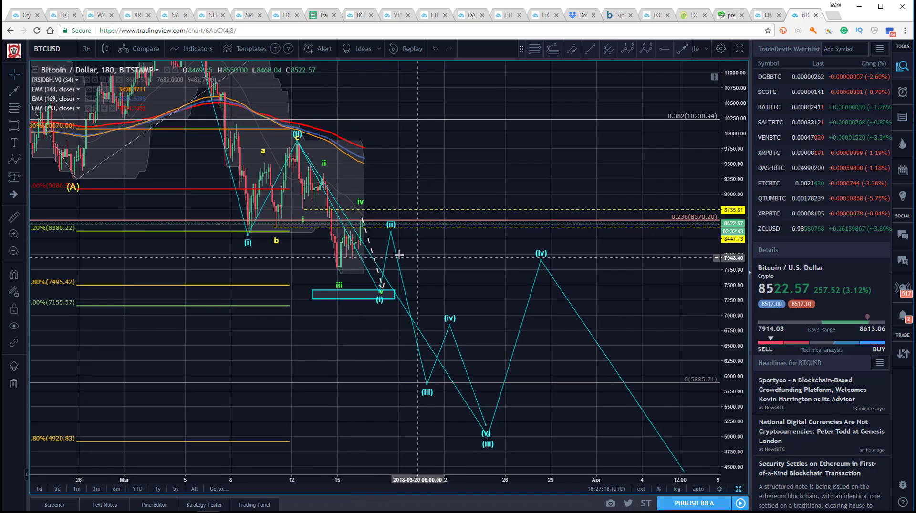
- Draw a Fibonacci retracement from the (ii) high at 9875.38 down to 7407.91
click(535, 49)
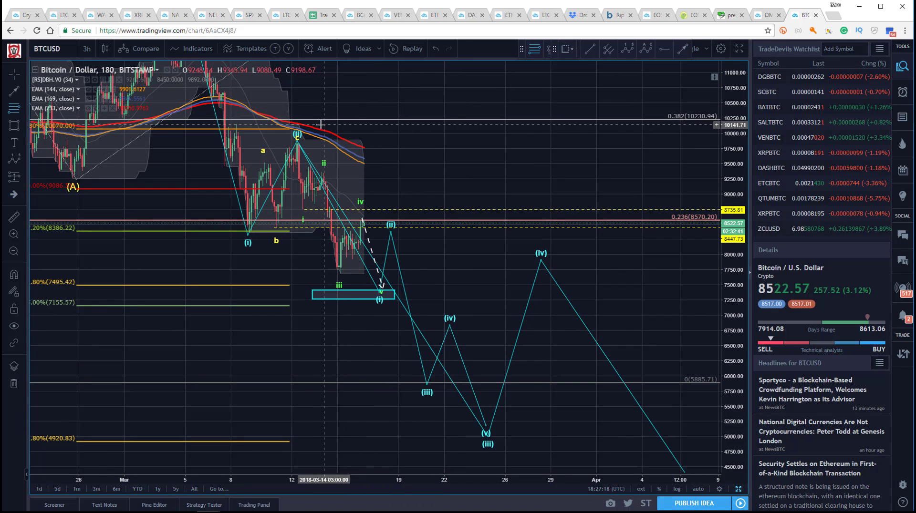
click(294, 141)
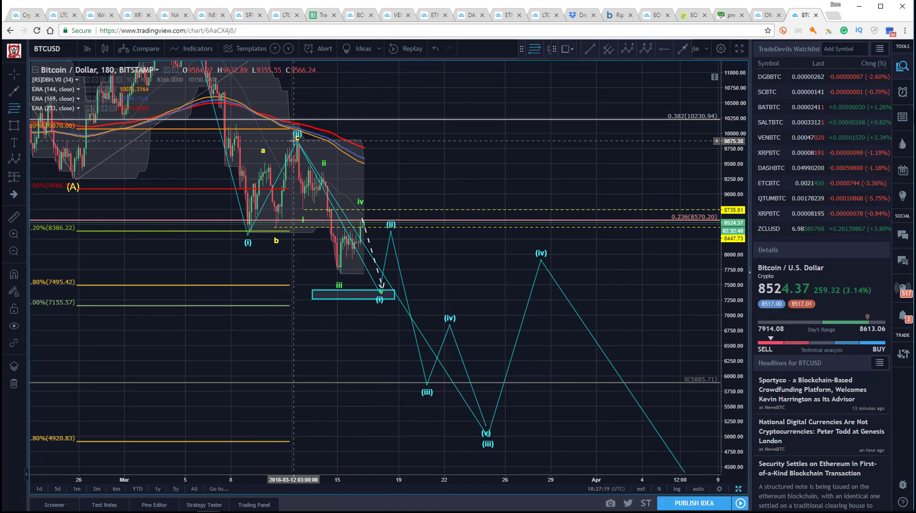
click(370, 291)
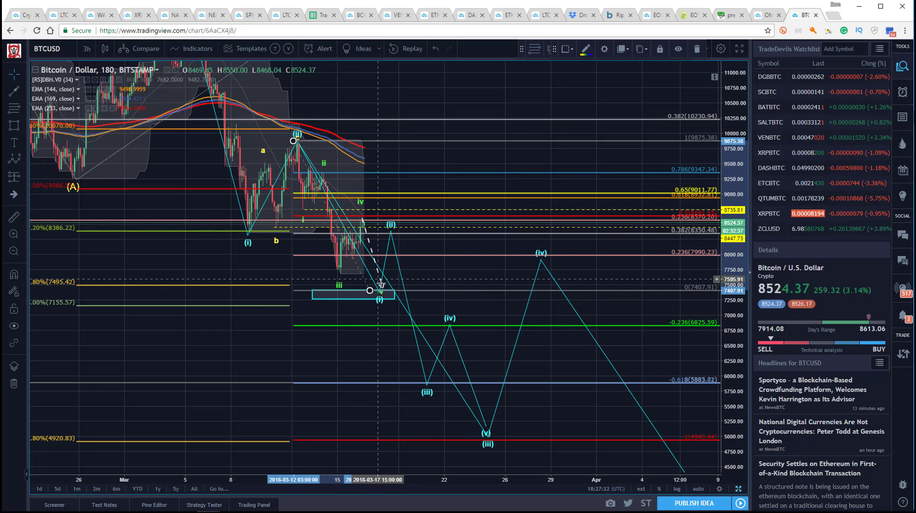
- Raise the sub-wave's (ii) to about 8598 and shift its (iii), (iv), (v) points later
mouse_move(391, 234)
mouse_down()
mouse_move(403, 200)
mouse_move(400, 219)
mouse_up()
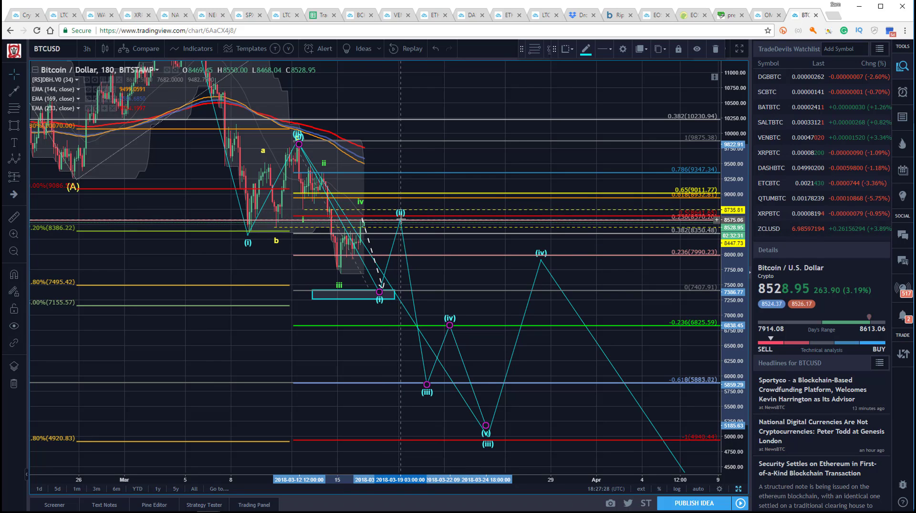
drag(427, 384, 448, 388)
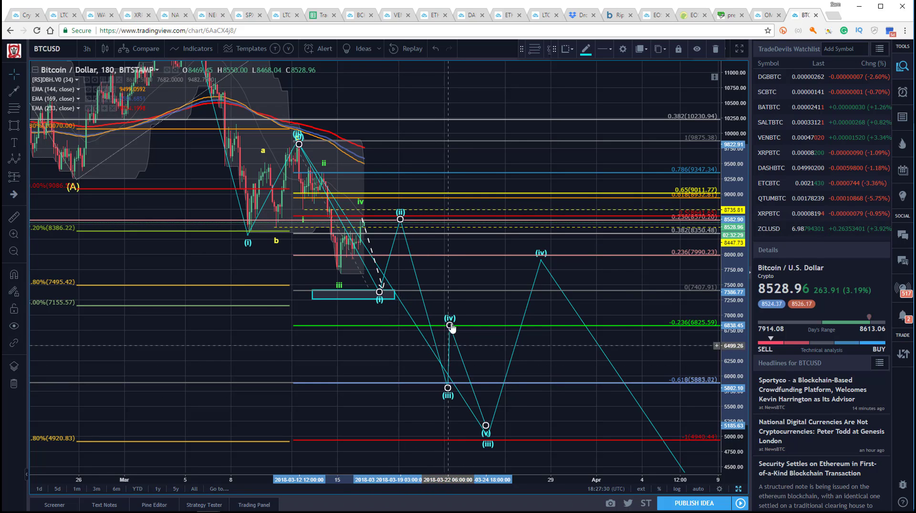
drag(450, 327, 468, 329)
drag(486, 426, 496, 433)
click(277, 352)
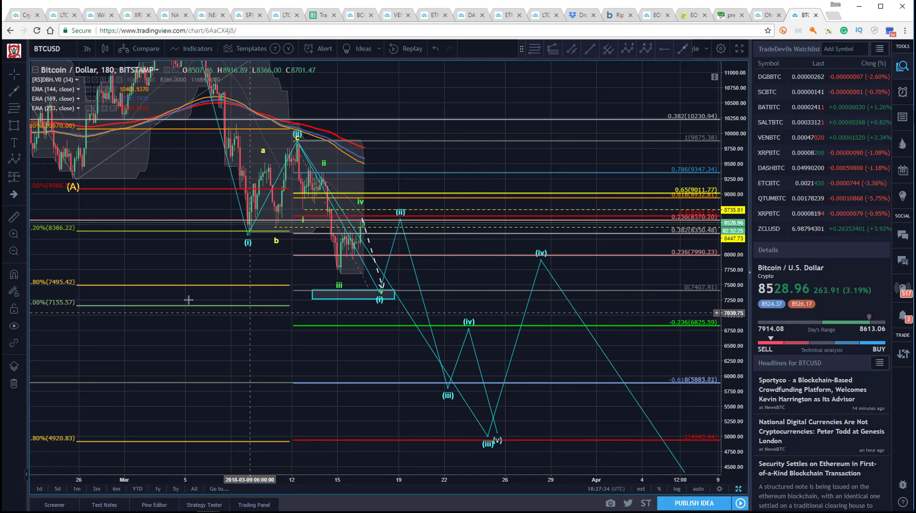
- Zoom out to lower prices and delete the Fibonacci extension and the 9875-to-7407 retracement
click(14, 251)
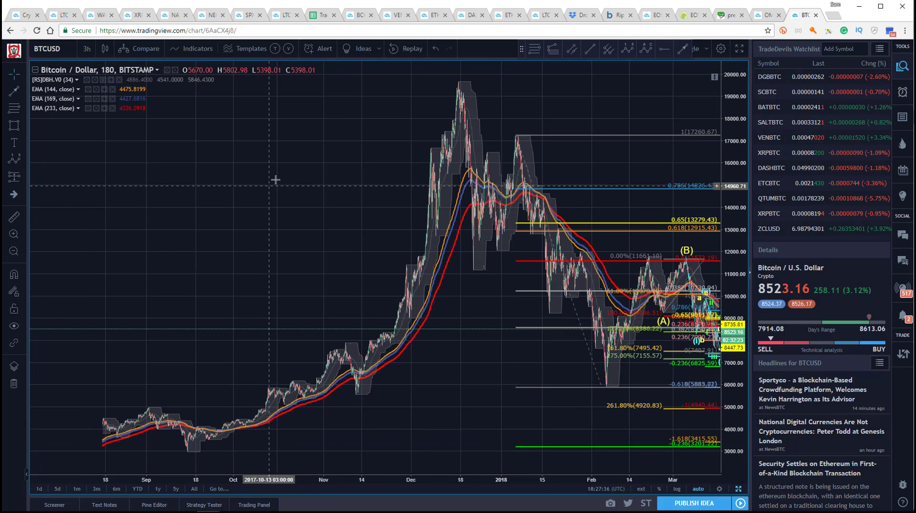
scroll(81, 180, up, 3)
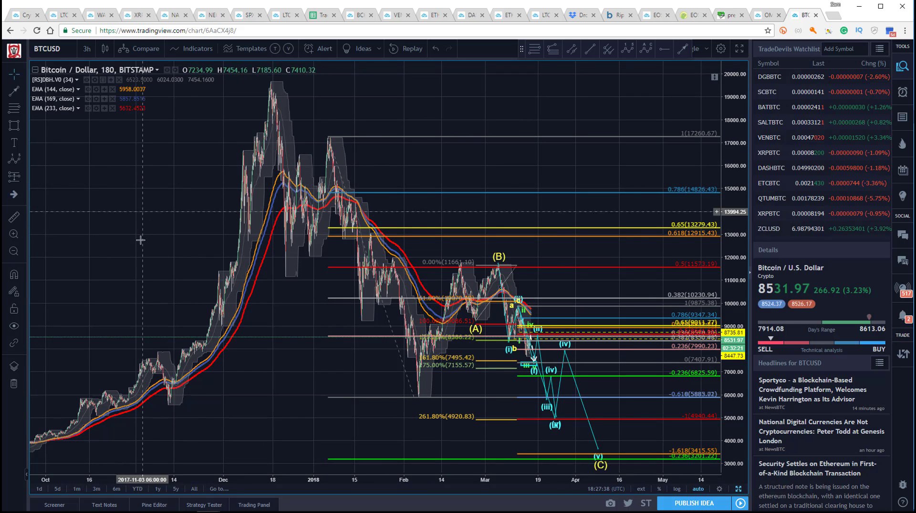
scroll(342, 485, up, 3)
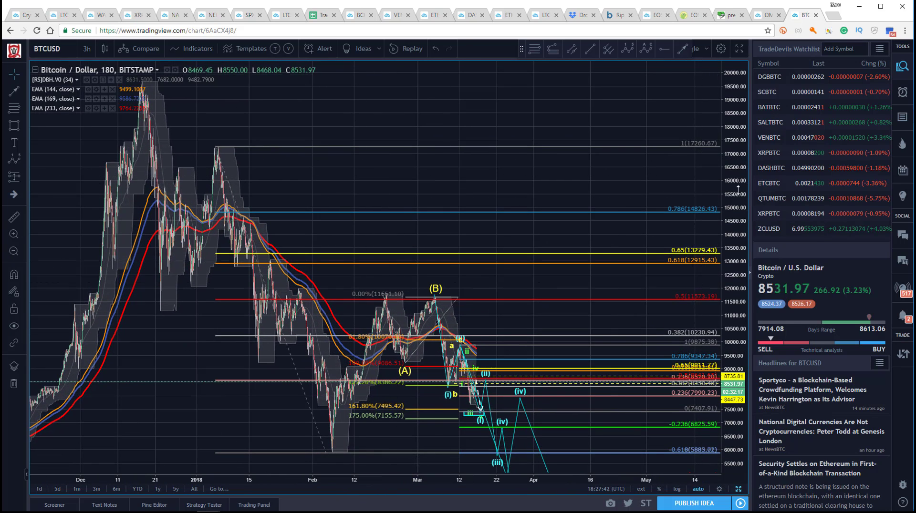
drag(738, 190, 738, 232)
drag(410, 191, 399, 108)
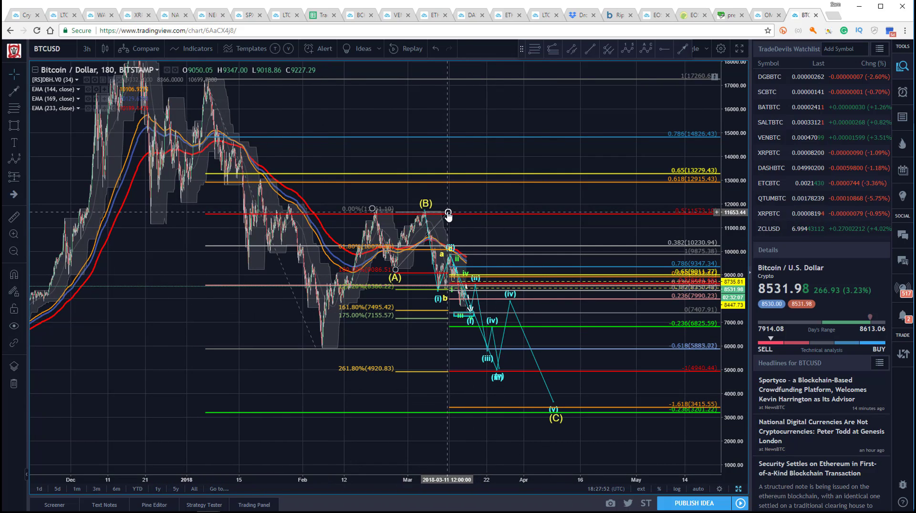
drag(448, 213, 451, 210)
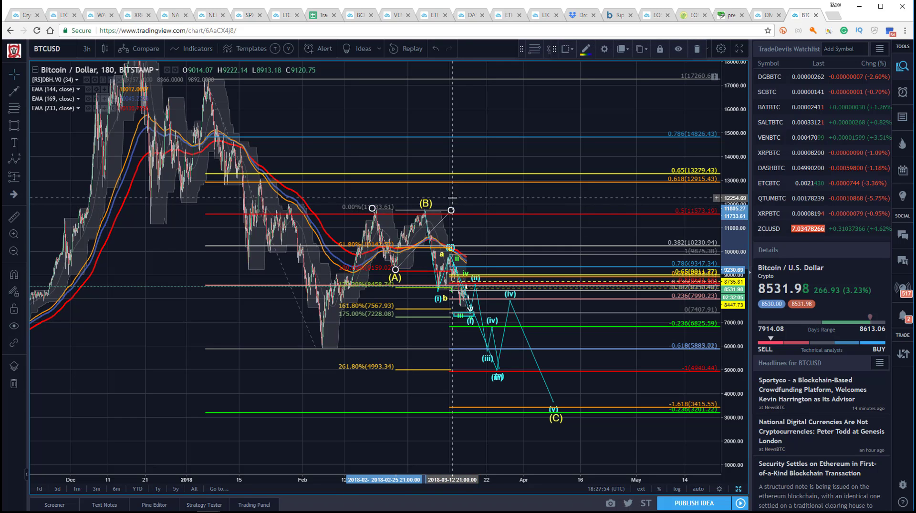
key(Delete)
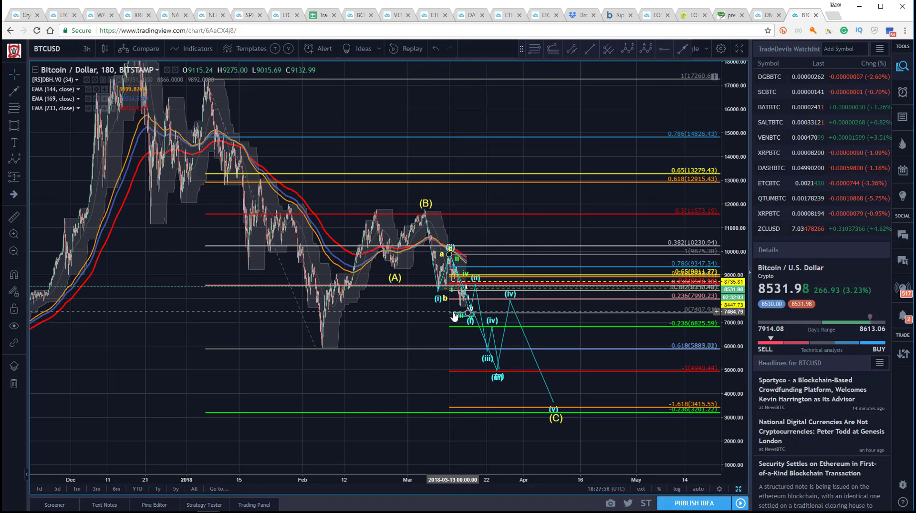
key(Delete)
click(477, 299)
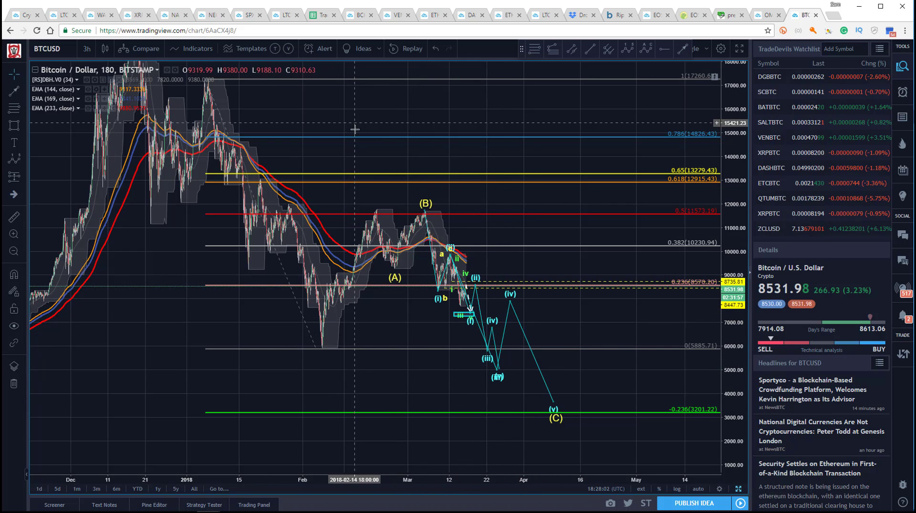
- Raise the cyan sub-wave's (ii) point above the 0.236 level, to around 9000
drag(363, 109, 341, 108)
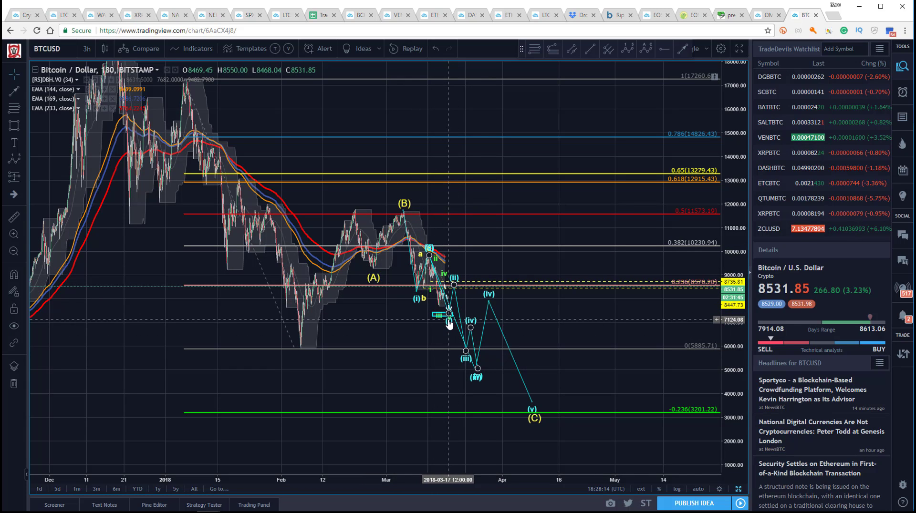
drag(454, 286, 461, 262)
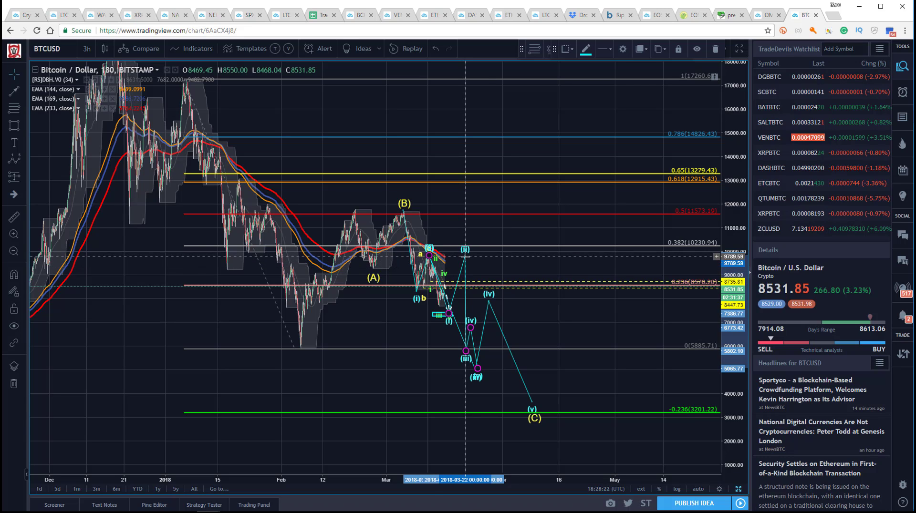
drag(465, 257, 461, 249)
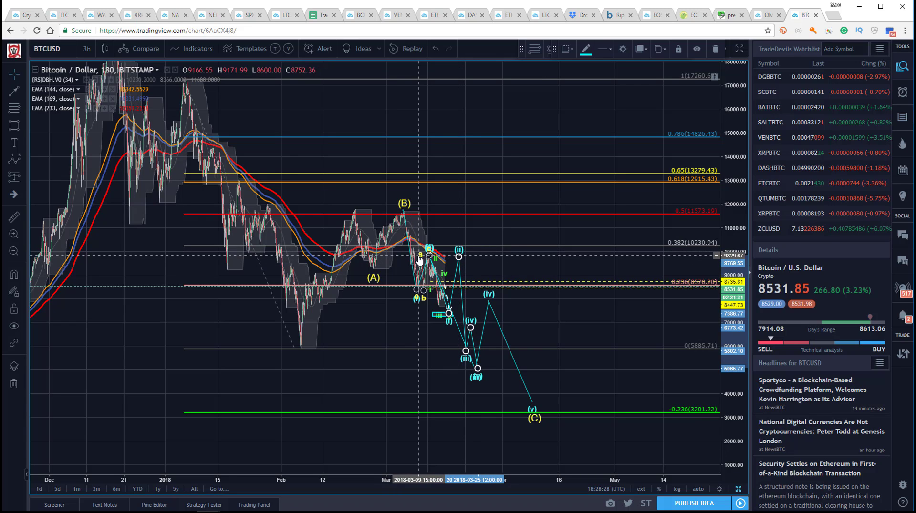
drag(458, 257, 462, 253)
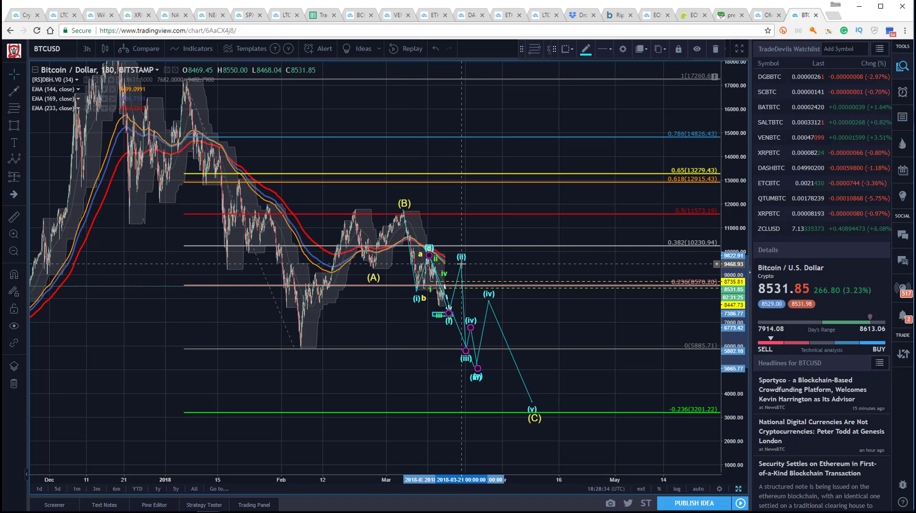
click(333, 170)
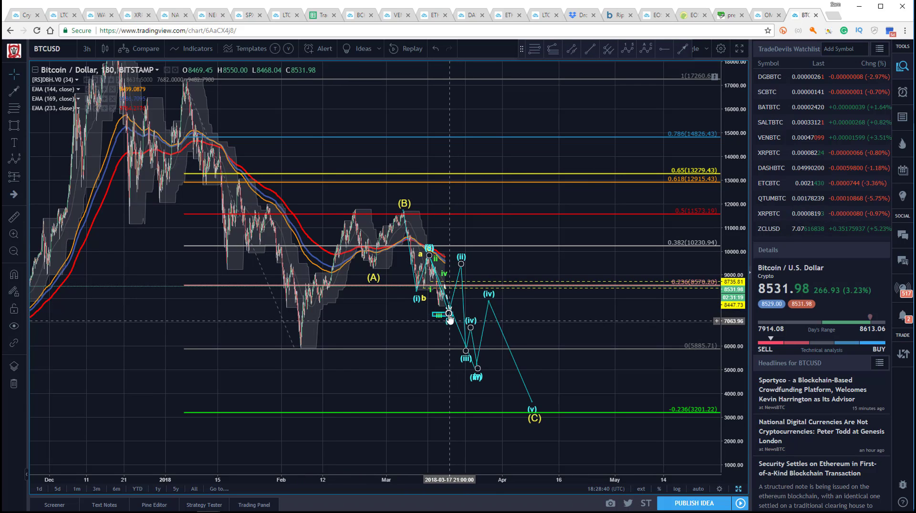
- Inspect the Fibonacci retracement and cyan projected wave, then pan and stretch the time axis
click(348, 137)
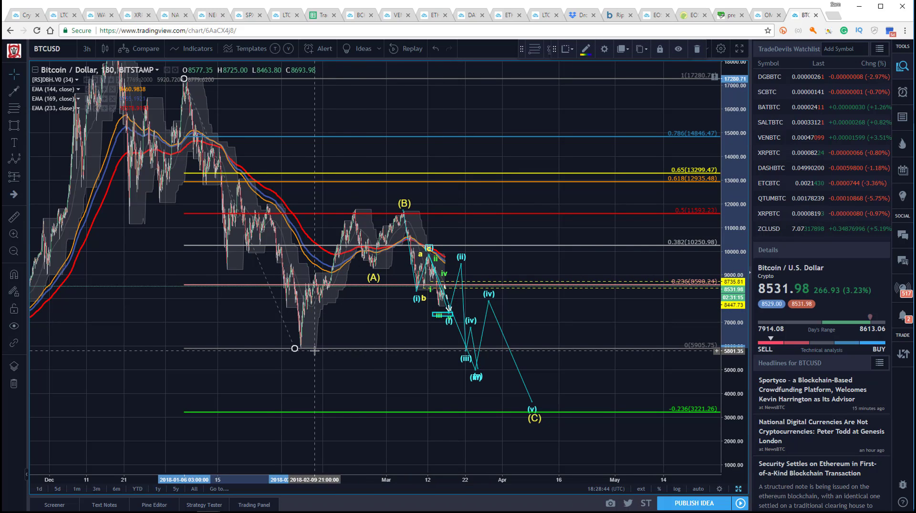
click(461, 265)
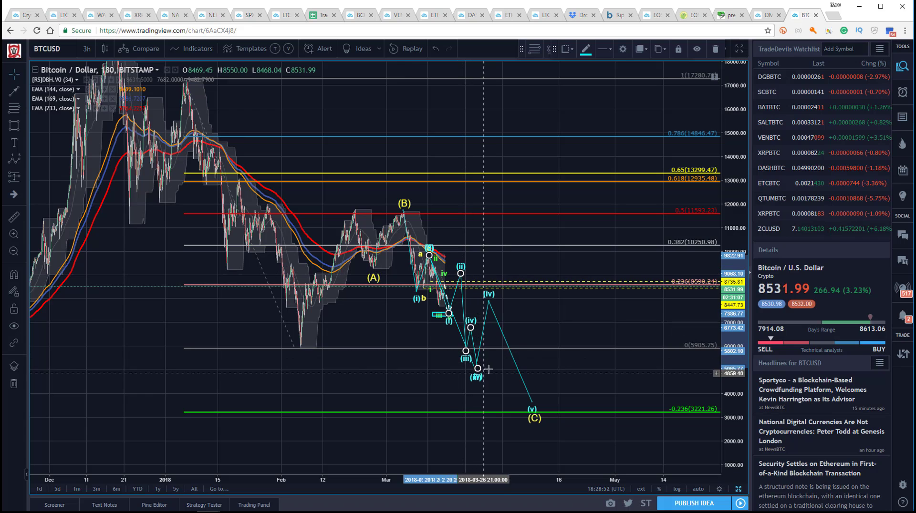
drag(379, 333, 373, 335)
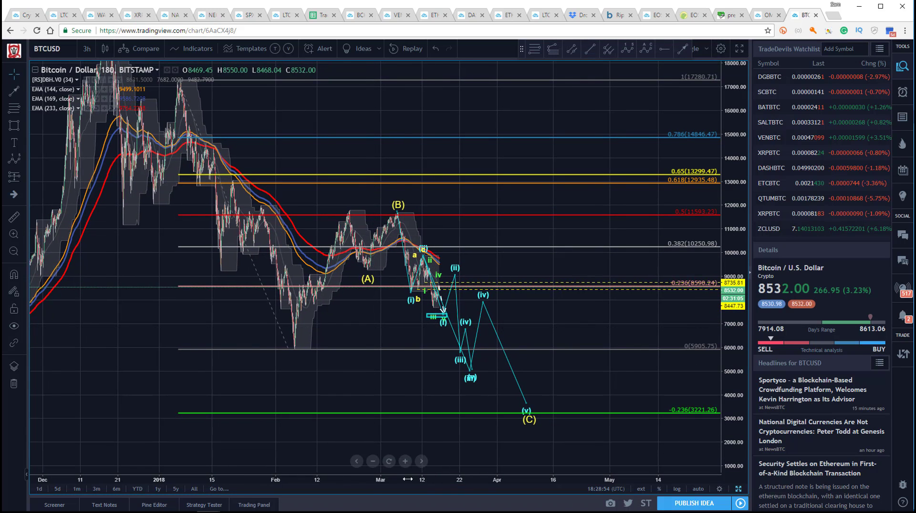
drag(408, 480, 429, 479)
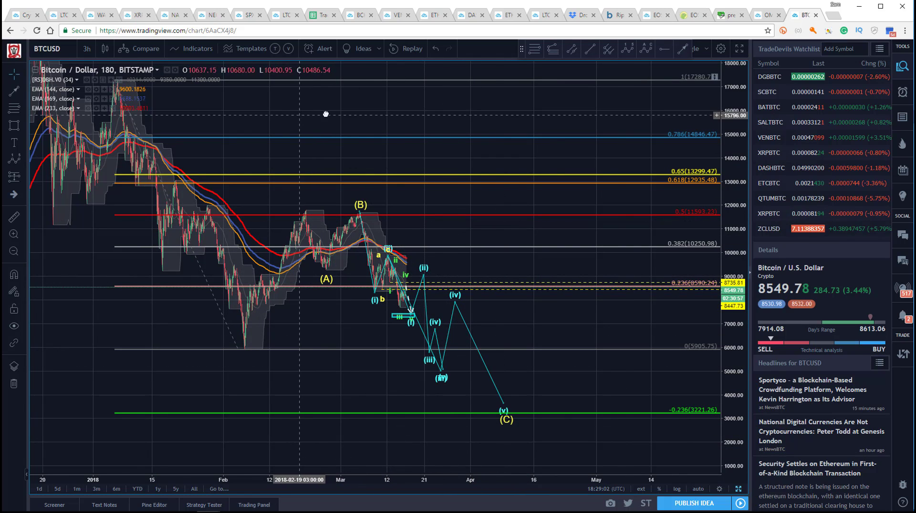
drag(299, 115, 333, 109)
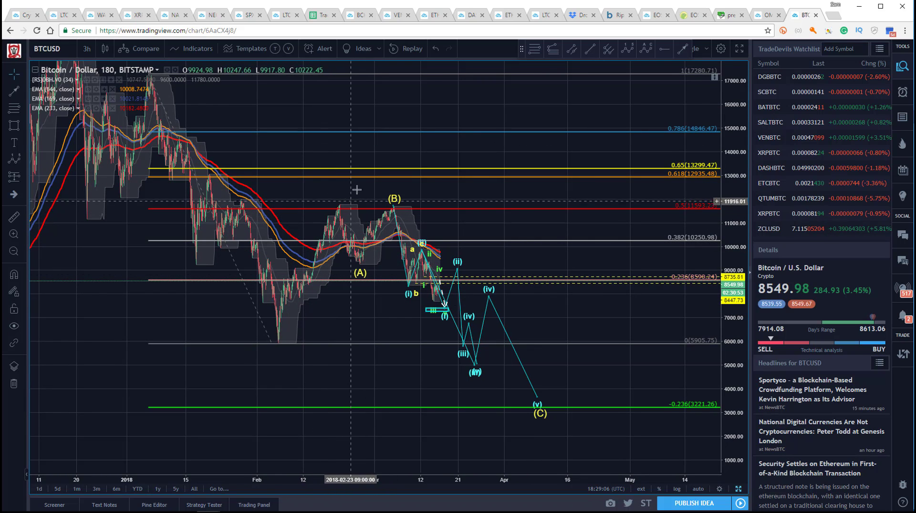
- Delete the large and smaller cyan projected waves, undoing once to restore the green i–v wave
click(358, 270)
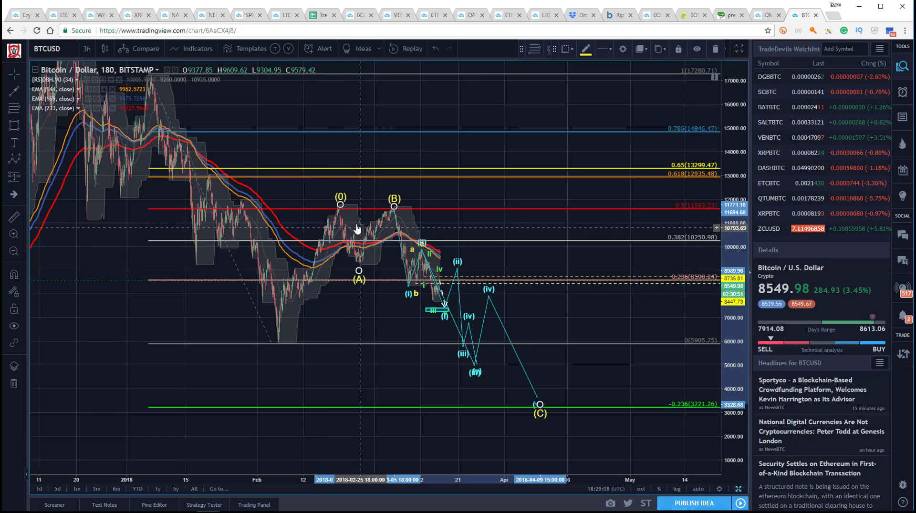
click(410, 298)
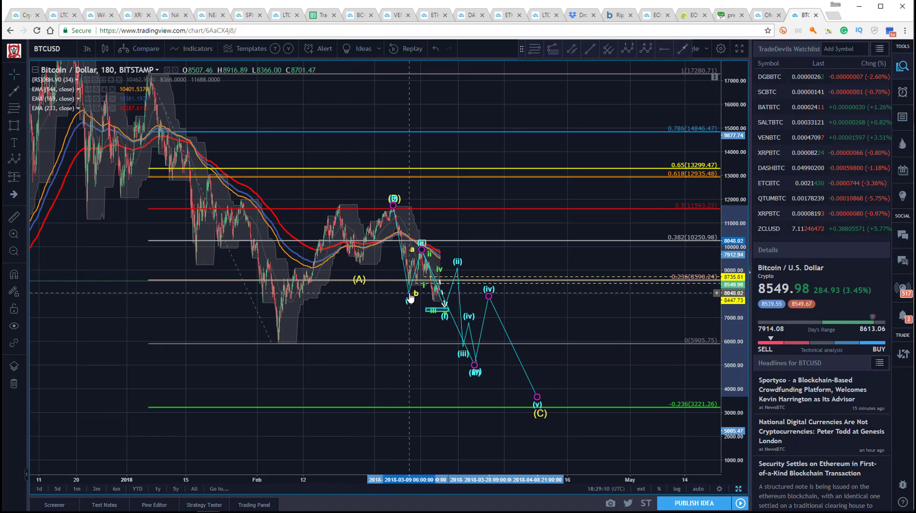
key(Delete)
click(451, 294)
key(Delete)
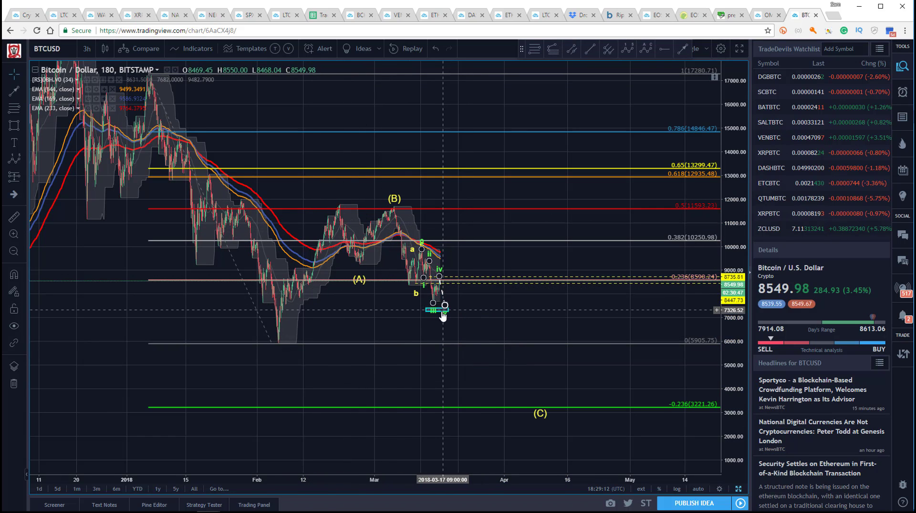
key(ctrl+z)
- Delete the white dashed arrow and open the settings of the (A)(B)(C) wave
click(440, 289)
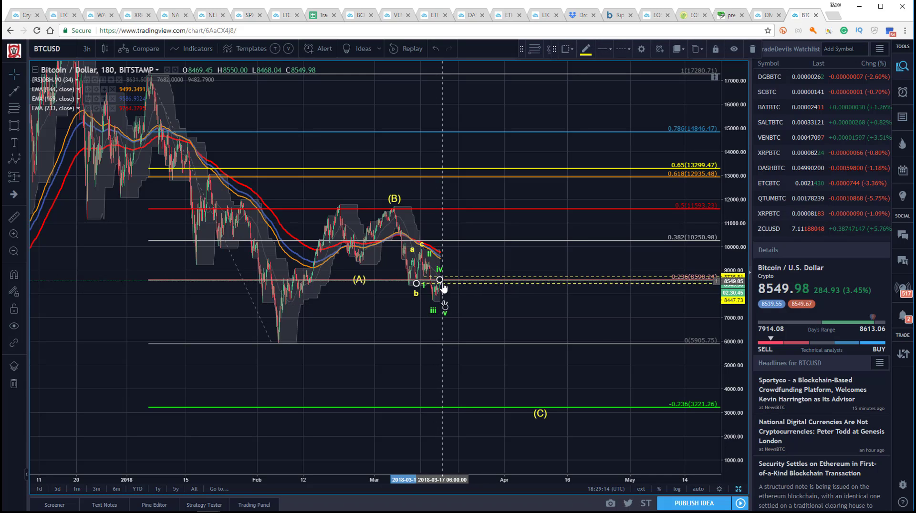
click(443, 296)
key(Delete)
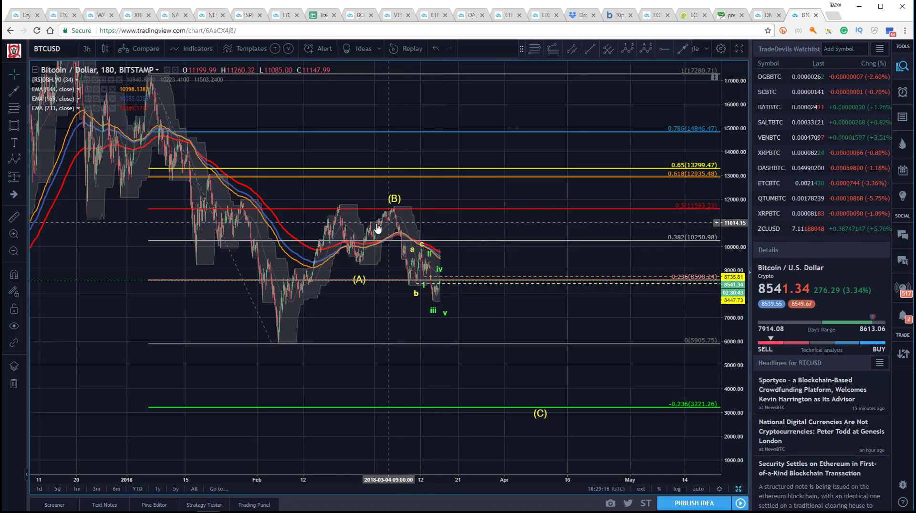
click(362, 288)
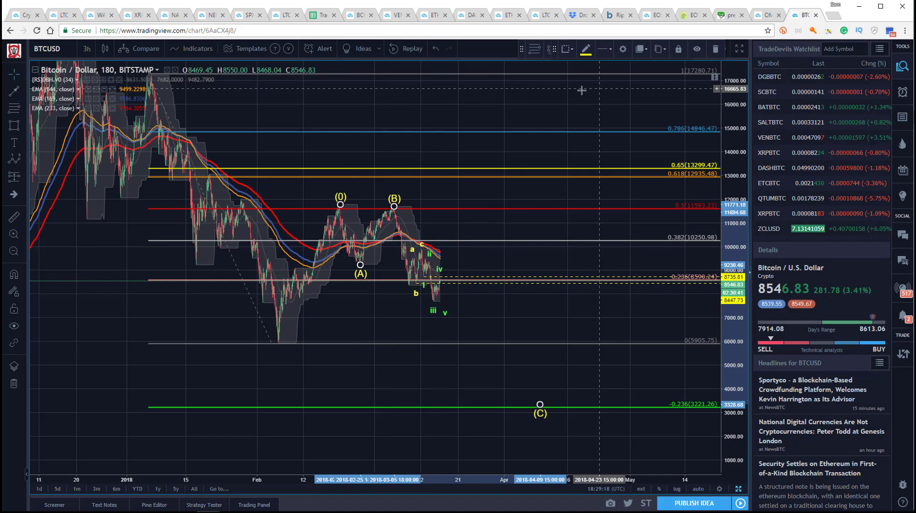
click(624, 51)
- Set the (0)–(C) wave's degree to Minuette so its labels read (a), (b), (c)
click(465, 250)
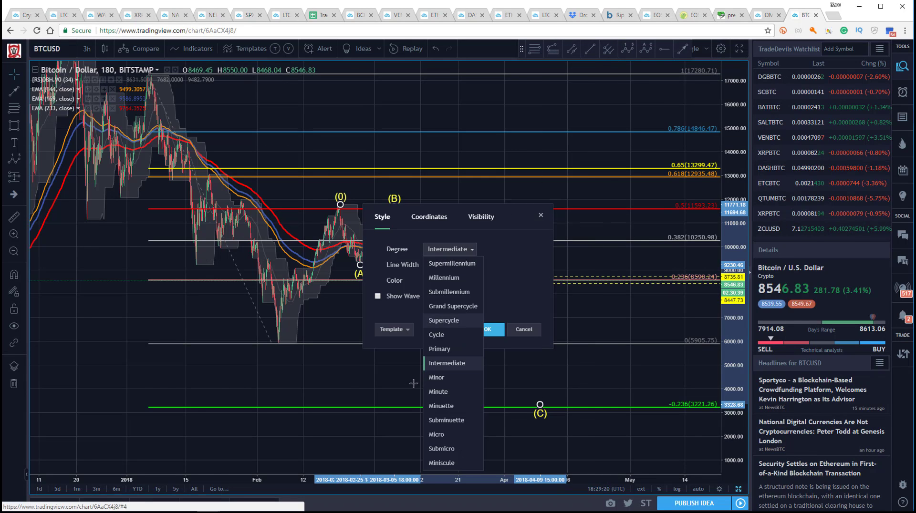
click(445, 414)
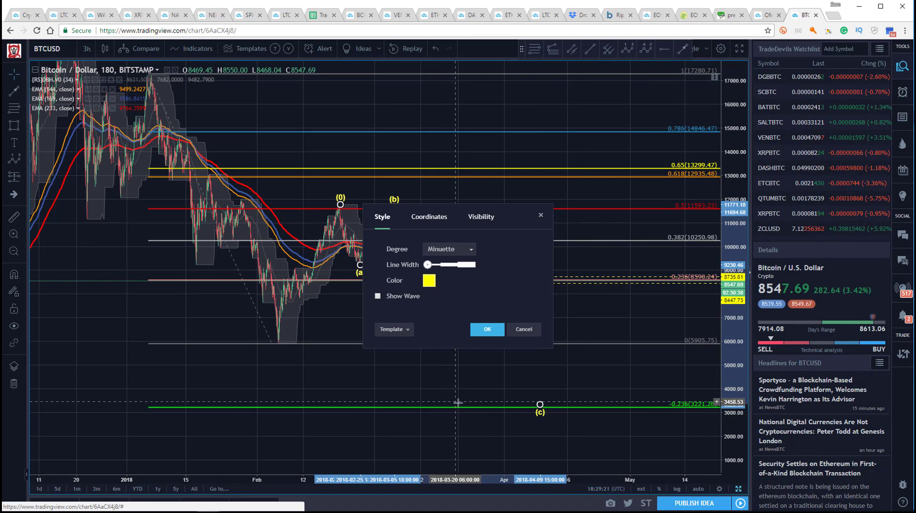
click(487, 329)
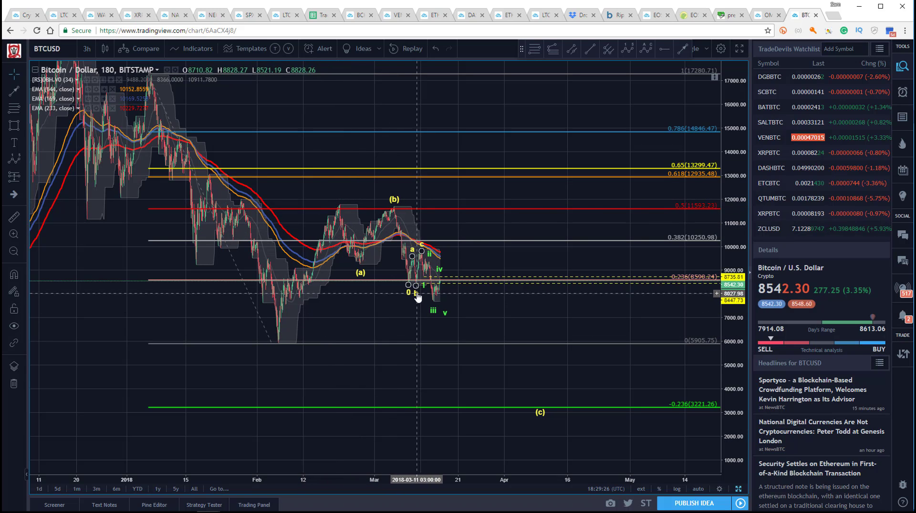
click(417, 284)
click(385, 185)
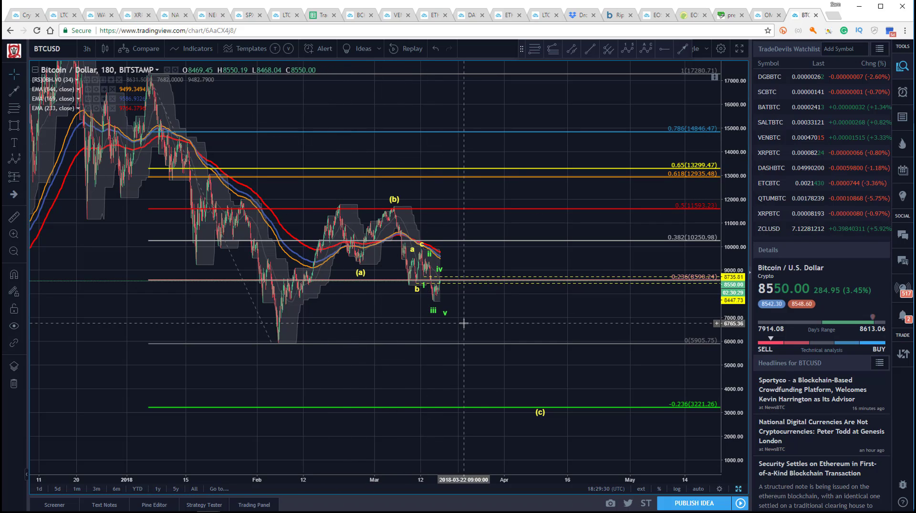
- Drag the green wave's v point down to about 7186
click(433, 310)
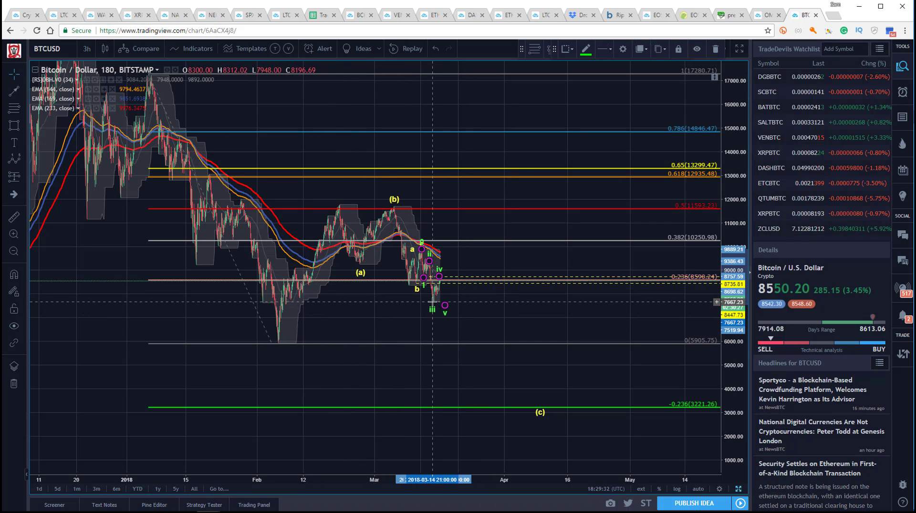
drag(444, 305, 448, 313)
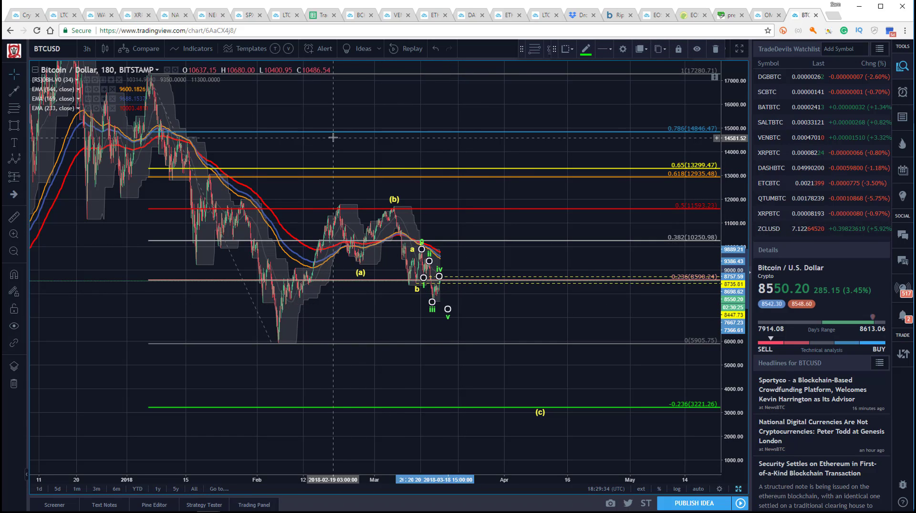
click(322, 95)
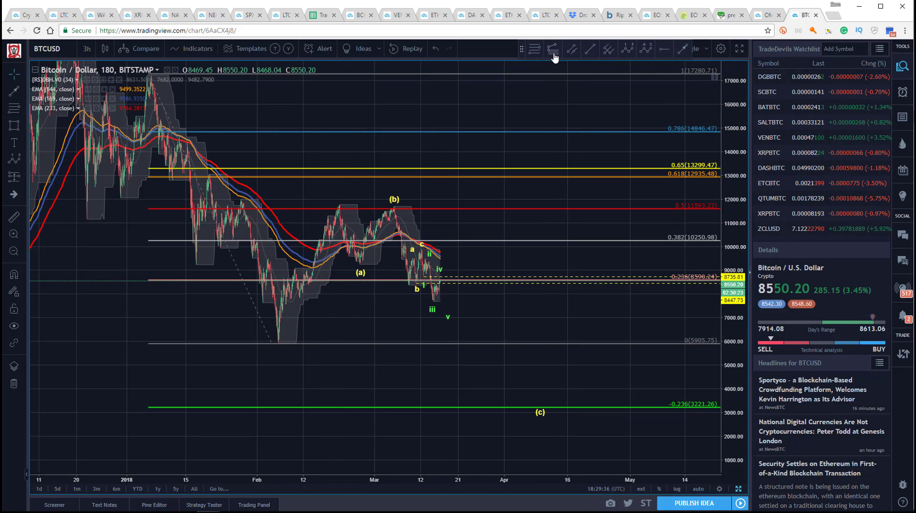
- Draw a Fibonacci extension from the (0) high through the (a) low to (b), giving 161.8% at 7564.94
click(339, 204)
click(360, 264)
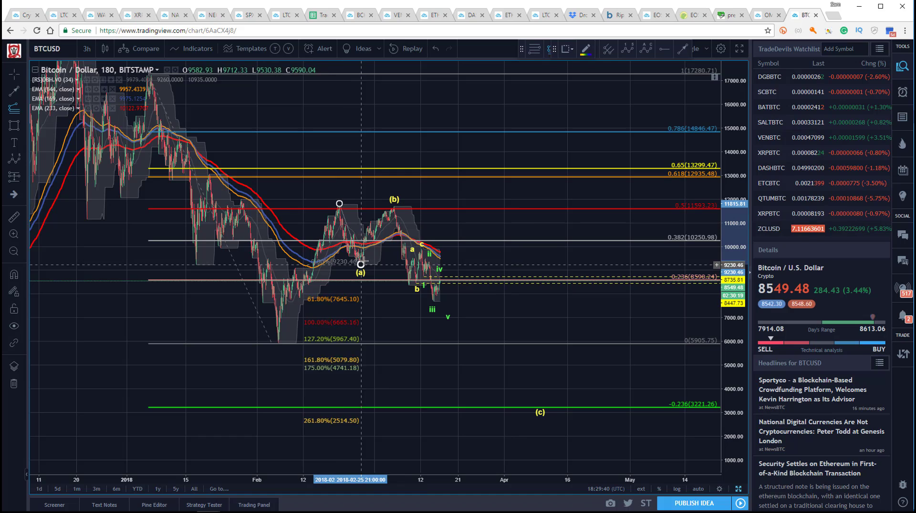
click(409, 206)
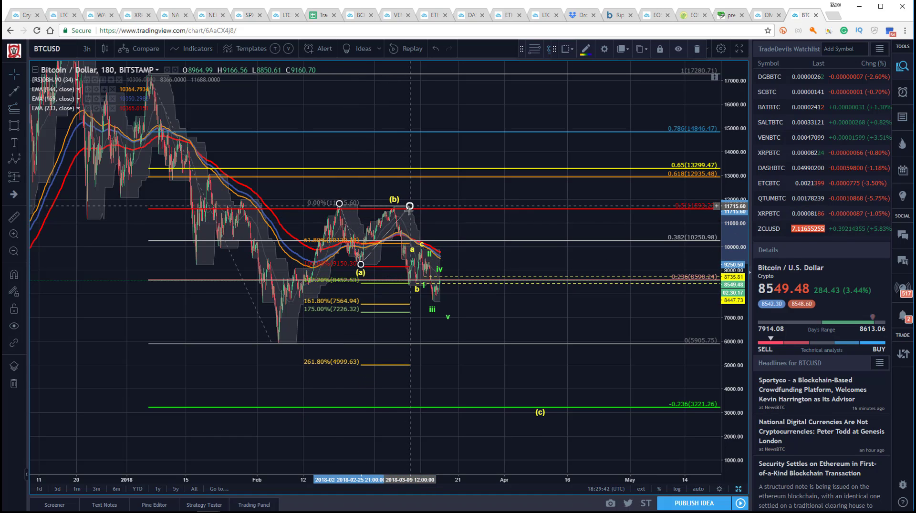
click(434, 313)
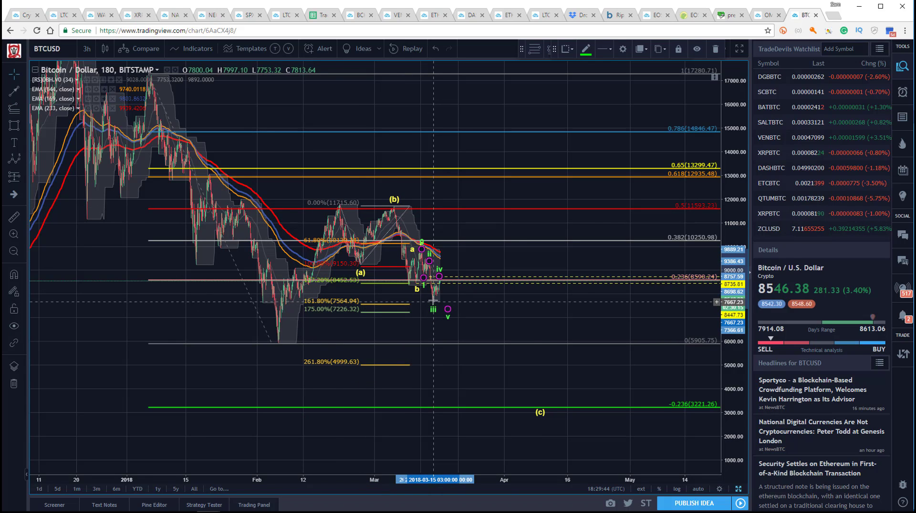
drag(334, 306, 336, 309)
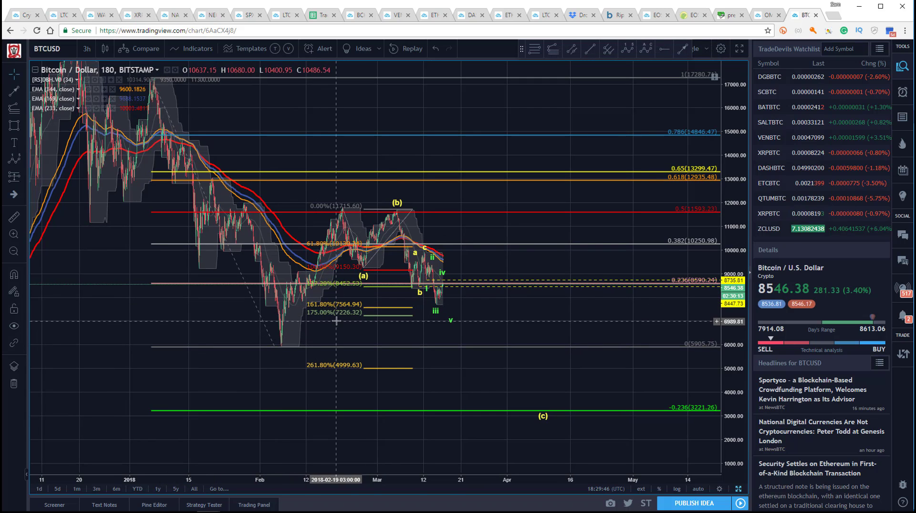
- Draw a target box across the 161.8%–175% levels (about 7226–7565) and shift the green v point lower right
click(14, 126)
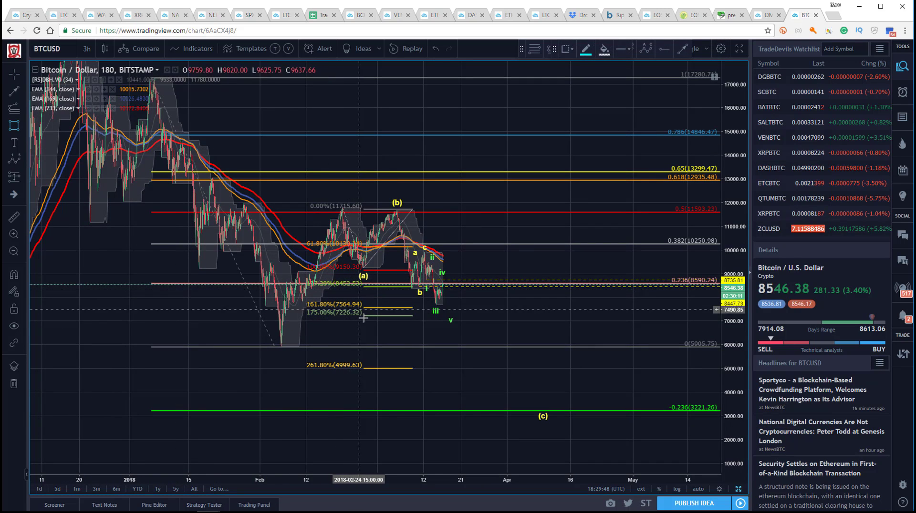
click(368, 308)
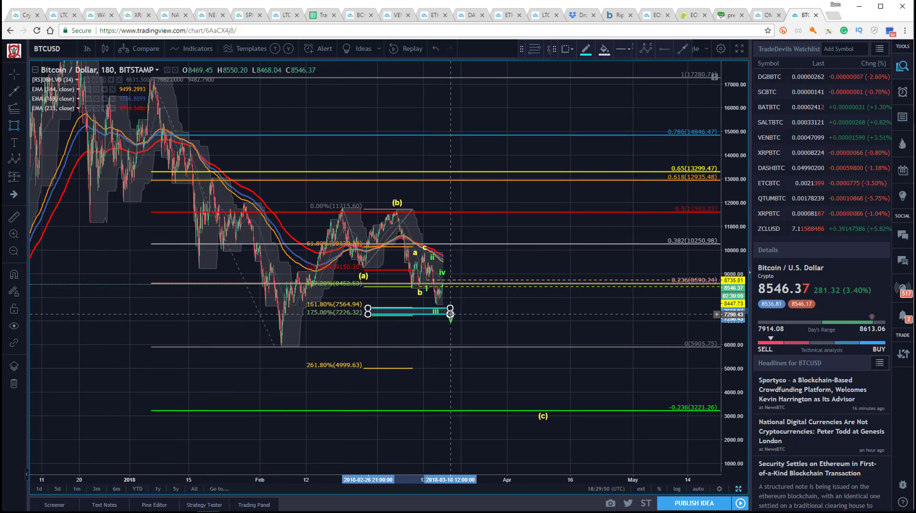
drag(450, 315, 449, 313)
click(462, 256)
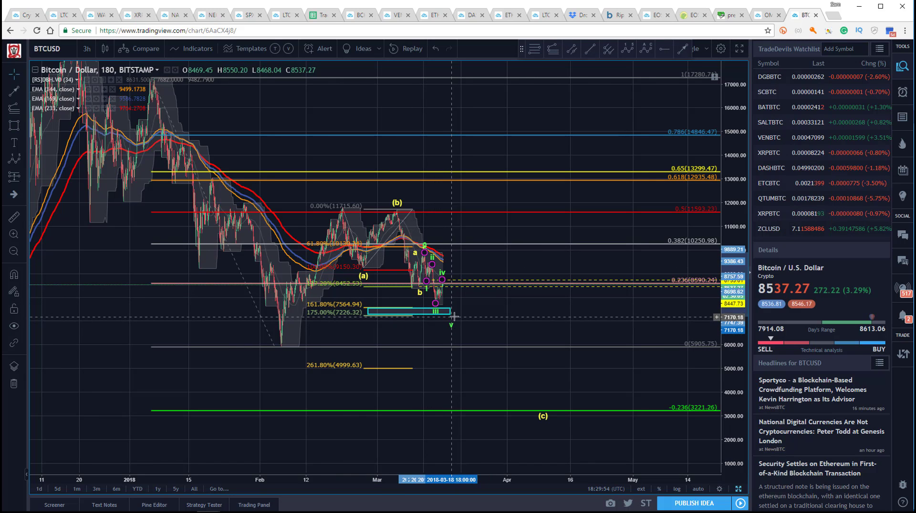
drag(450, 313, 459, 315)
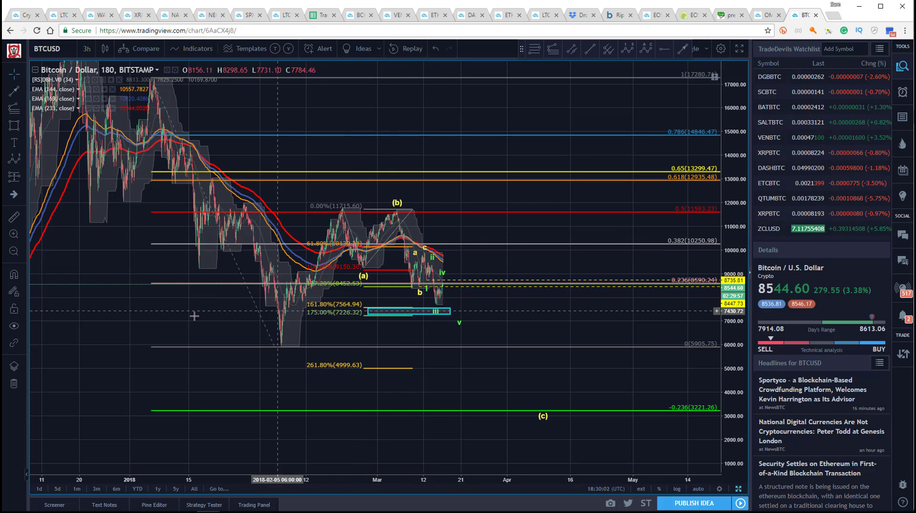
- Switch BTCUSD to 1-hour candles and stretch the price scale to frame the recent wave count
click(93, 46)
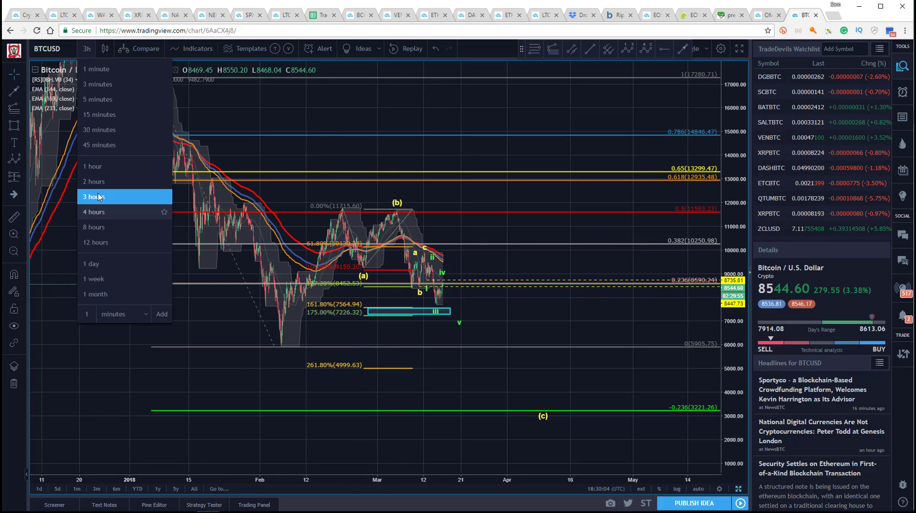
click(95, 166)
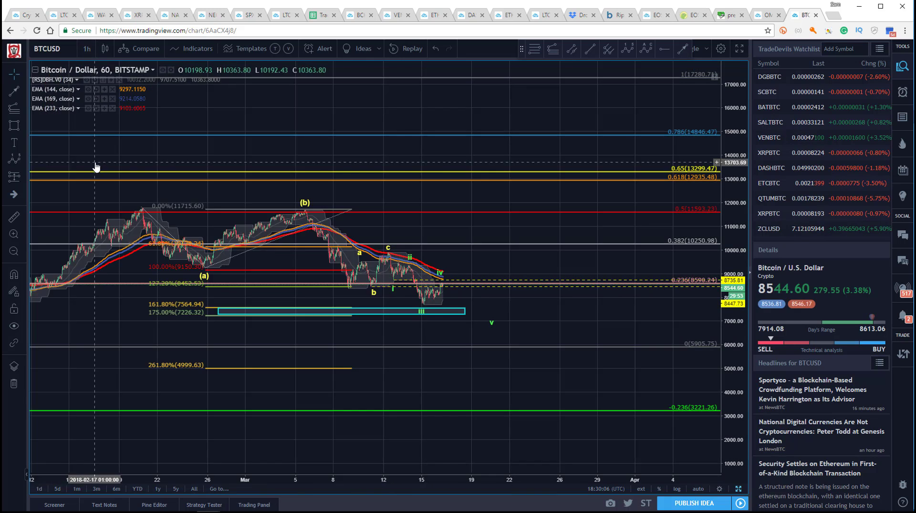
drag(738, 371, 765, 182)
drag(564, 427, 587, 378)
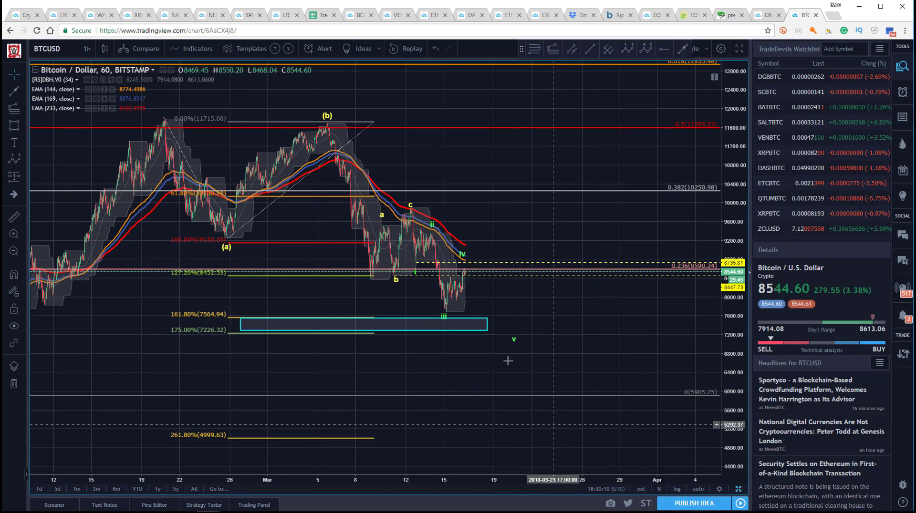
- Raise the small green wave count's final v point slightly, then begin a new count at the (b) peak
click(464, 261)
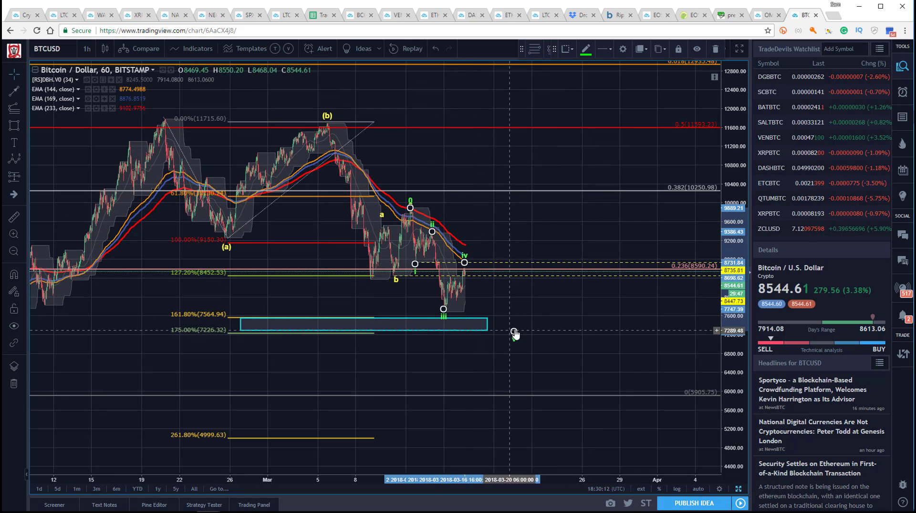
drag(494, 324, 495, 320)
click(389, 461)
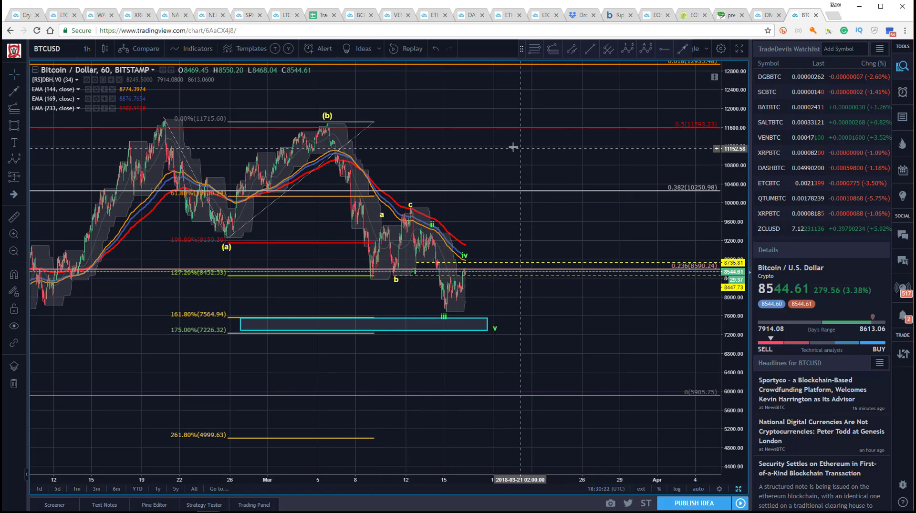
click(327, 123)
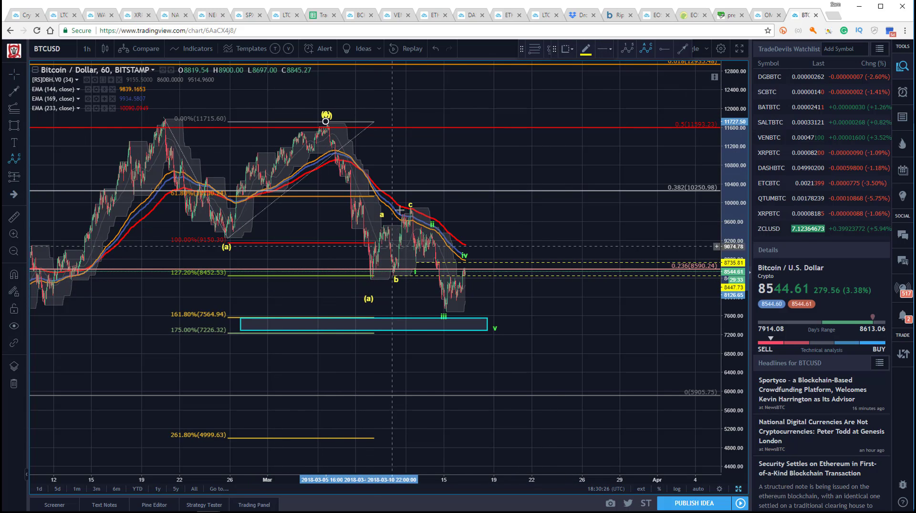
- Finish the yellow (a)-(b)-(c) correction with (c) near 7220, just below the target box
click(497, 340)
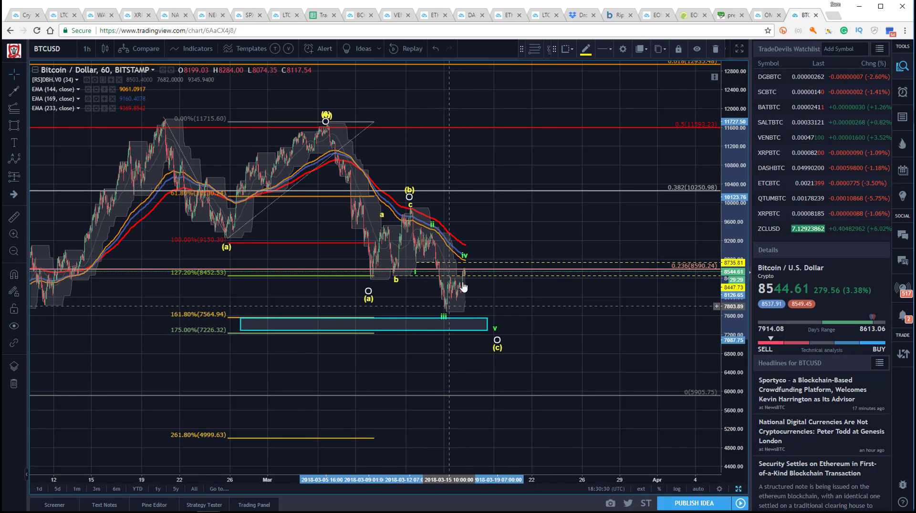
click(323, 297)
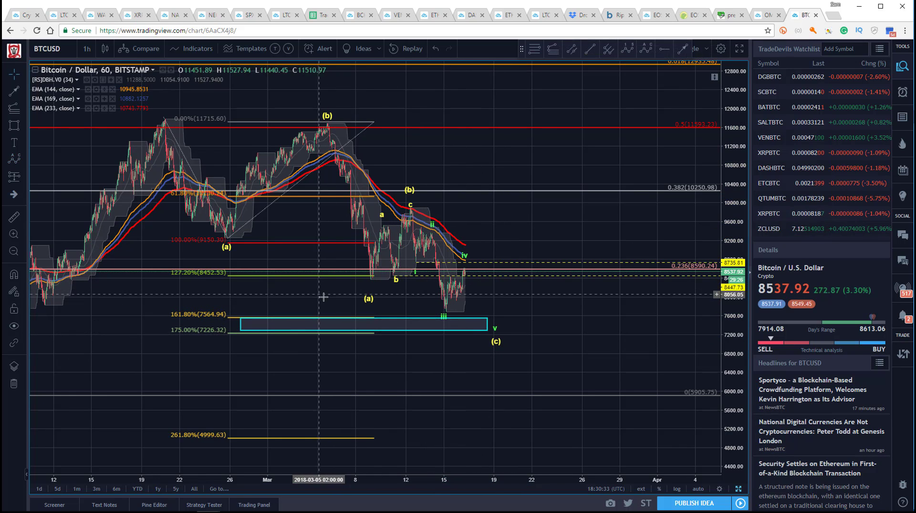
click(16, 253)
- Reframe the chart on the whole structure and nudge the wave's (c) point slightly lower and right
drag(330, 157, 163, 148)
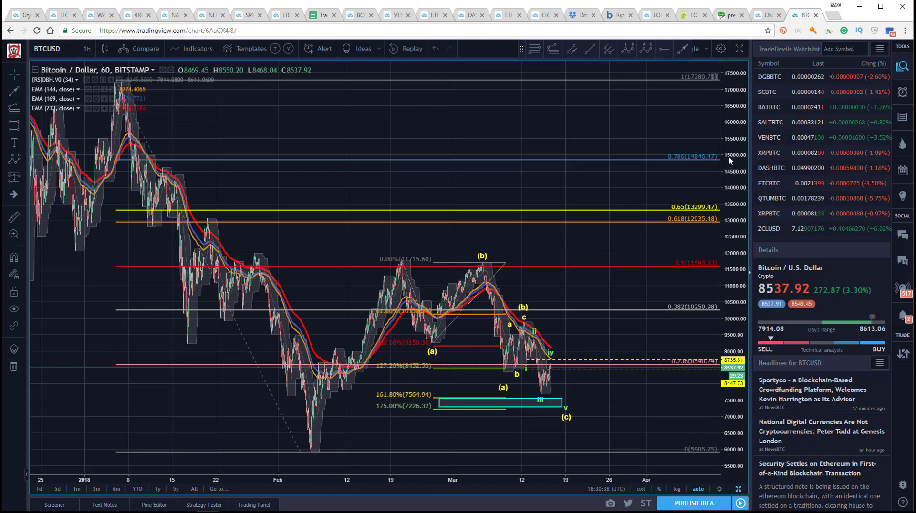
drag(730, 160, 730, 202)
drag(359, 128, 348, 82)
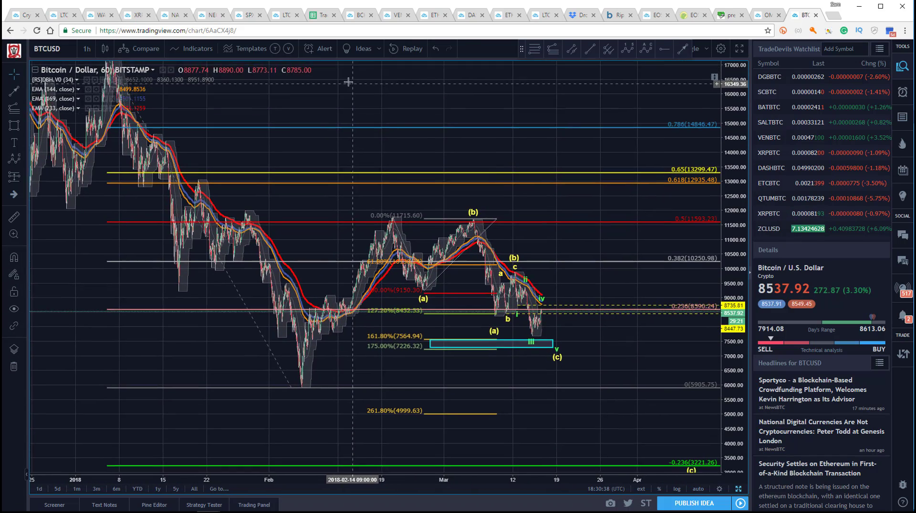
click(553, 340)
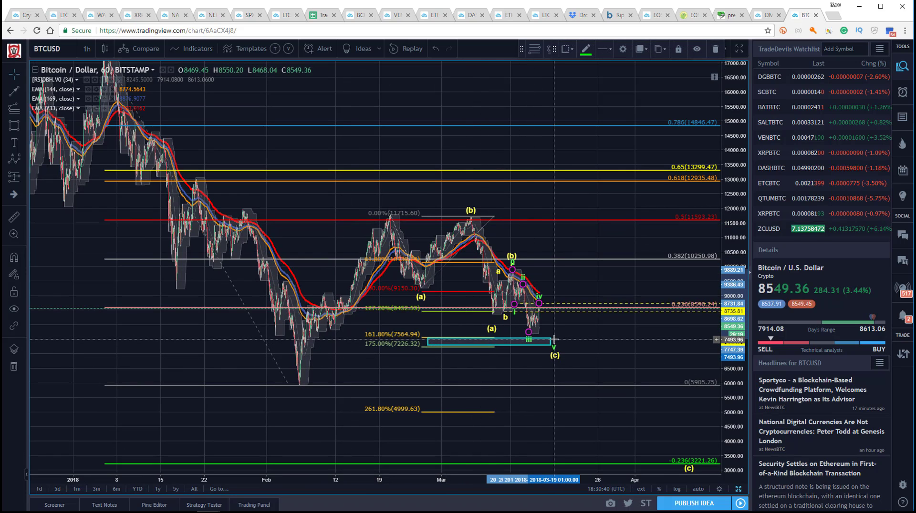
drag(556, 357, 556, 360)
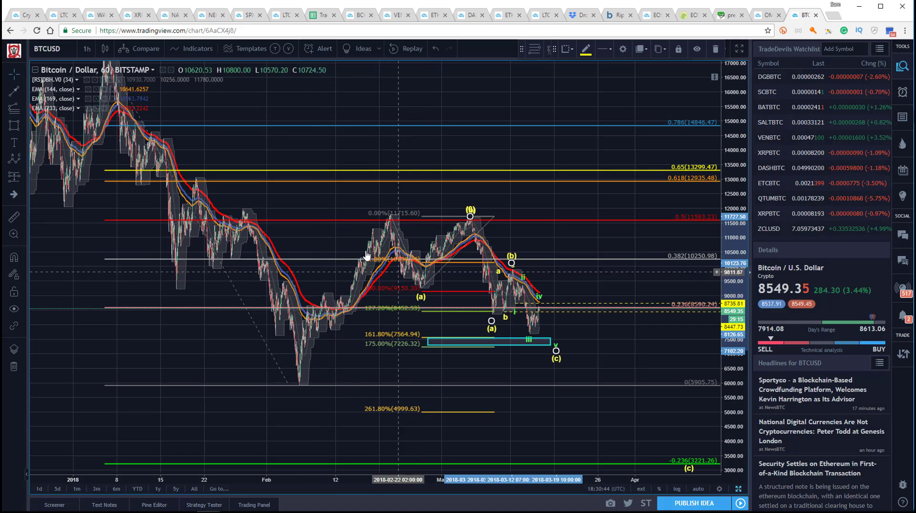
- Draw a Fibonacci retracement from the 5988.39 February low to the 11770.67 high
click(534, 53)
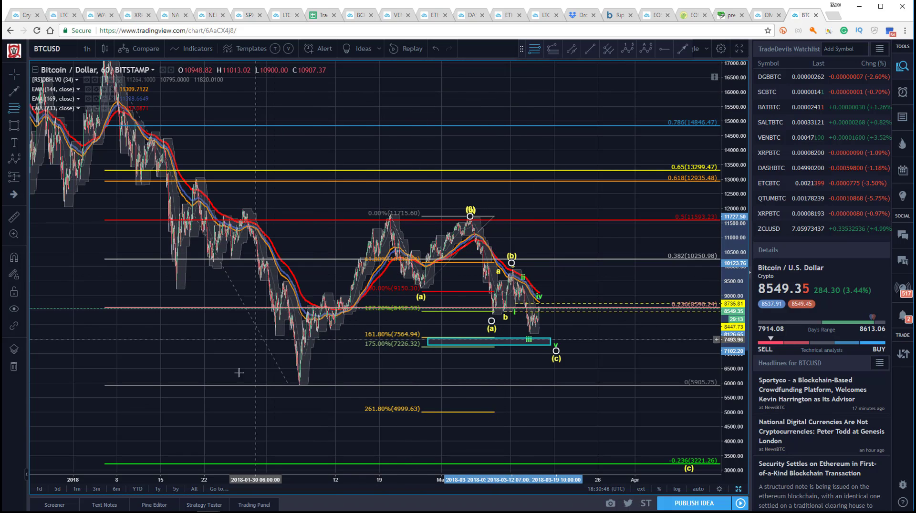
click(301, 383)
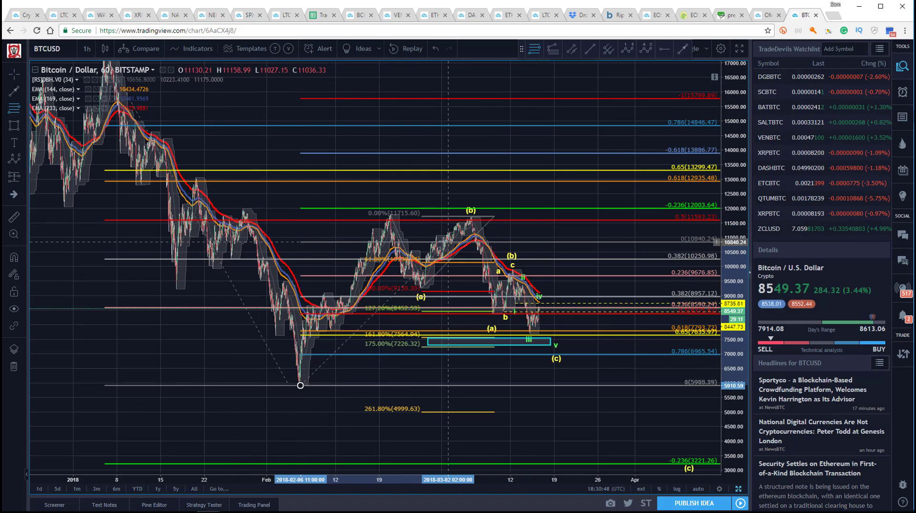
click(382, 215)
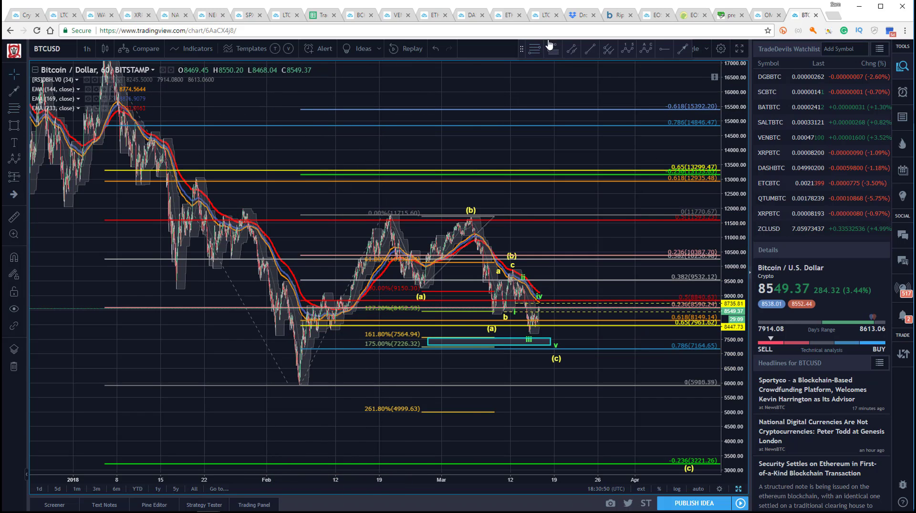
- Draw a cyan (0)–(v) impulse projection from the February low, with (ii) below the box and (iv) near 14846
click(626, 53)
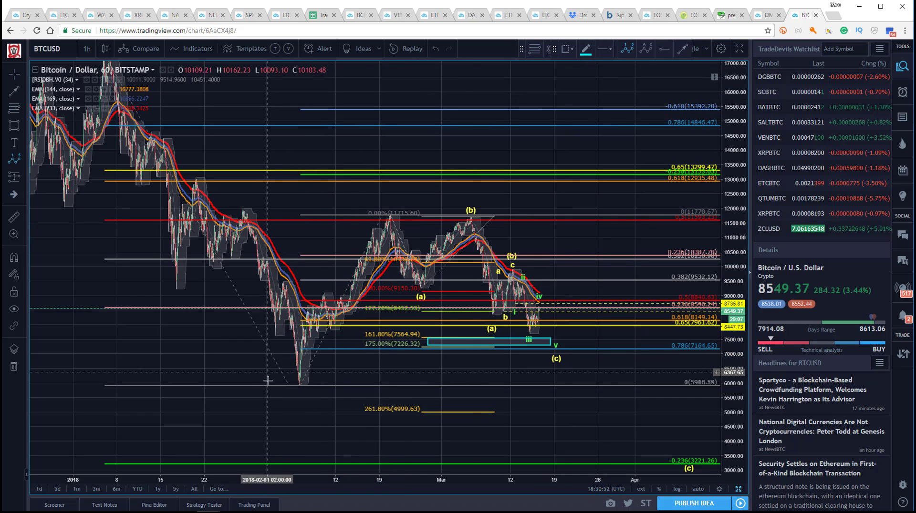
click(307, 390)
click(393, 213)
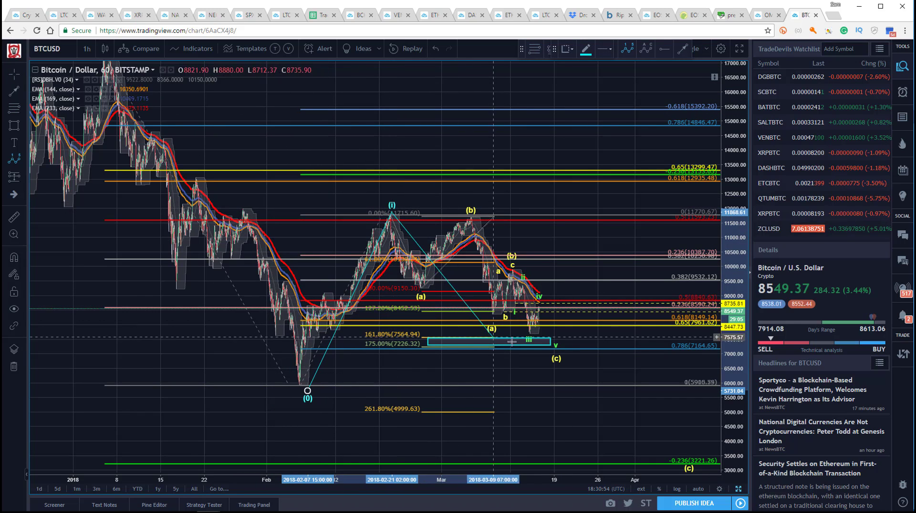
click(551, 352)
click(613, 68)
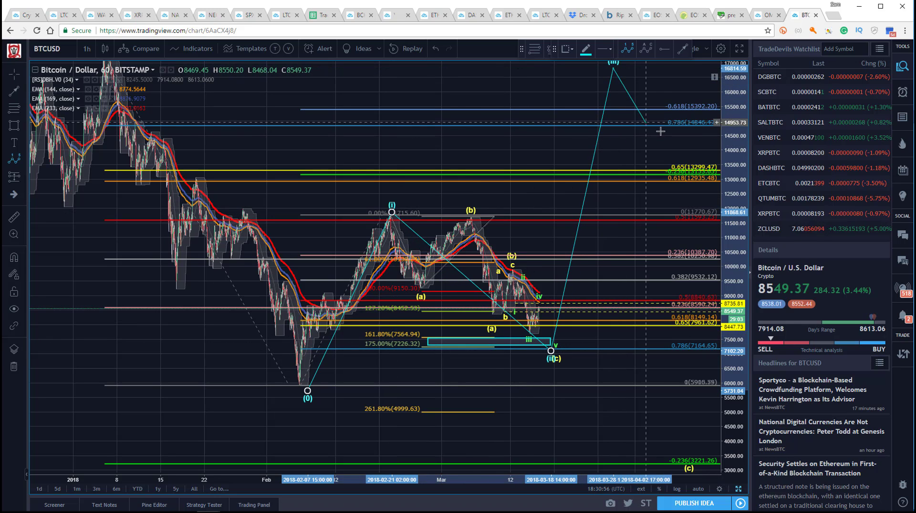
click(661, 129)
click(691, 63)
click(385, 88)
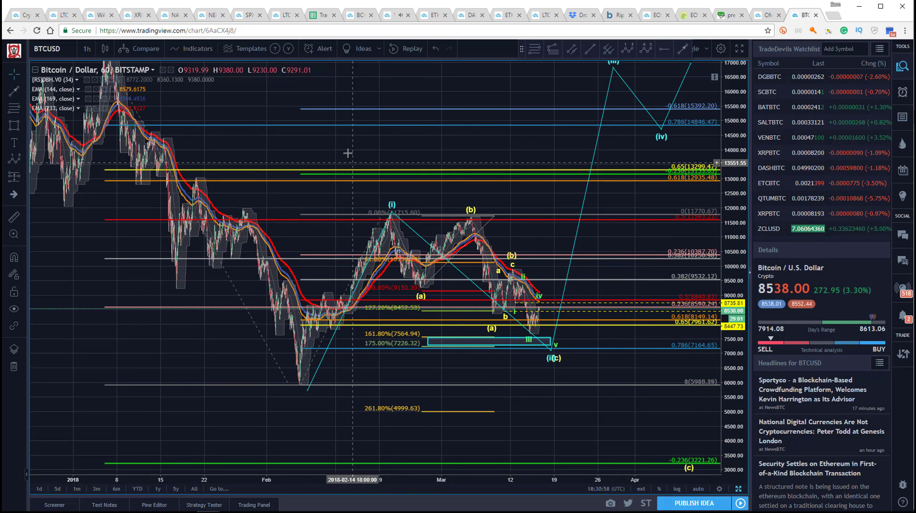
- Inspect the cyan impulse and the smaller wave counts one by one, then shift the view toward later dates
click(551, 352)
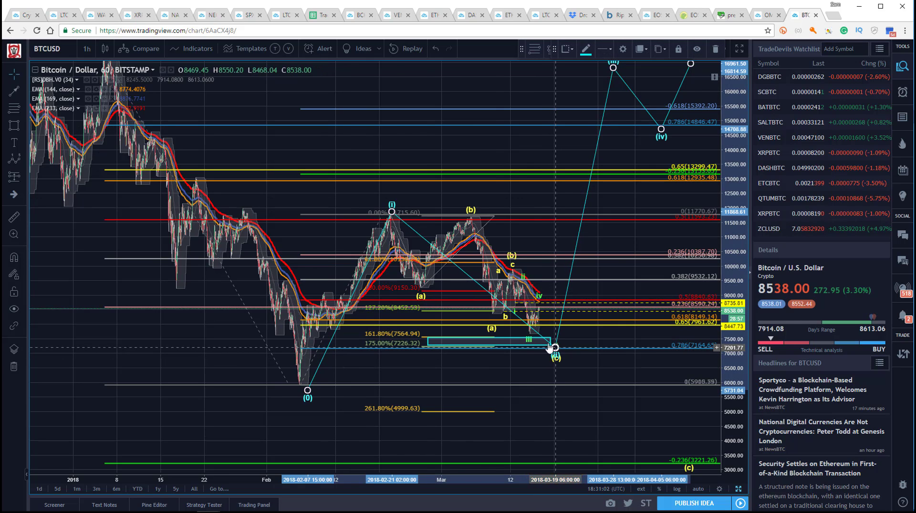
click(316, 145)
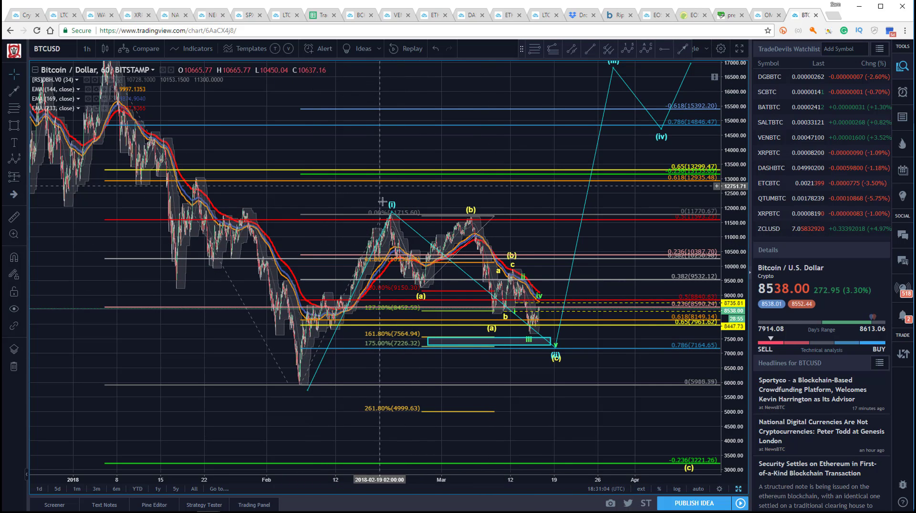
click(420, 296)
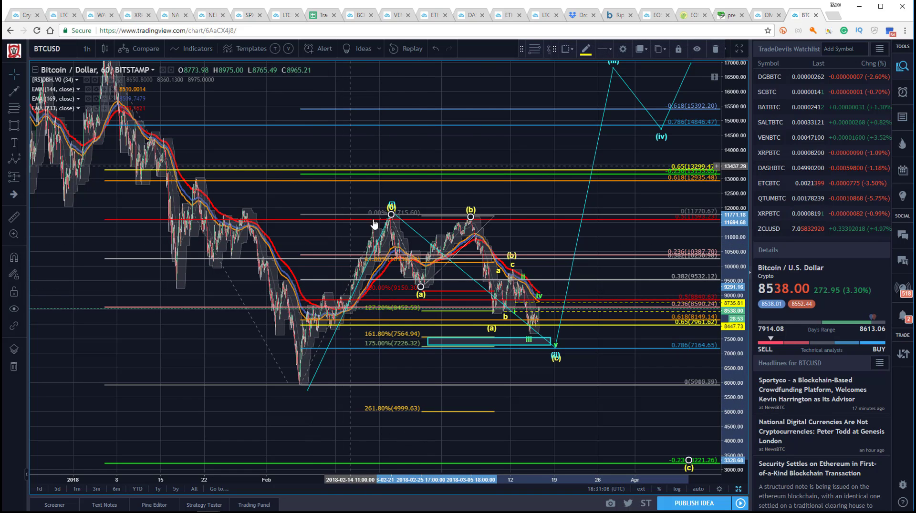
click(492, 329)
click(362, 156)
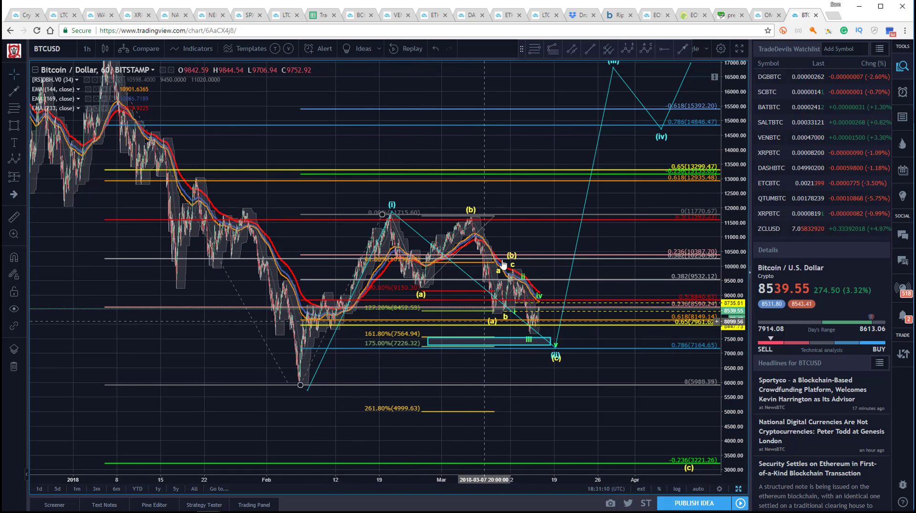
click(555, 350)
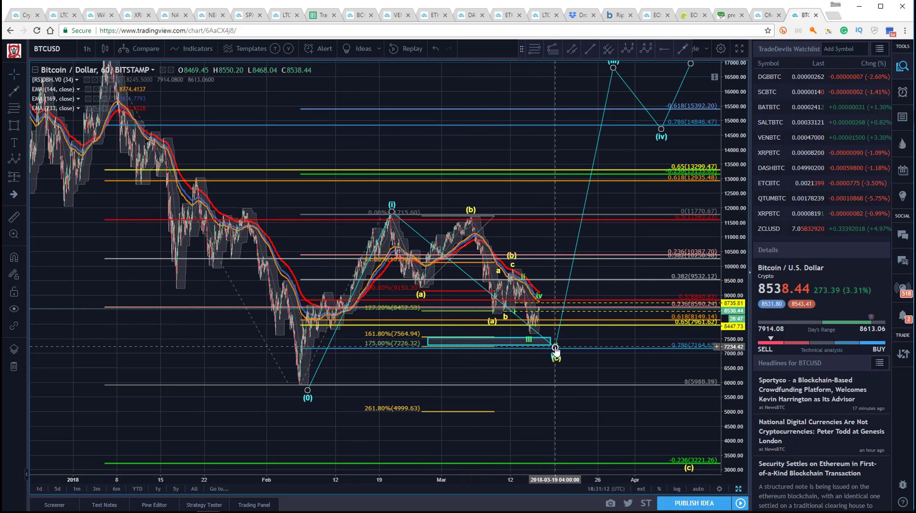
click(361, 138)
drag(340, 128, 319, 123)
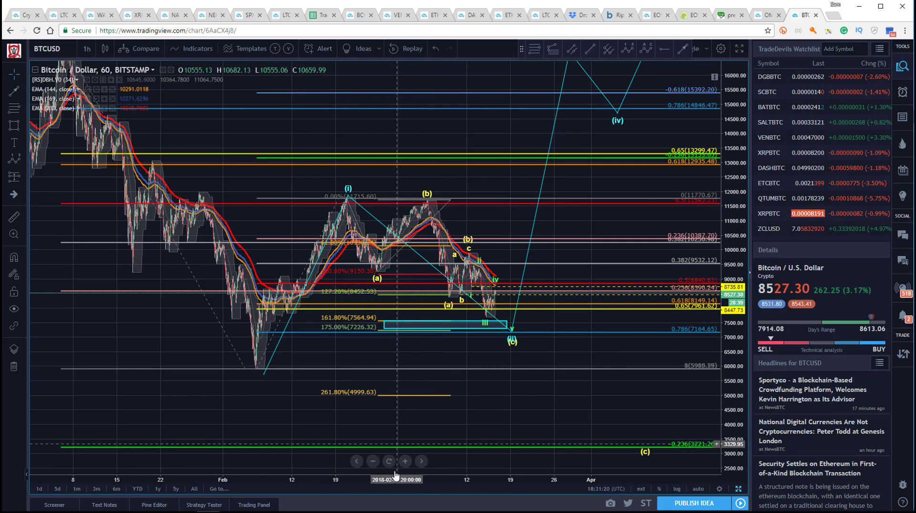
- Check the (a)-(b)-(c) count, then zoom into the mid-March candles to view the small green count
click(448, 296)
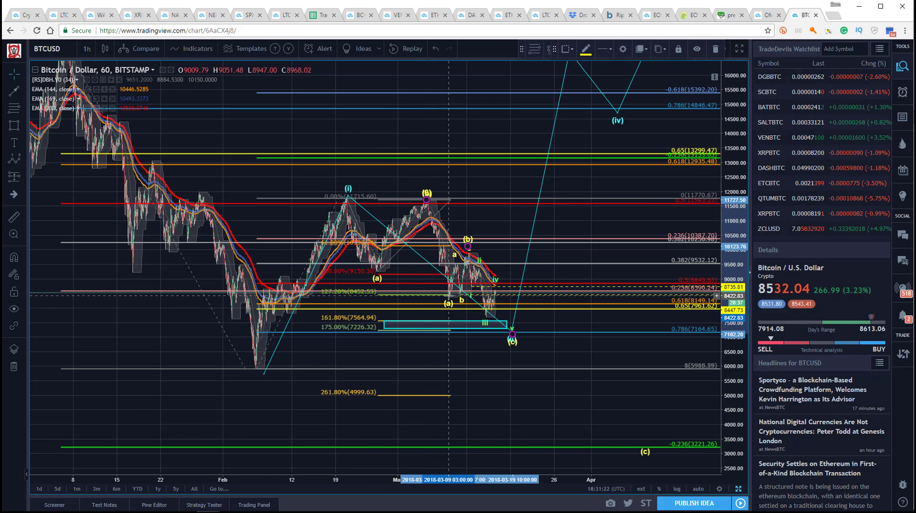
click(254, 116)
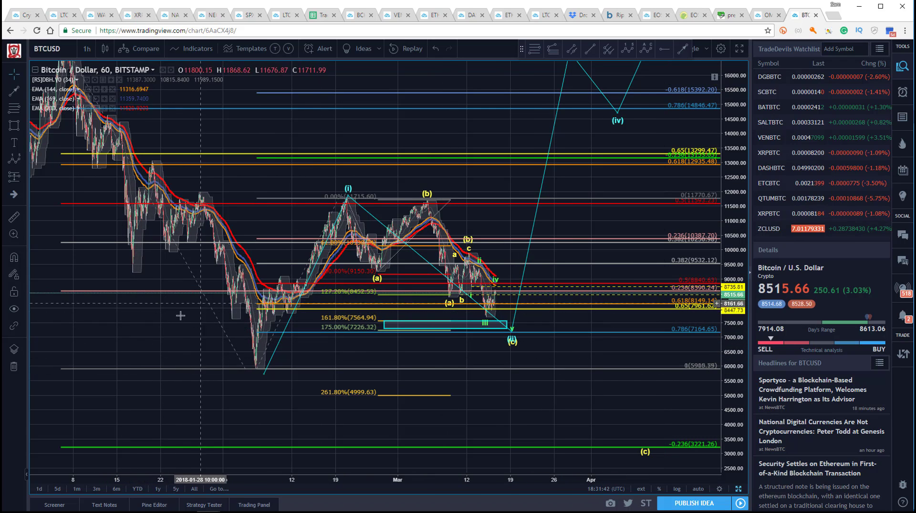
click(15, 235)
drag(394, 255, 567, 357)
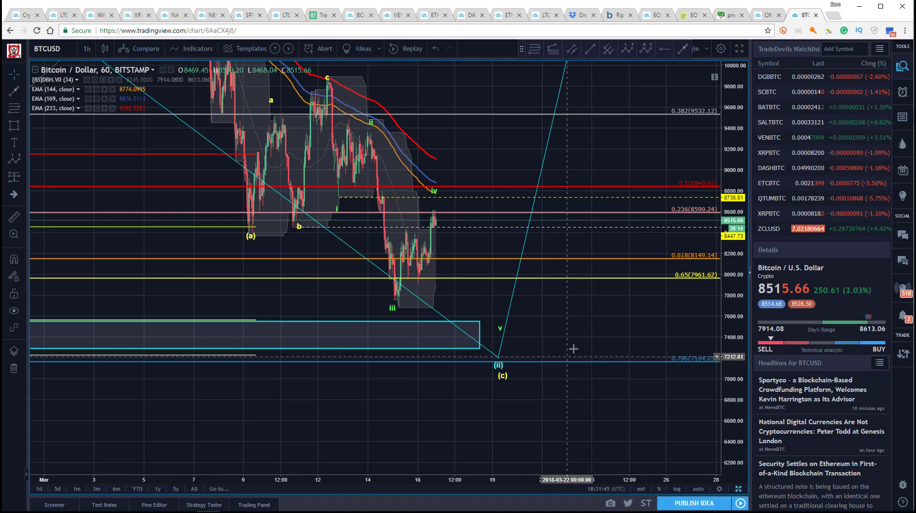
click(435, 194)
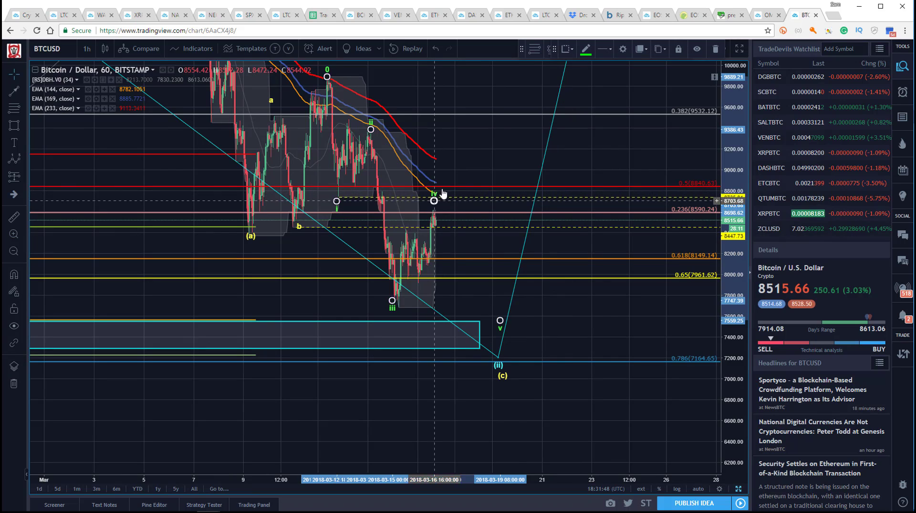
click(468, 143)
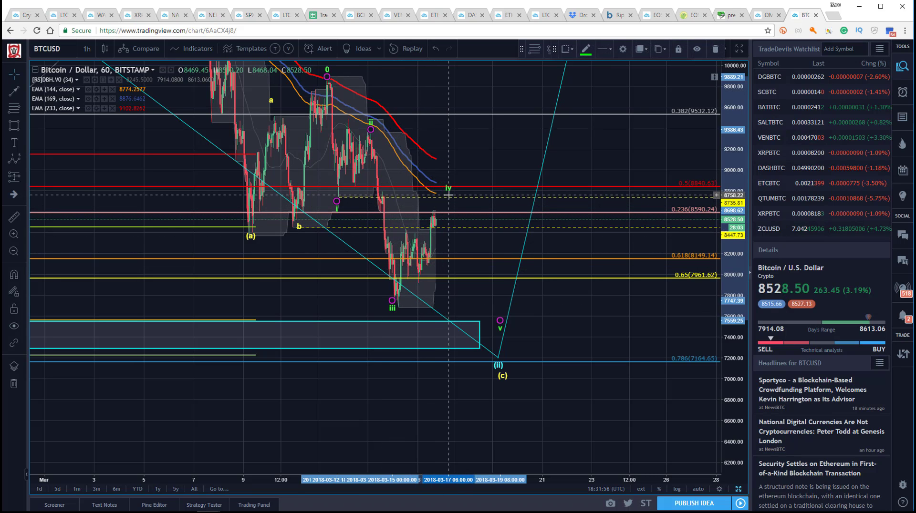
- Switch BTCUSD to 30-minute candles and shift the iv wave label slightly left
click(86, 49)
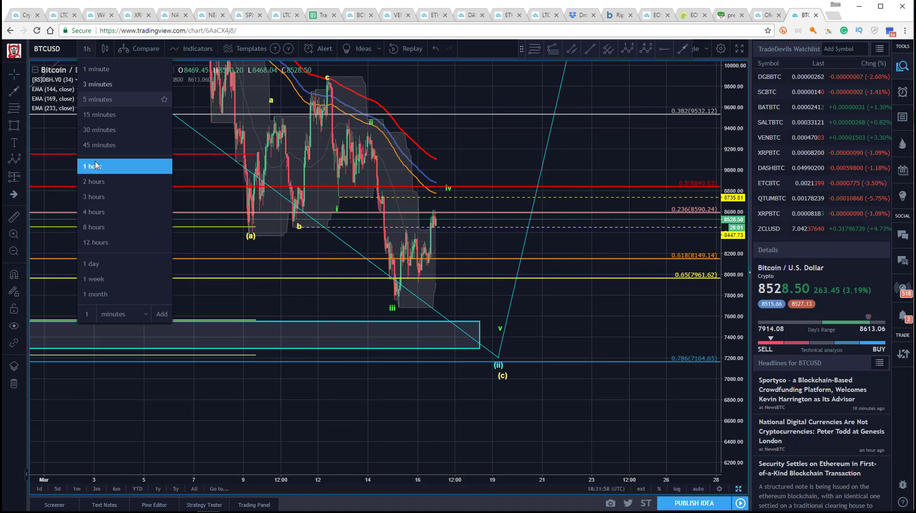
click(98, 136)
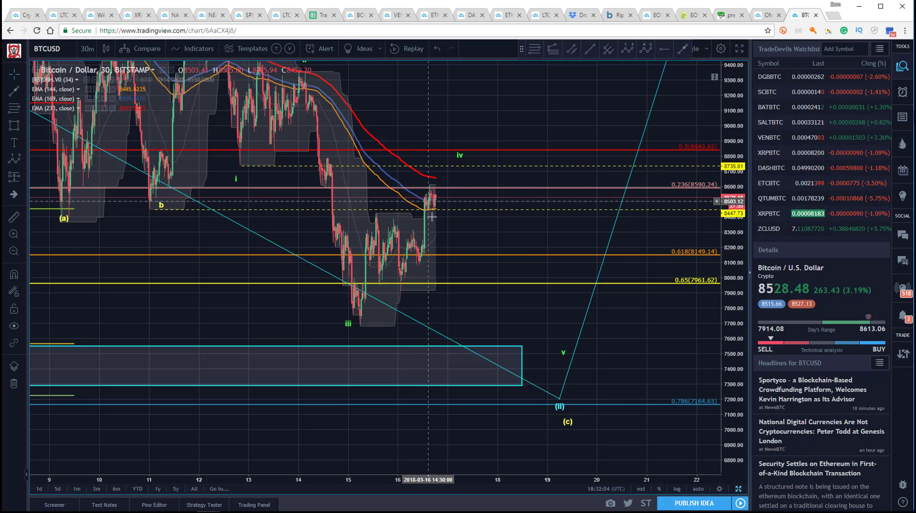
drag(460, 154, 451, 151)
drag(429, 102, 432, 102)
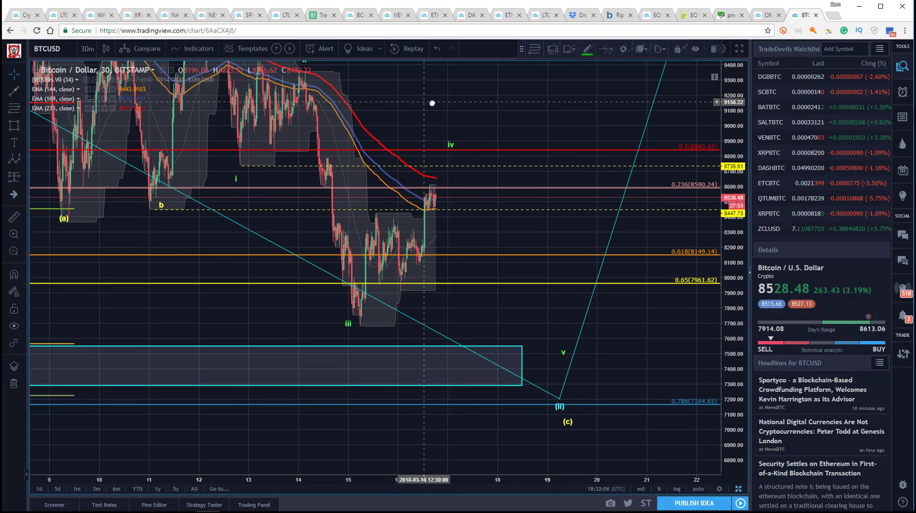
- Draw a cyan (0)–(v) subwave count on the rally from about 7915 up toward iv
click(402, 291)
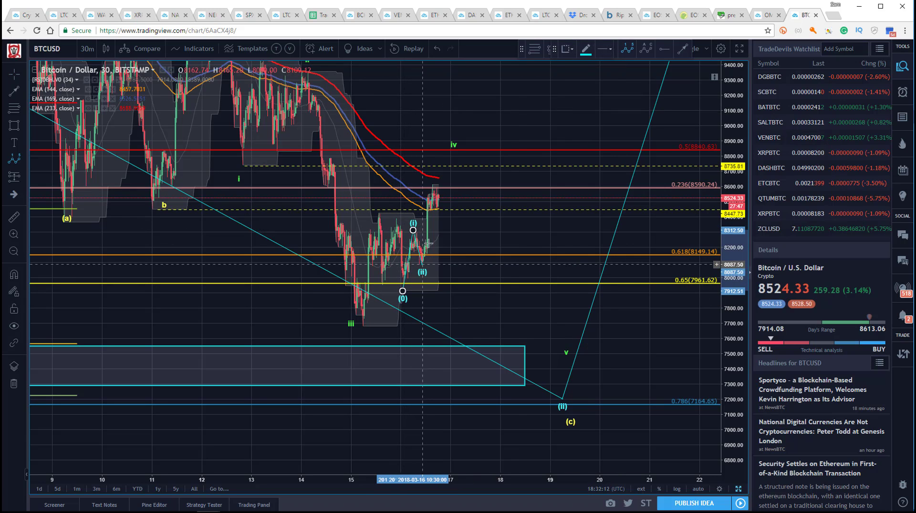
click(425, 257)
click(432, 185)
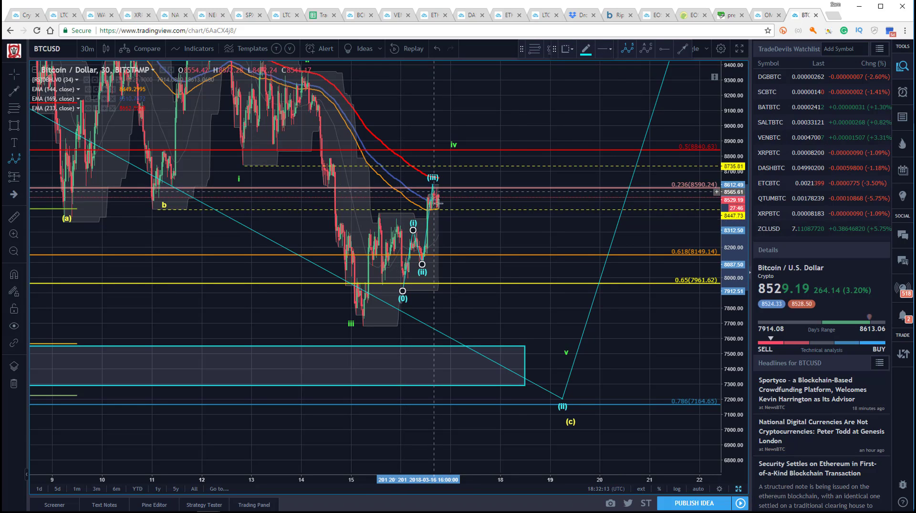
click(448, 168)
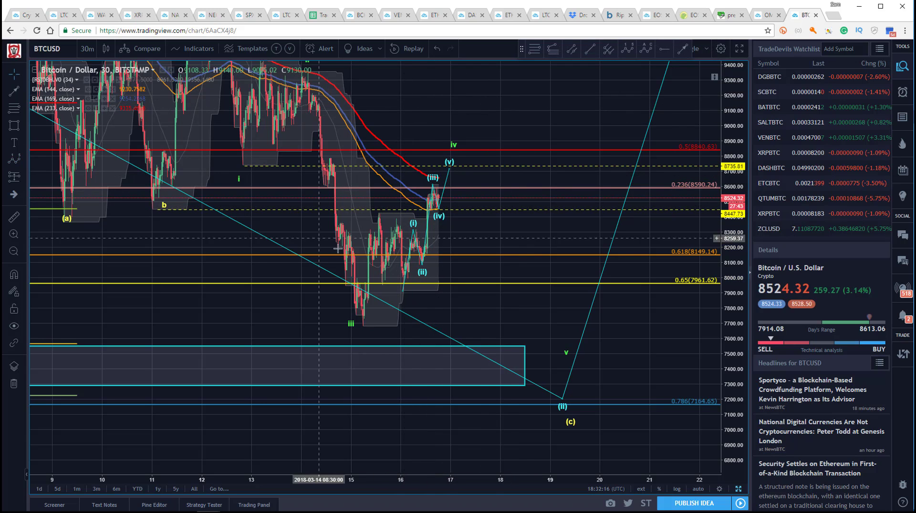
- Fine-tune the subwave's (v) and (0) points and a green count point, checking both counts
drag(352, 324, 363, 329)
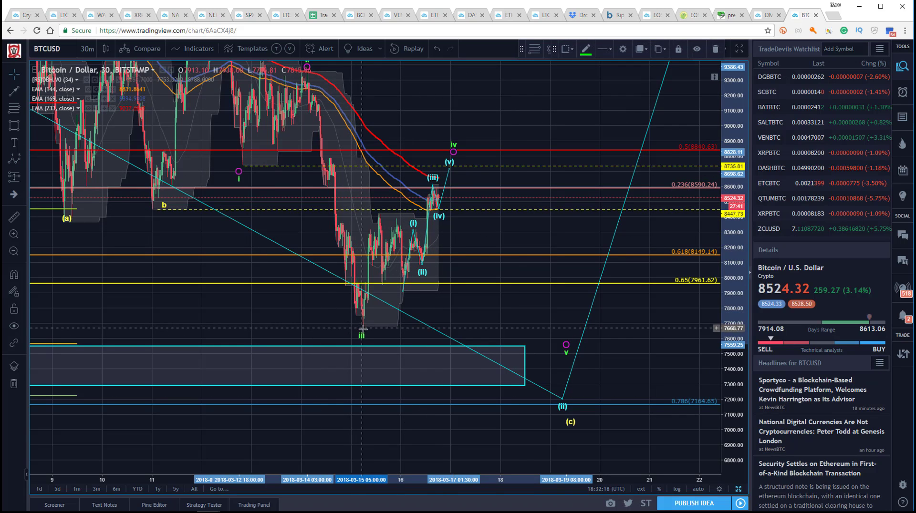
click(403, 292)
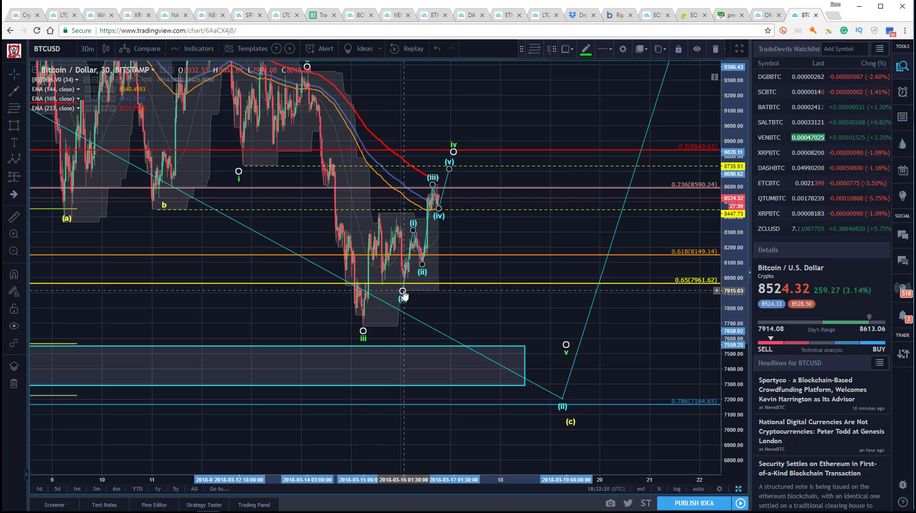
drag(450, 165, 454, 163)
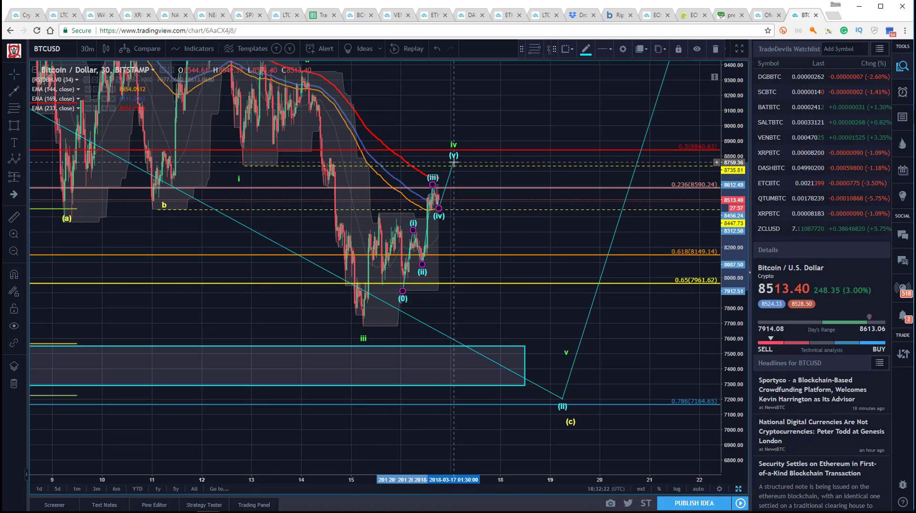
click(444, 126)
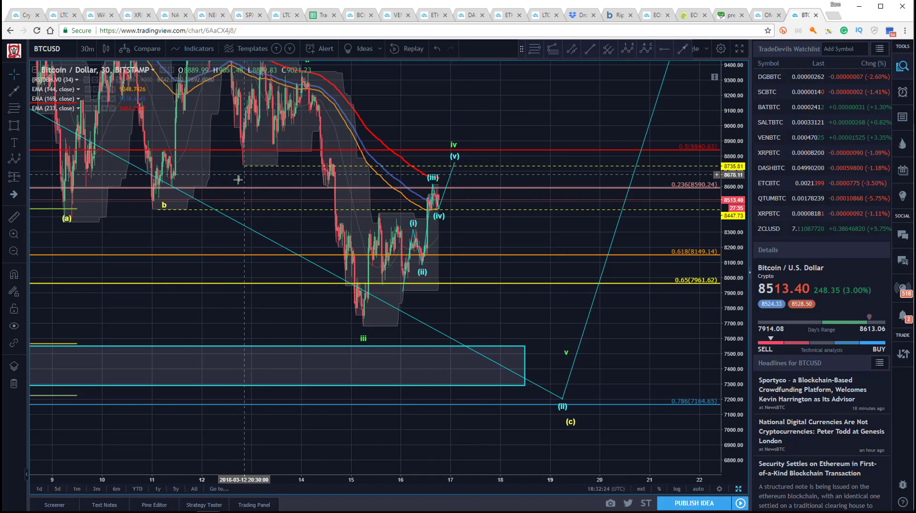
drag(239, 173, 244, 166)
click(406, 125)
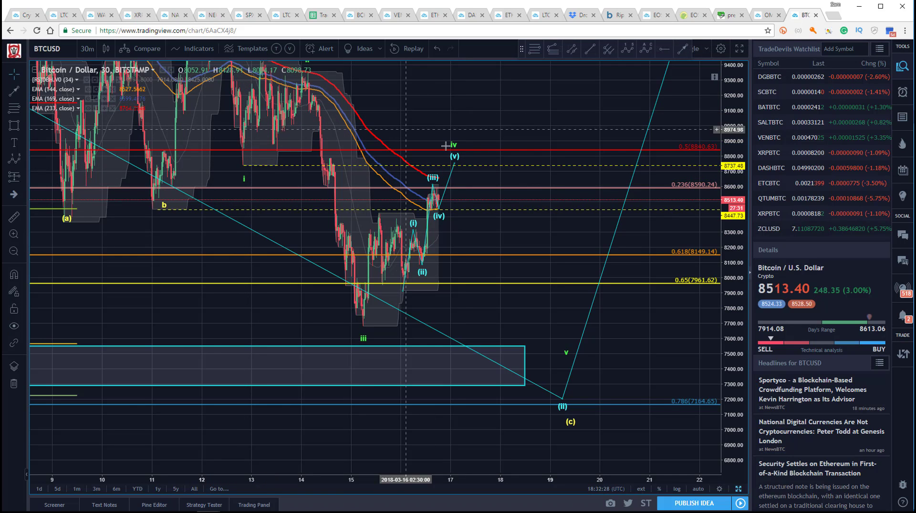
click(453, 156)
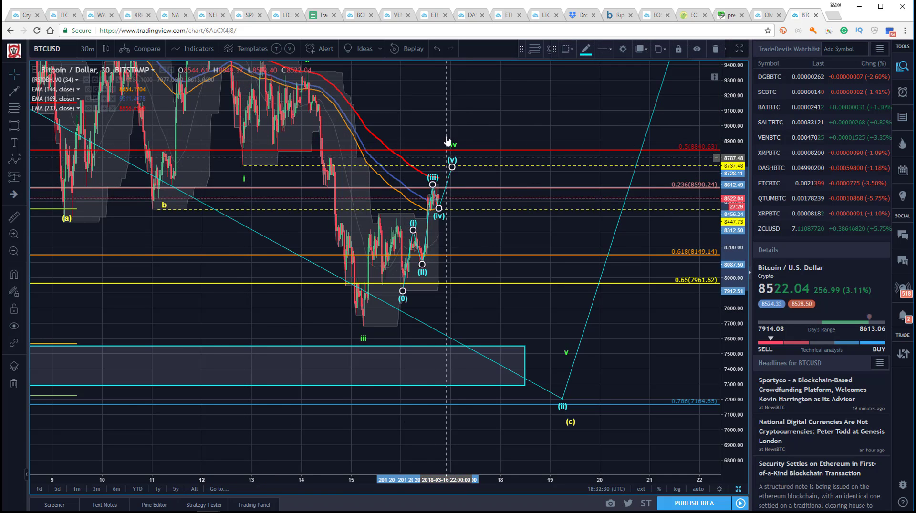
click(451, 139)
click(453, 149)
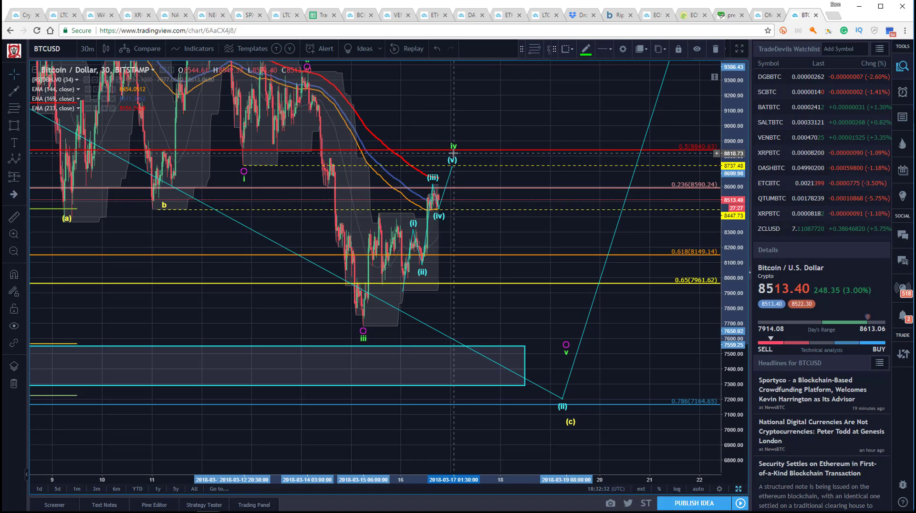
click(437, 122)
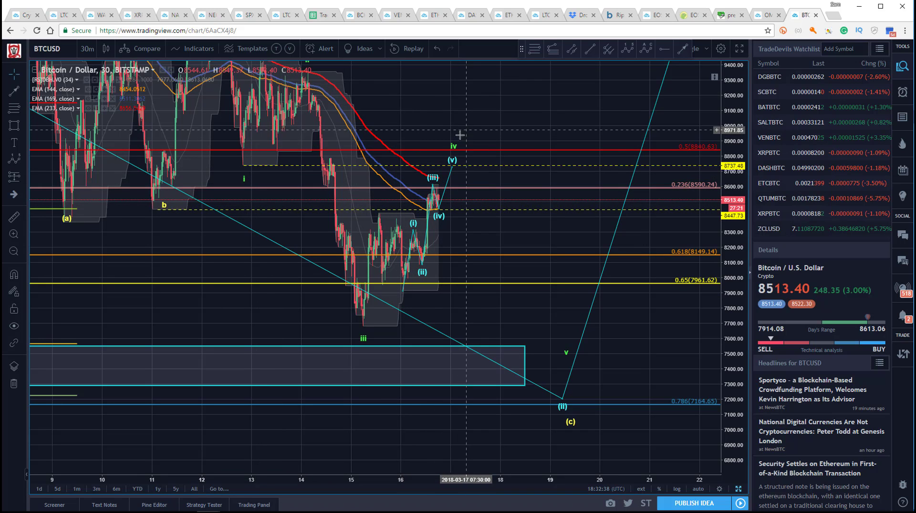
- Compress the price scale and move the green wave's ii point onto the swing high
click(453, 151)
click(446, 142)
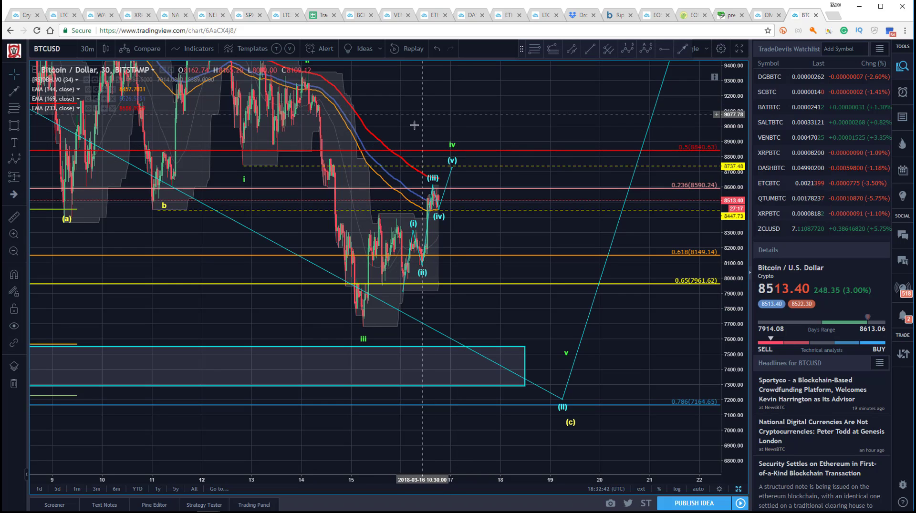
drag(725, 119, 733, 193)
drag(498, 138, 525, 174)
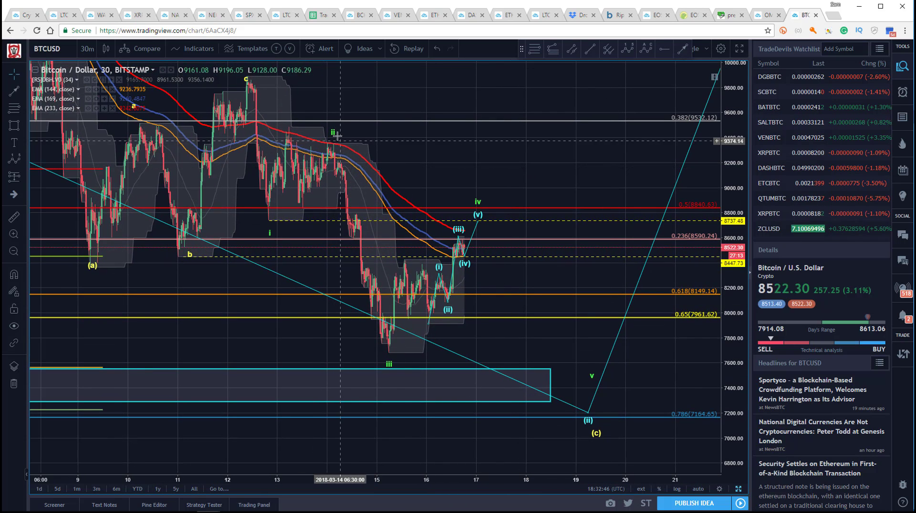
mouse_move(333, 139)
mouse_down()
mouse_move(296, 120)
mouse_move(329, 137)
mouse_up()
click(362, 100)
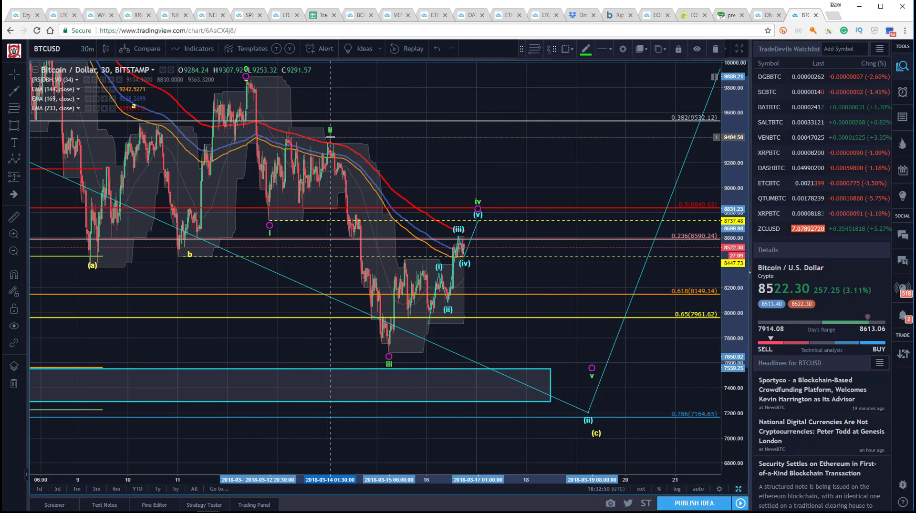
click(374, 97)
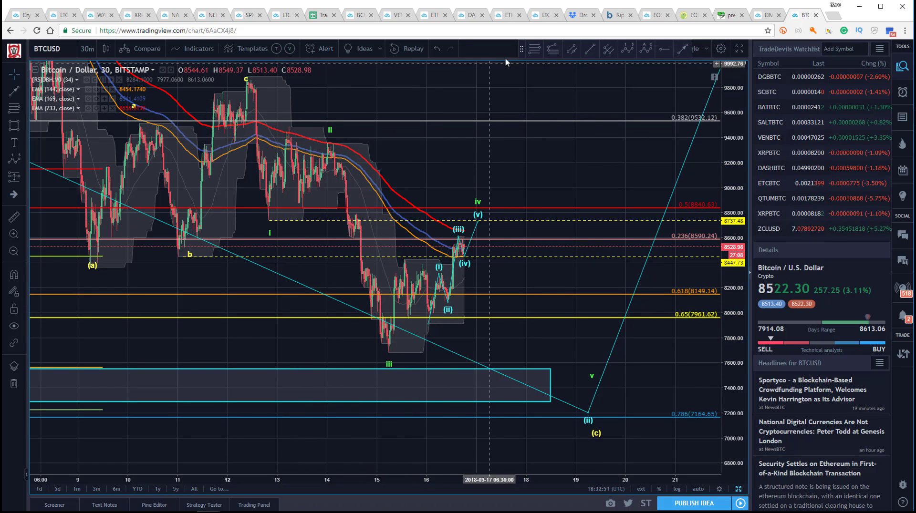
- Draw a Fibonacci retracement from the ii high near 9351 to the 7673.88 low, then lower iv slightly
click(327, 143)
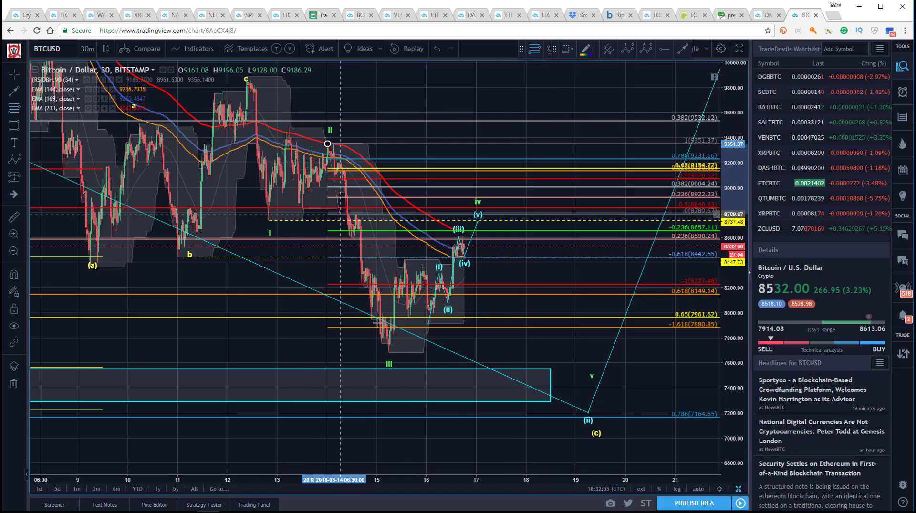
click(385, 354)
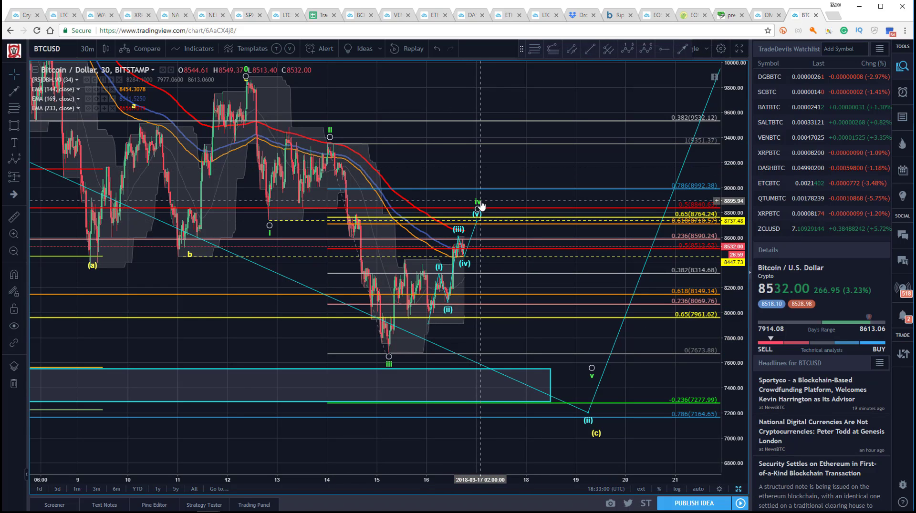
click(478, 204)
drag(478, 204, 475, 209)
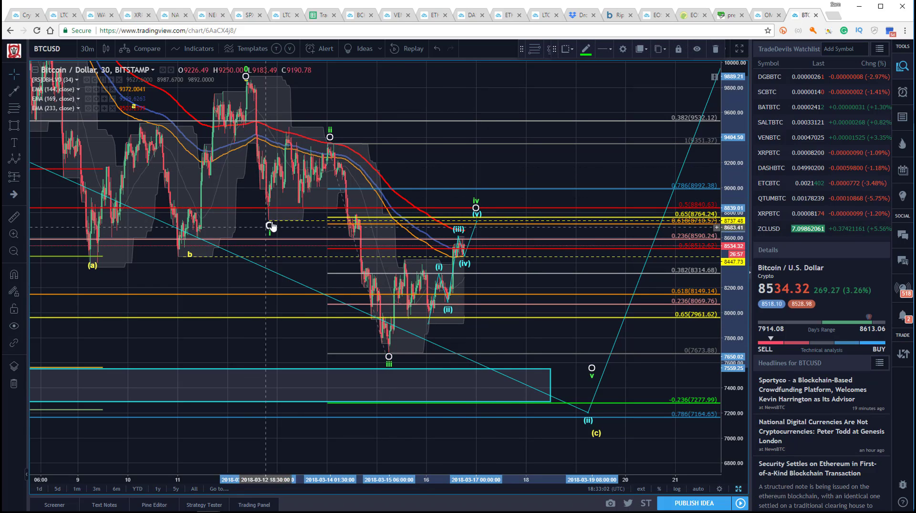
click(414, 155)
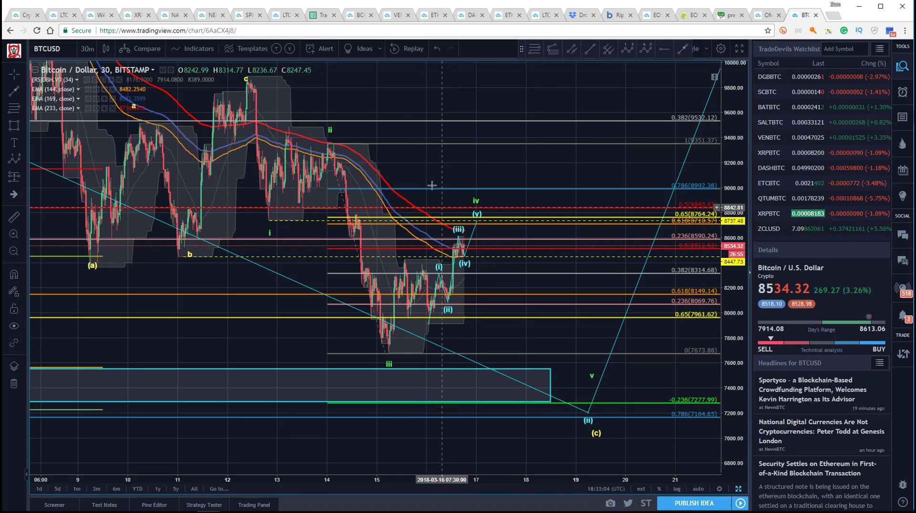
drag(415, 155, 409, 143)
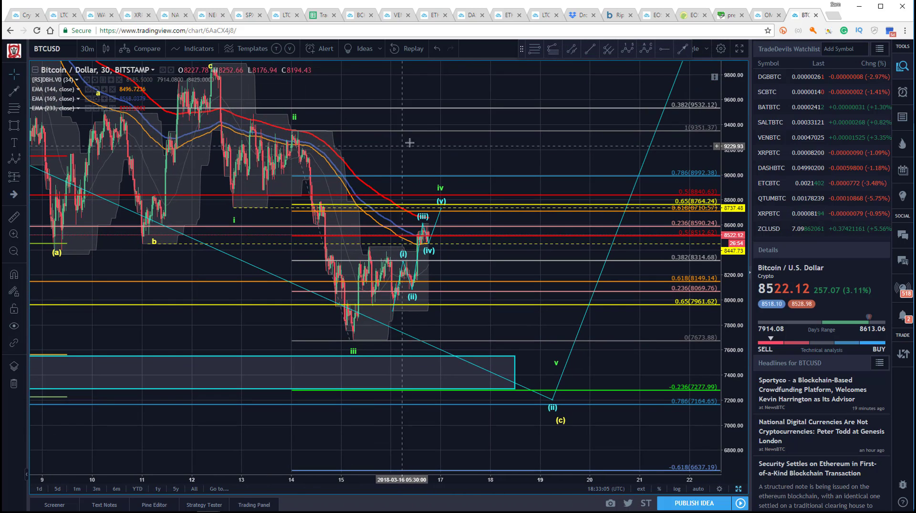
- Draw the dashed projected path from the (v) point down to about 7277
click(683, 53)
click(444, 209)
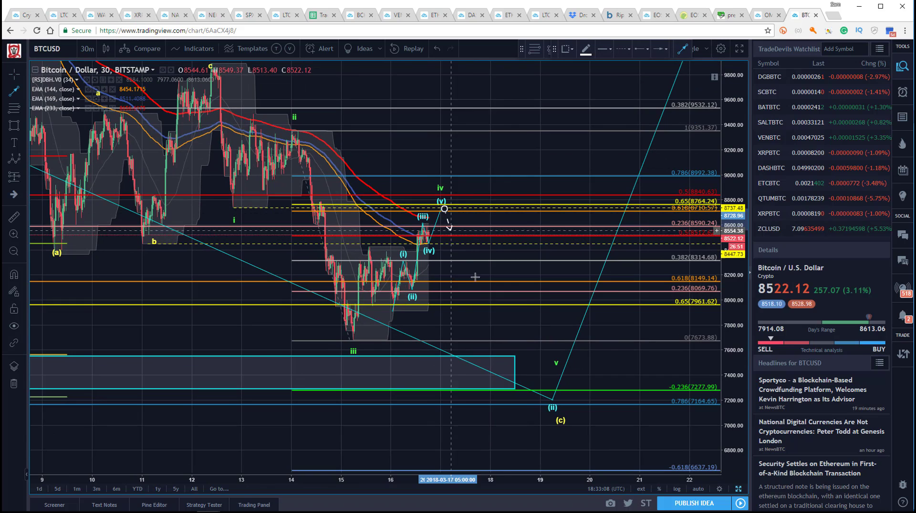
click(541, 385)
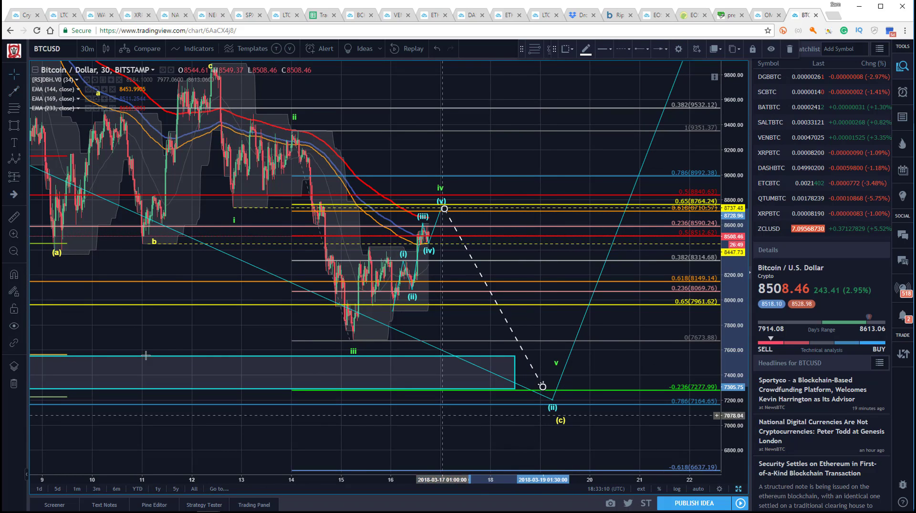
- Replace the old cyan target zone with a small target box near the (ii) point
click(236, 361)
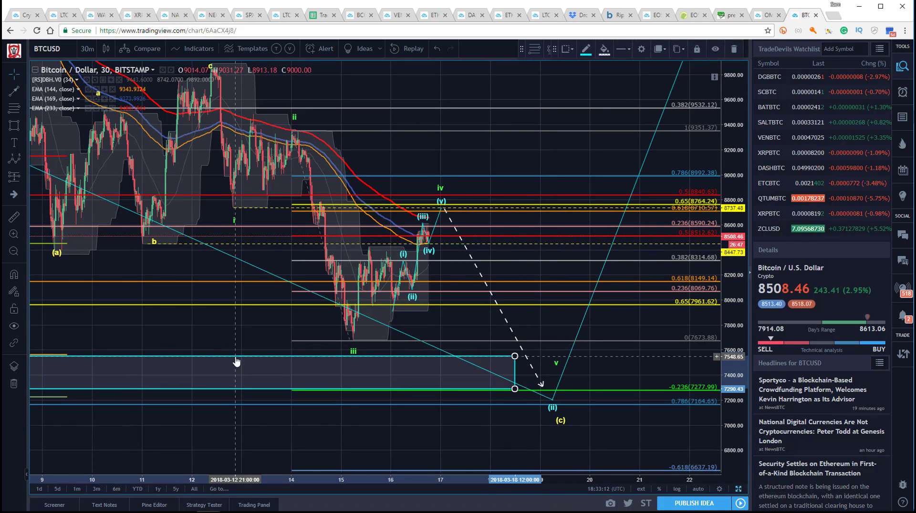
key(Delete)
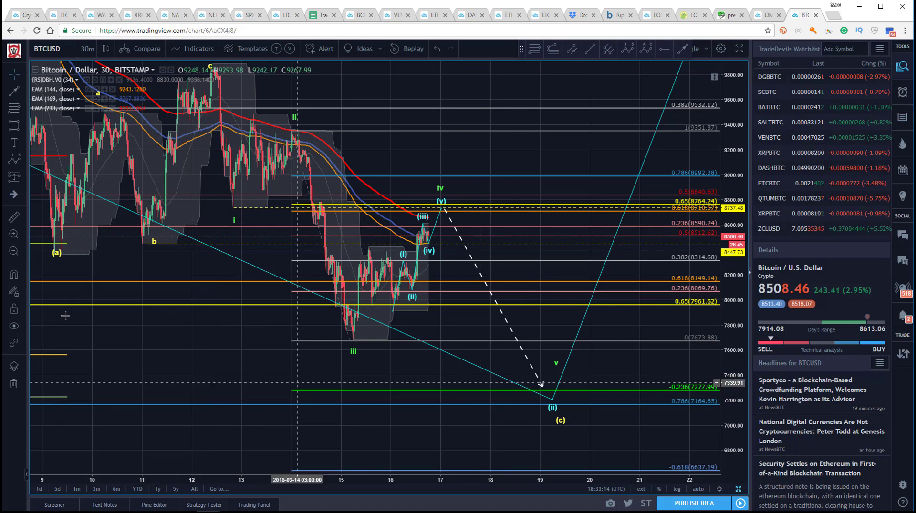
click(13, 128)
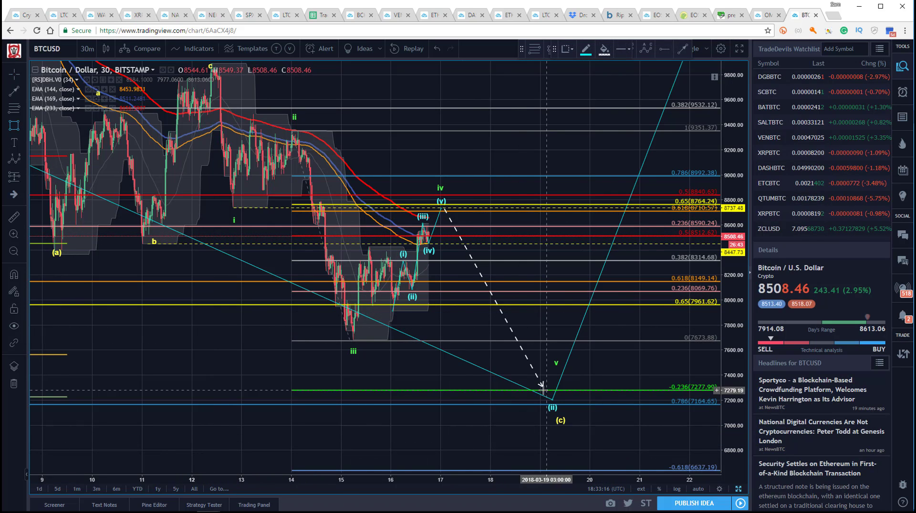
drag(526, 390, 568, 403)
click(205, 354)
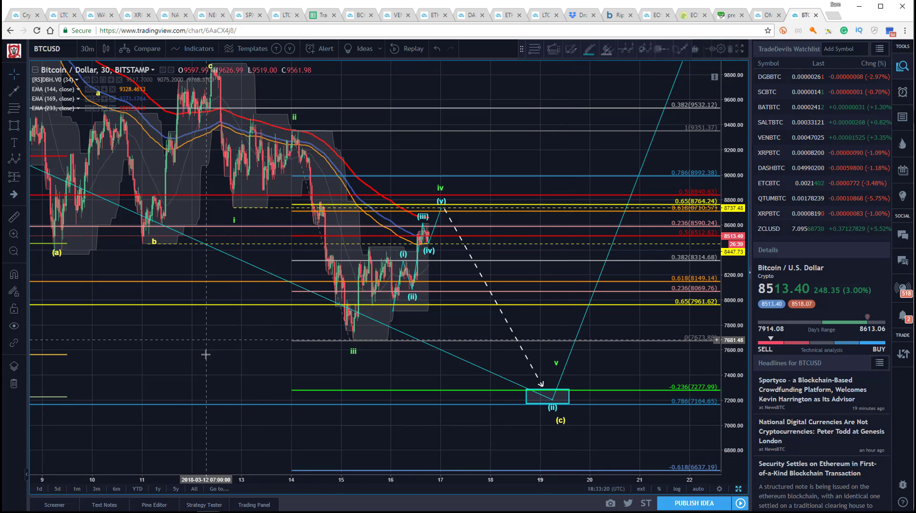
- Settle the yellow (c) point just beneath the target box, then zoom back out to the full chart
mouse_move(280, 480)
mouse_down()
mouse_move(335, 476)
mouse_move(286, 478)
mouse_up()
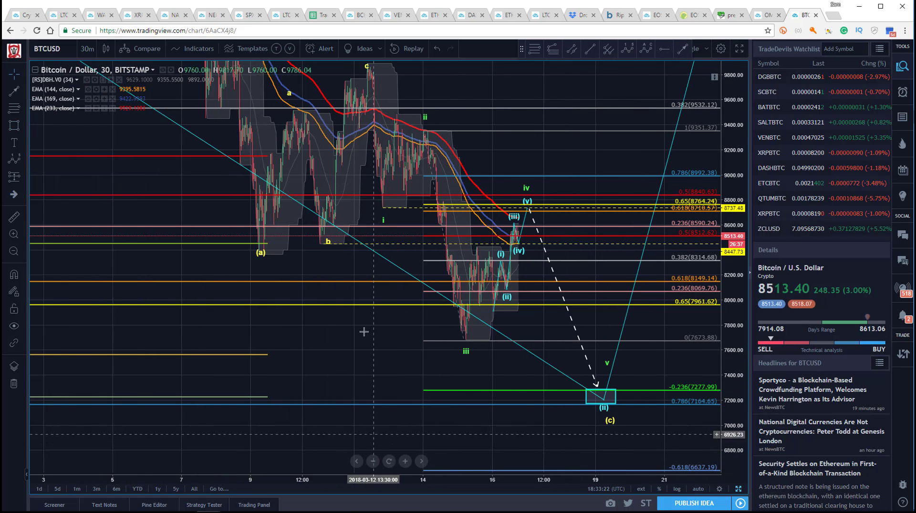
drag(611, 422, 603, 422)
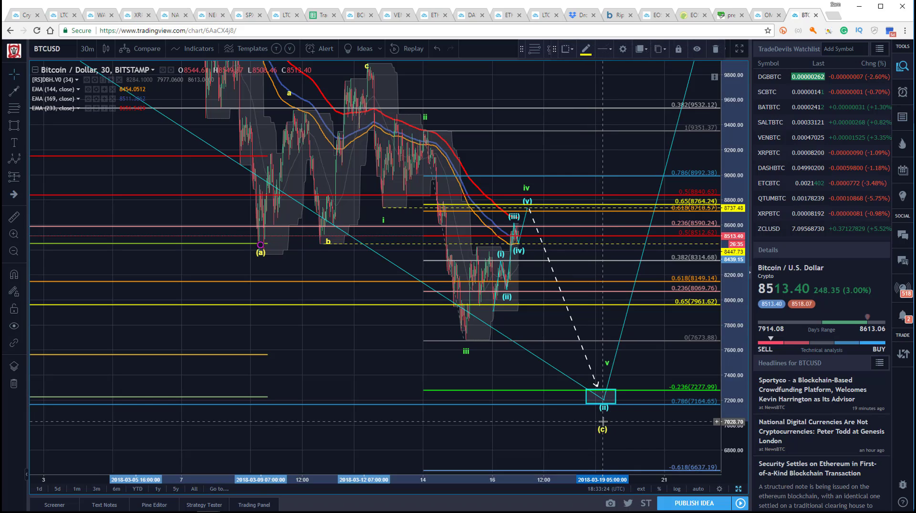
click(384, 358)
drag(734, 303, 722, 363)
drag(380, 331, 238, 316)
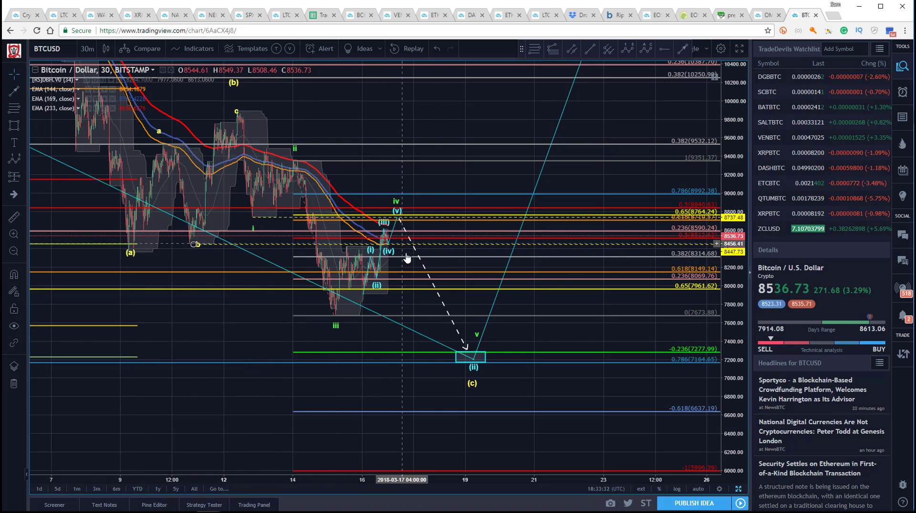
click(472, 384)
drag(472, 385, 475, 375)
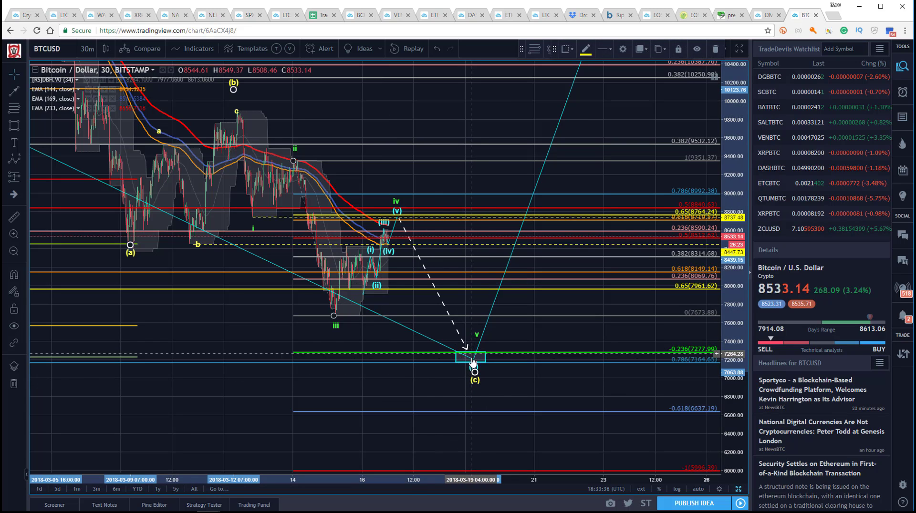
click(387, 376)
click(13, 254)
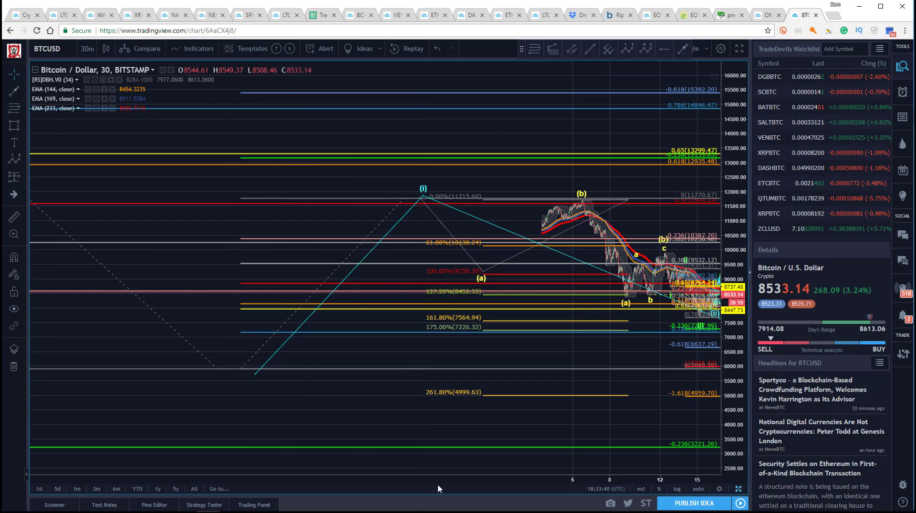
- Switch to 1-hour candles and reframe the chart around the cyan impulse projection
drag(433, 439, 297, 374)
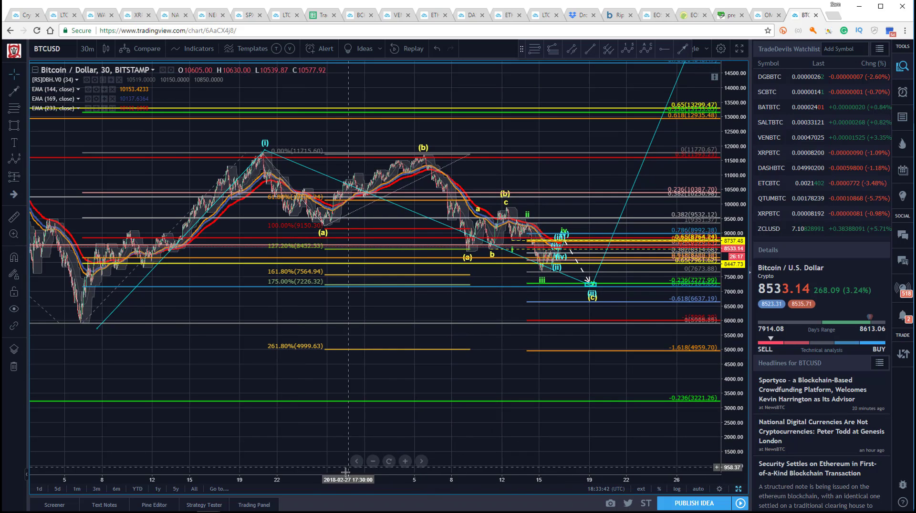
drag(368, 483, 334, 483)
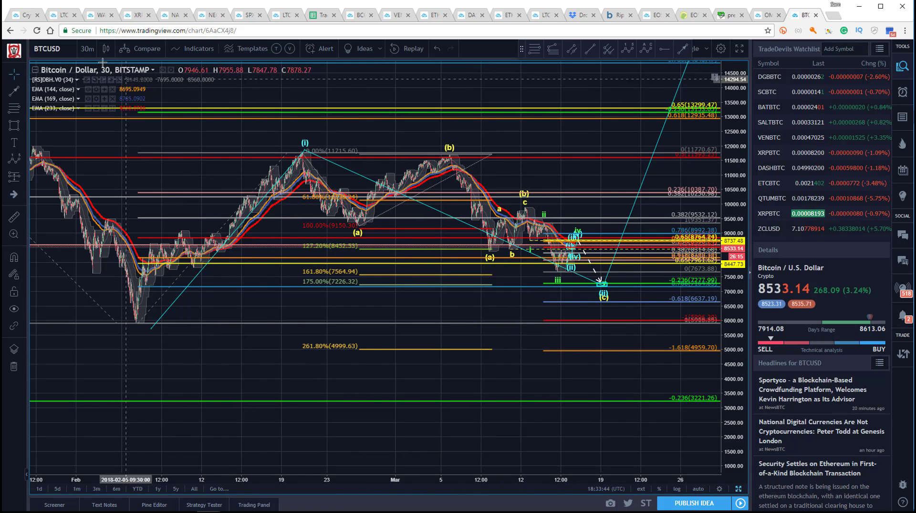
click(90, 49)
click(95, 173)
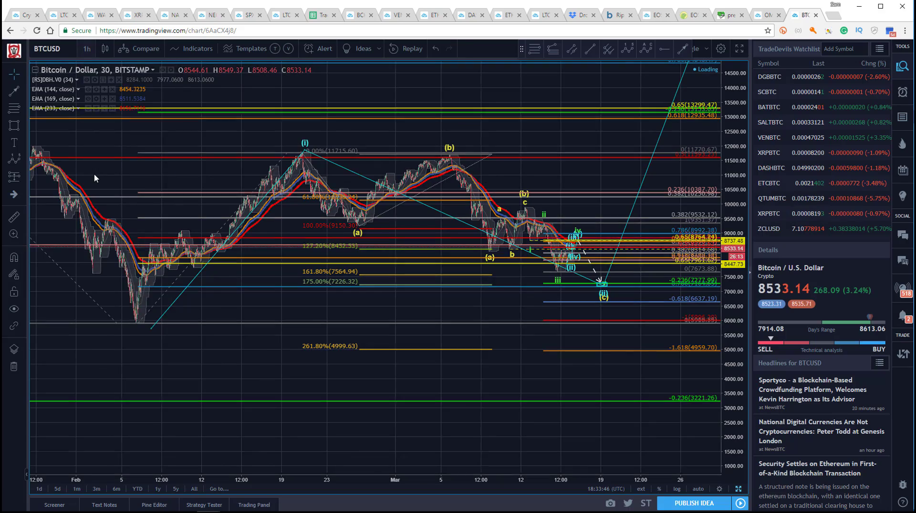
drag(219, 287, 106, 355)
drag(747, 134, 746, 188)
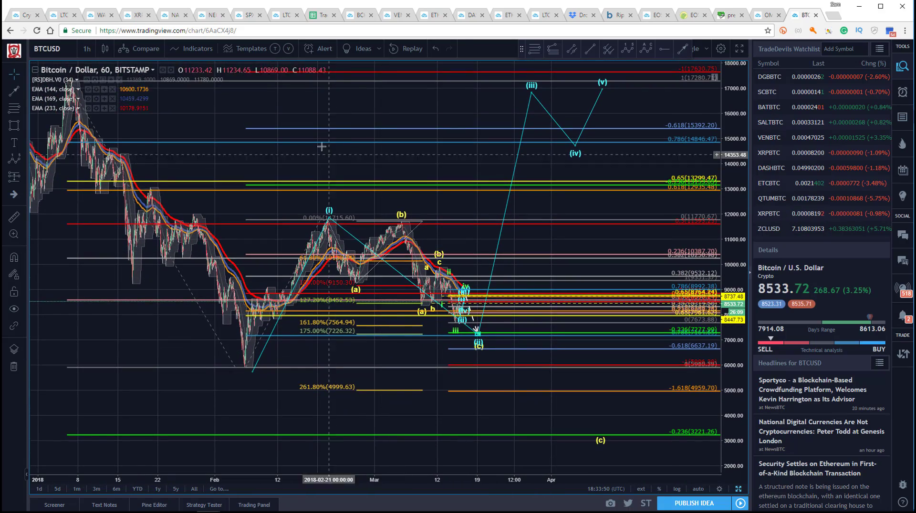
drag(317, 147, 307, 150)
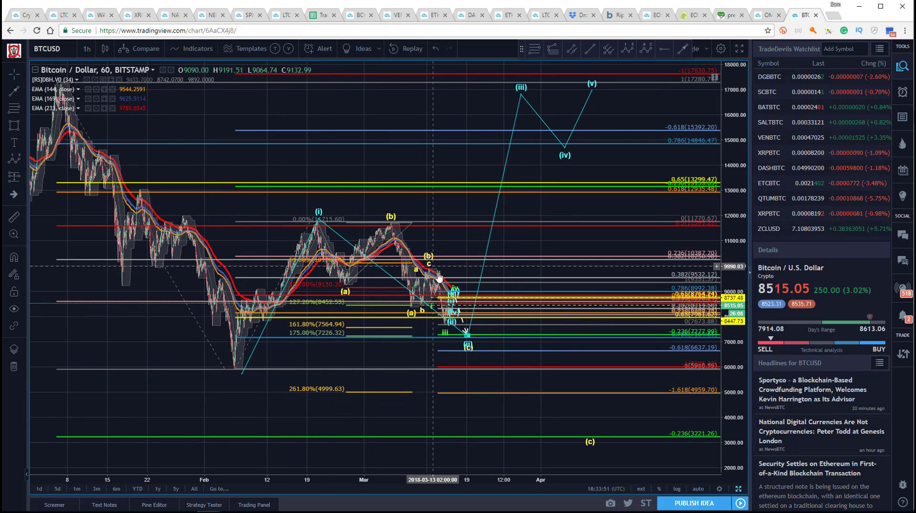
- Stretch the cyan impulse: (iii) up and right, (iv) further right, (v) up to the chart top
click(467, 334)
drag(592, 90, 677, 81)
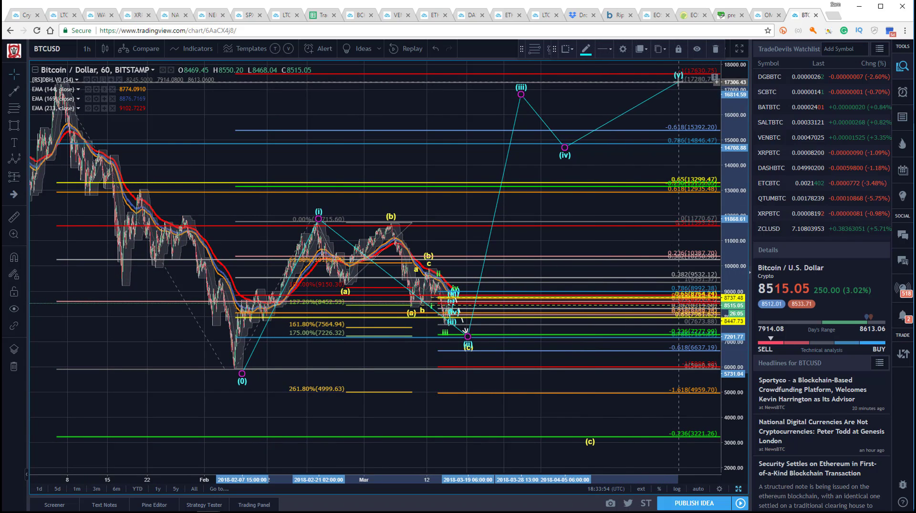
drag(565, 148, 627, 154)
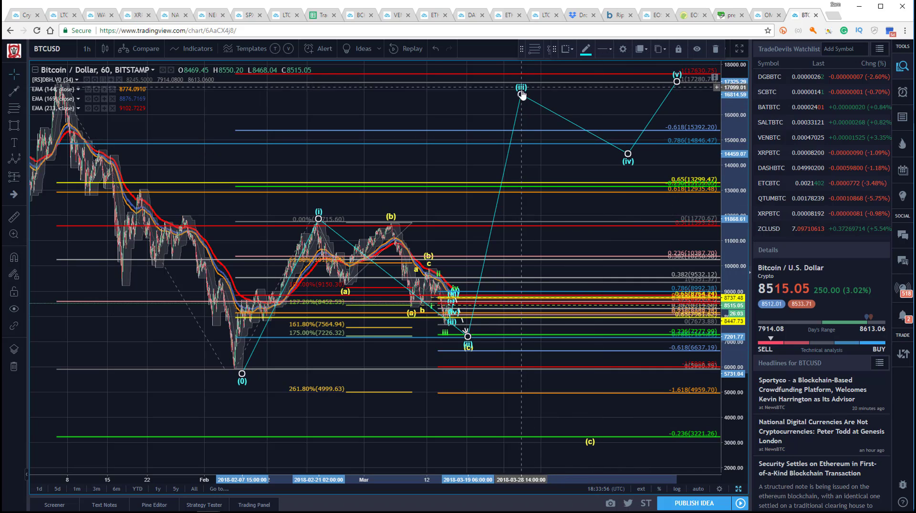
drag(522, 95, 577, 81)
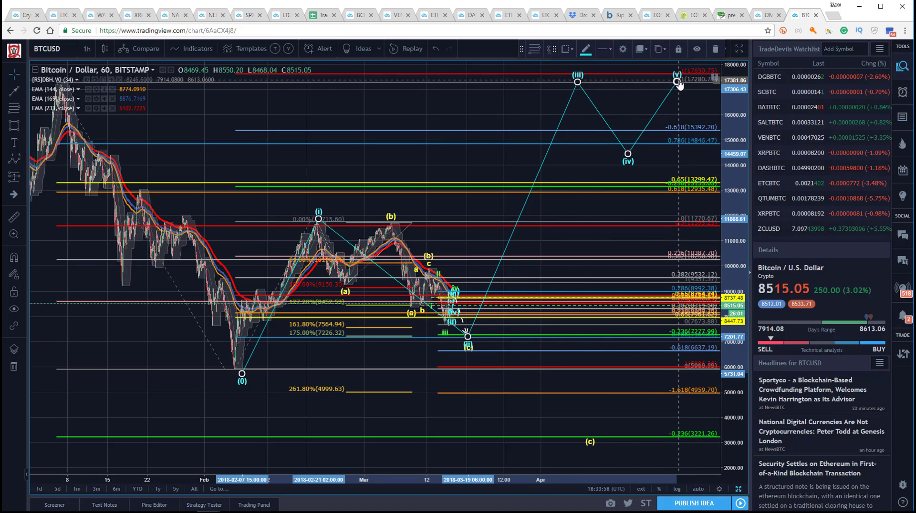
drag(678, 82, 695, 58)
click(440, 100)
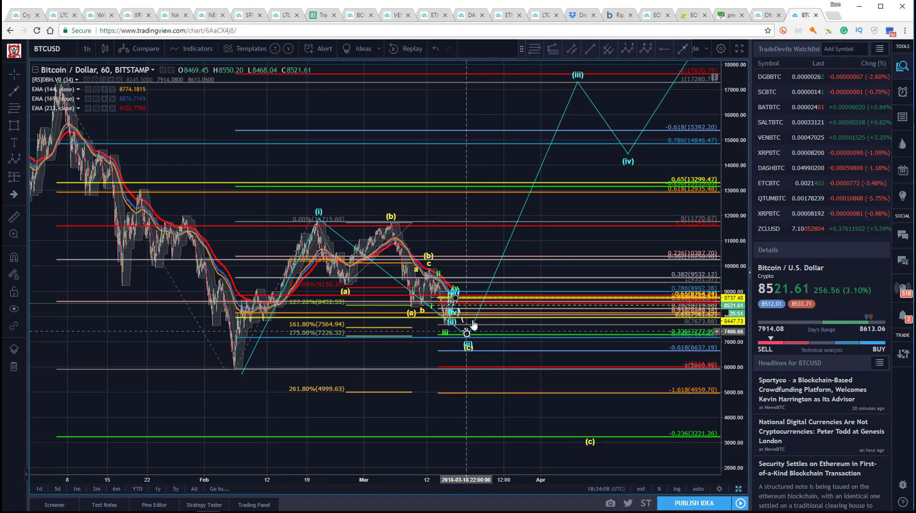
- Shift the cyan count slightly left with (i) on the February peak, then zoom into 8–26 March
click(242, 374)
drag(242, 374, 235, 366)
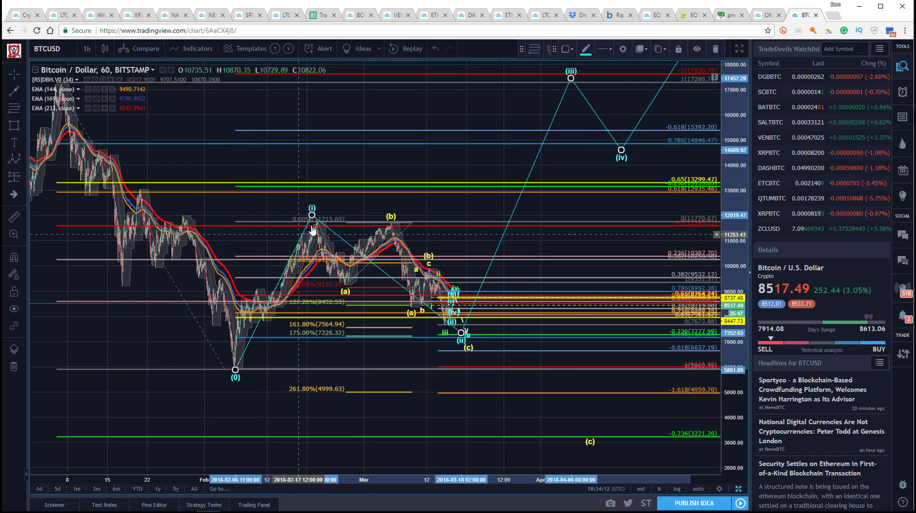
drag(313, 218, 315, 222)
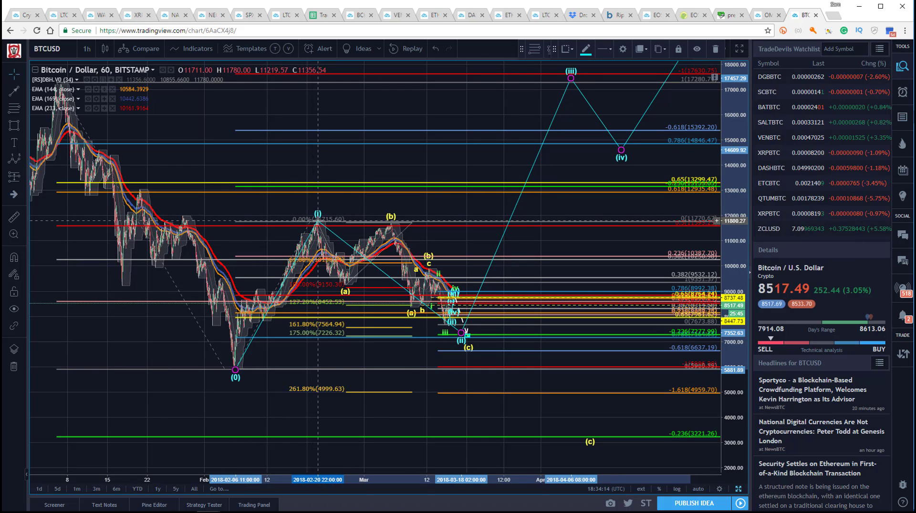
click(283, 160)
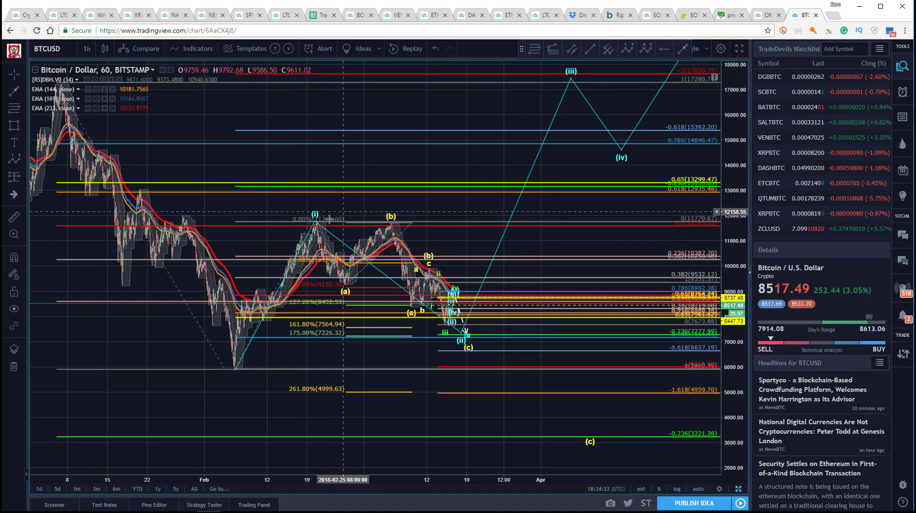
click(15, 234)
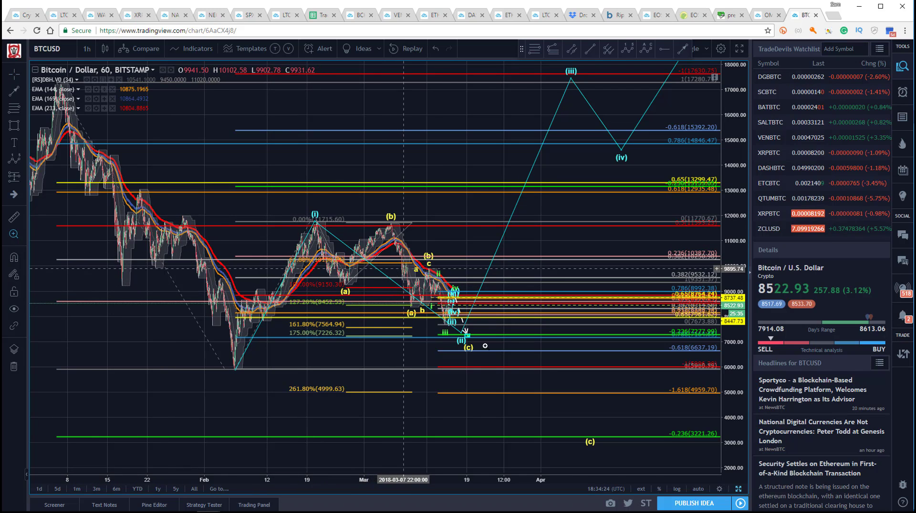
drag(404, 339, 501, 355)
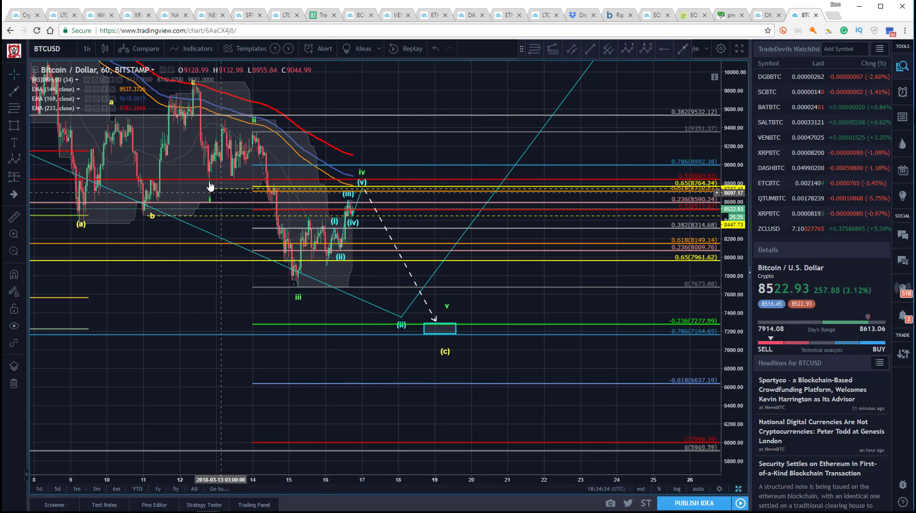
- Move the cyan wave's (ii) point toward the target box, displacing the dashed arrow's tip up toward 9500
drag(421, 90, 454, 118)
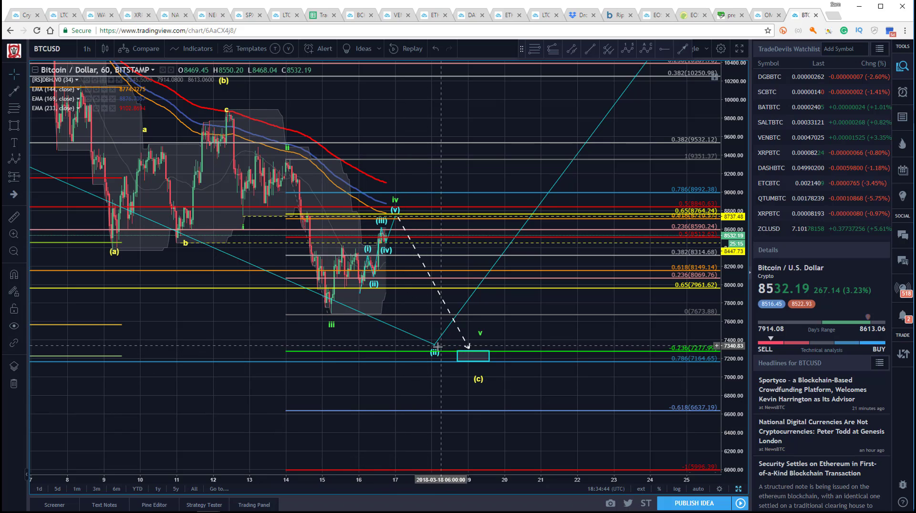
drag(435, 348, 471, 354)
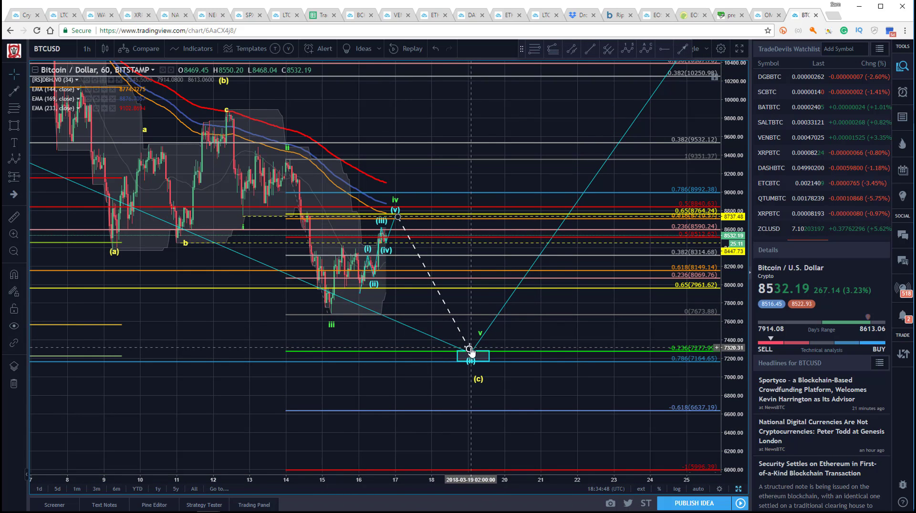
drag(470, 351, 426, 144)
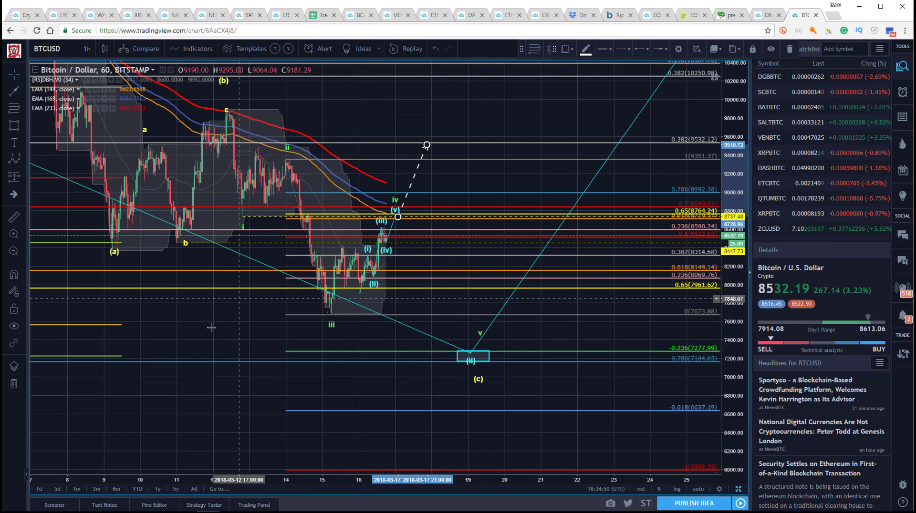
click(201, 320)
- Reframe the chart and bring the dashed arrow's tip back into the target box near 7230
drag(317, 479, 470, 482)
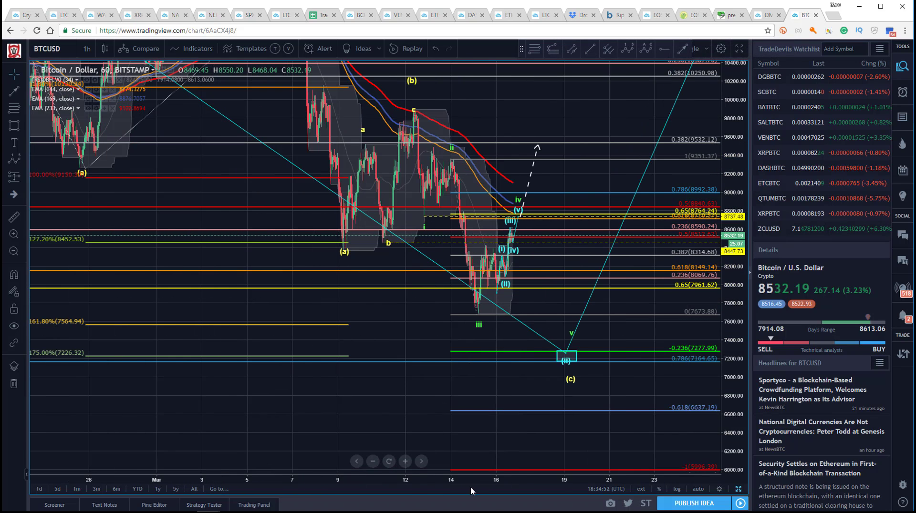
drag(235, 171, 199, 207)
drag(737, 157, 736, 181)
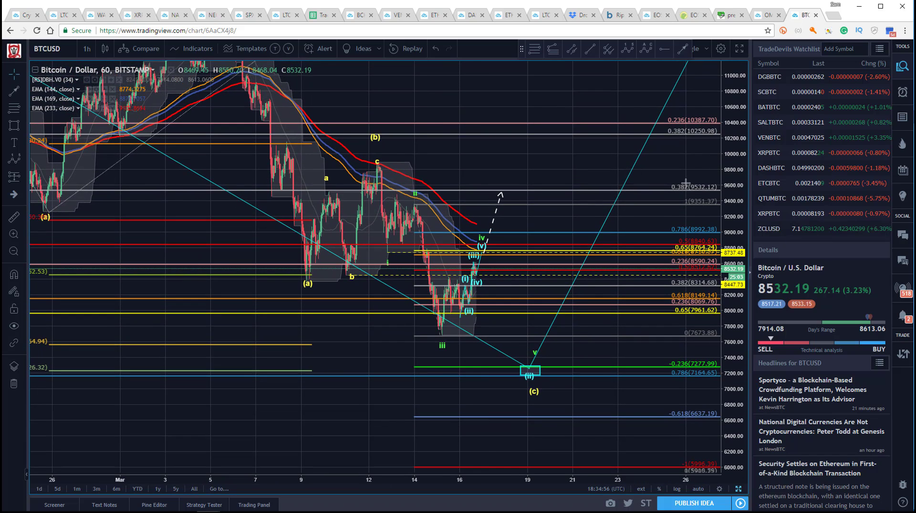
drag(466, 102, 444, 107)
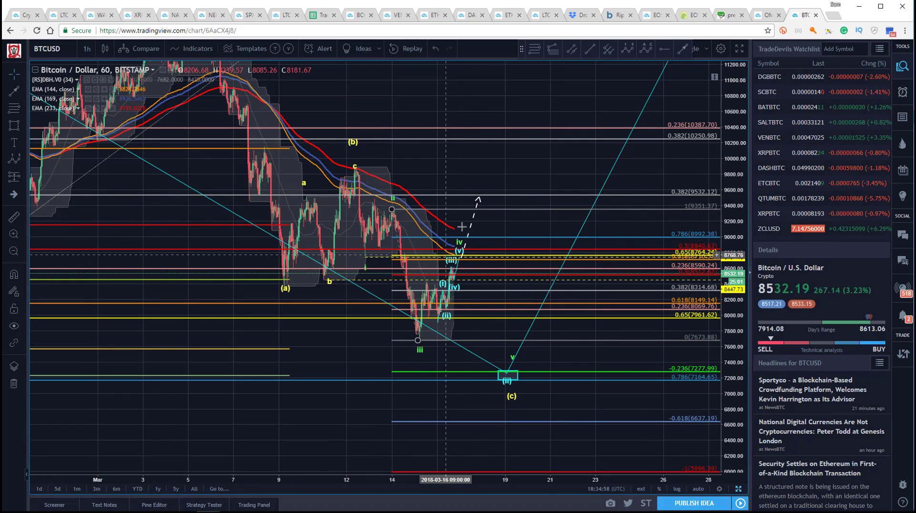
drag(479, 198, 509, 370)
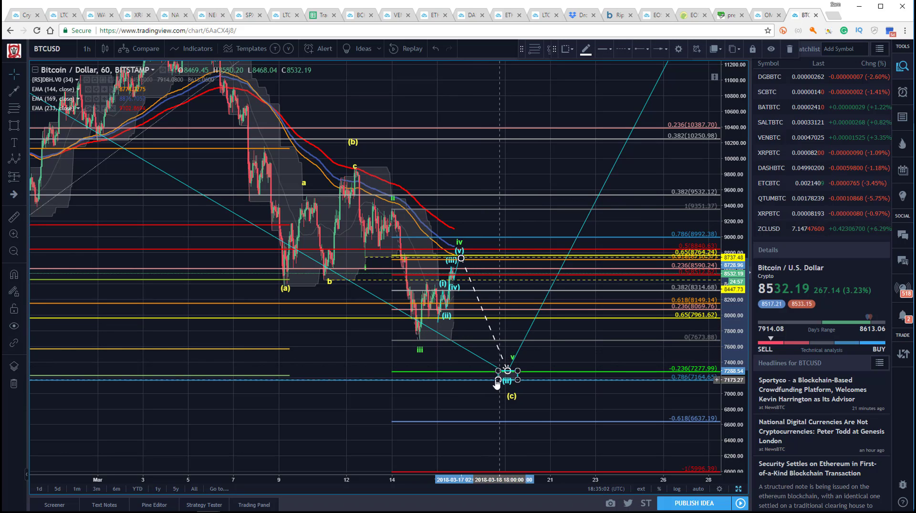
click(309, 331)
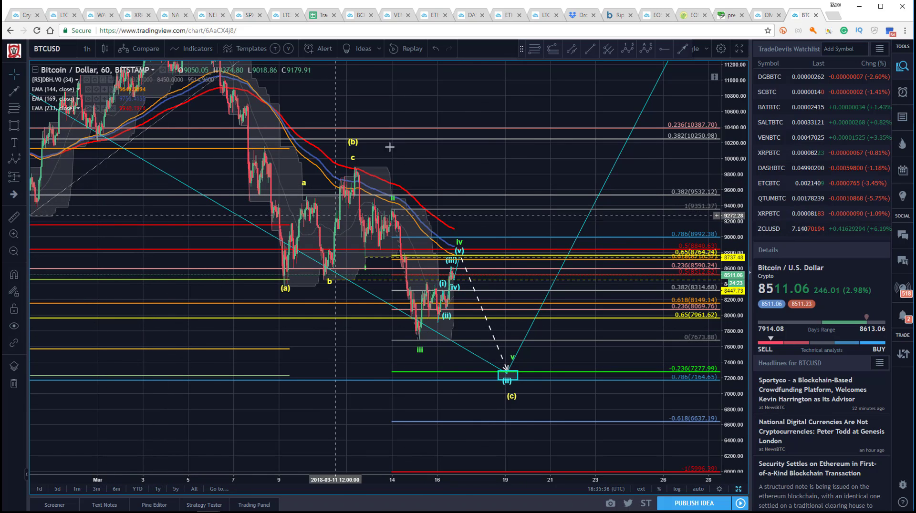
drag(396, 143, 425, 171)
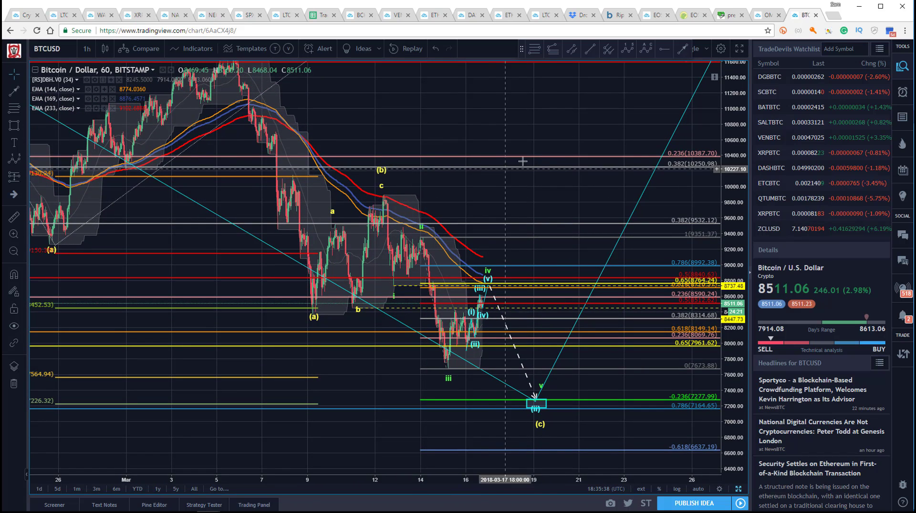